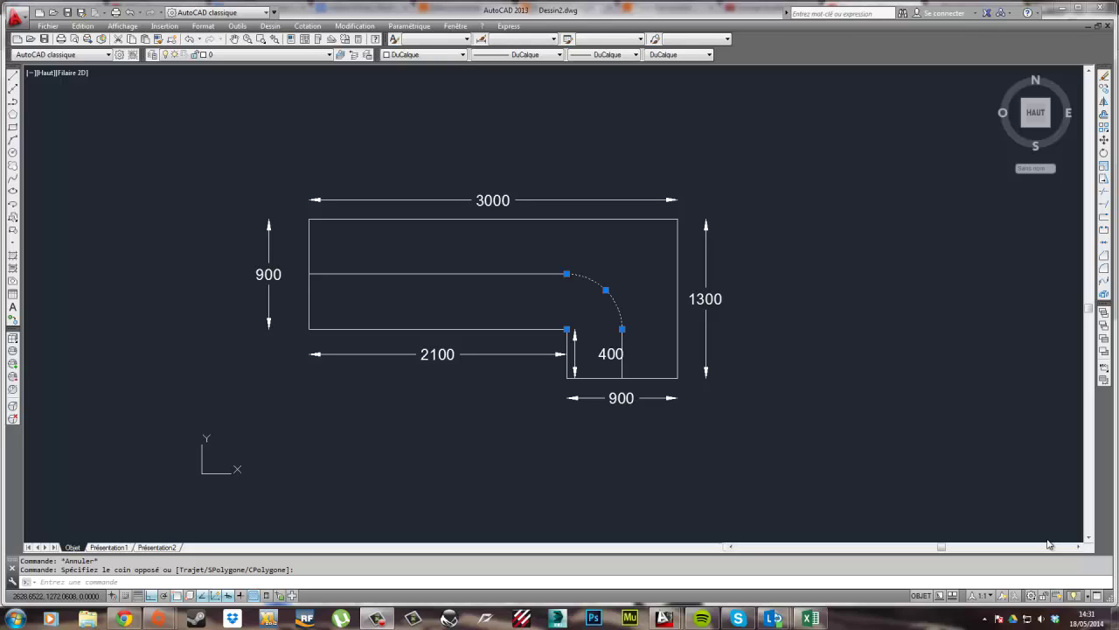
Clear the arc selection in the stair plan and switch to the Classeur1 workbook in Excel
key("Escape")
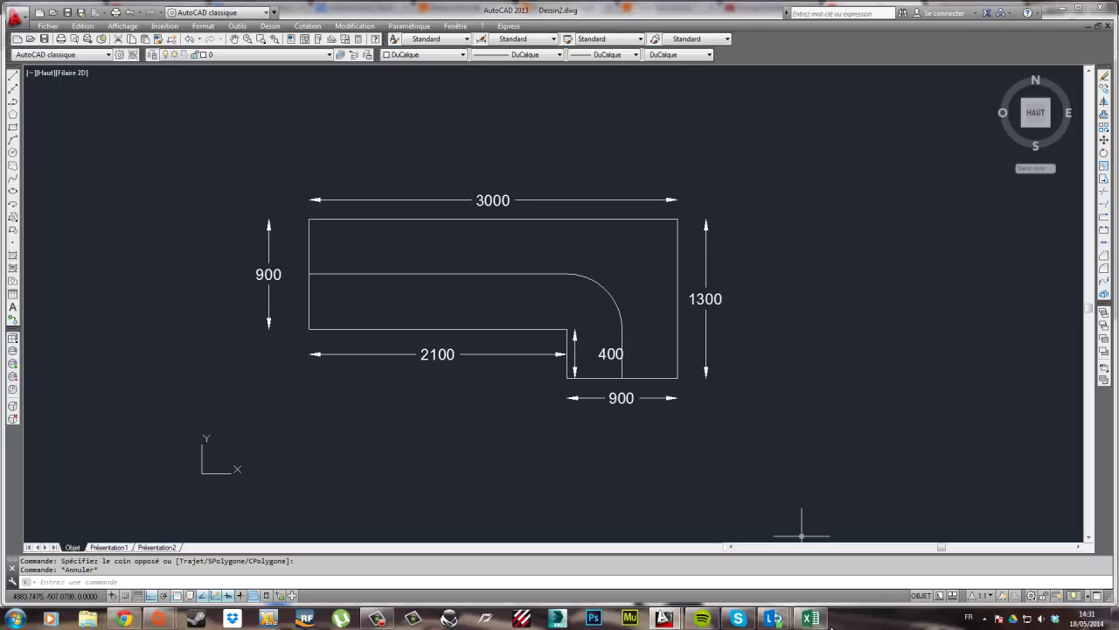
mouse_move(812, 619)
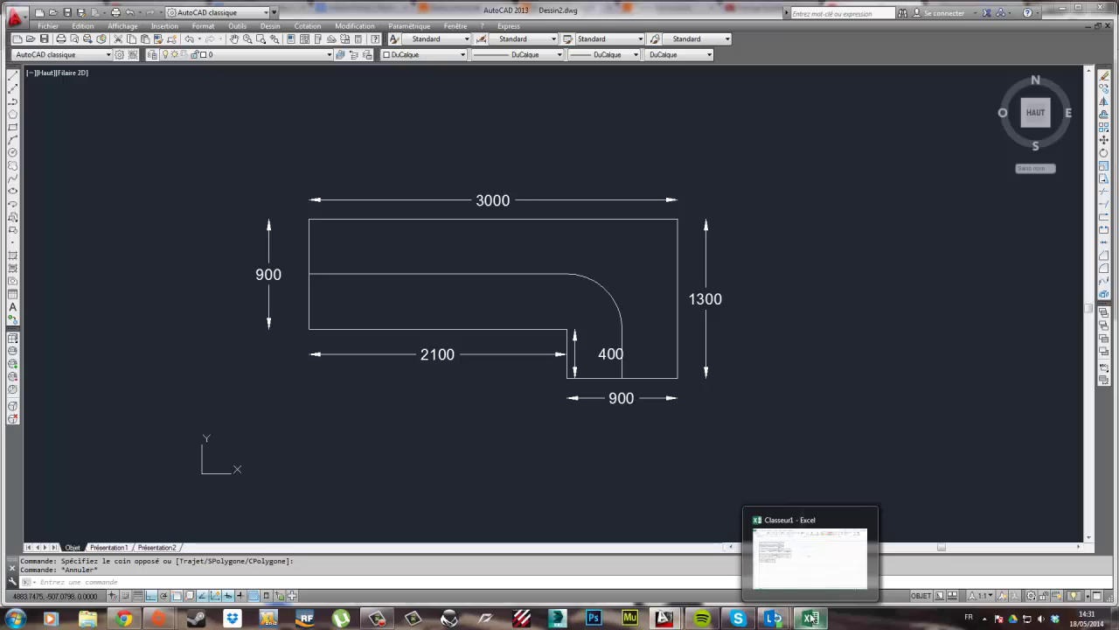
left_click(807, 573)
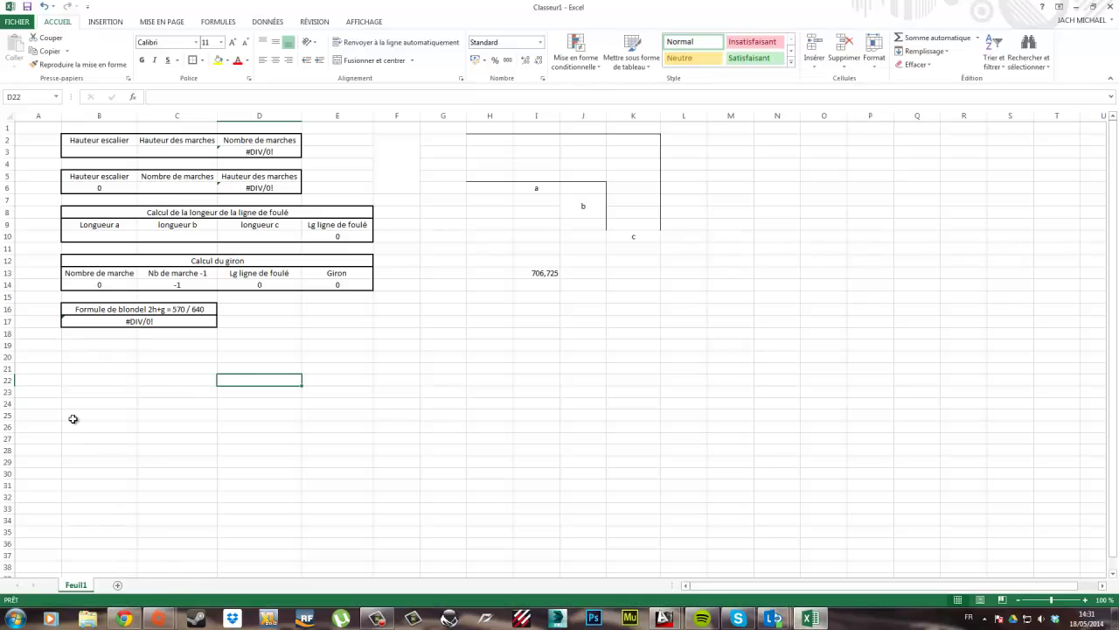
Enter 2800 as the stair height (Hauteur escalier) in cell B3 of the first table
mouse_move(129, 156)
left_mouse_down()
mouse_move(155, 149)
mouse_move(135, 153)
left_mouse_up()
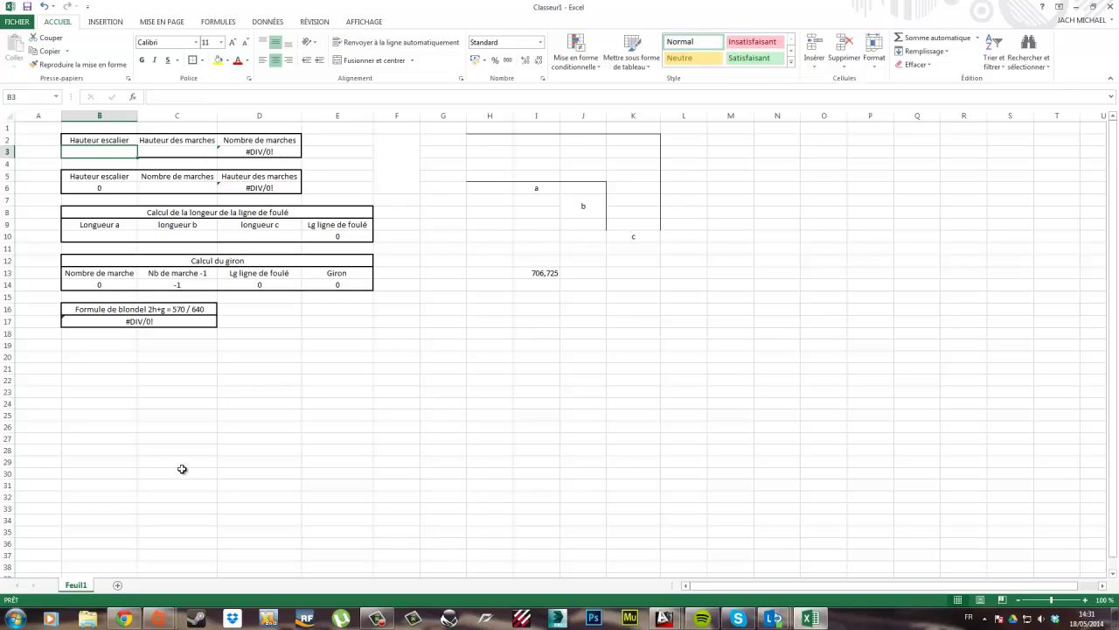
left_click(174, 150)
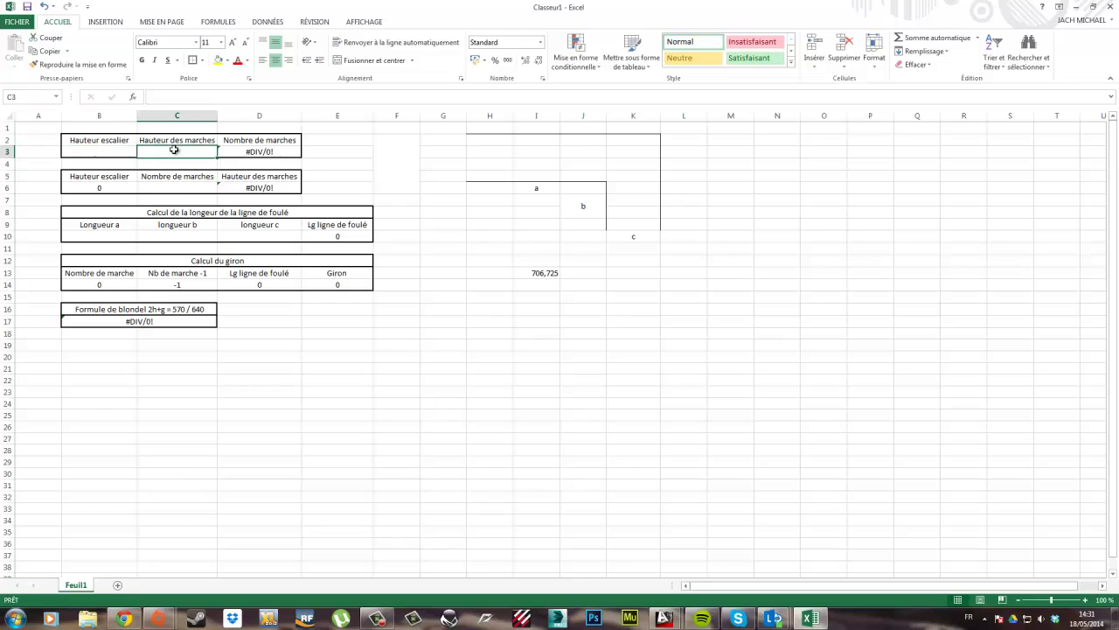
left_click(120, 149)
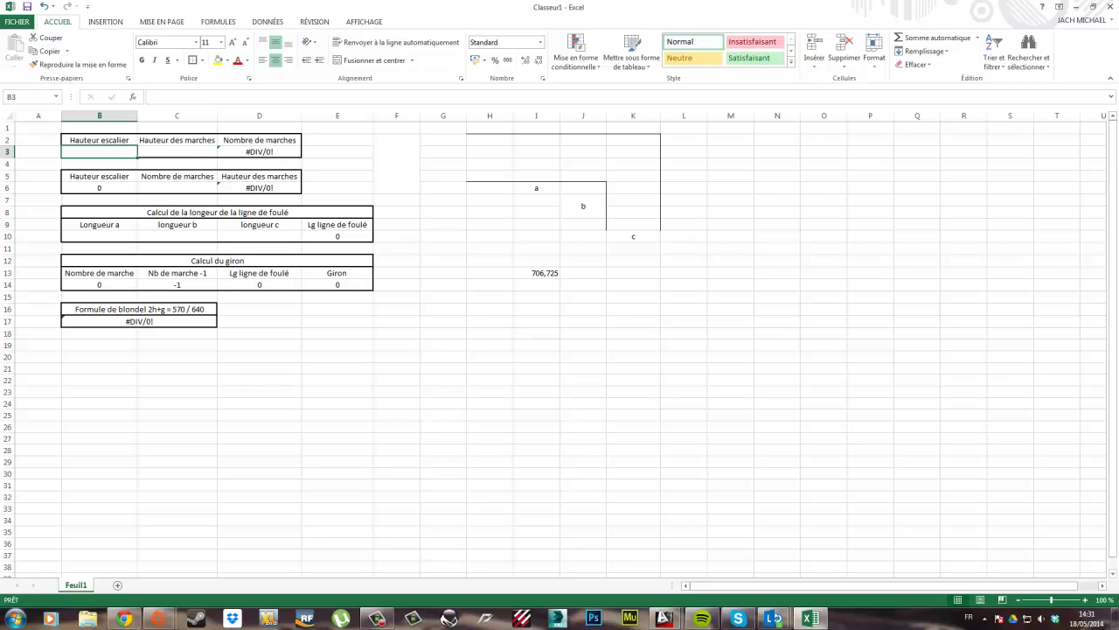
type("2800")
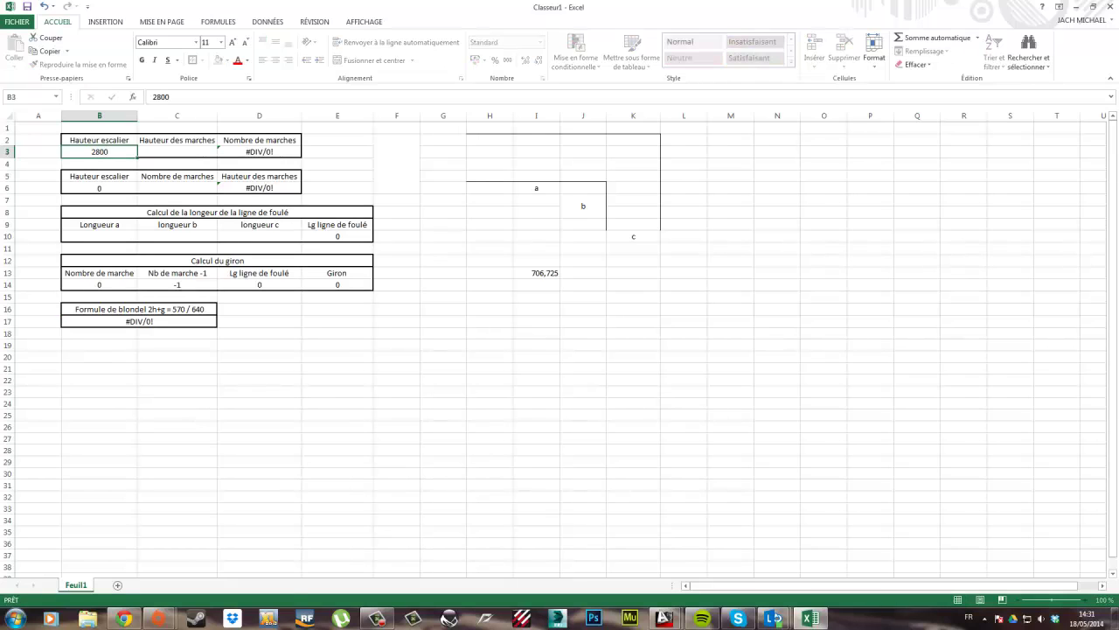
key("Return")
Enter 180 as the step height (Hauteur des marches) in cell C3 of the first table
left_click(186, 146)
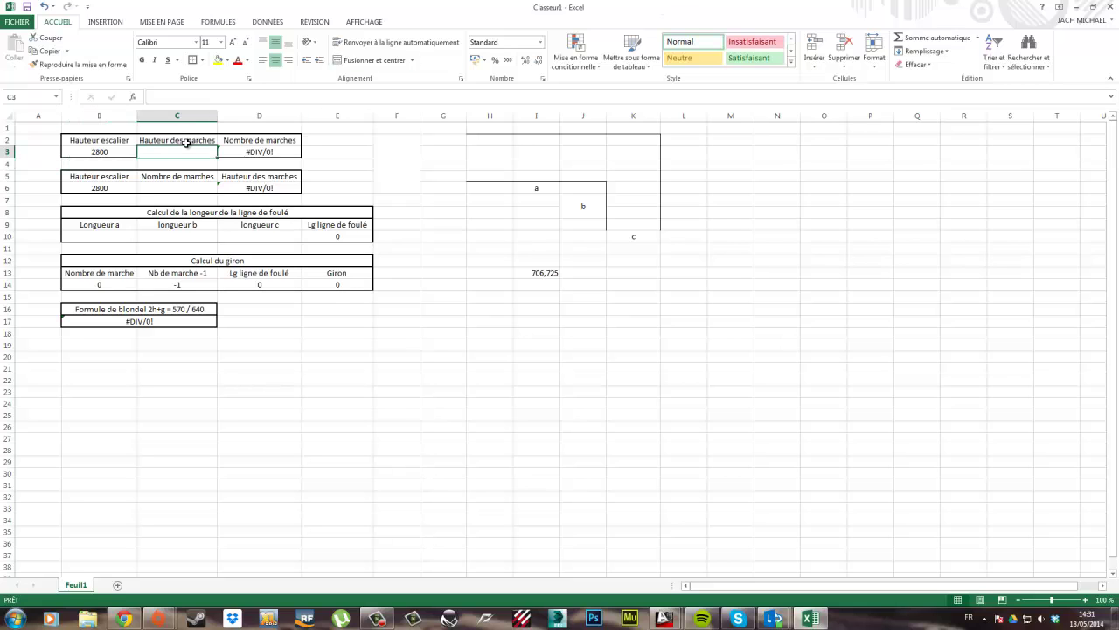
left_click_drag(93, 133, 349, 164)
left_click(399, 146)
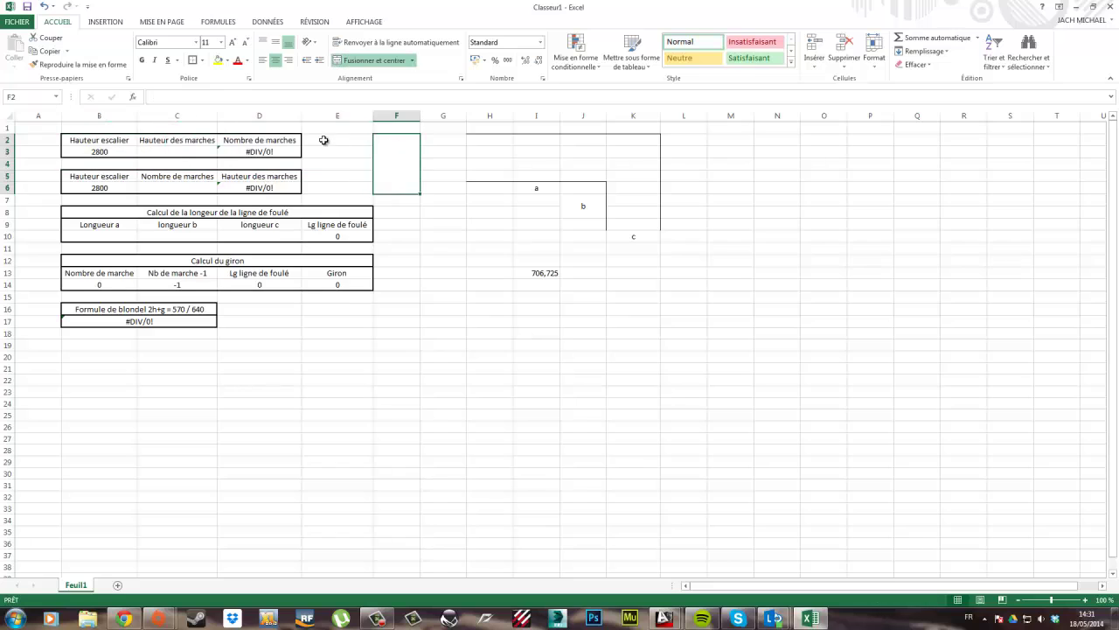
left_click(168, 162)
left_click(179, 140)
left_click(196, 152)
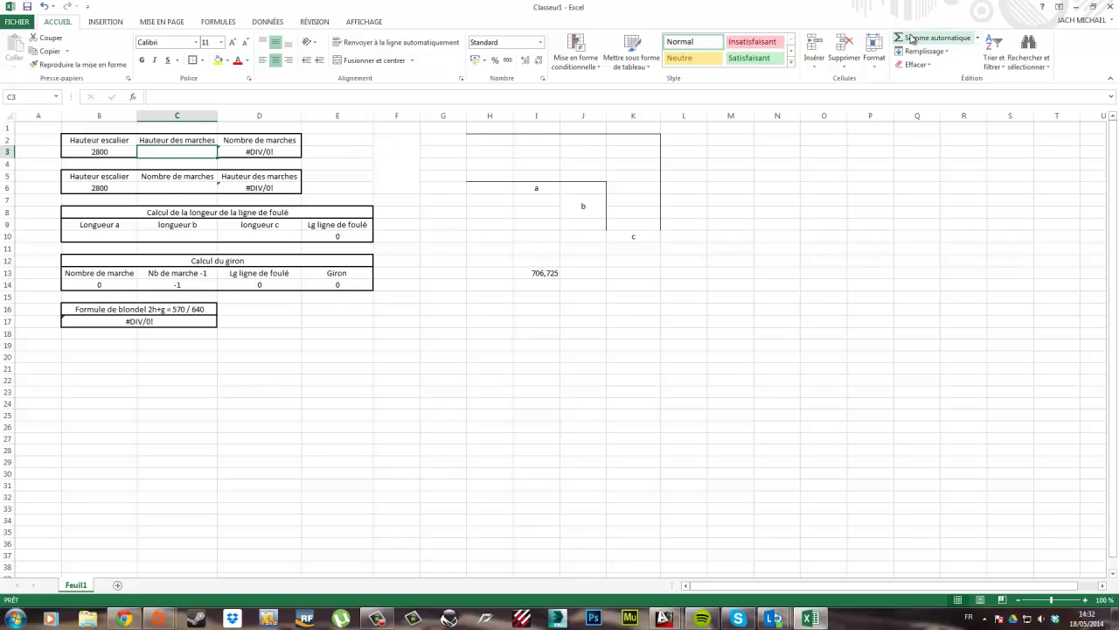
type("18")
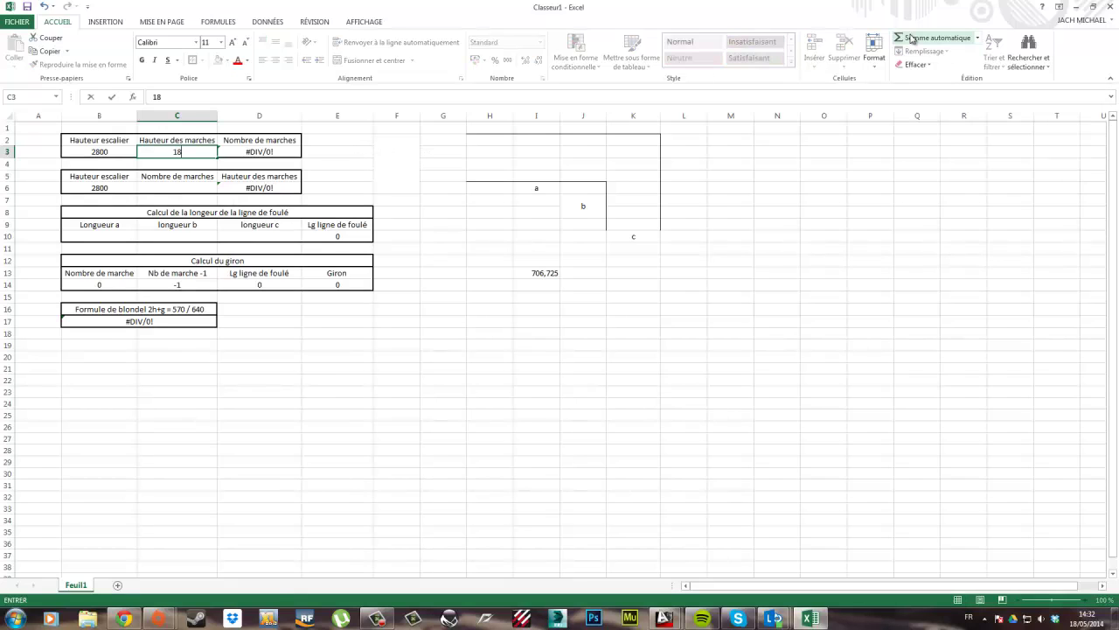
type("0")
key("Return")
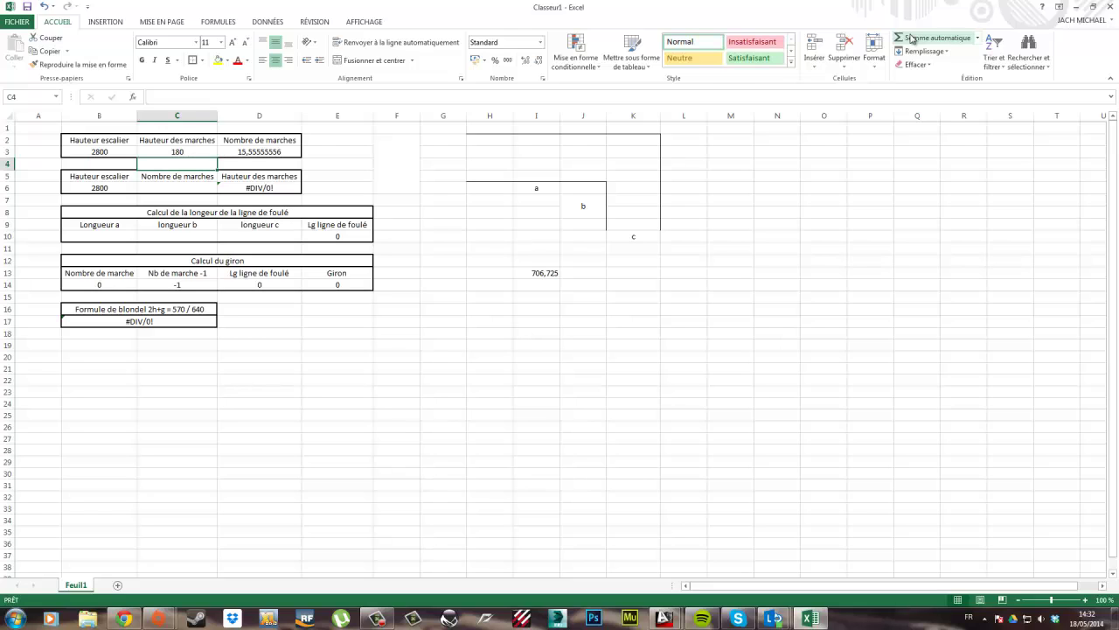
Examine how the first table derives the number of steps from the stair height and step height
left_click(105, 151)
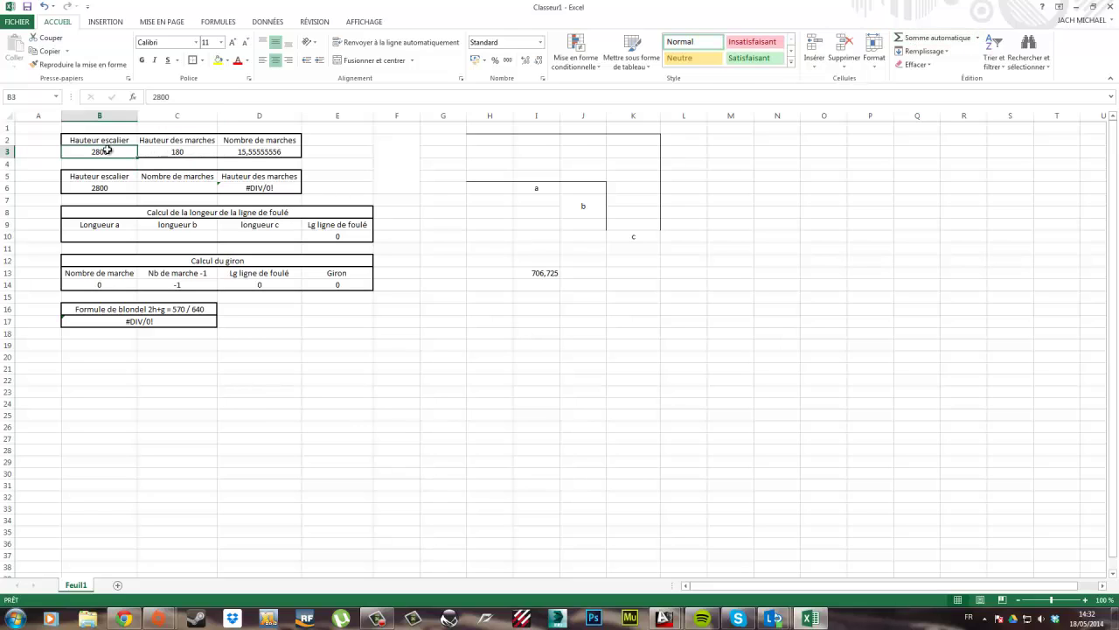
left_click(177, 151)
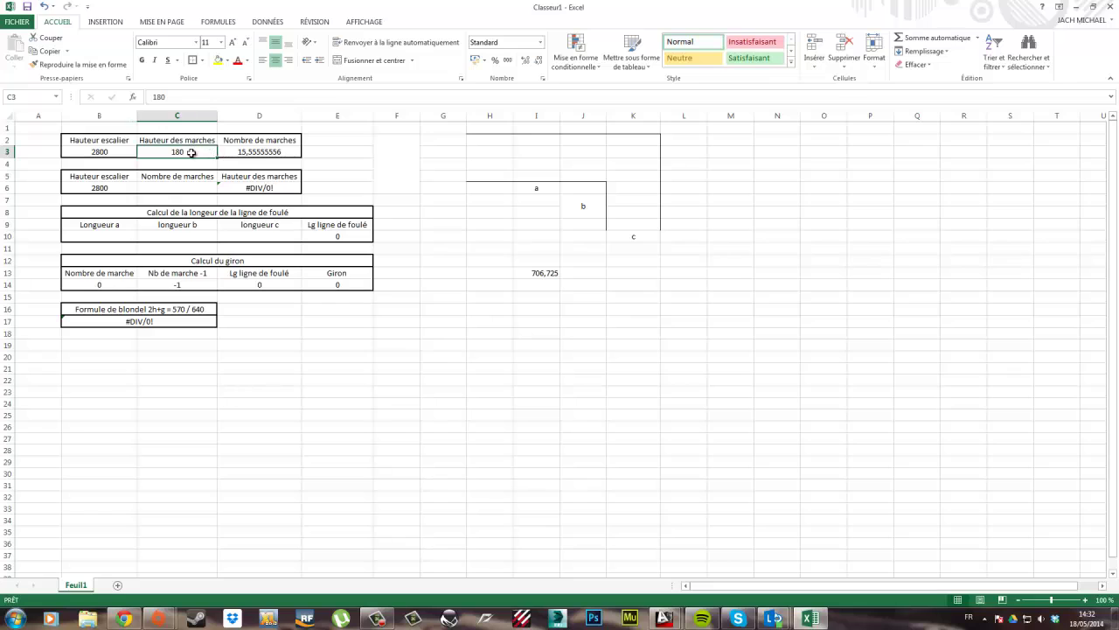
left_click(257, 152)
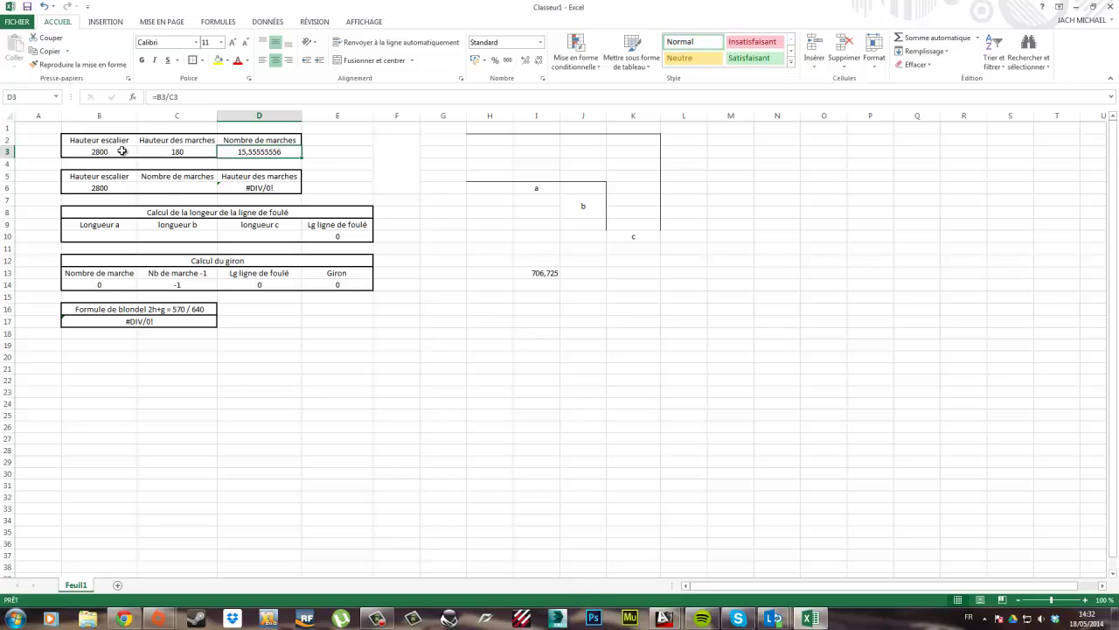
left_click(108, 152)
left_click(175, 143)
left_click(175, 151)
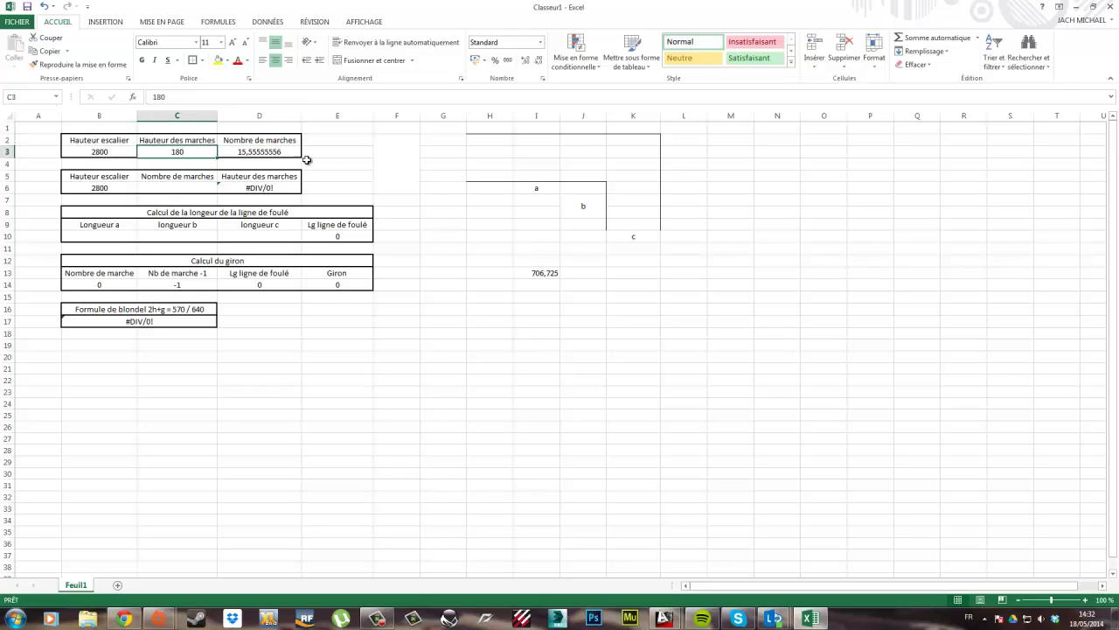
left_click(256, 153)
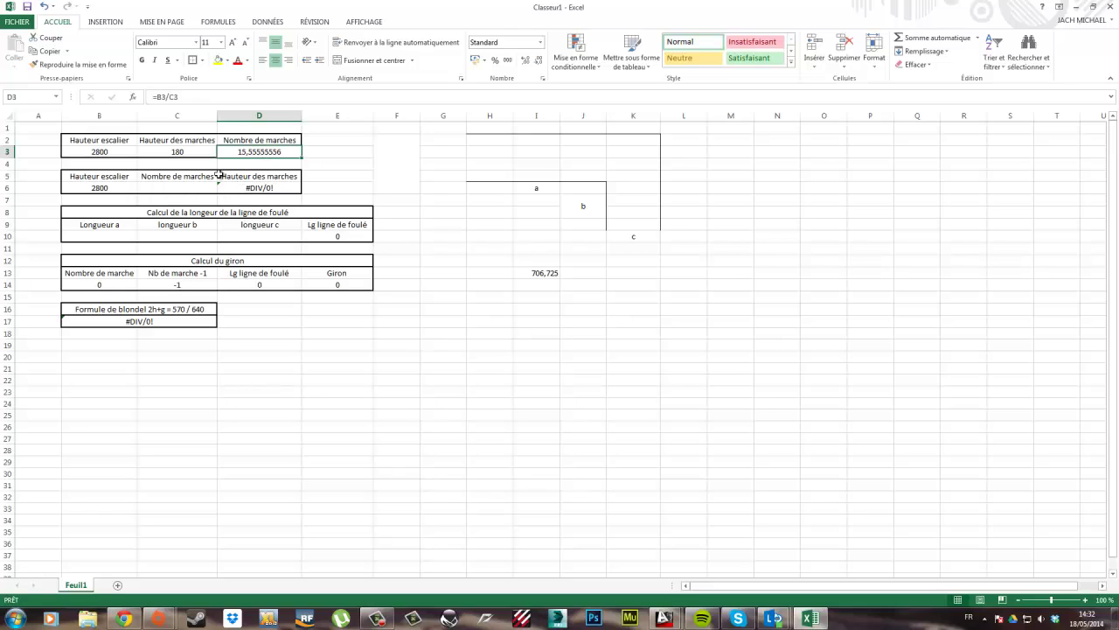
Enter 16 as the number of steps (Nombre de marches) in cell C6 of the second table
left_click_drag(77, 179, 254, 186)
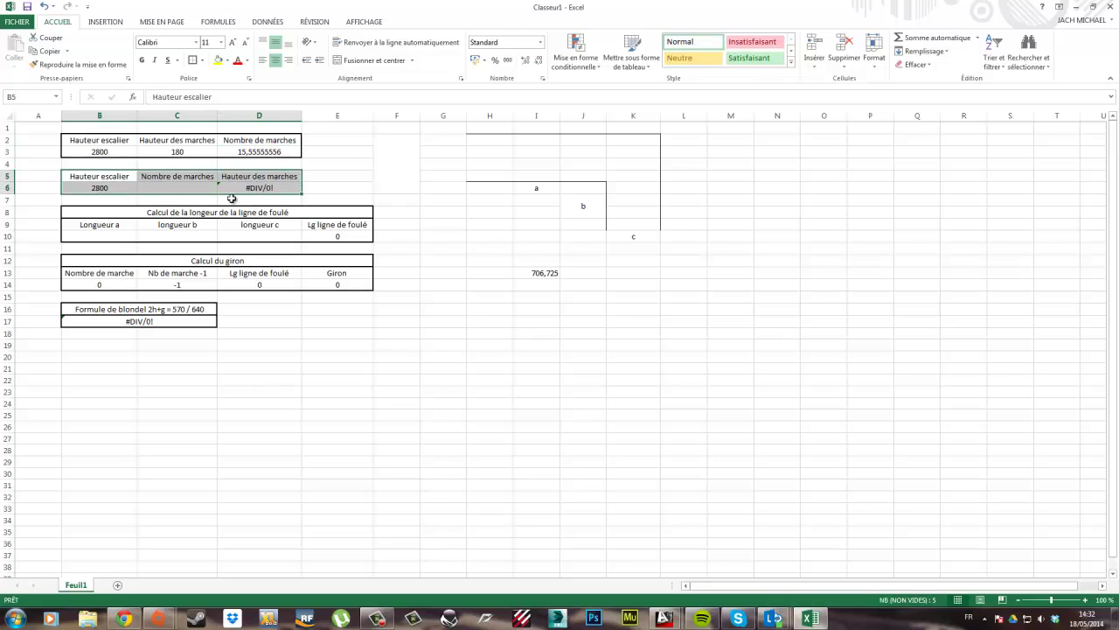
left_click(150, 213)
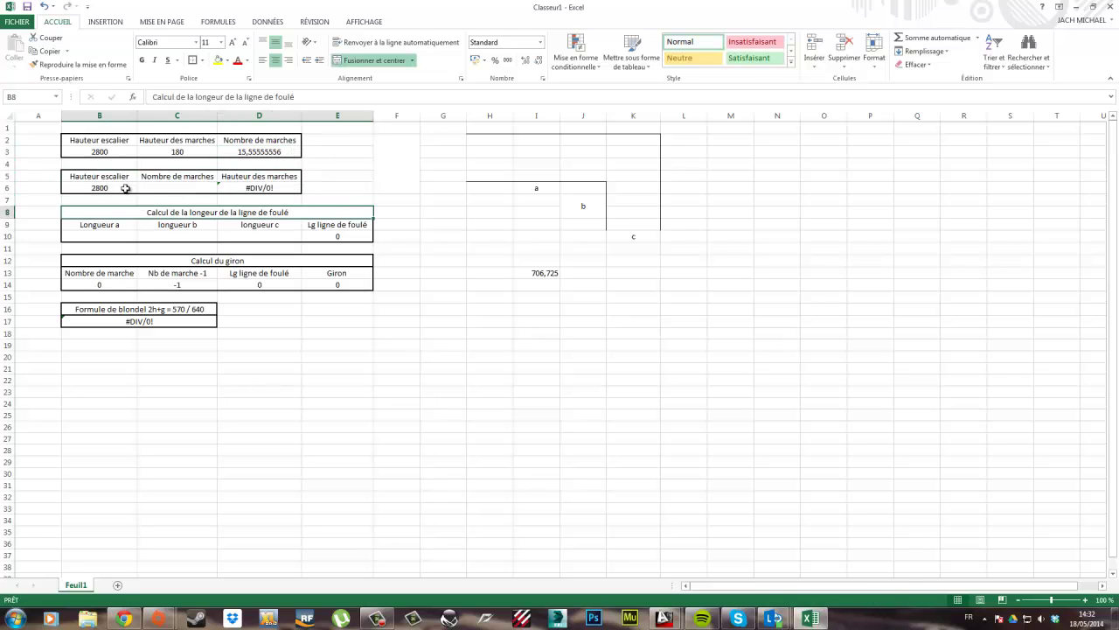
left_click(182, 185)
left_click(182, 186)
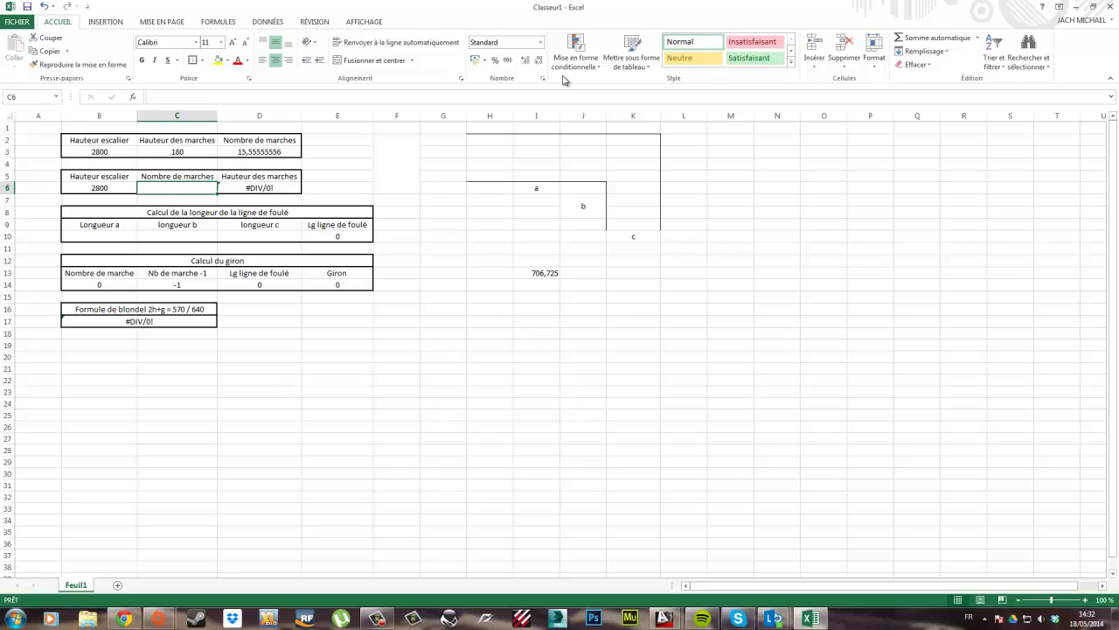
type("16")
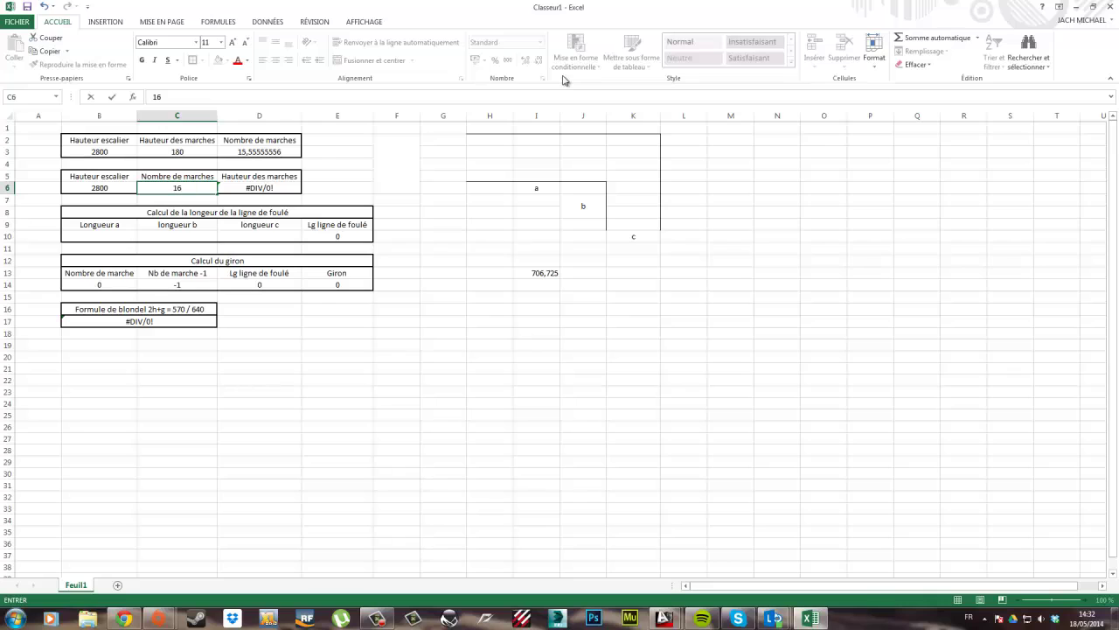
key("Return")
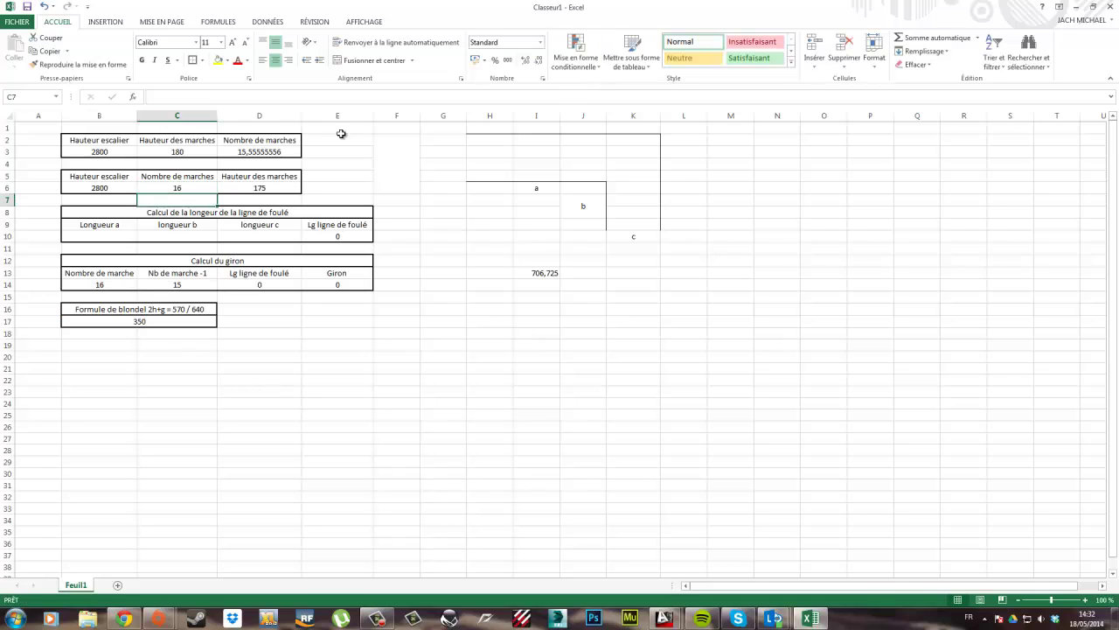
Compare the second table's calculated step height with the assumed one in the first table, and review the inputs of the walking-line length table
left_click(255, 189)
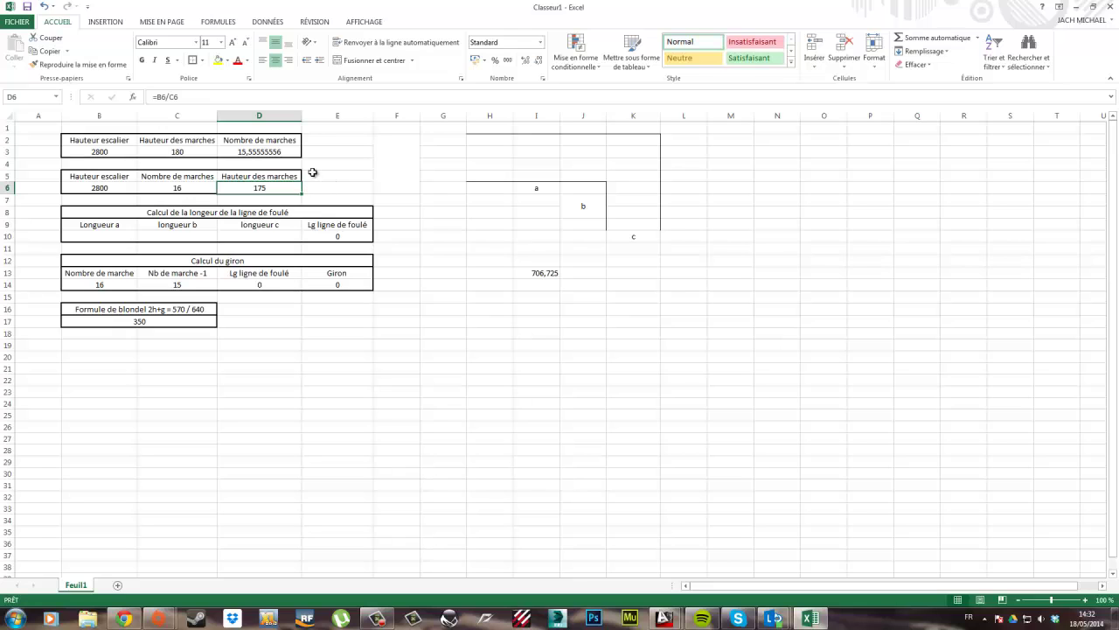
left_click(278, 177)
left_click(185, 152)
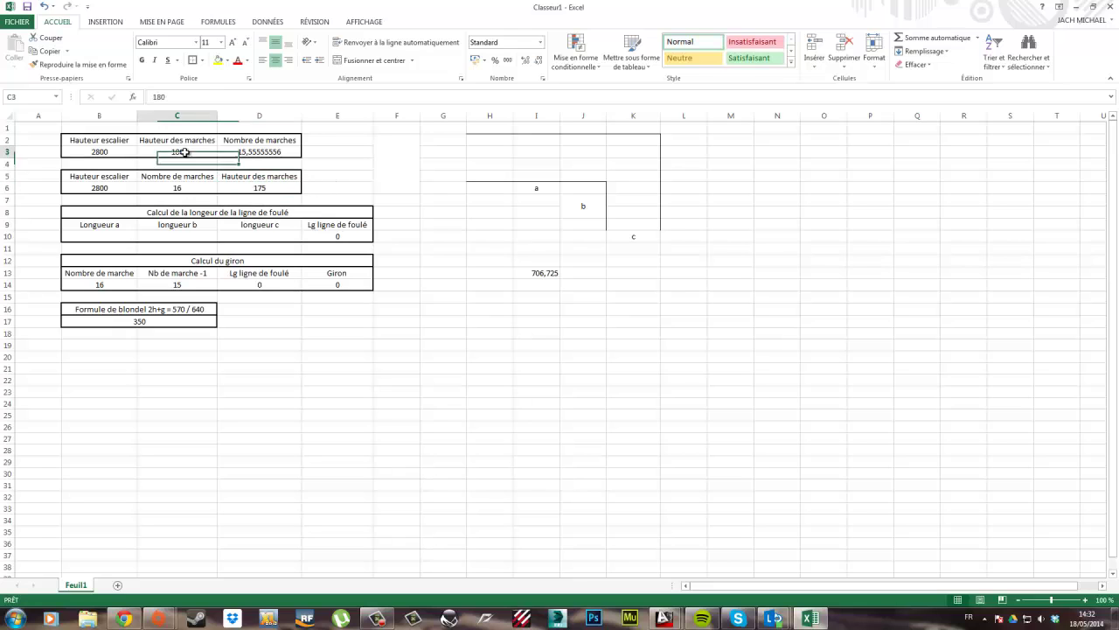
left_click(279, 189)
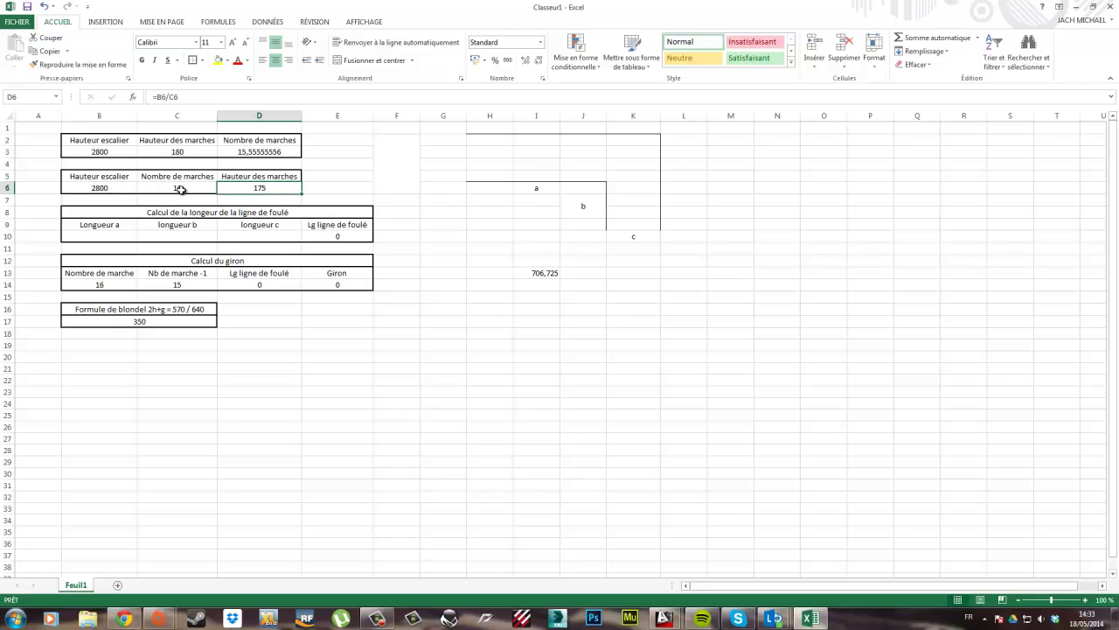
mouse_move(264, 188)
left_mouse_down()
mouse_move(309, 185)
mouse_move(274, 187)
left_mouse_up()
left_click_drag(114, 210, 340, 240)
left_click(442, 199)
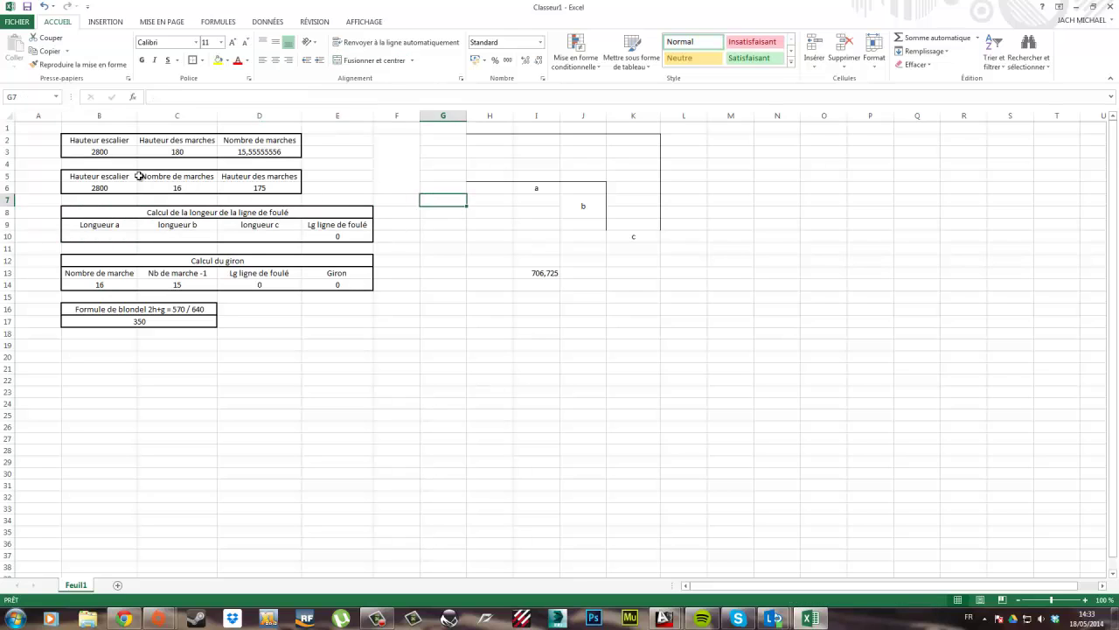
left_click(112, 154)
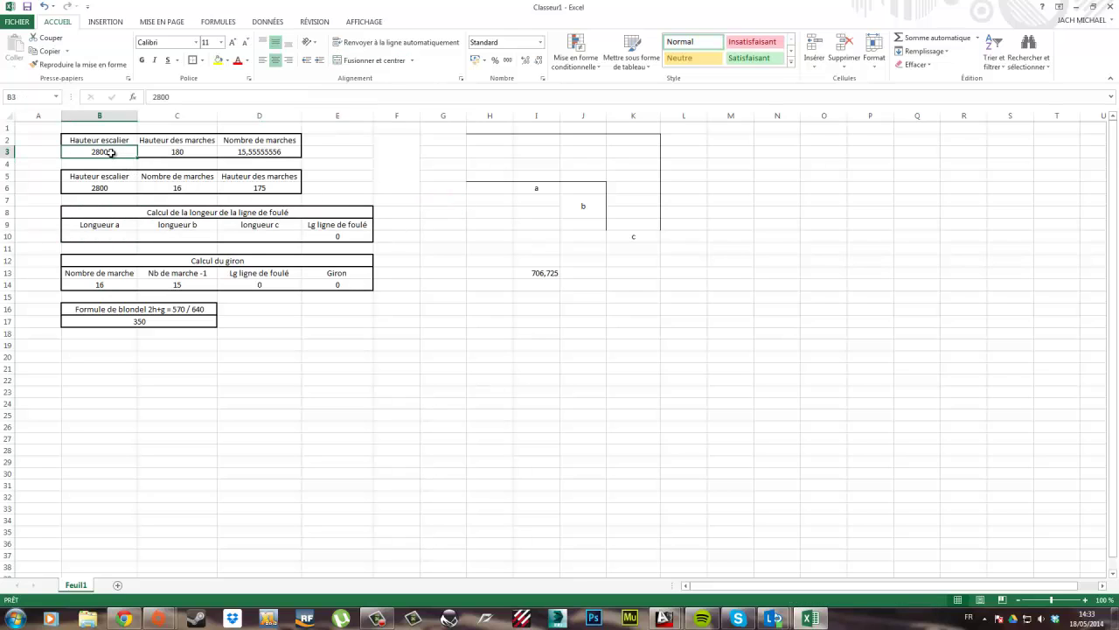
left_click(194, 190)
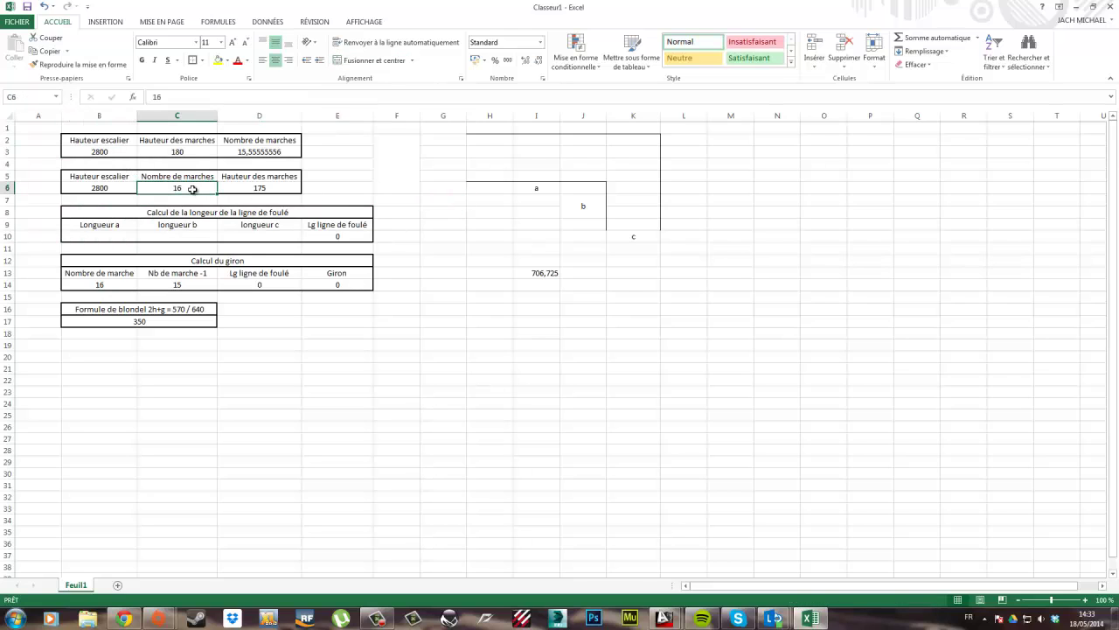
left_click(272, 189)
left_click(377, 180)
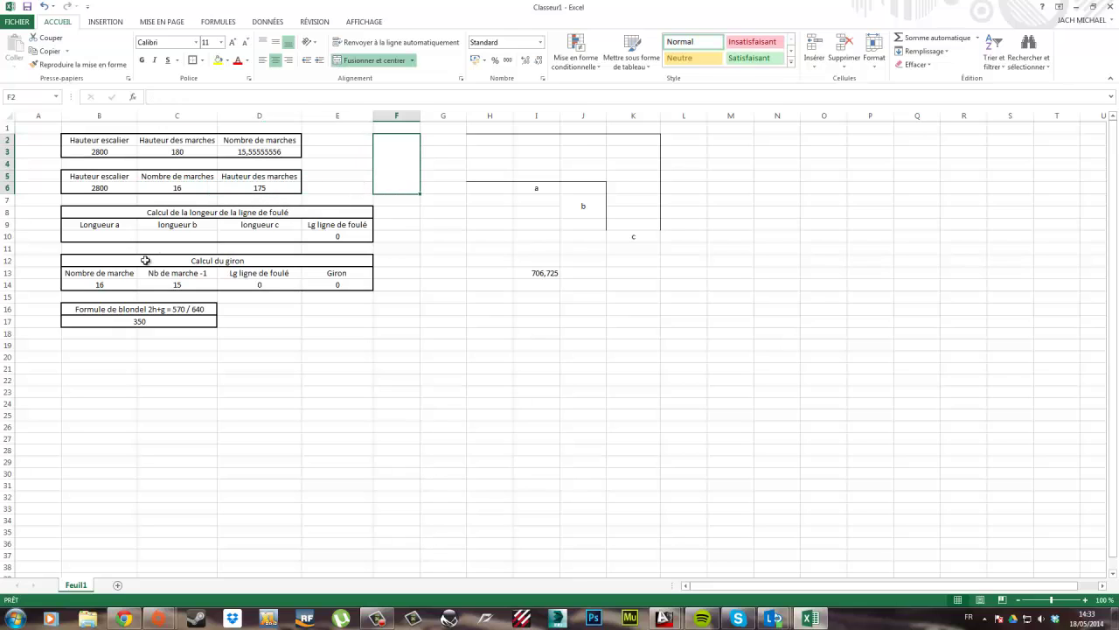
left_click(120, 238)
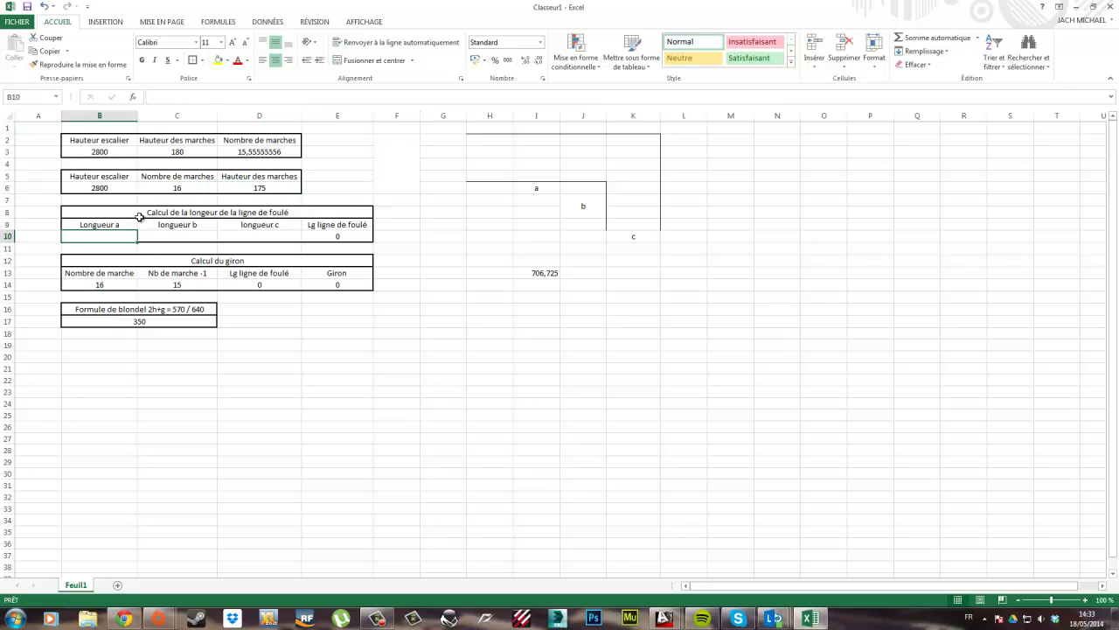
left_click(140, 216)
left_click(377, 187)
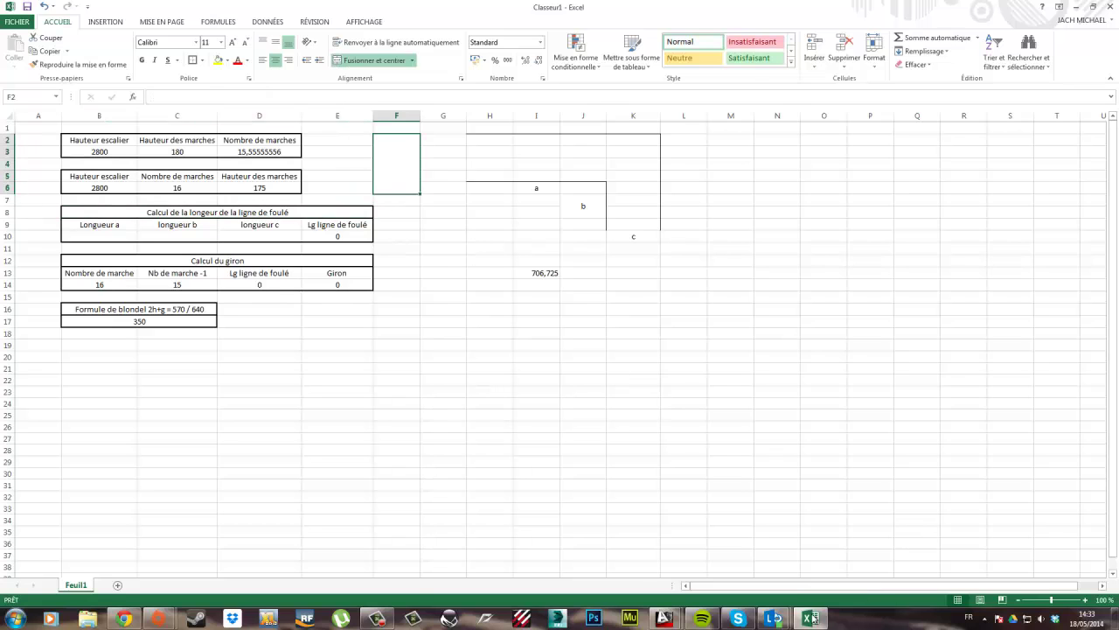
Switch to the AutoCAD stair plan and pick out the walking line's two straight segments and arc, leaving nothing selected
mouse_move(664, 618)
left_click(737, 584)
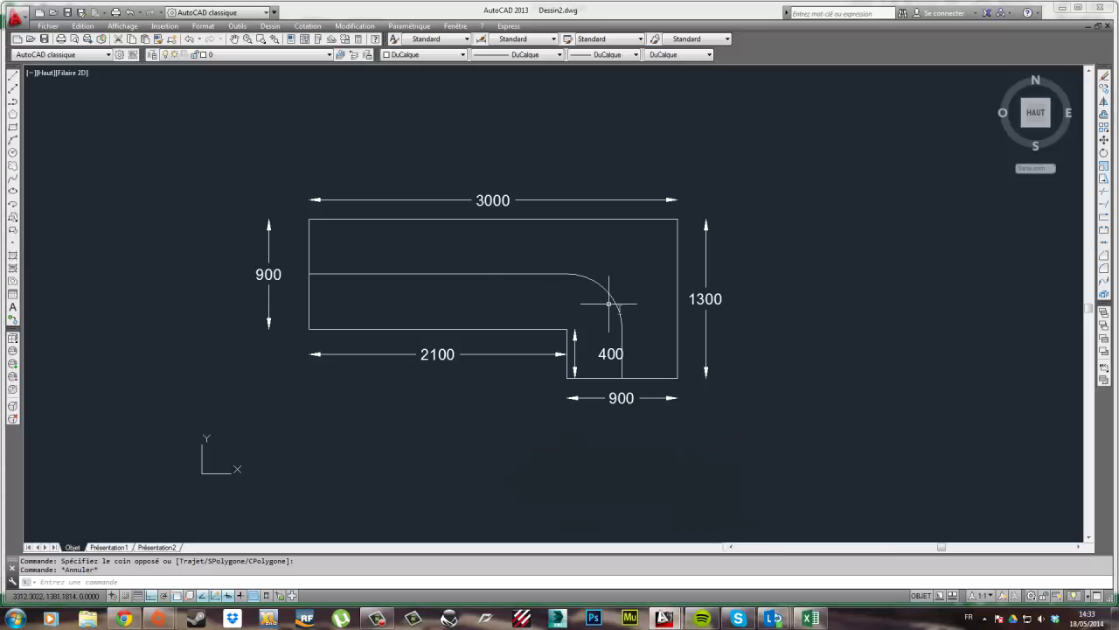
left_click(648, 334)
left_click(581, 279)
left_click(549, 281)
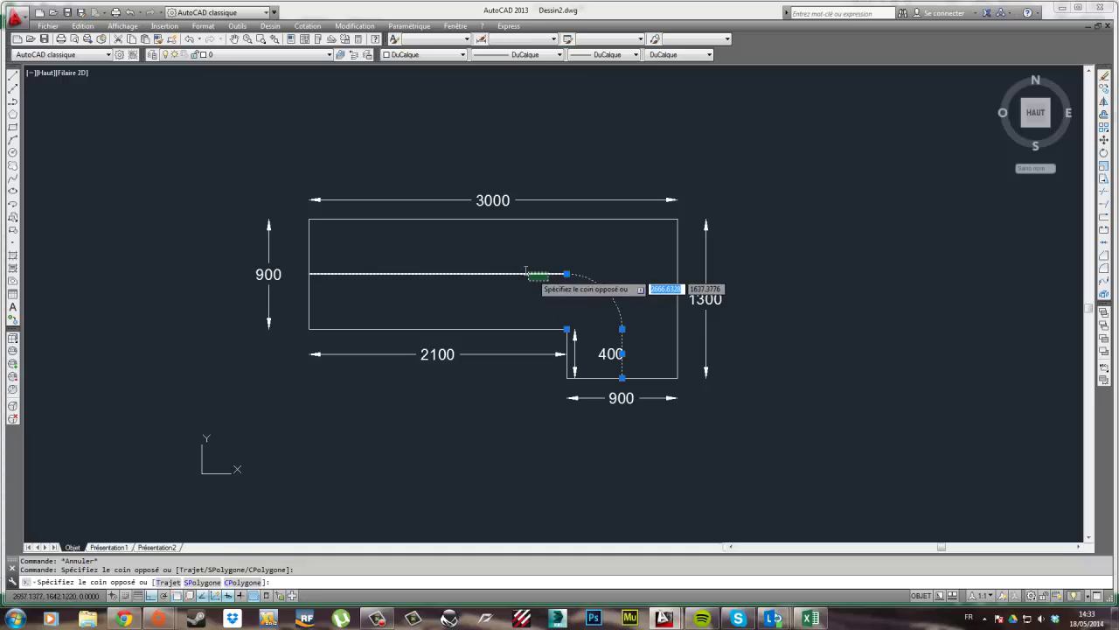
left_click(526, 272)
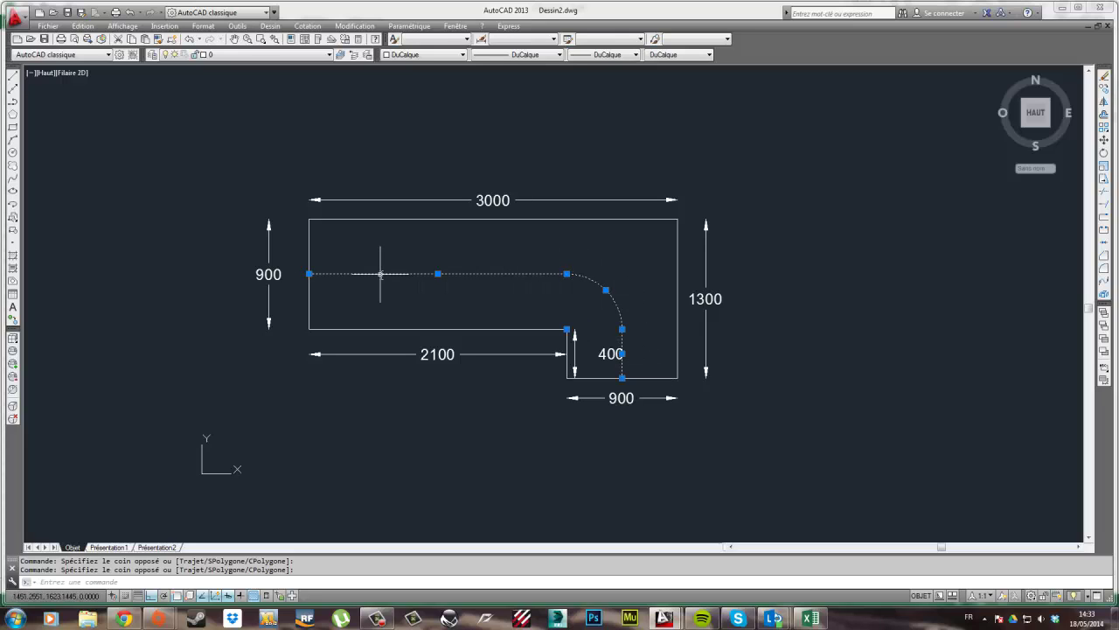
key("Escape")
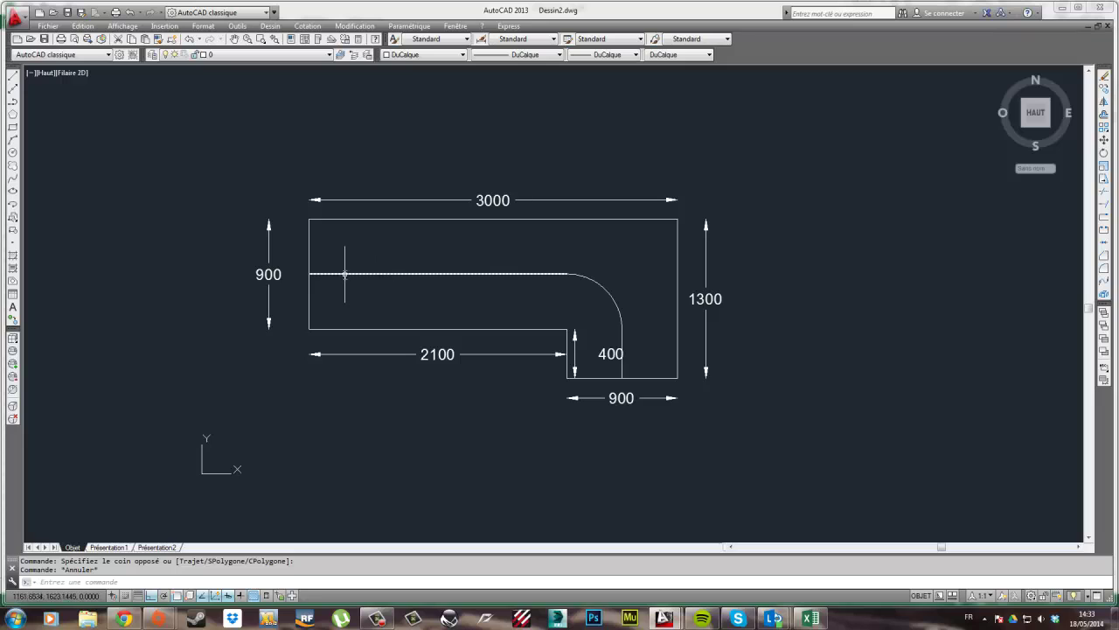
Match the 2100 dimension to the long straight segment of the walking line and the 400 dimension to the short one
left_click(451, 375)
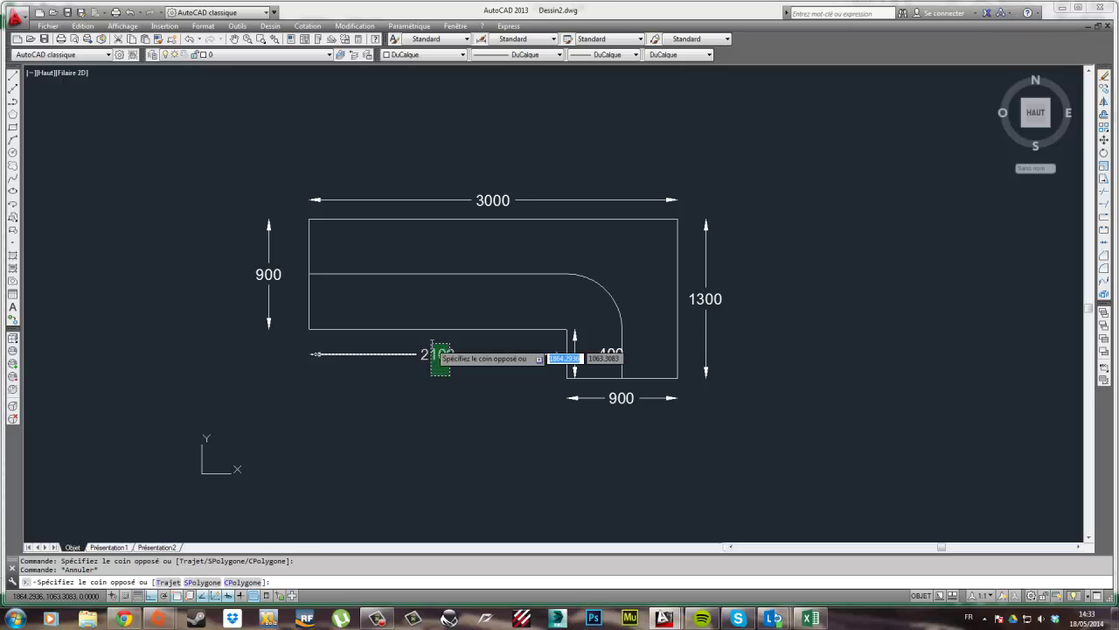
left_click(431, 343)
left_click(473, 274)
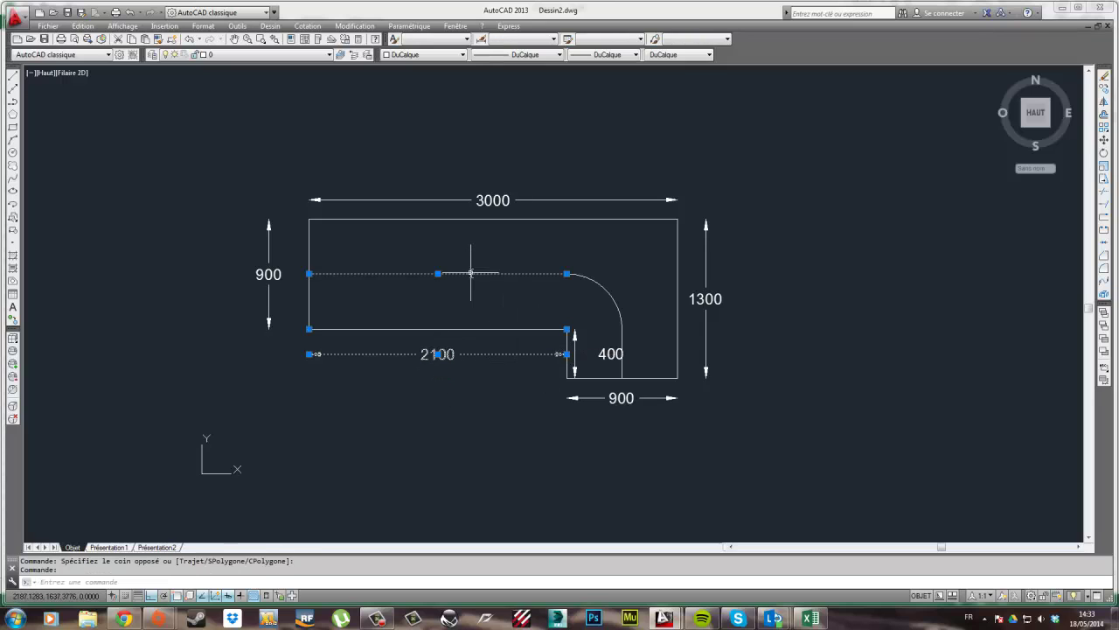
key("Escape")
left_click(605, 351)
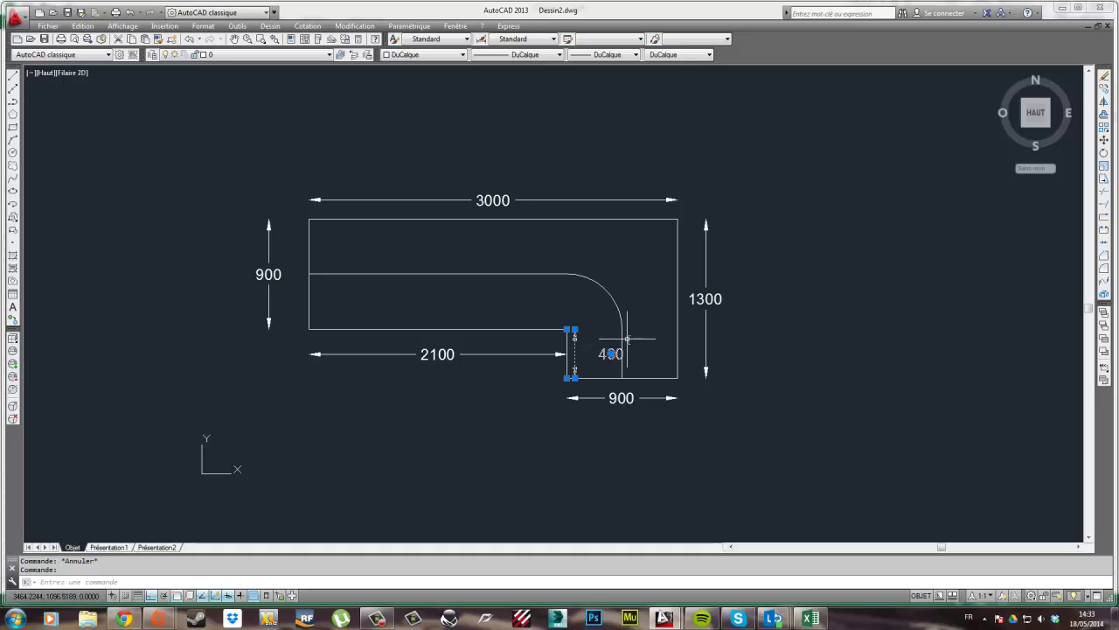
key("Escape")
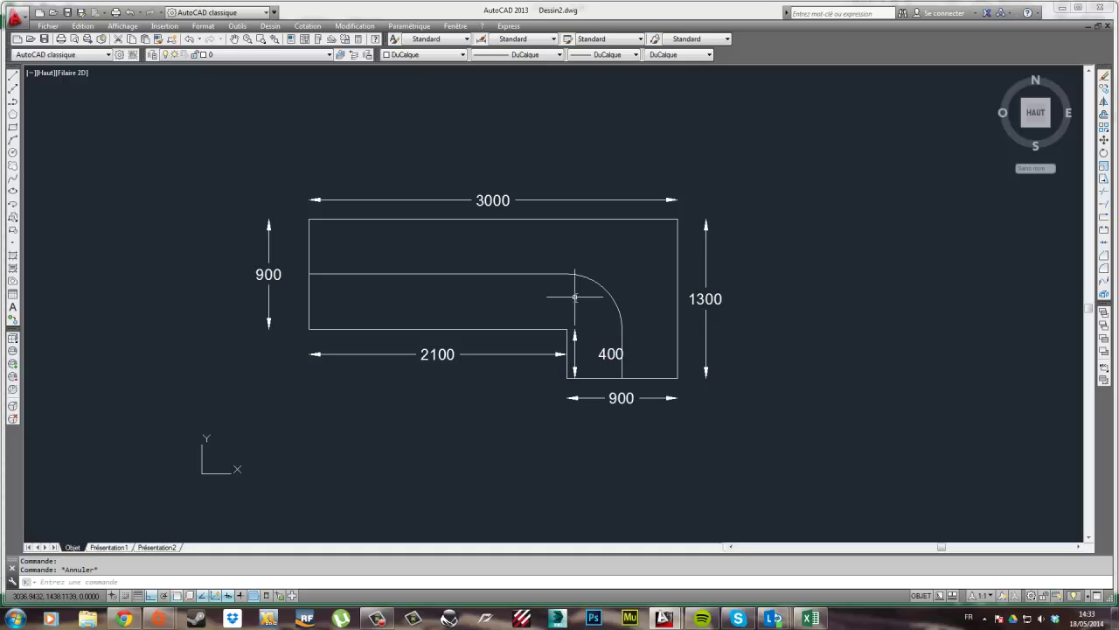
Pick out the quarter-circle arc joining the walking line's two straight segments, then clear the selection
mouse_move(588, 277)
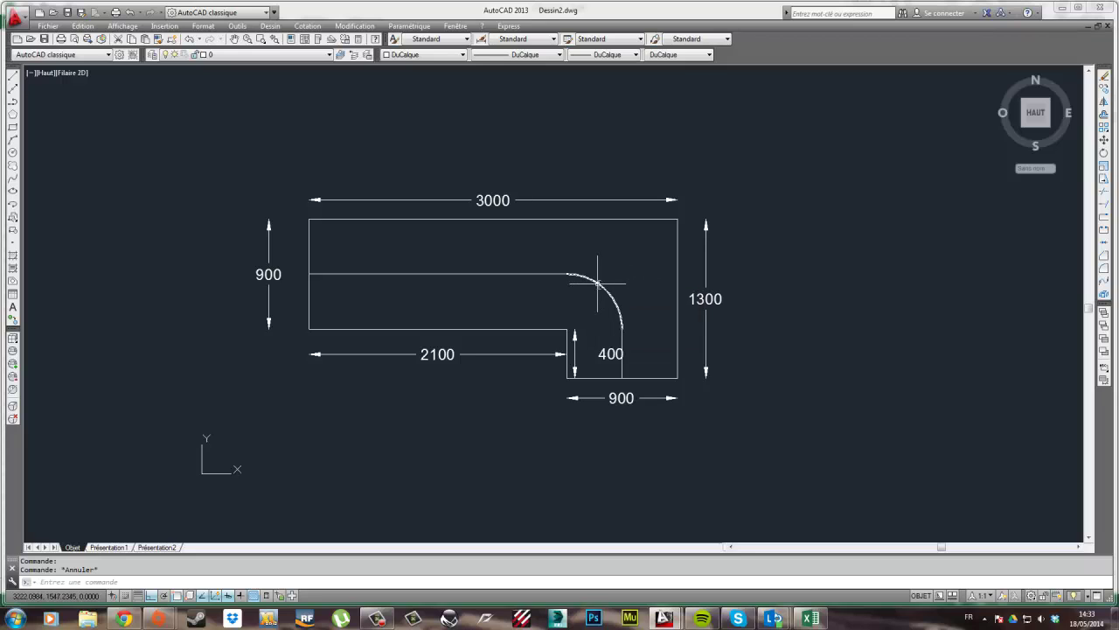
left_click(598, 282)
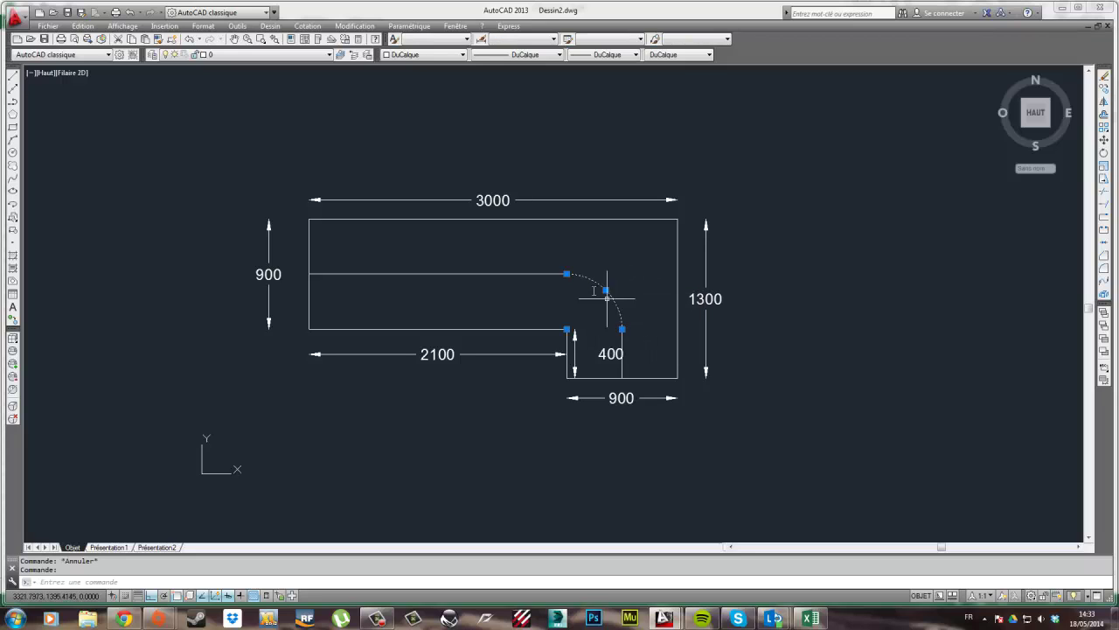
key("Escape")
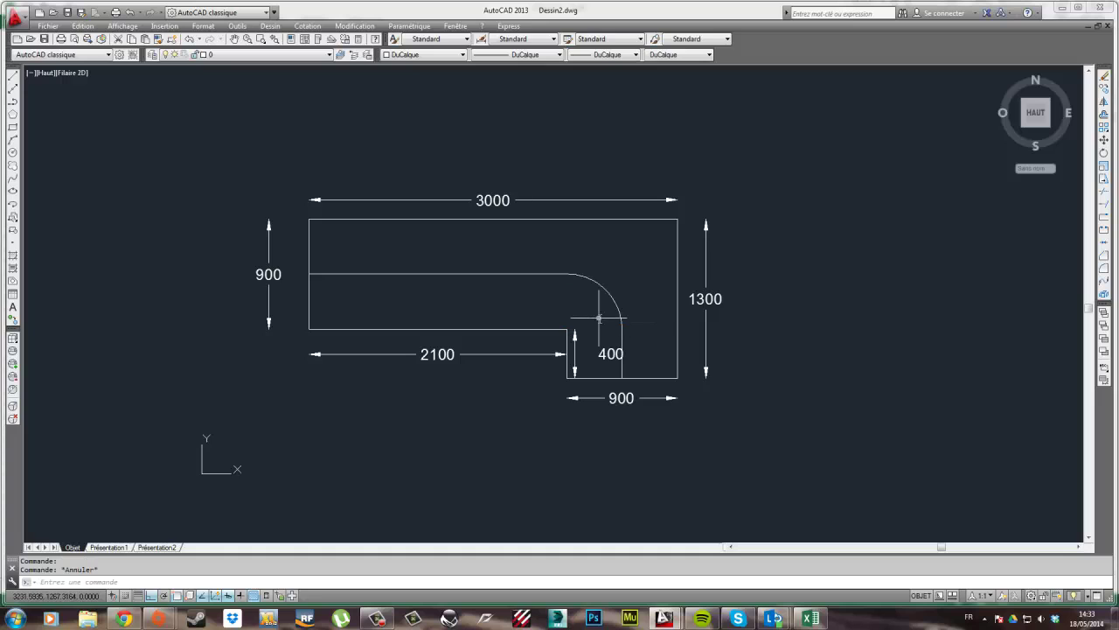
left_click(802, 163)
left_click(735, 189)
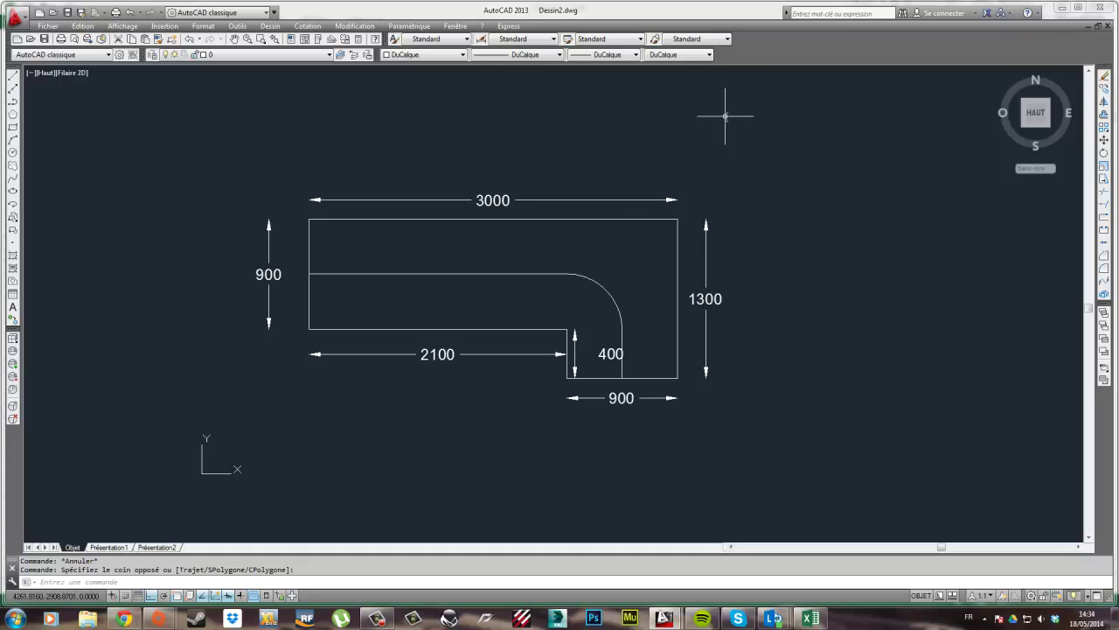
left_click(599, 269)
left_click(592, 298)
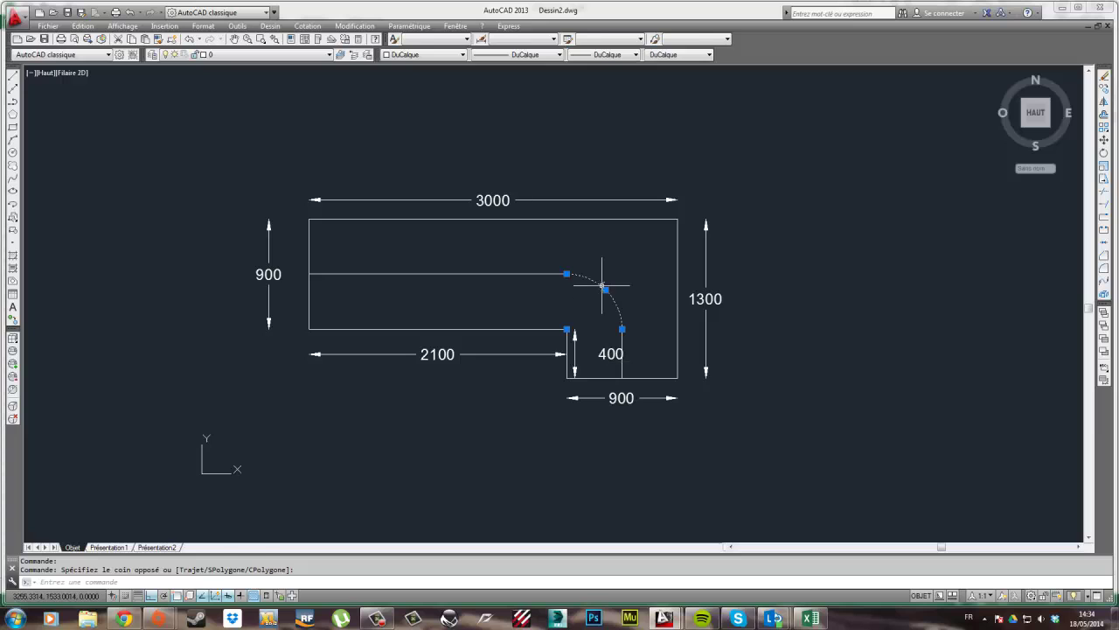
key("Escape")
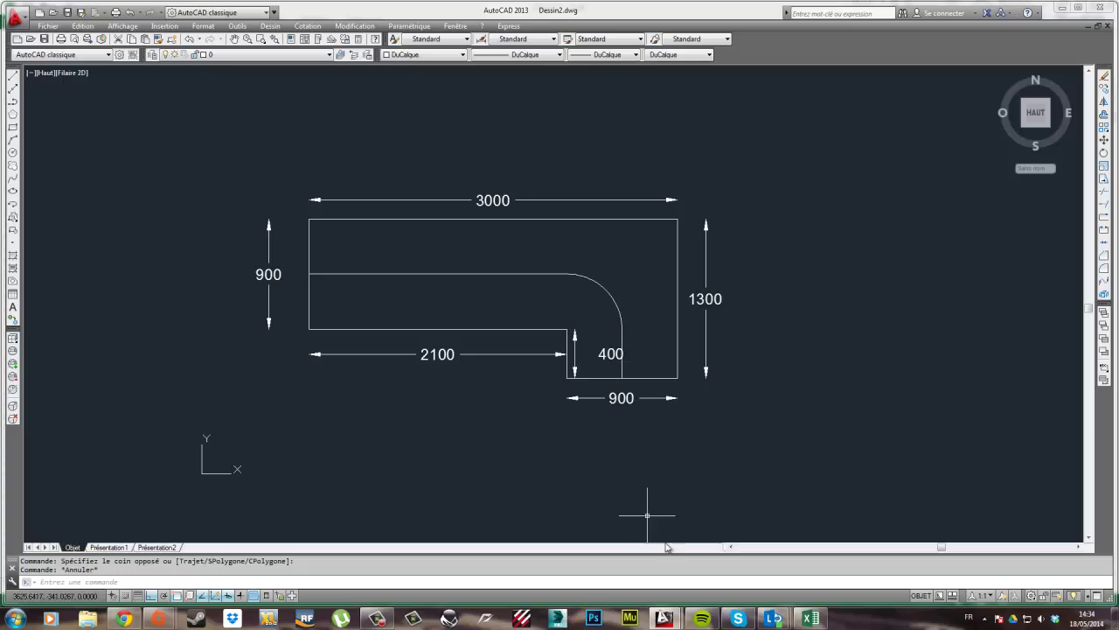
Switch to the Excel workbook and enter the plan's 2100 dimension as Longueur a in cell B10 of the walking-line table
left_click(807, 619)
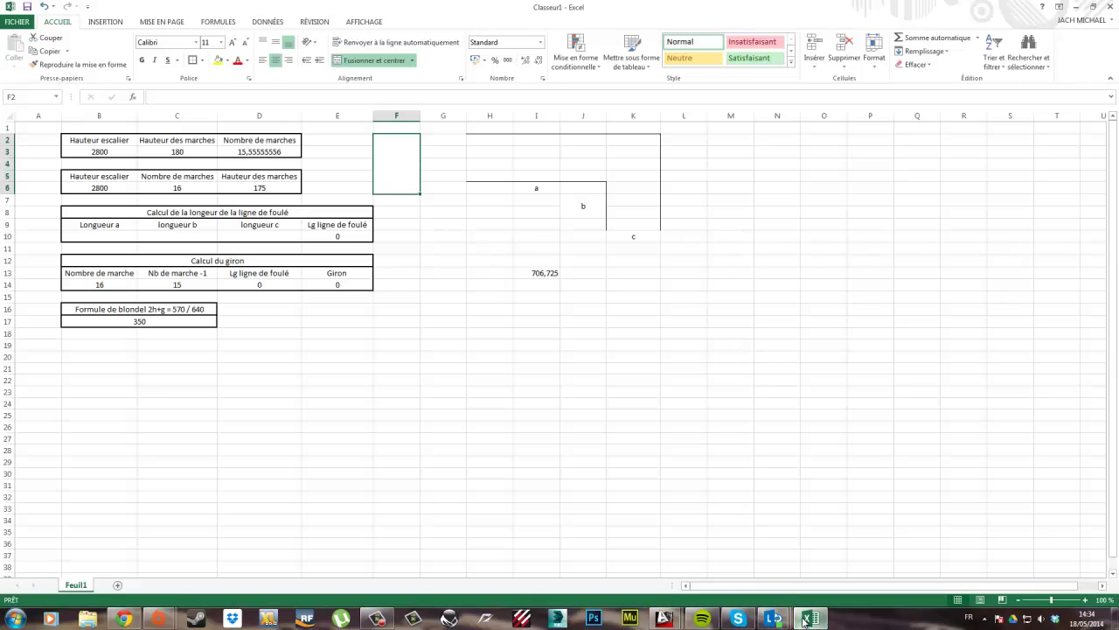
left_click(114, 237)
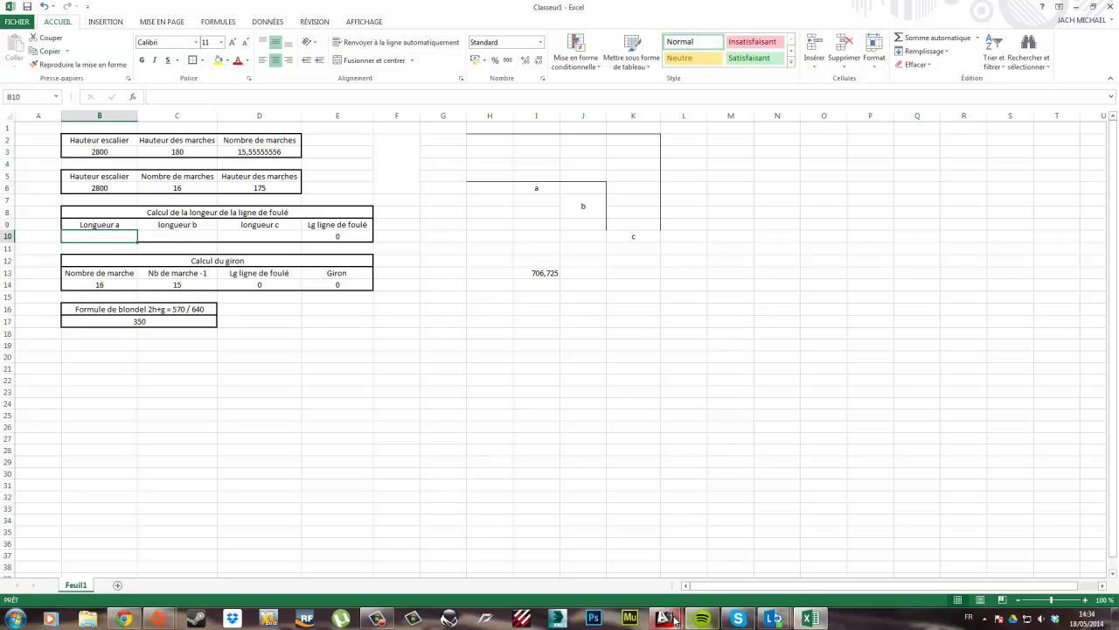
mouse_move(667, 619)
left_click(705, 573)
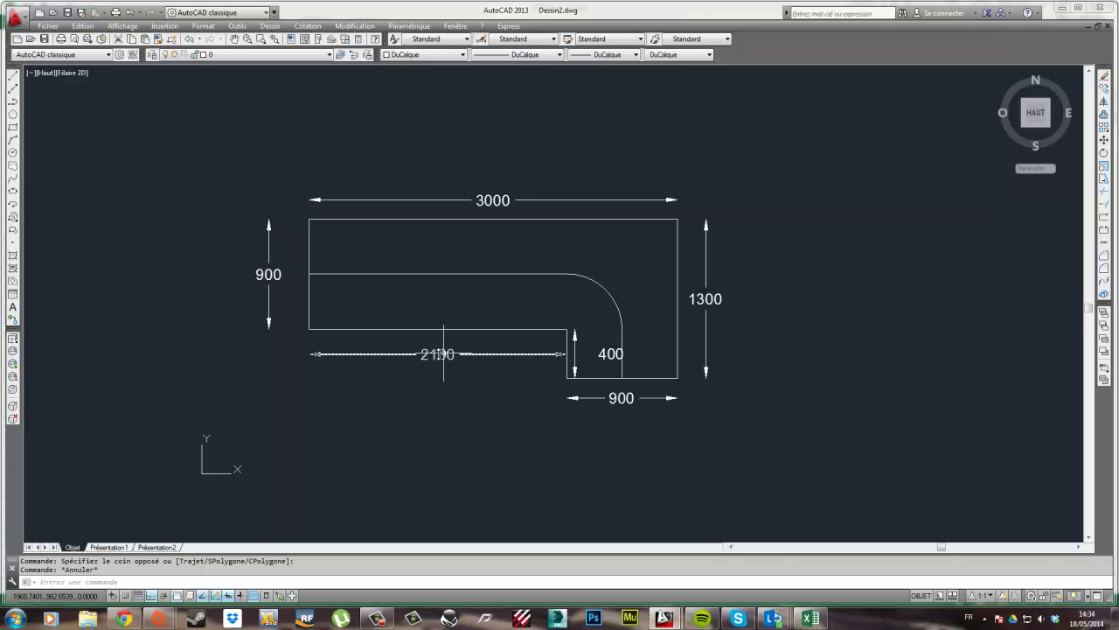
left_click(813, 619)
type("2100")
key("Return")
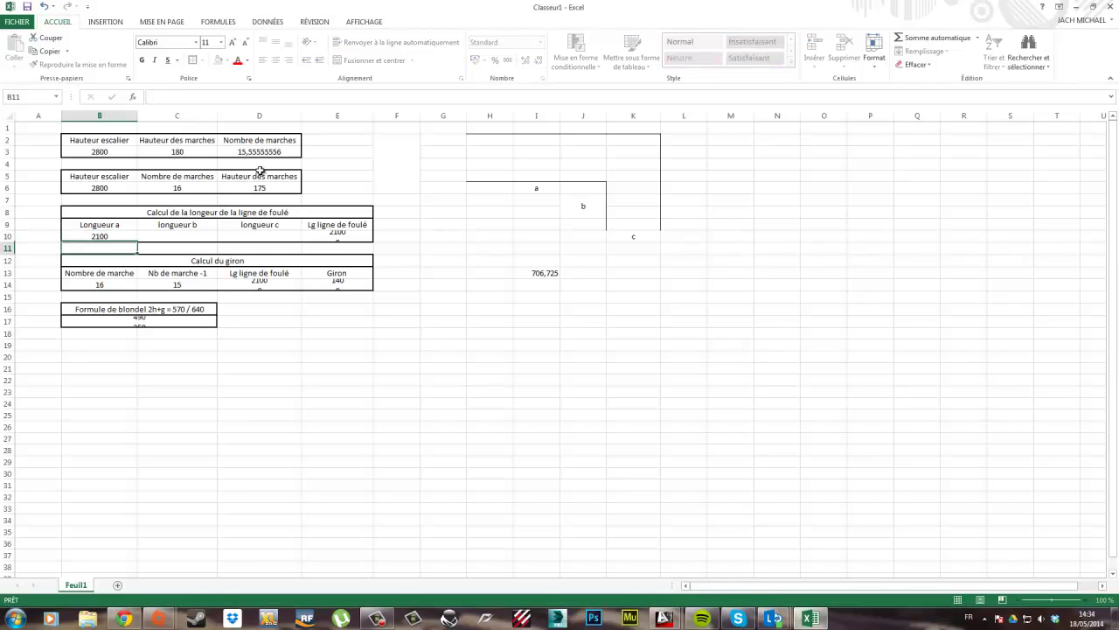
Check the short inner side in the AutoCAD plan and enter 400 as longueur b in Excel cell C10
left_click(812, 618)
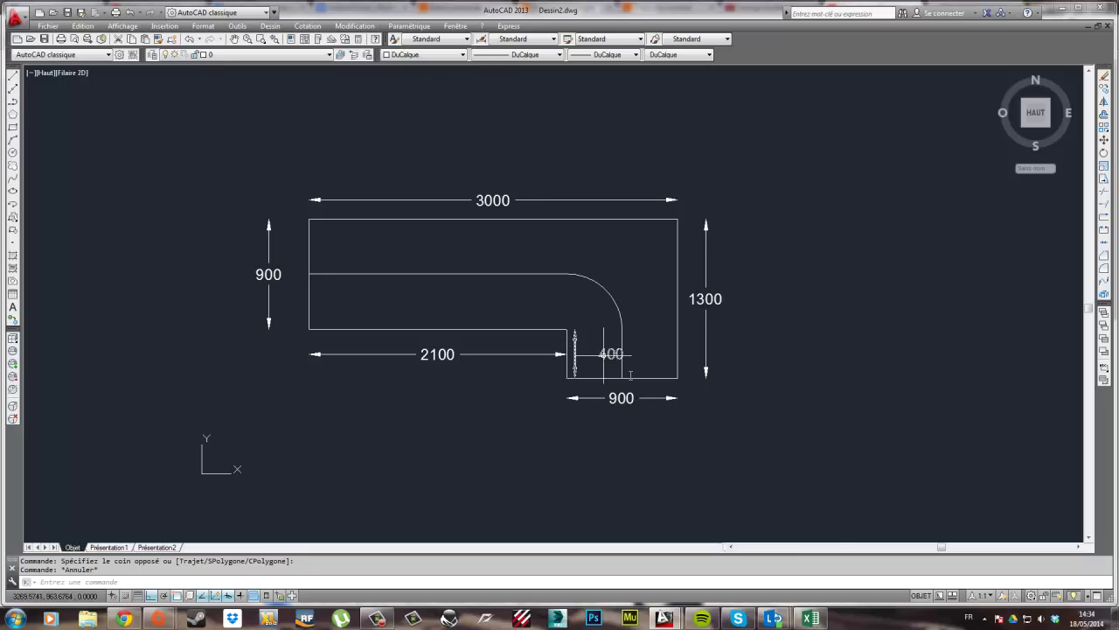
left_click(812, 618)
left_click(176, 236)
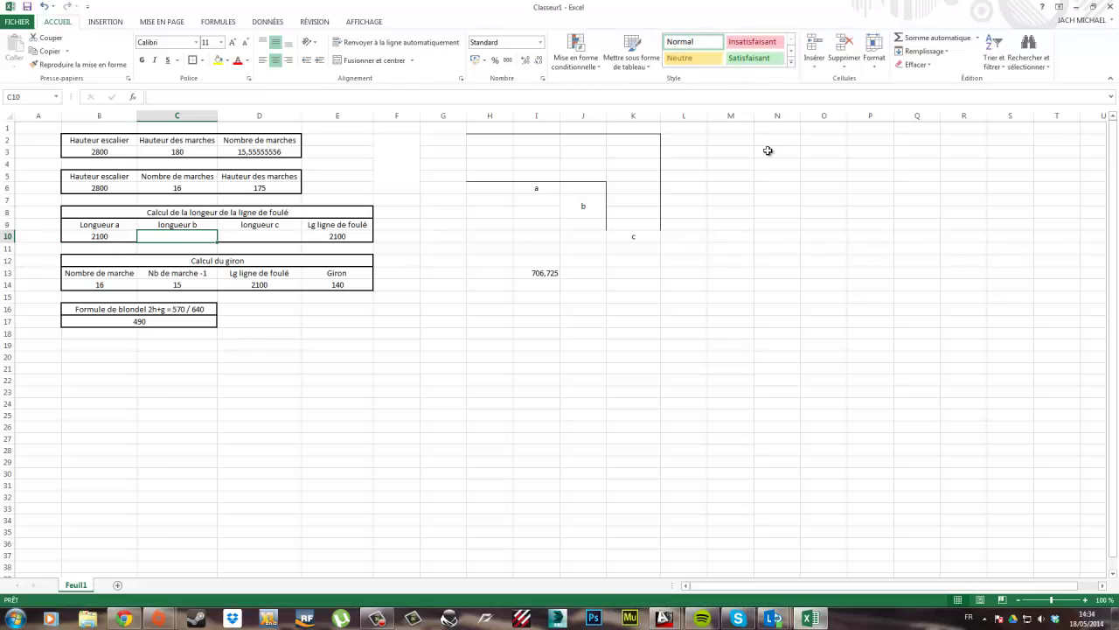
type("400")
key("Return")
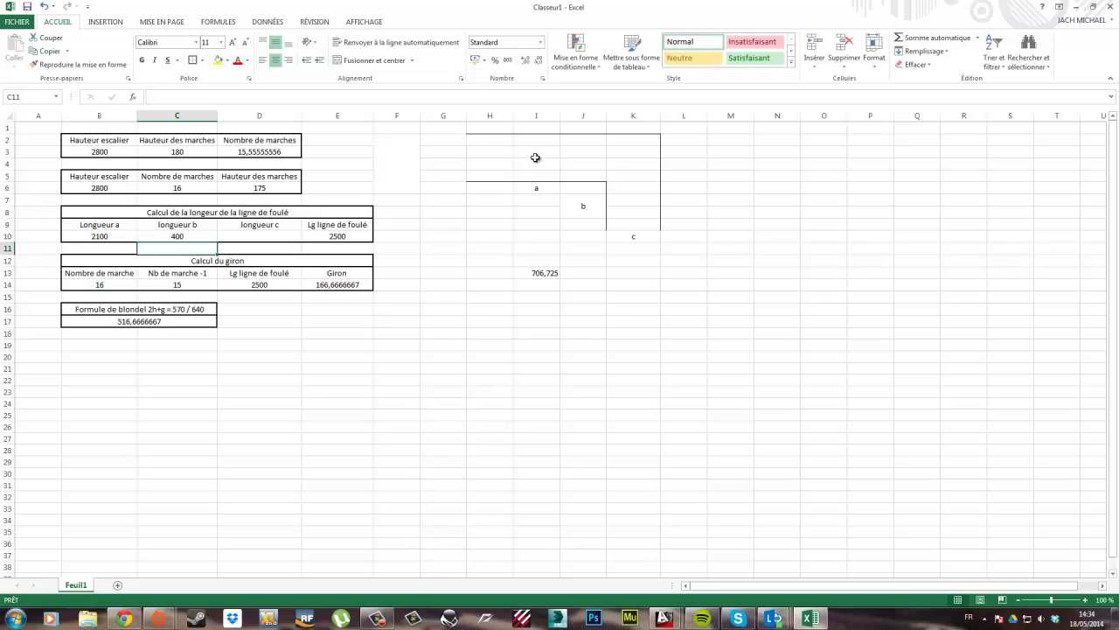
Check the stair width in the AutoCAD plan and enter 900 as longueur c in Excel cell D10
left_click(272, 233)
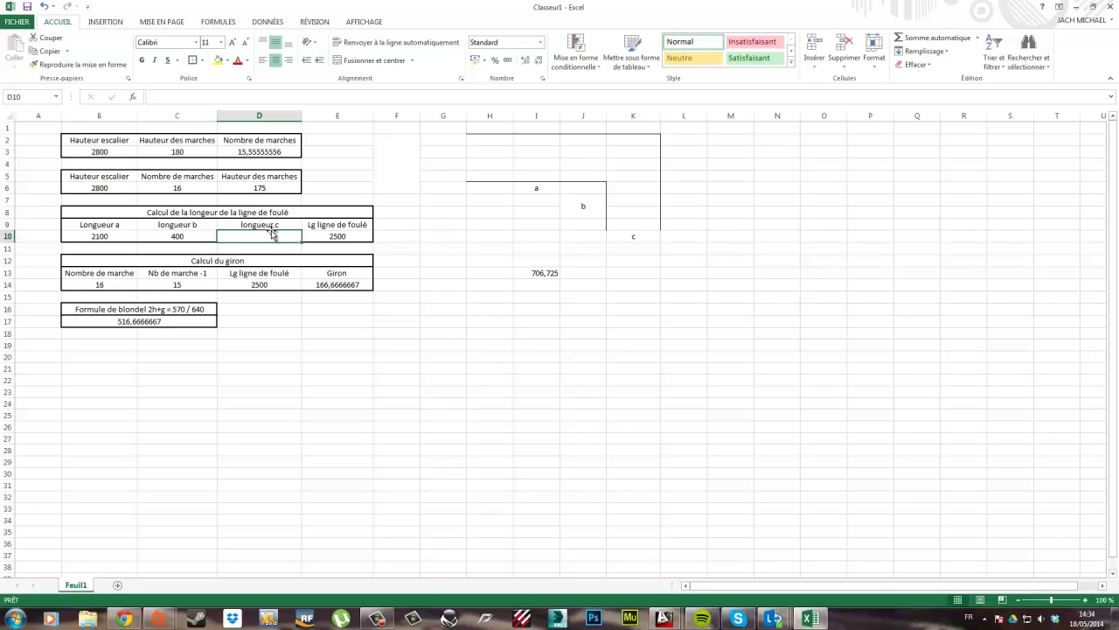
left_click(822, 617)
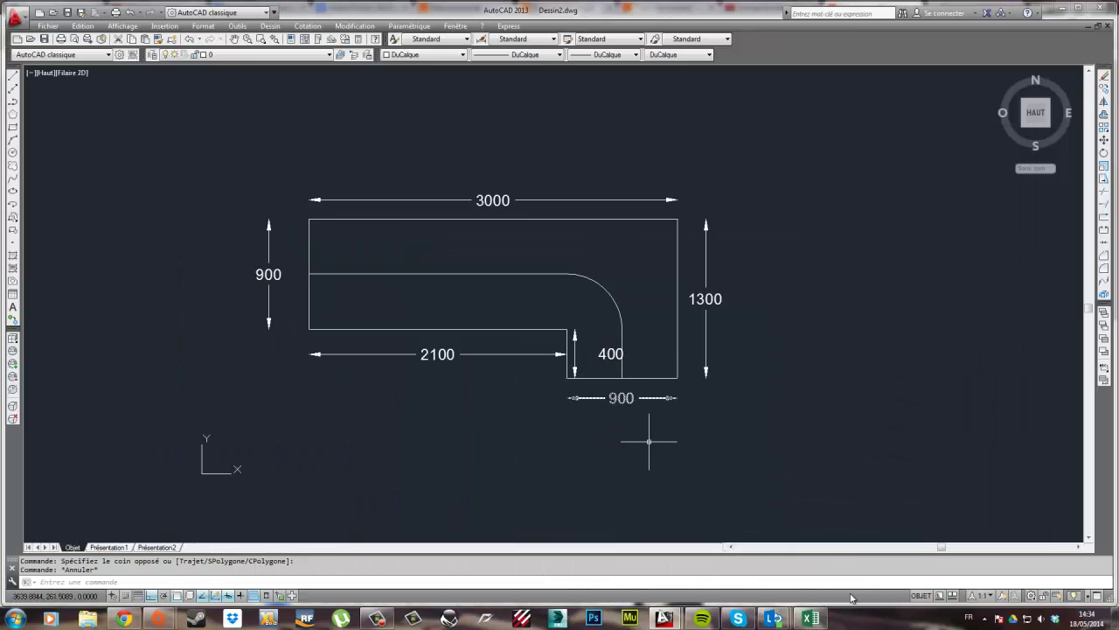
left_click(810, 618)
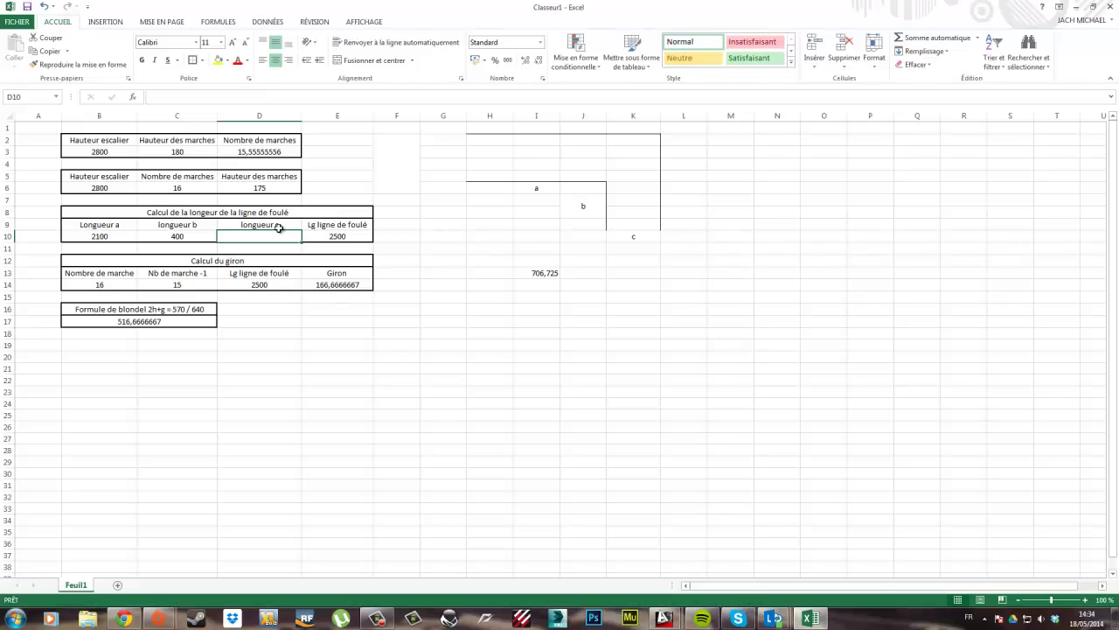
type("900")
key("Return")
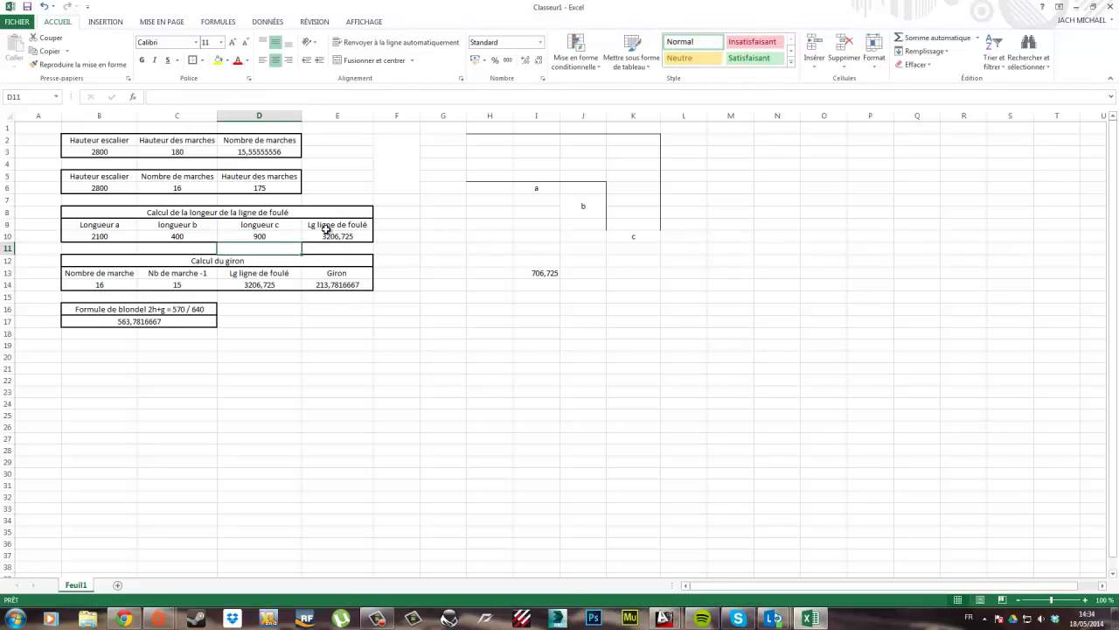
left_click(271, 235)
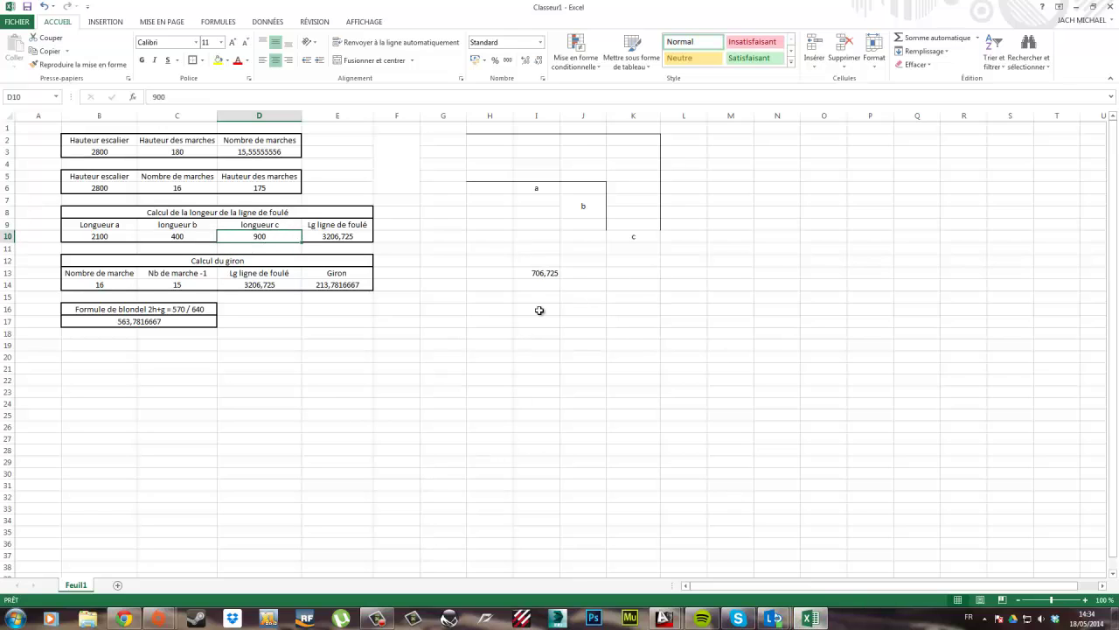
Clear the value in cell I13 and enter 900*3,141 in cell I14 below it
left_click(551, 273)
key("Delete")
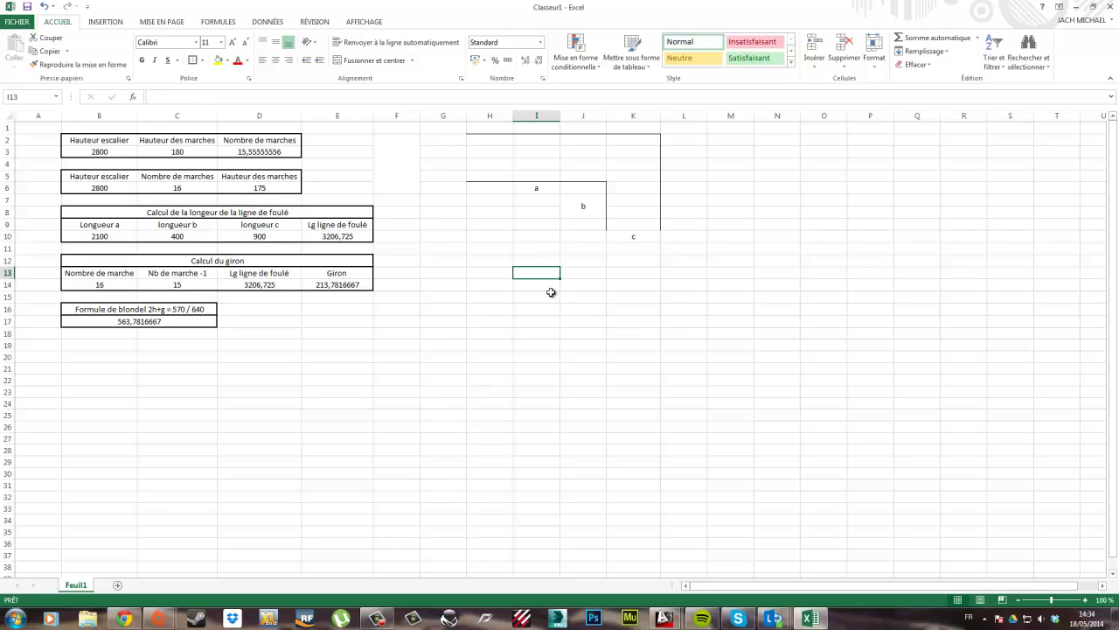
left_click(542, 283)
type("9")
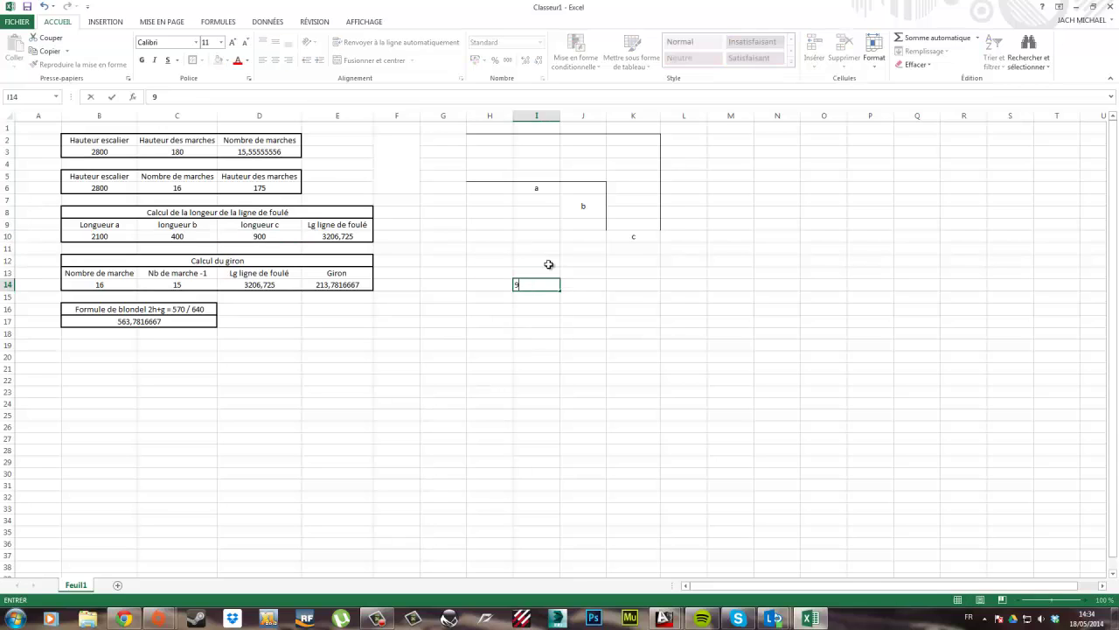
type("00*3,141")
key("Return")
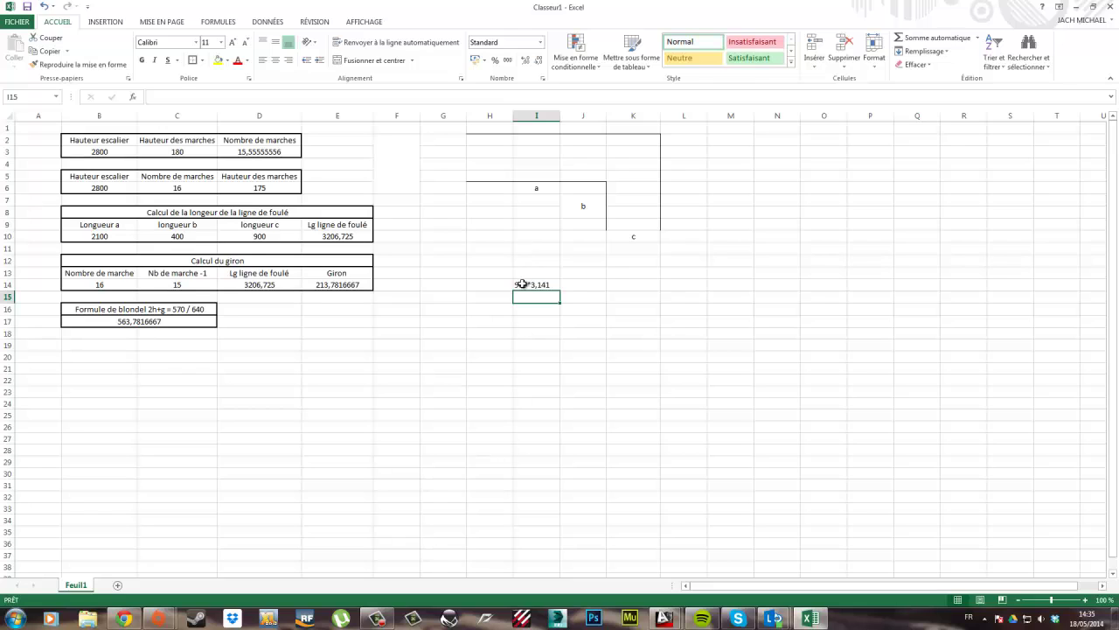
Select cell I14, then switch to the AutoCAD plan and examine which part of a circle the walking line's arc covers
left_click(533, 285)
left_click(536, 315)
left_click(534, 295)
left_click(535, 285)
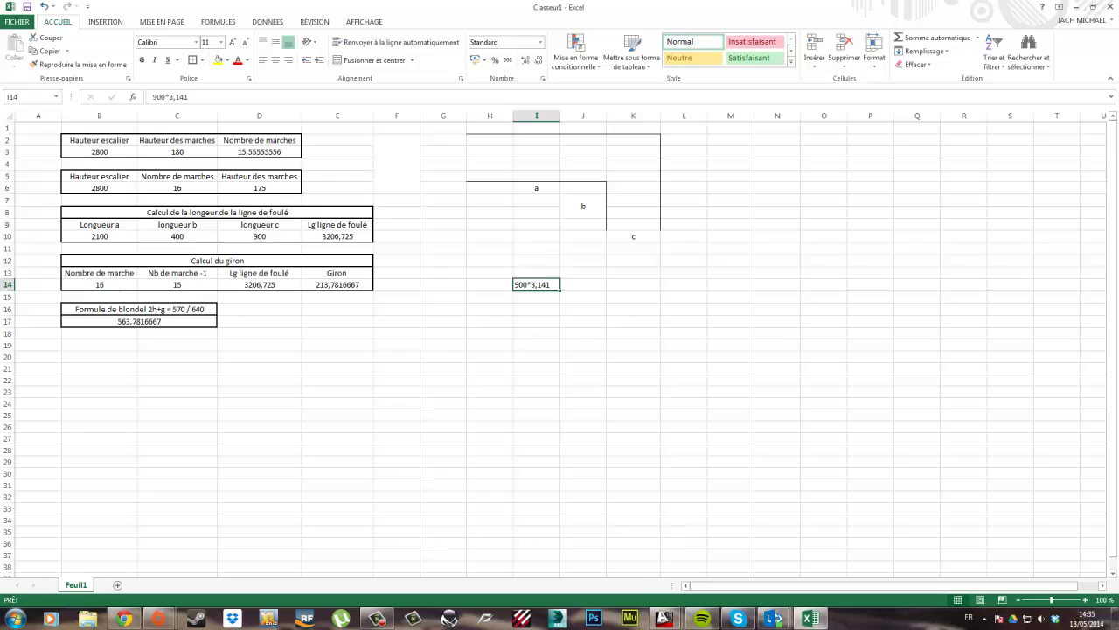
left_click(812, 619)
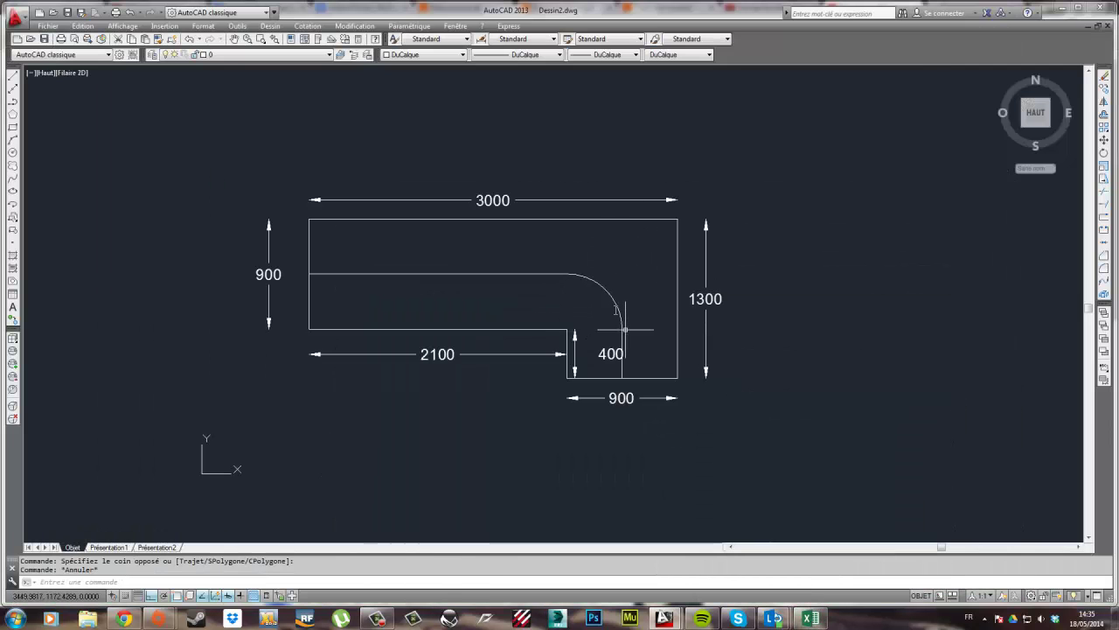
left_click(584, 278)
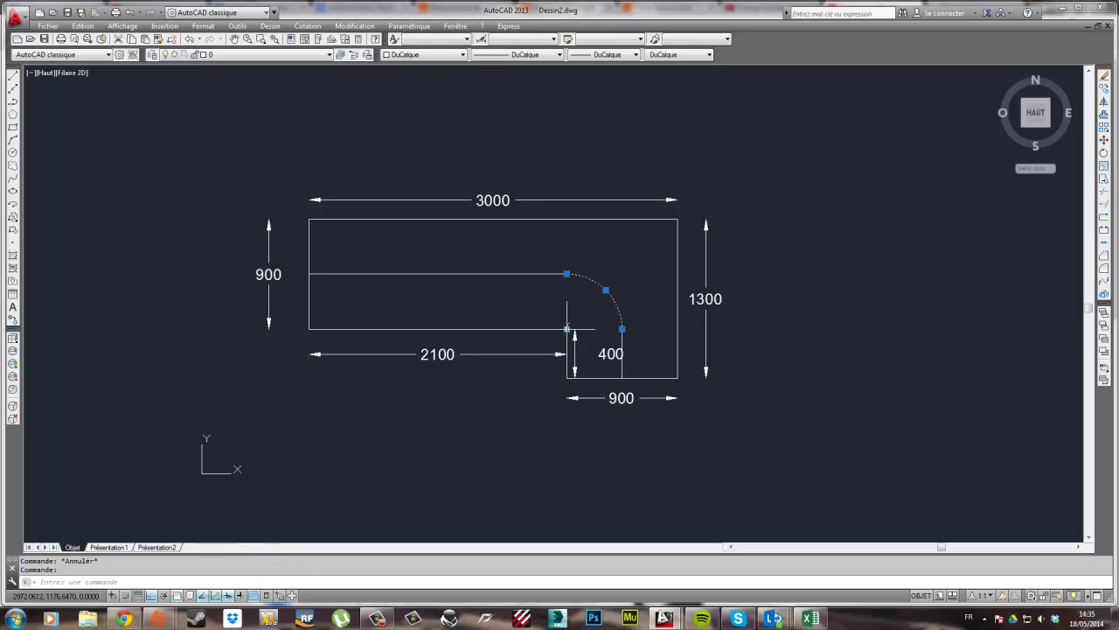
Switch back to Excel and turn cell I14 into the quarter-circle formula =(900*3,141)/4
left_click(810, 619)
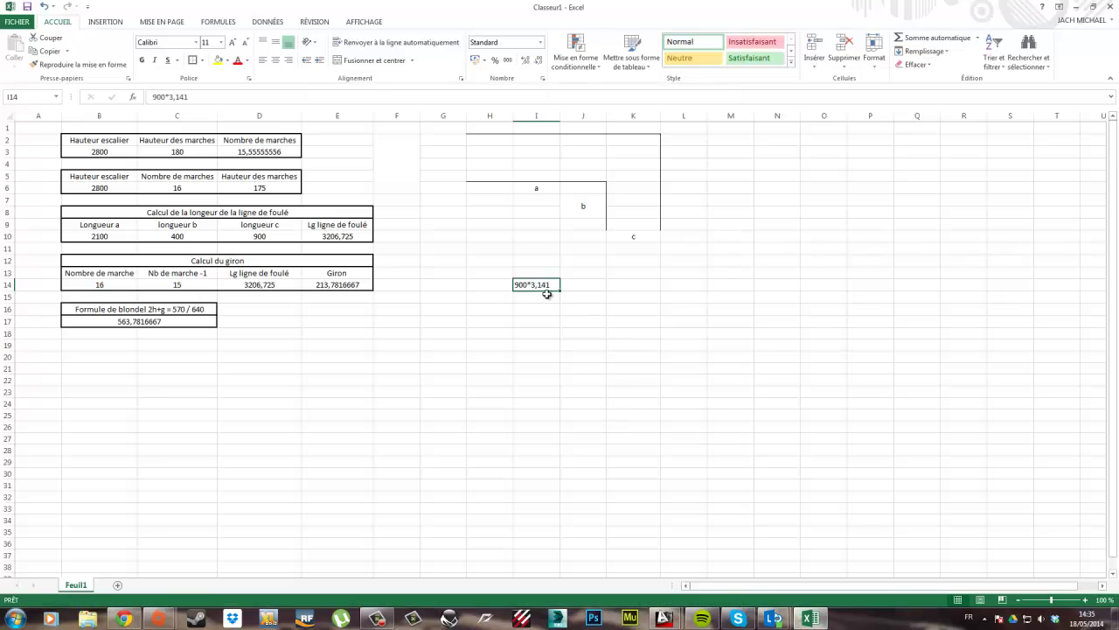
key("F2")
type("/4")
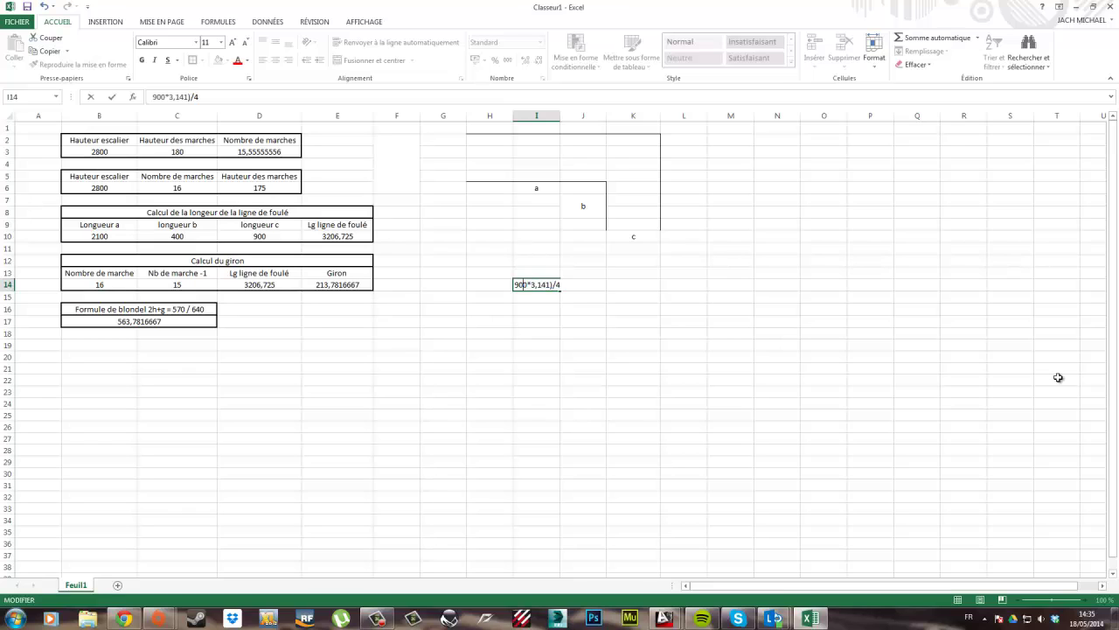
type("(")
type("=")
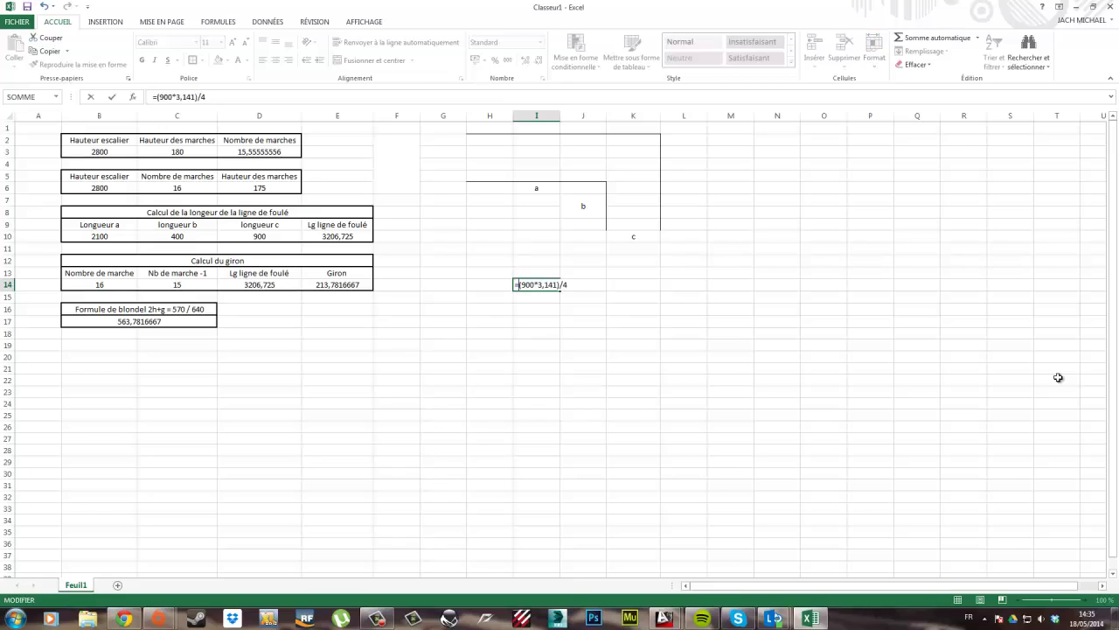
key("Return")
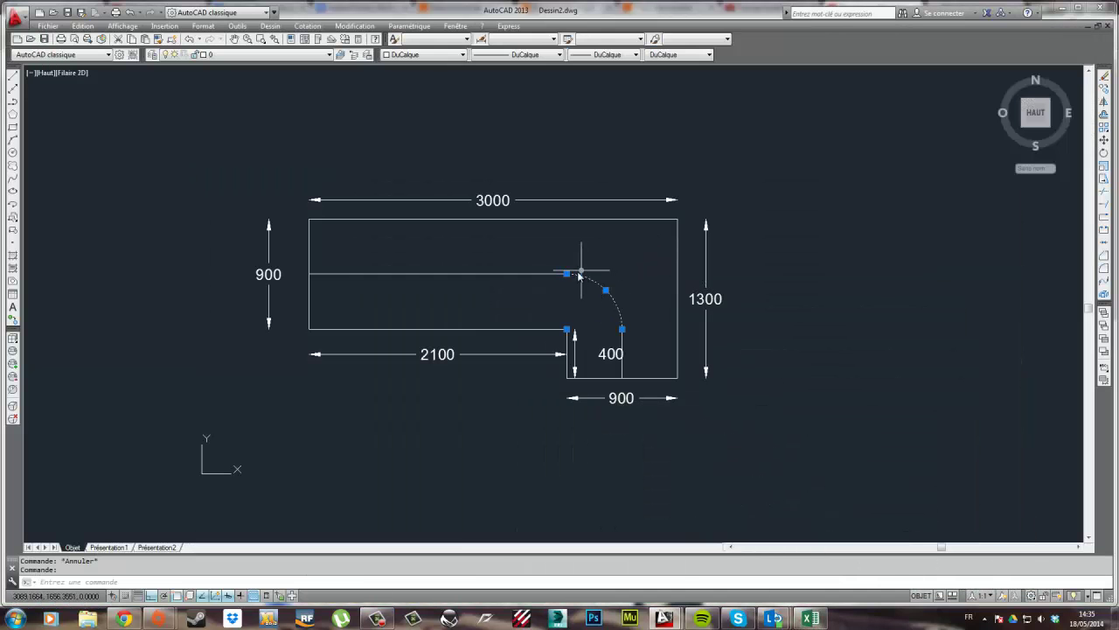
Return to Excel and review the walking-line length formula in cell E10 together with its input lengths a and b
left_click(811, 618)
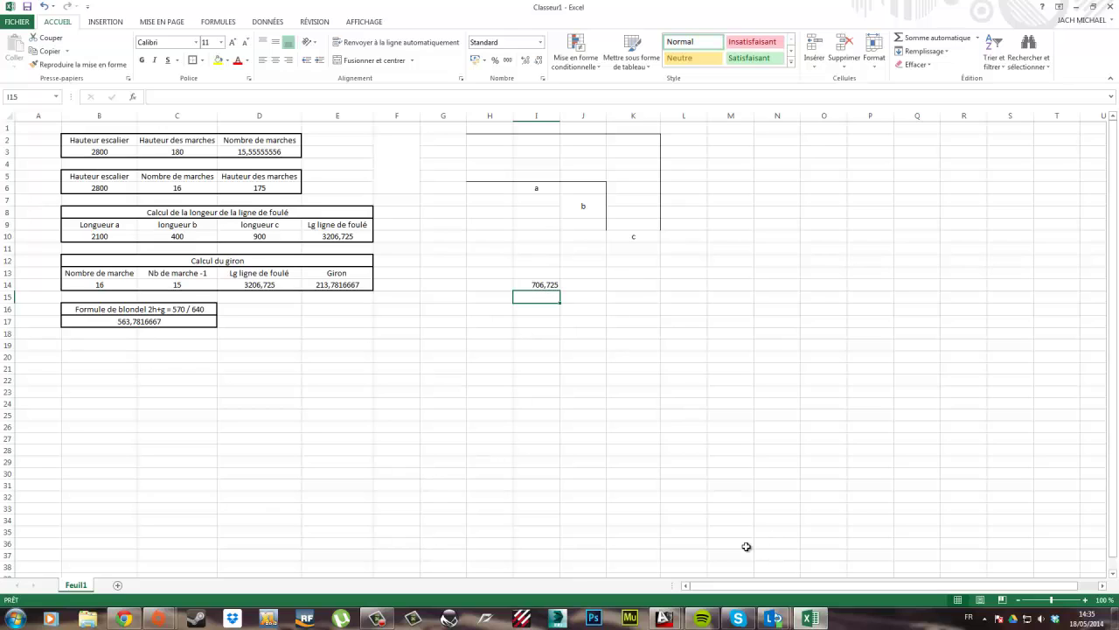
left_click(334, 237)
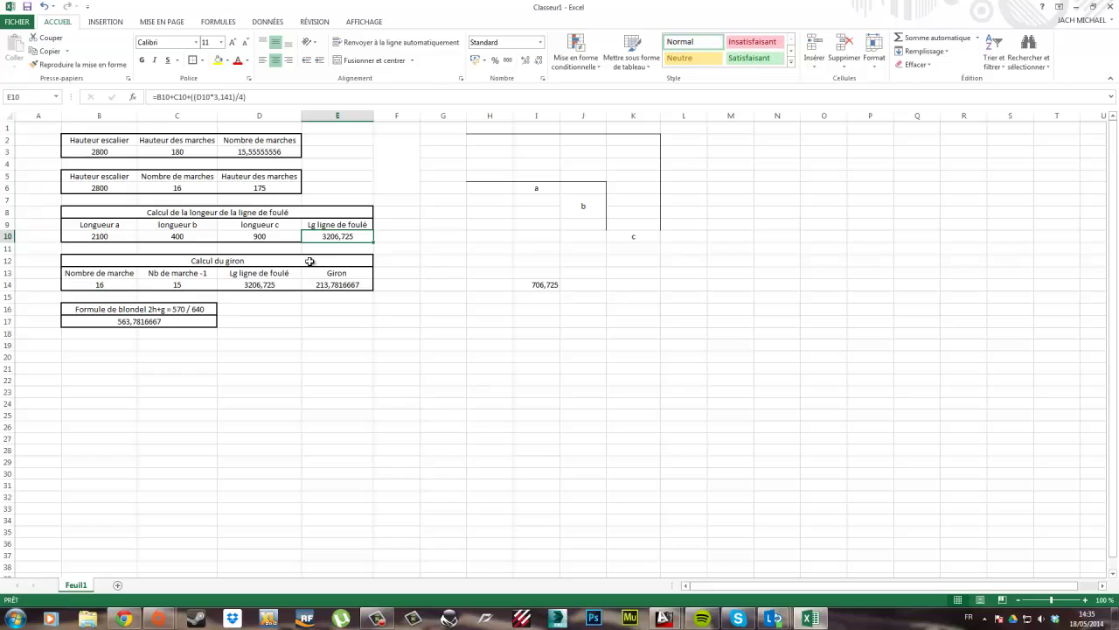
left_click(105, 238)
left_click(185, 237)
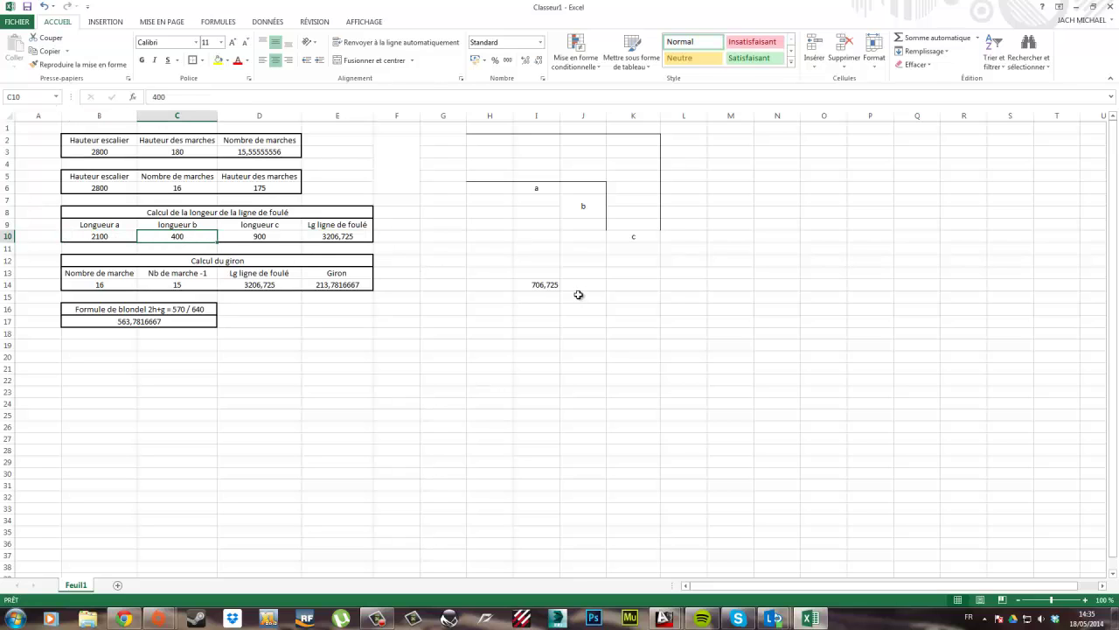
Review the formulas in I14 and E10, then switch to the AutoCAD plan and select both straight segments of the walking line
left_click(544, 285)
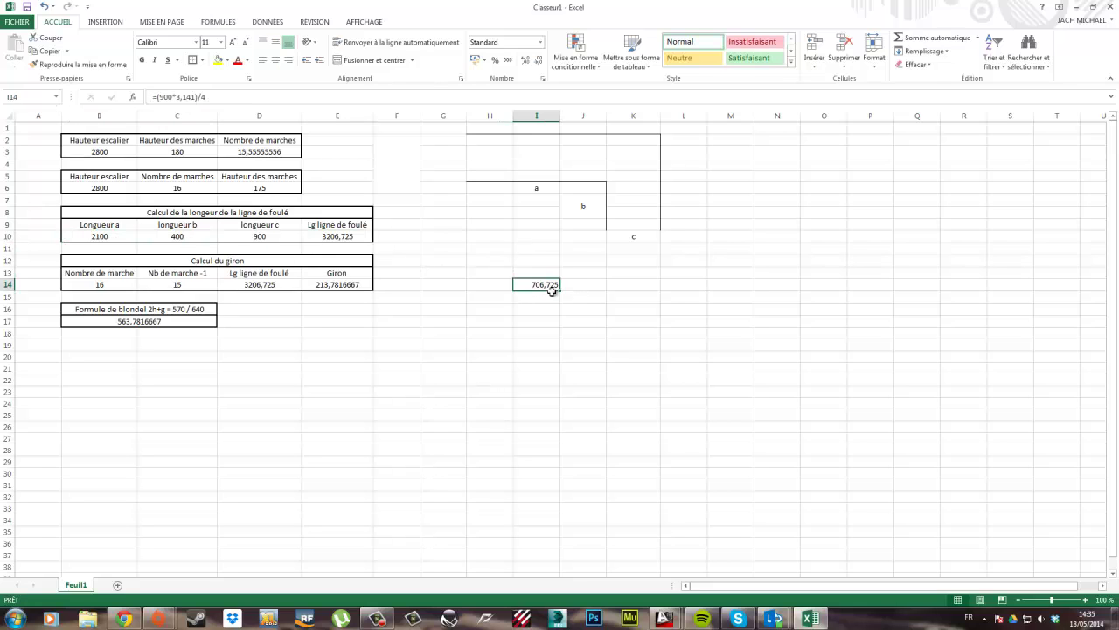
left_click(333, 236)
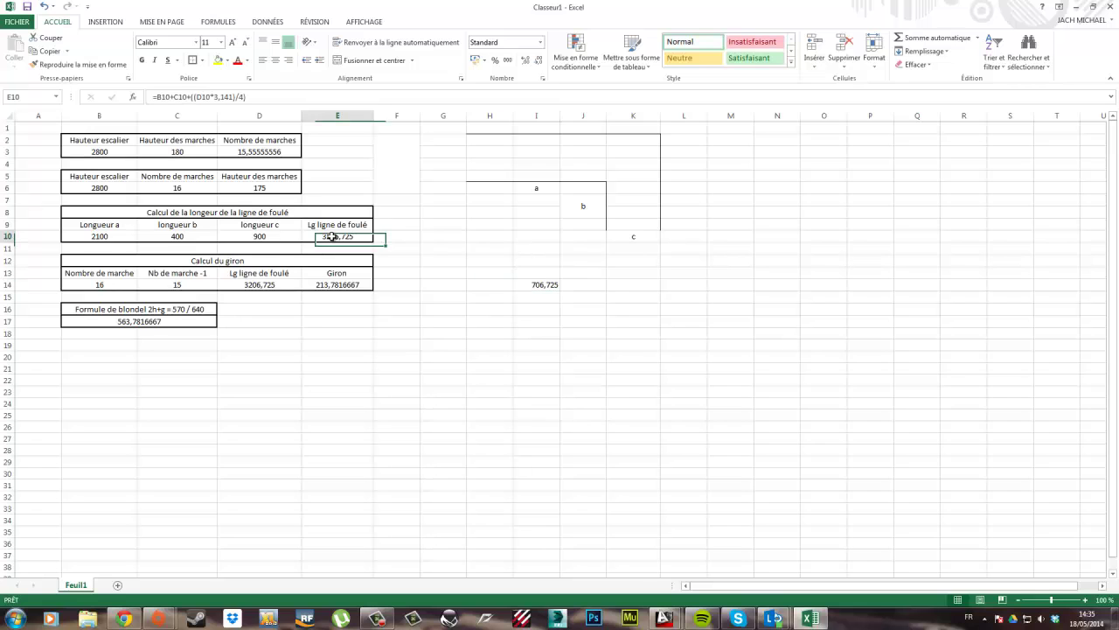
left_click(811, 619)
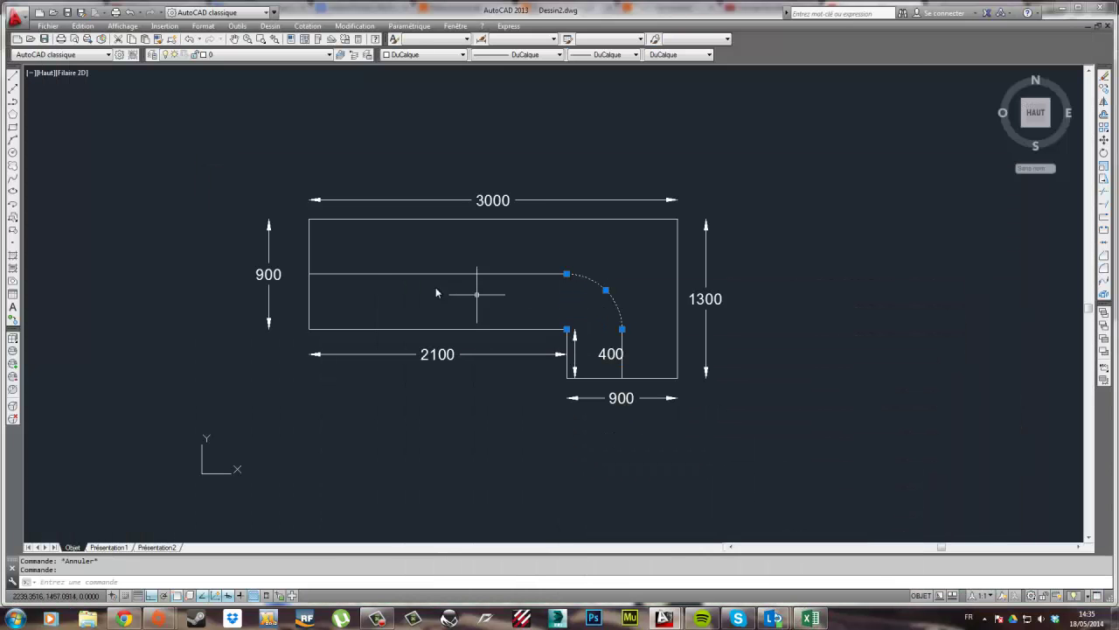
left_click(424, 294)
left_click(412, 250)
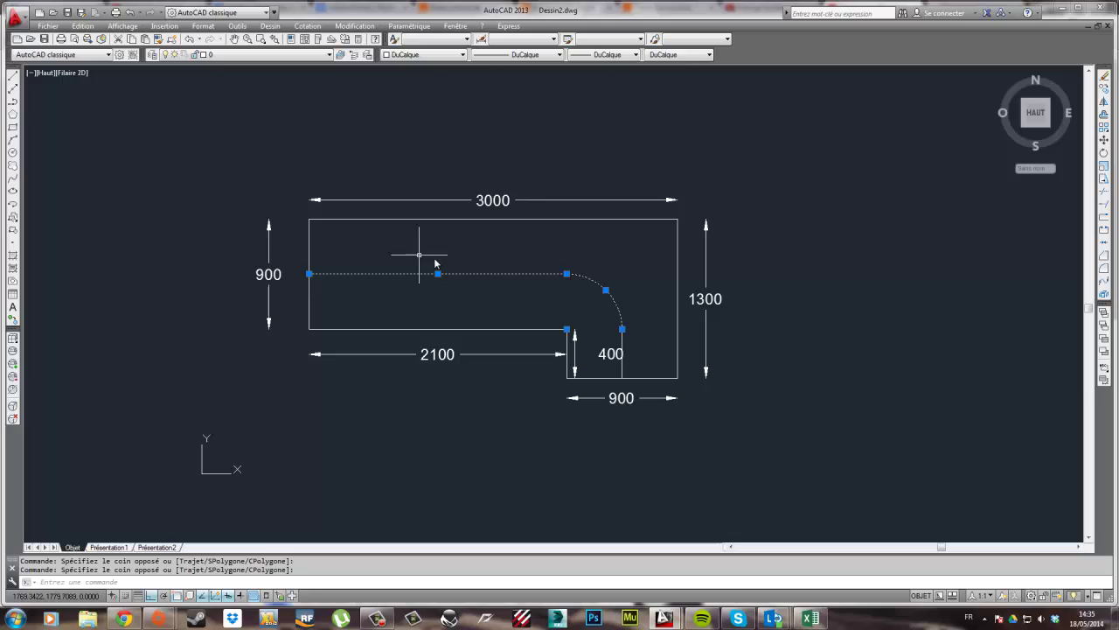
left_click(650, 354)
left_click(614, 357)
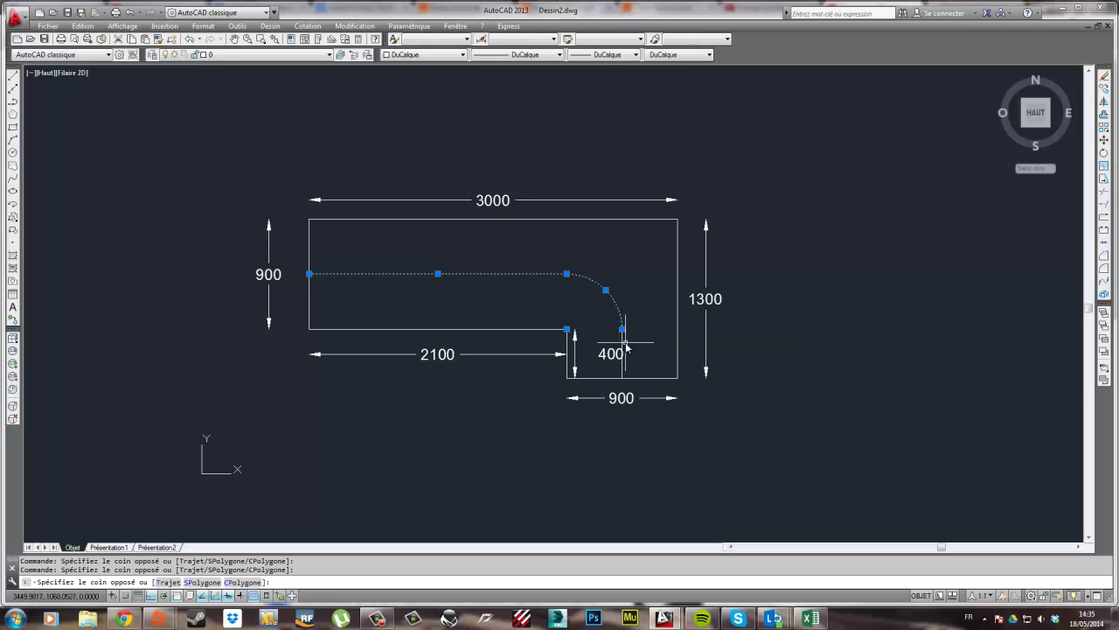
Switch back to Excel and review the formulas in cells B14 to E14 that produce the tread depth
left_click(810, 619)
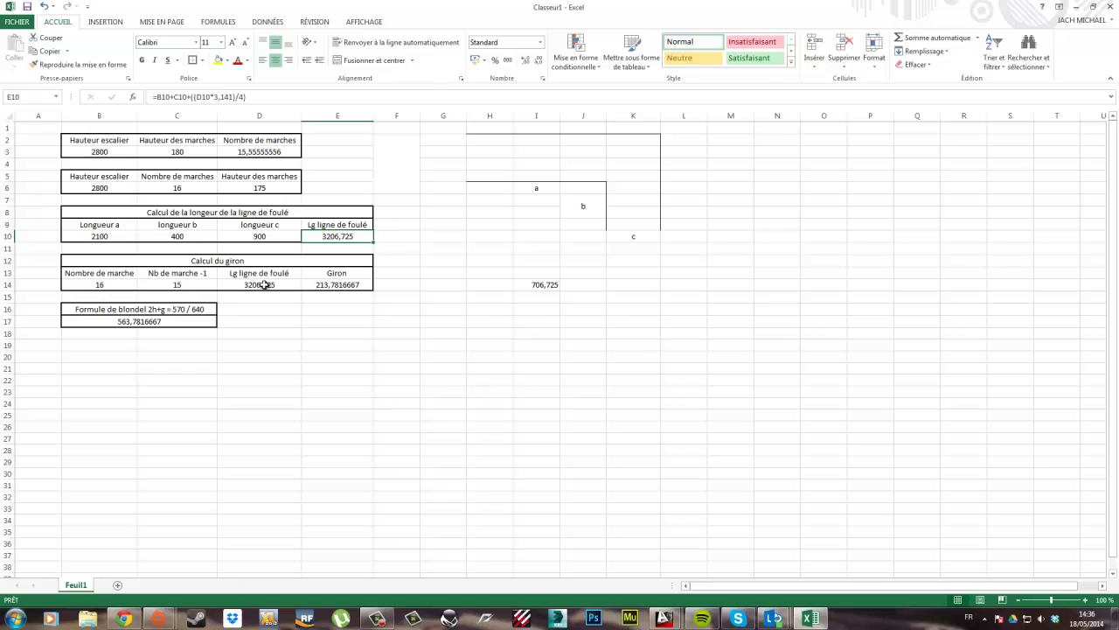
left_click(182, 282)
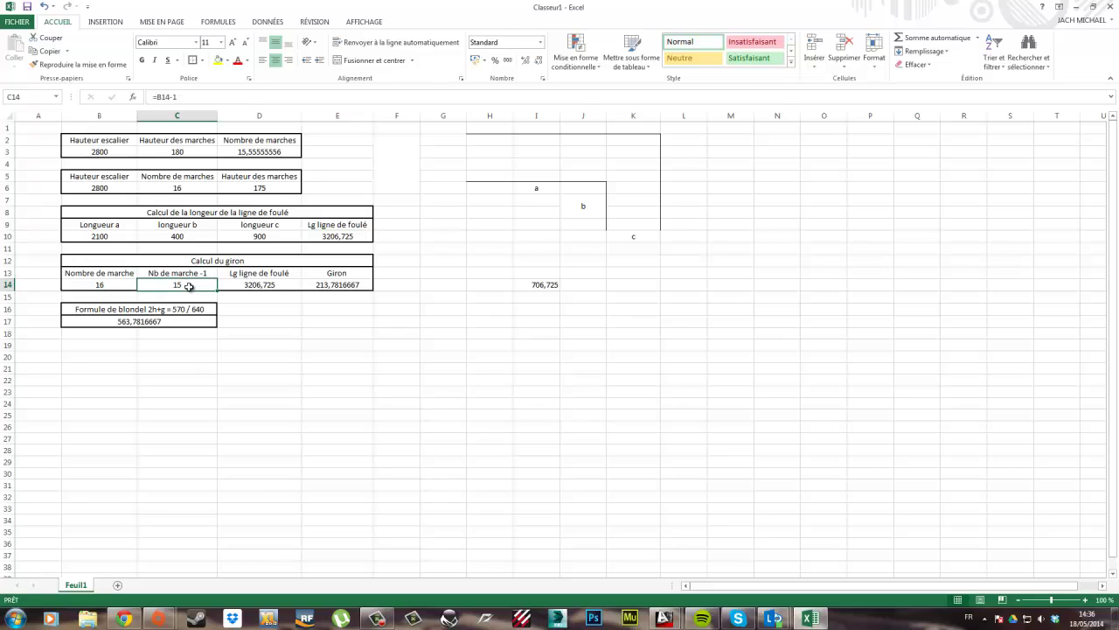
left_click(114, 286)
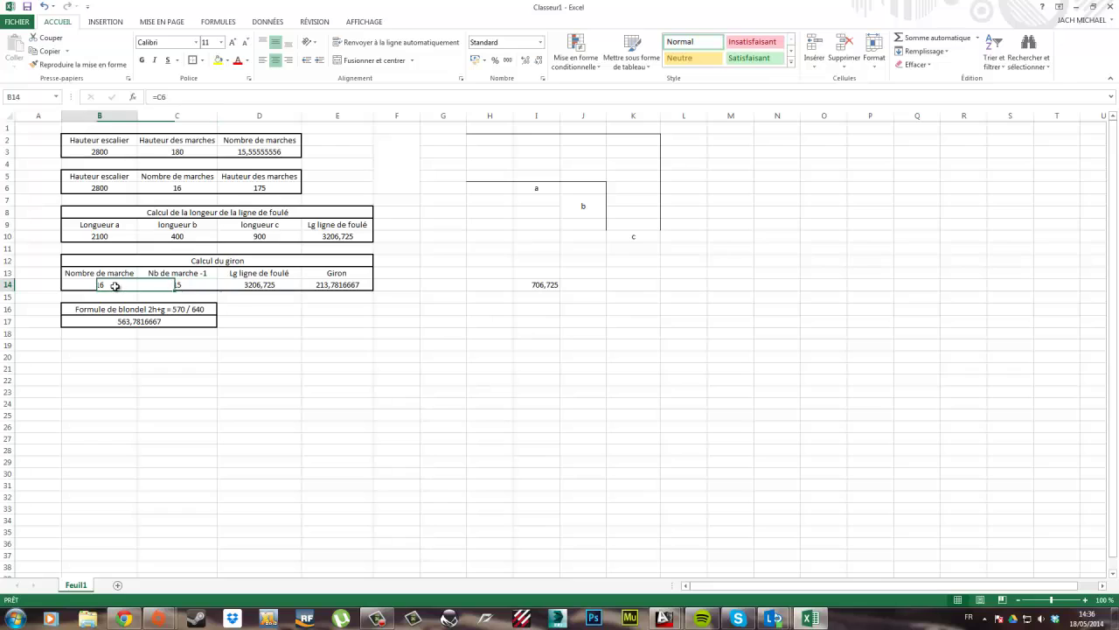
left_click(193, 286)
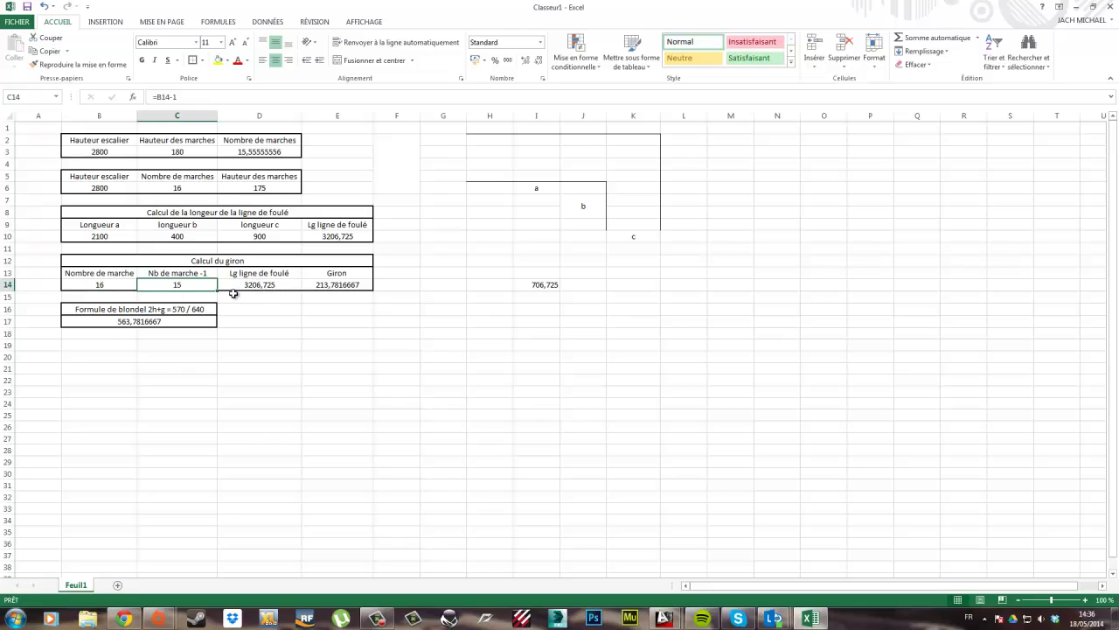
left_click(262, 286)
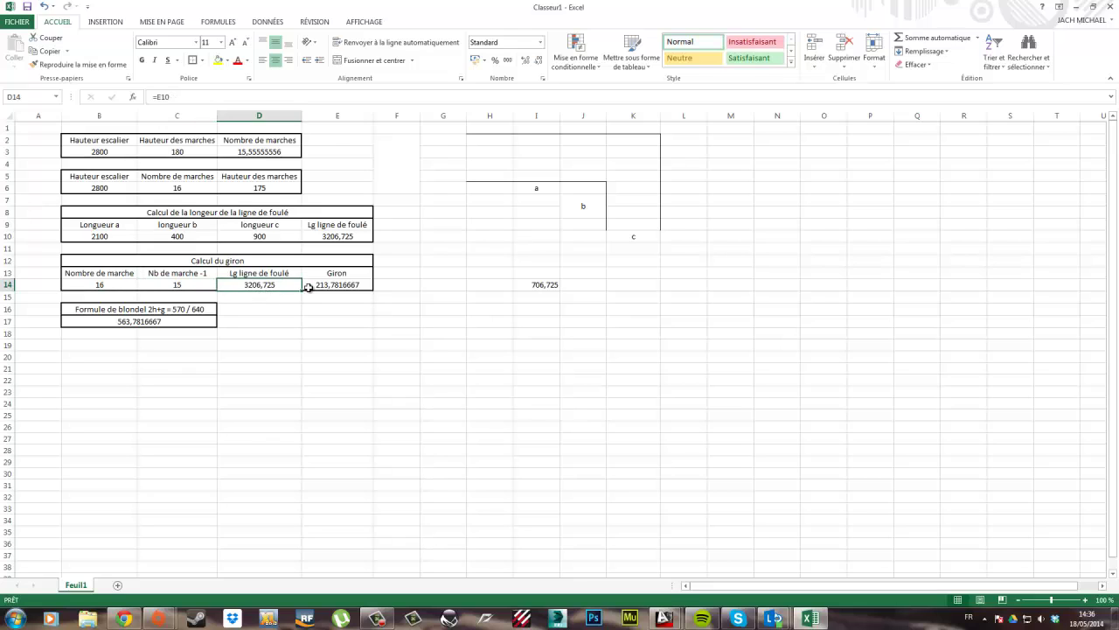
left_click(336, 289)
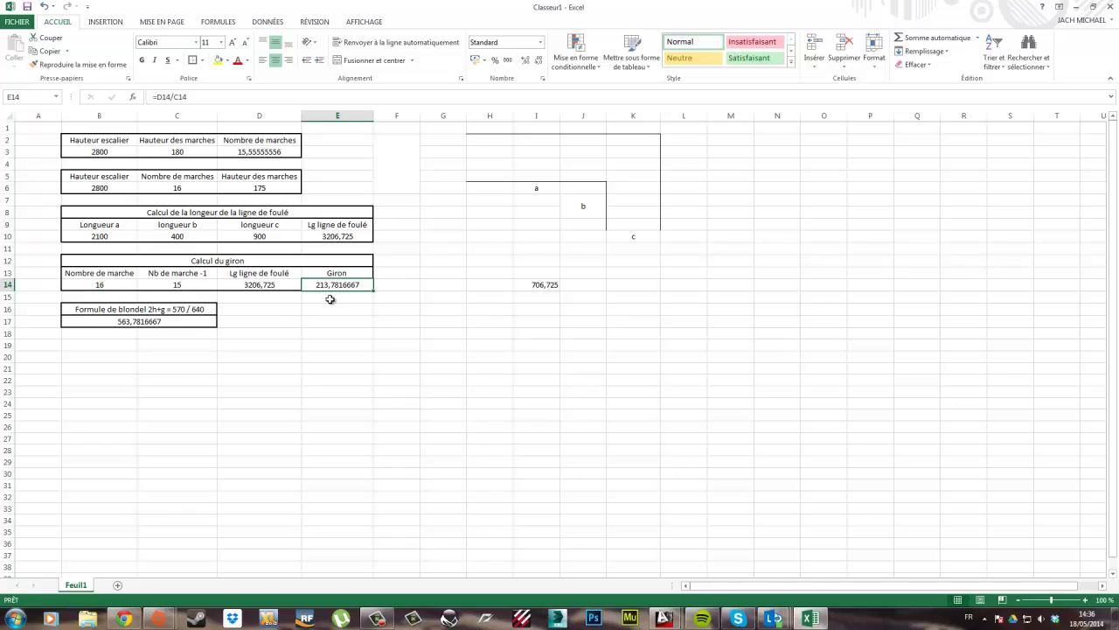
Examine the Blondel formula heading 2h+g = 570 / 640 together with its inputs, step height D6 and tread depth E14
left_click(84, 310)
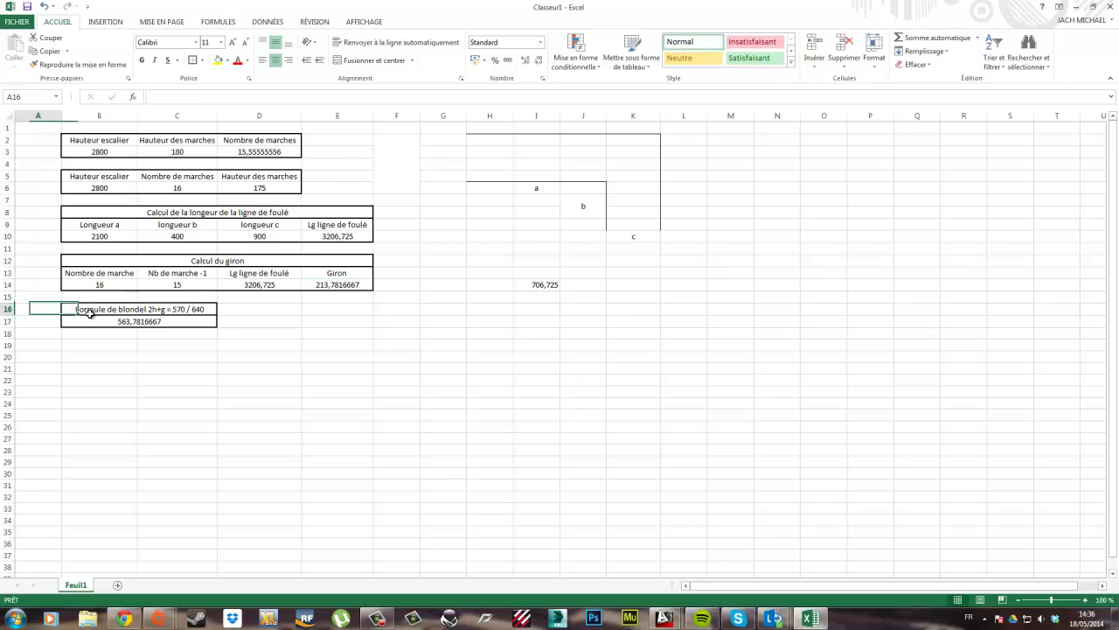
left_click(267, 323)
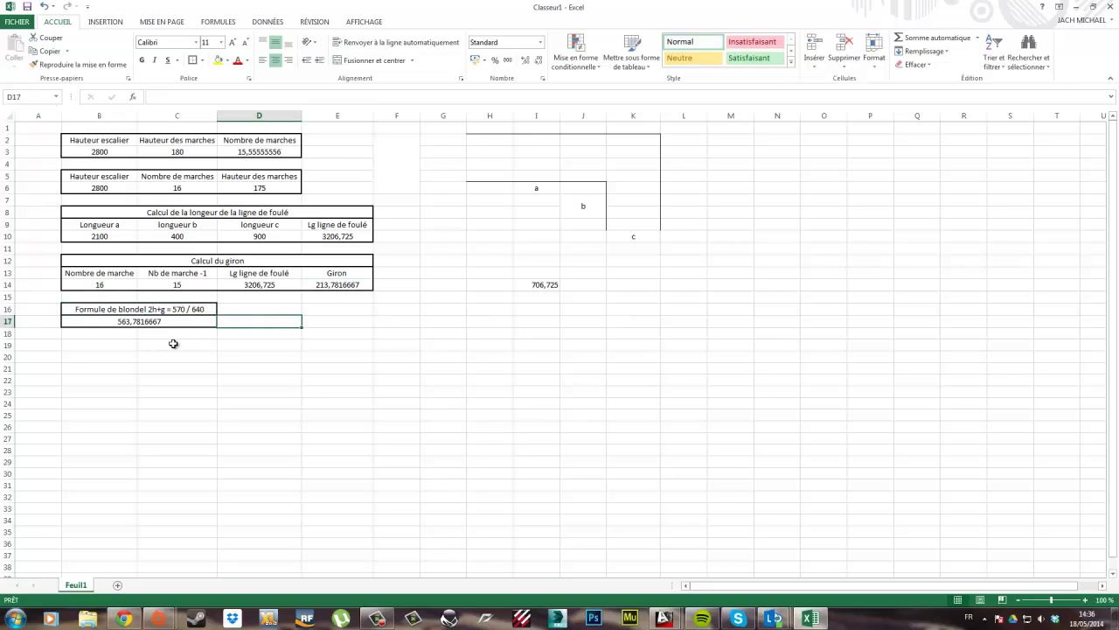
left_click(158, 311)
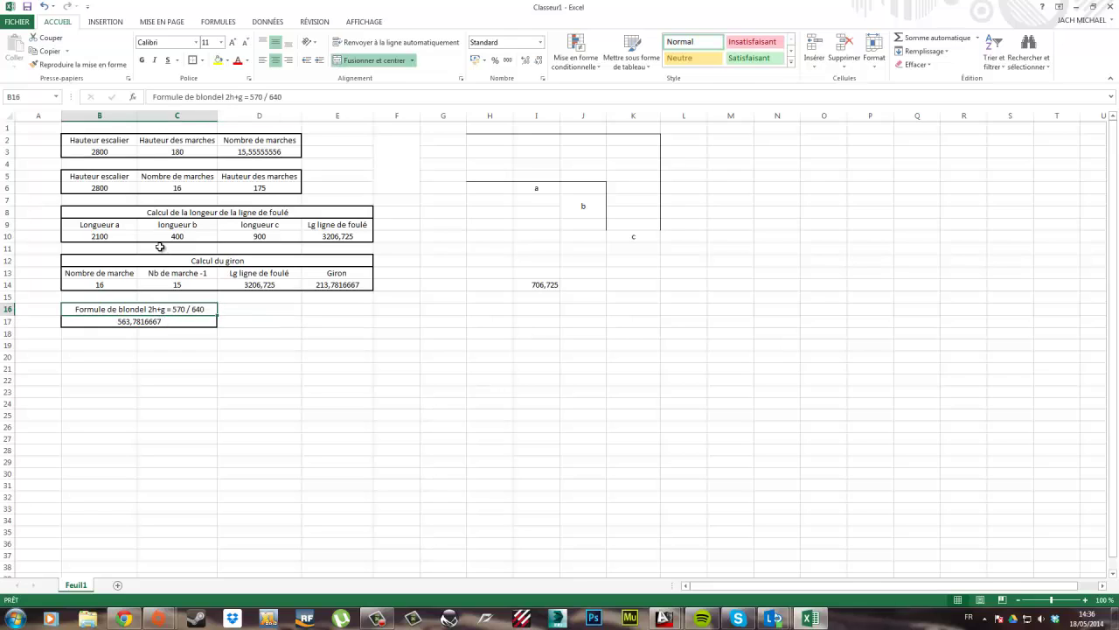
left_click(262, 188)
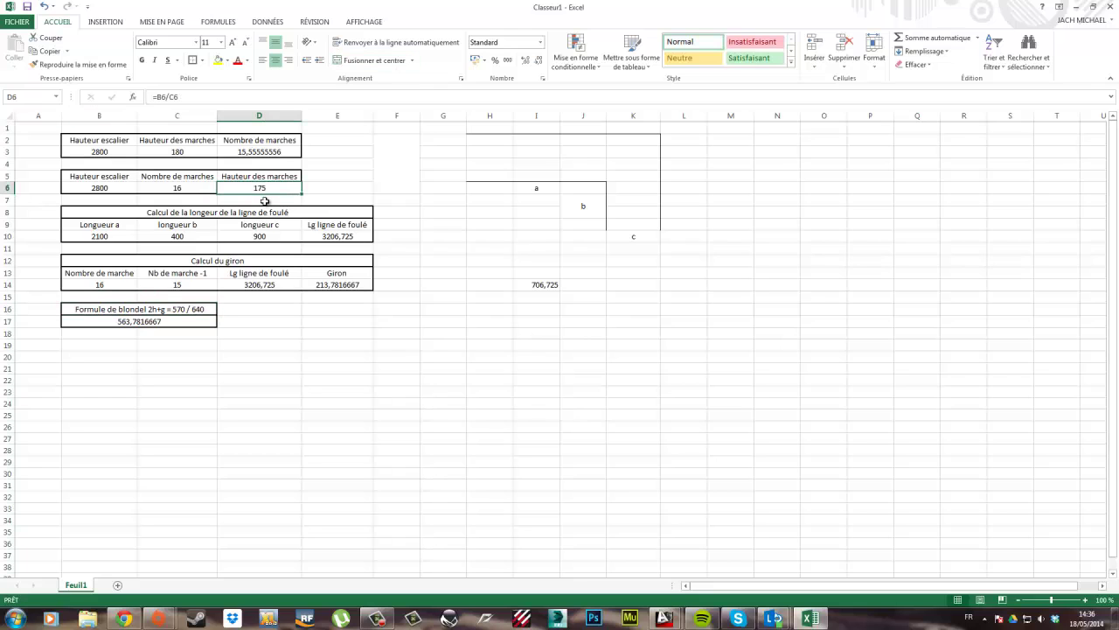
left_click(163, 310)
left_click(357, 288)
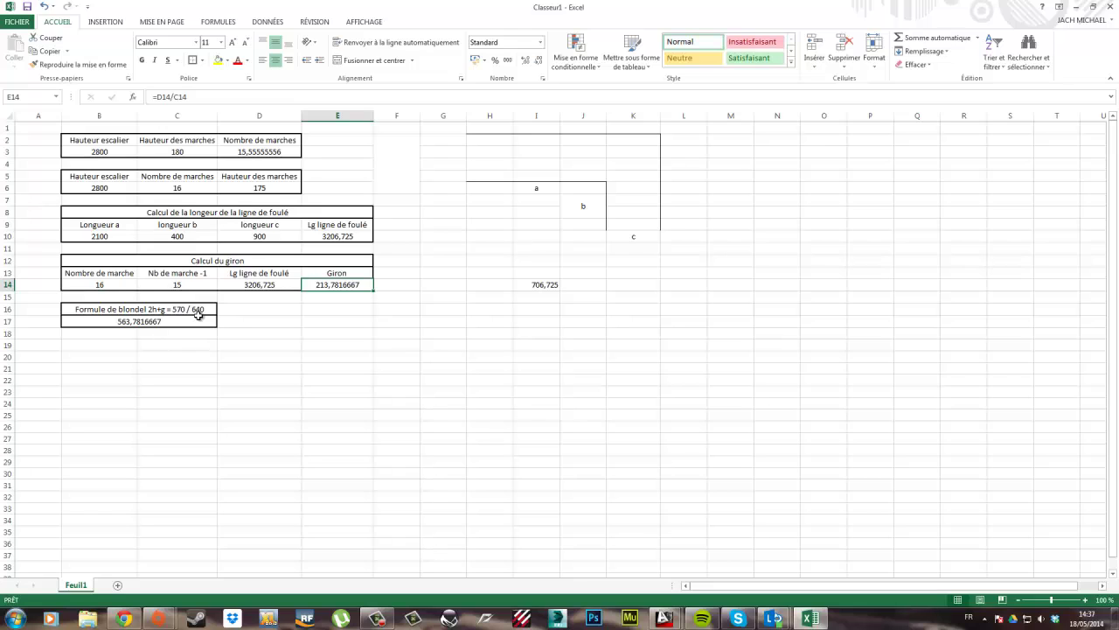
Compare the Blondel result in cell B17 with the allowed range of 570 to 640 stated in its heading
left_click(160, 324)
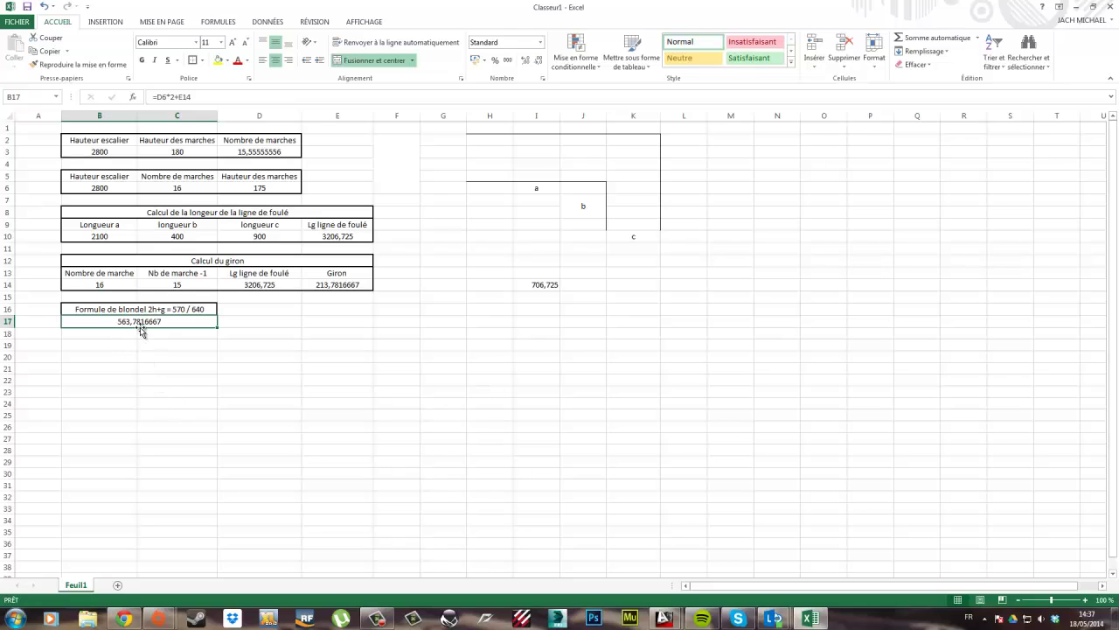
left_click(253, 358)
left_click(162, 322)
left_click(125, 348)
left_click(164, 313)
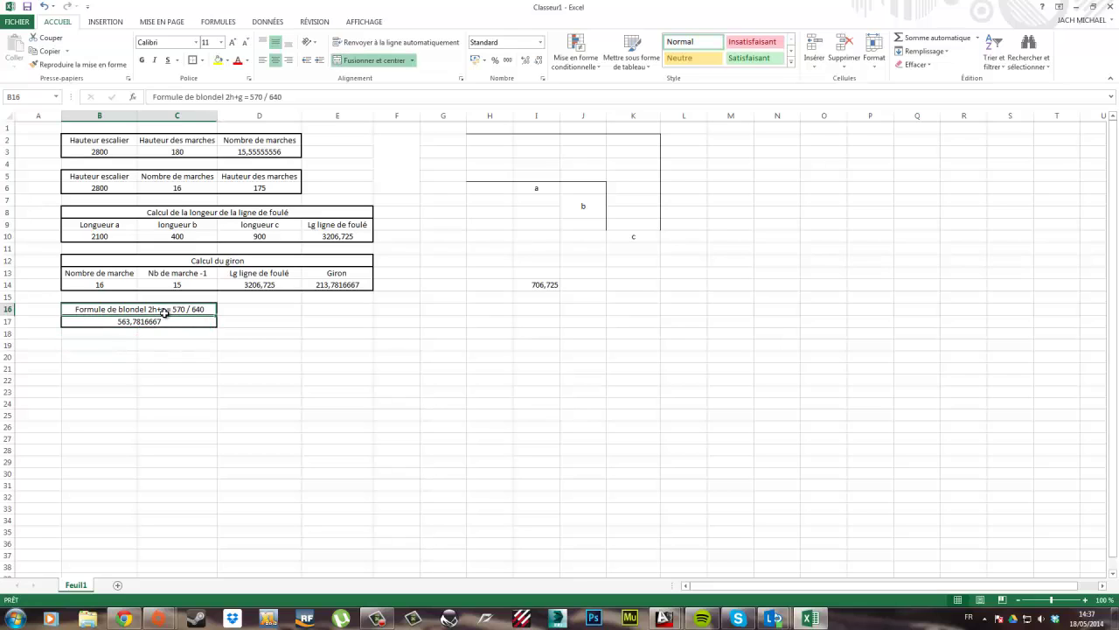
left_click(142, 322)
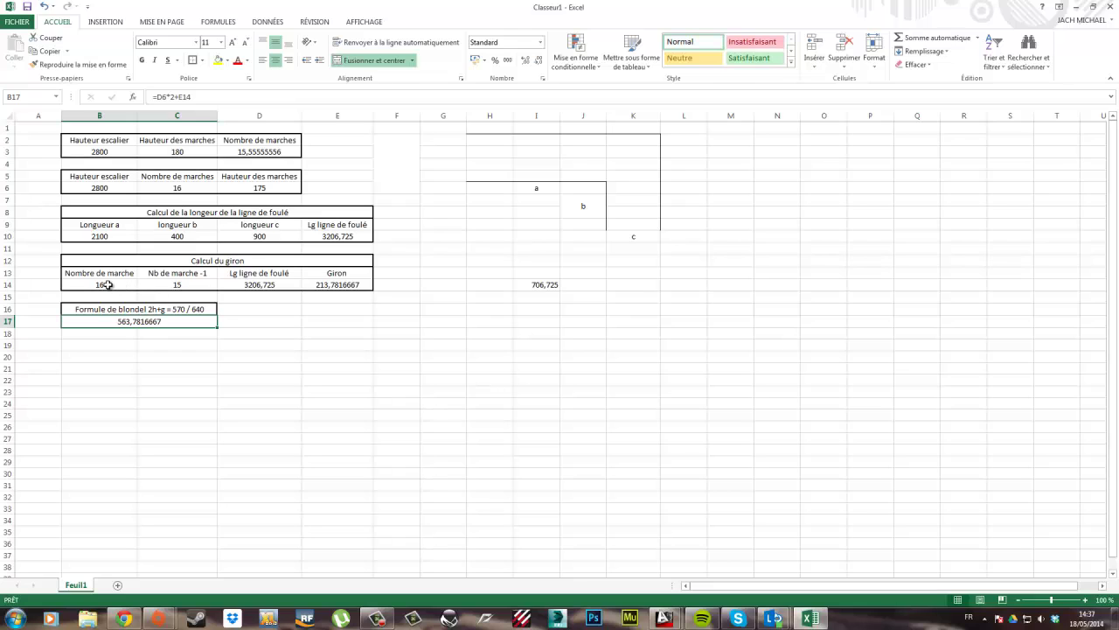
left_click(158, 309)
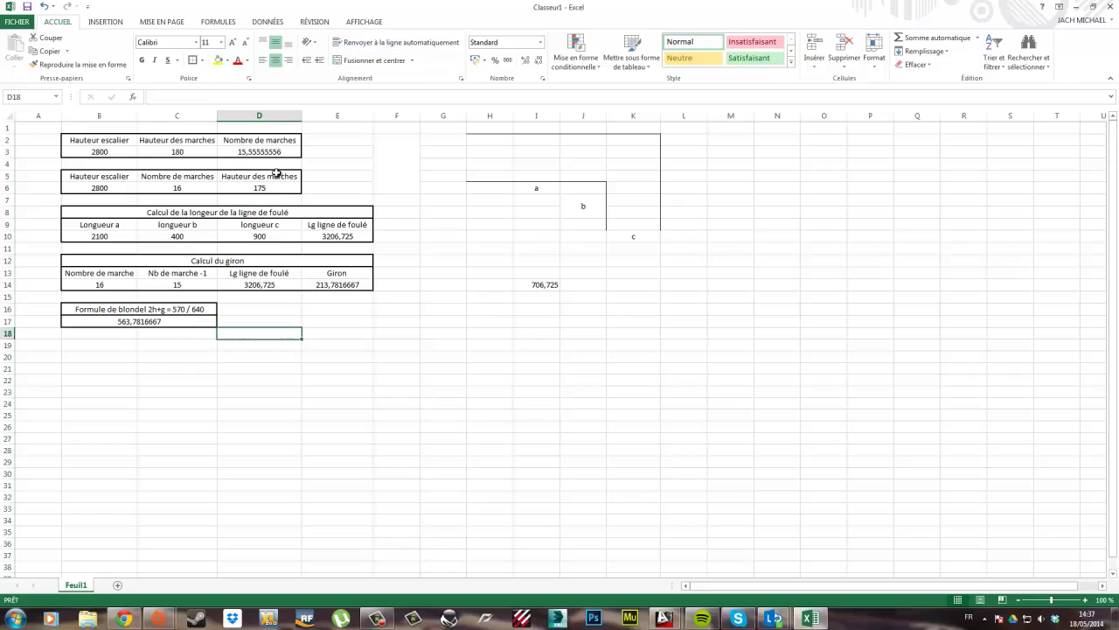
Set the number of steps in cell C6 to 15
left_click(188, 185)
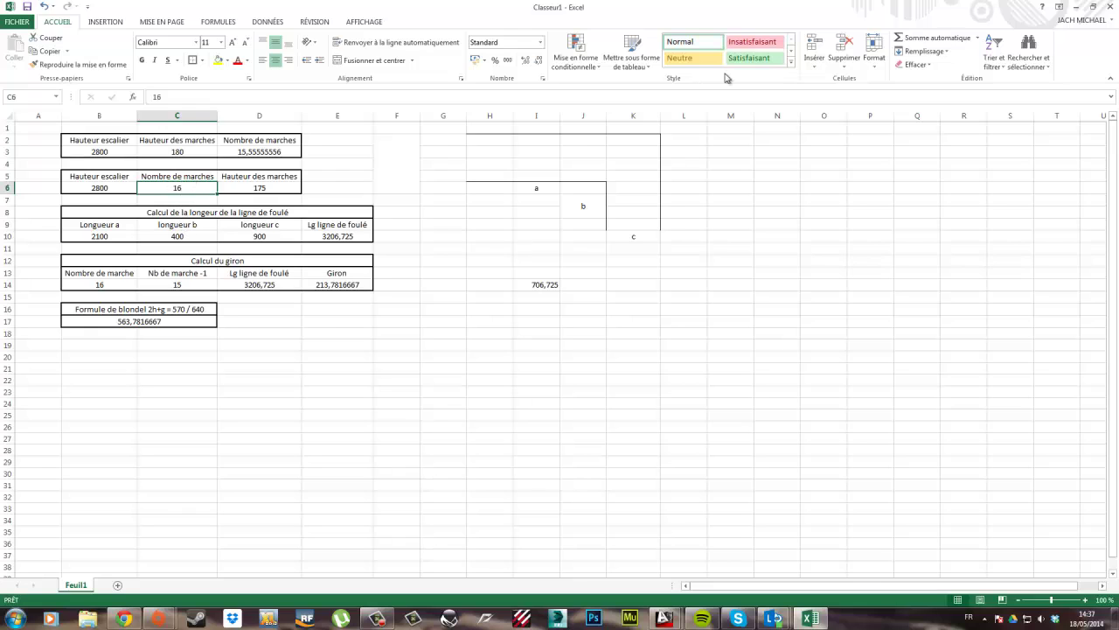
type("15")
key("Return")
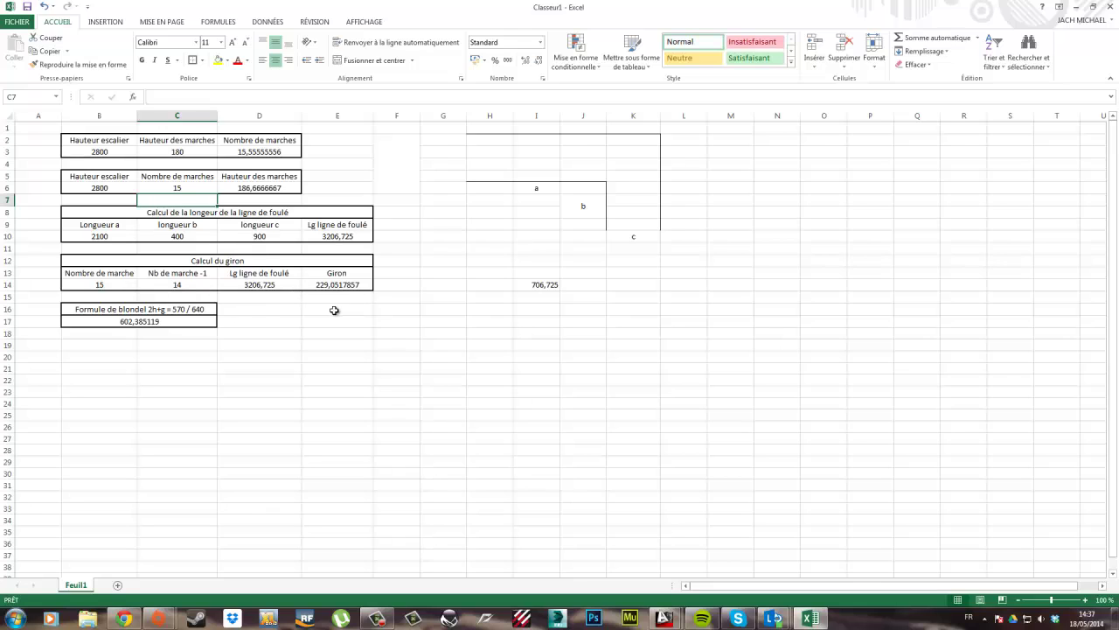
Check the recalculated Blondel result in B17 against the 570 to 640 range given above it
left_click(132, 323)
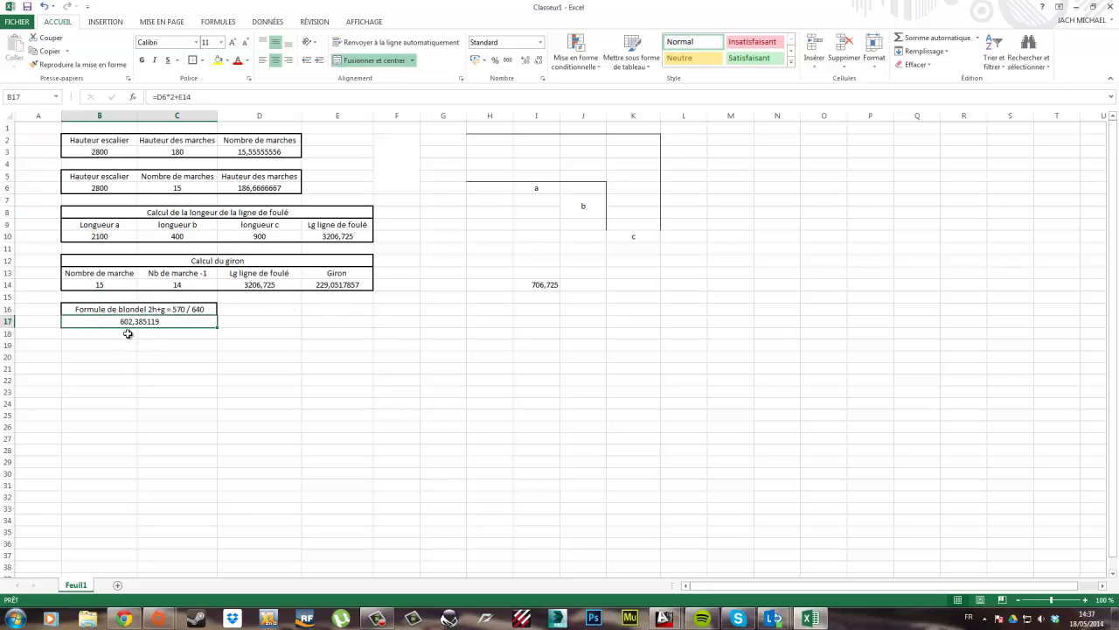
left_click(190, 310)
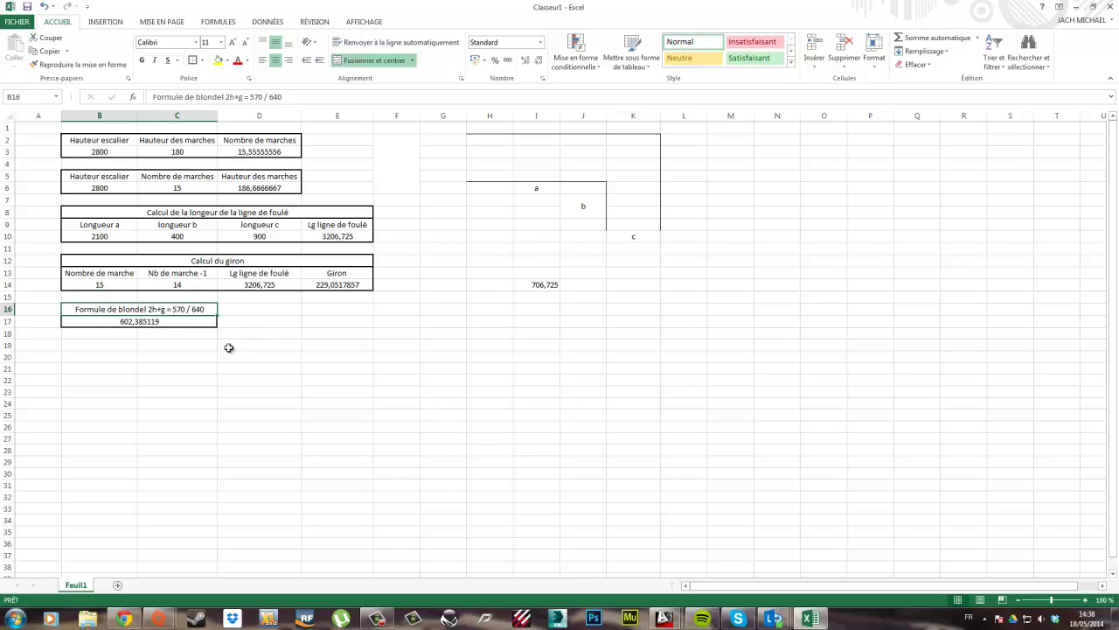
left_click(260, 333)
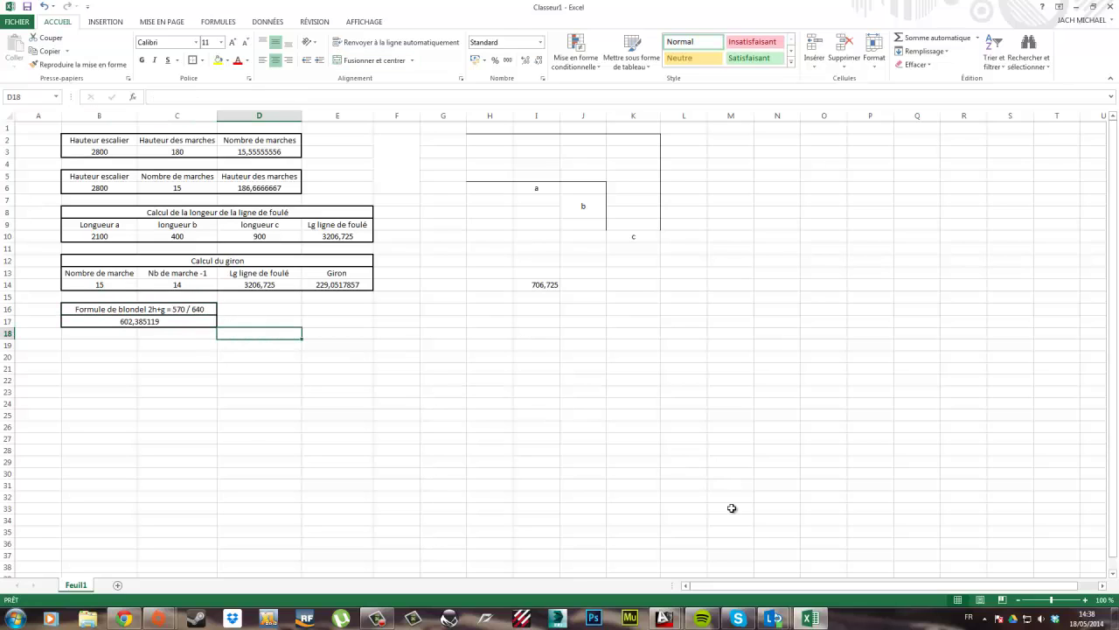
left_click(237, 374)
left_click(155, 337)
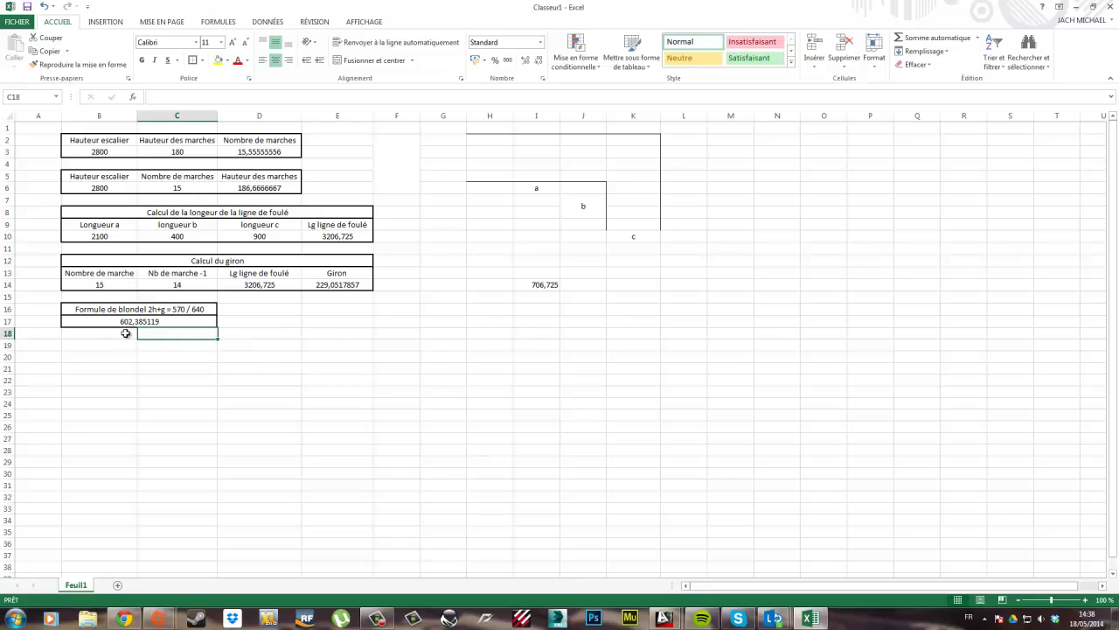
left_click(168, 357)
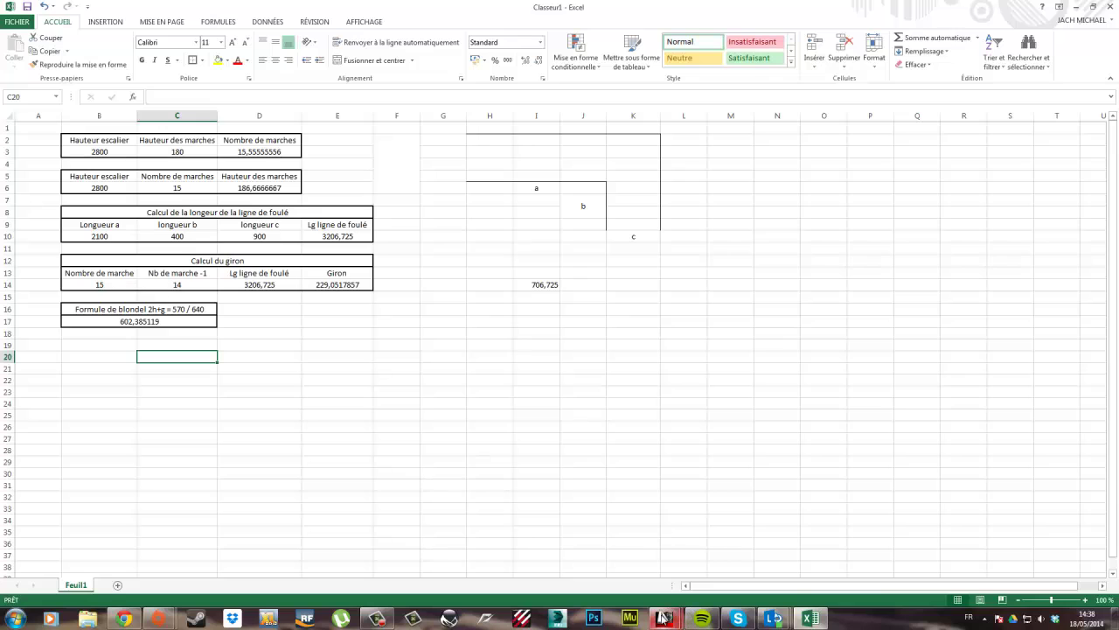
Switch to the AutoCAD plan and clear the selection of the walking line
mouse_move(665, 620)
left_click(713, 556)
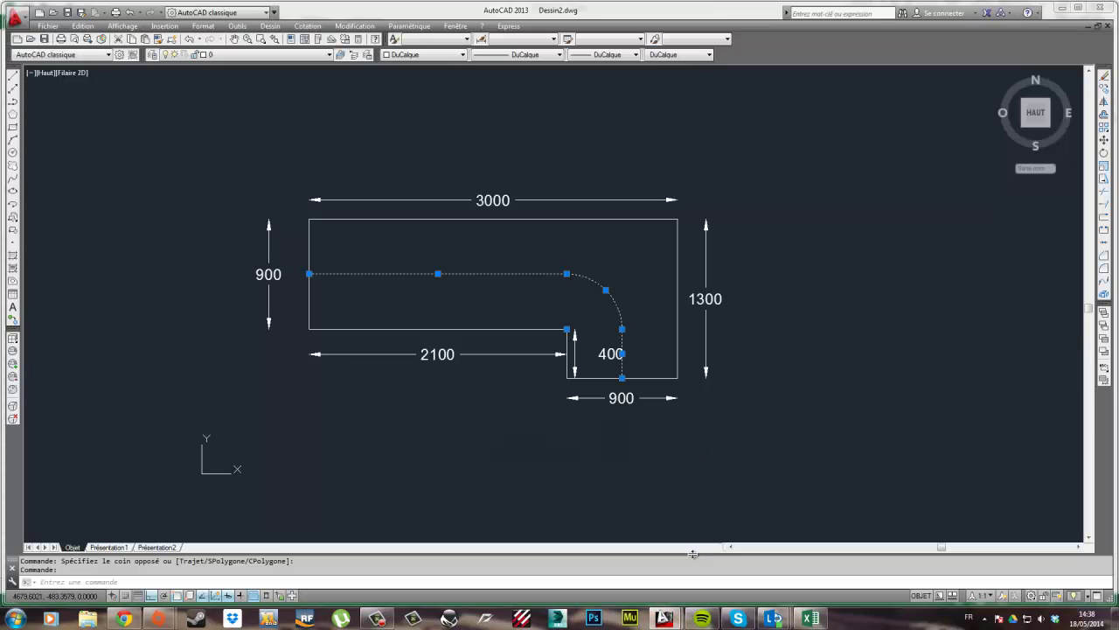
key("Escape")
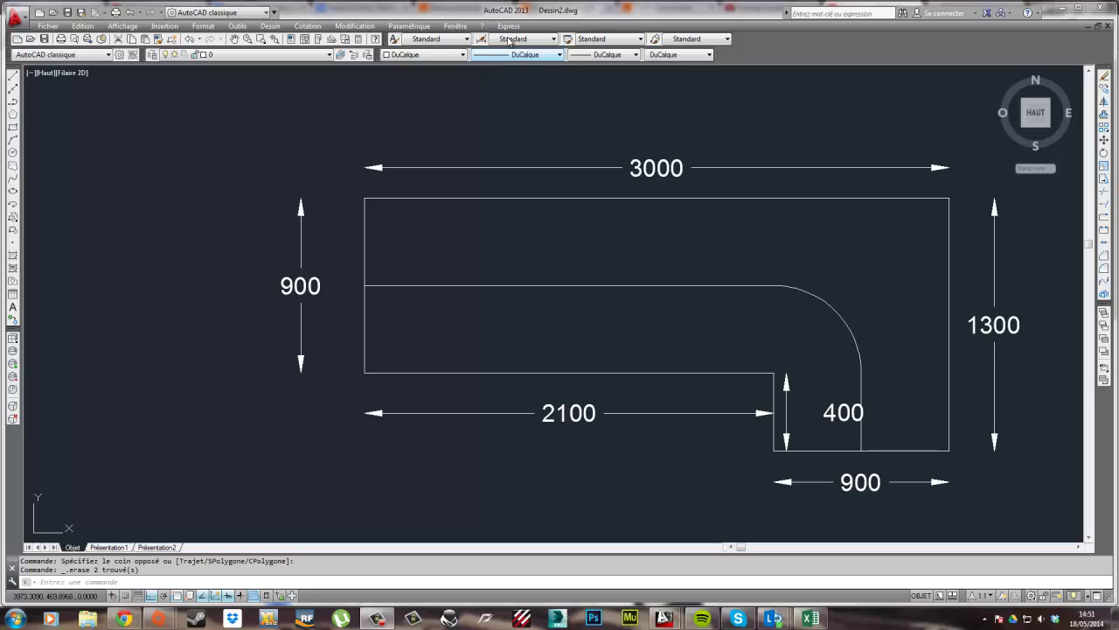
middle_click_drag(602, 260, 487, 265)
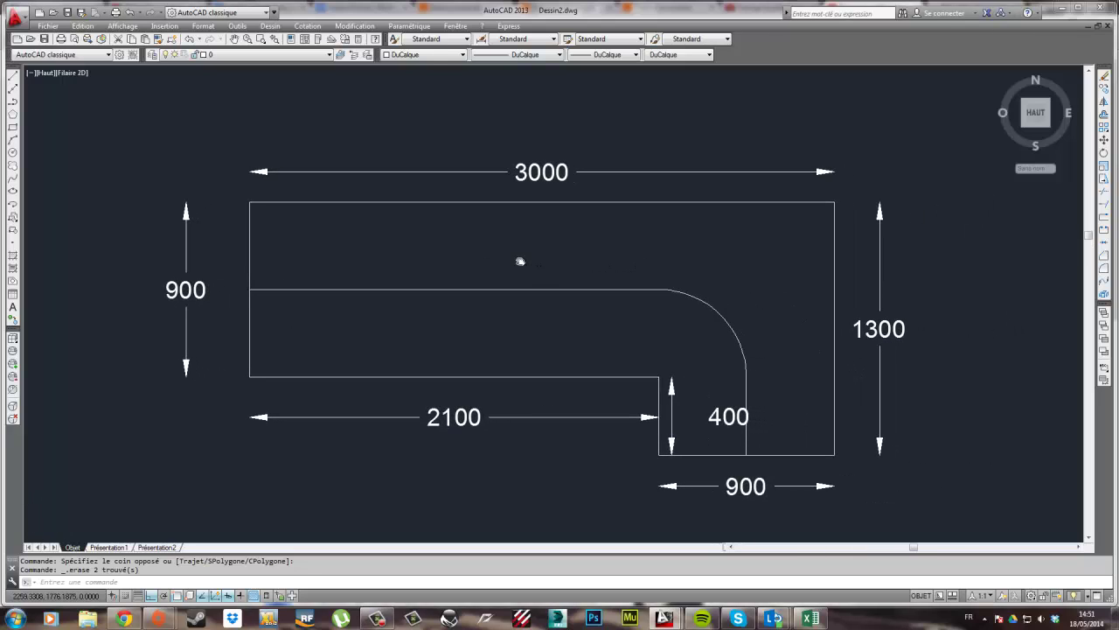
Return to Excel and look over the tread depth in cell E14 and the empty cells beside it
left_click(811, 619)
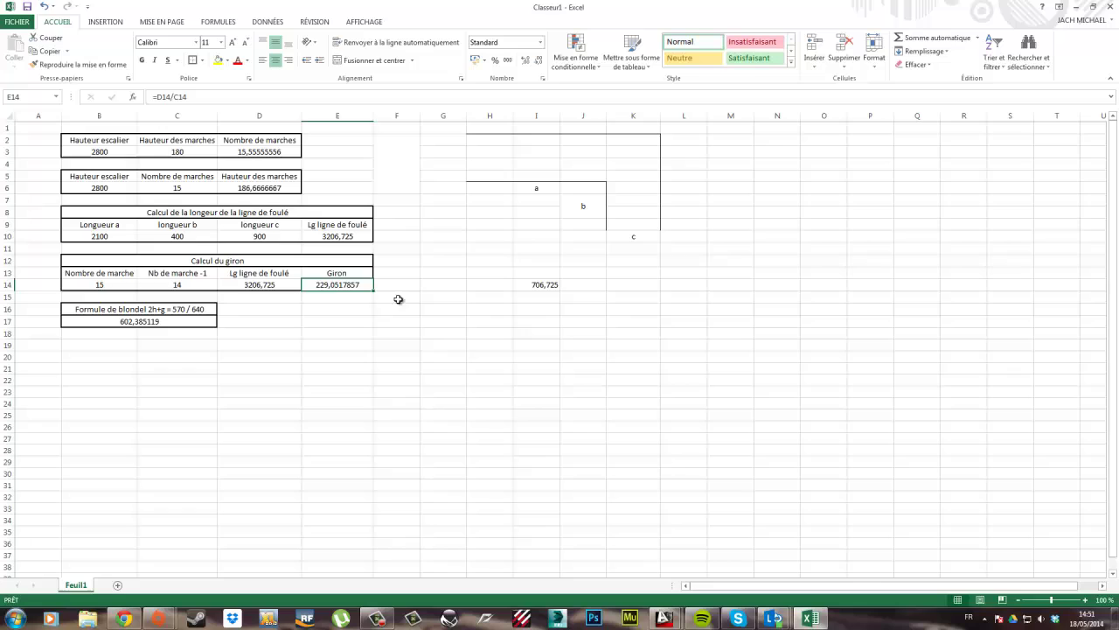
left_click(339, 297)
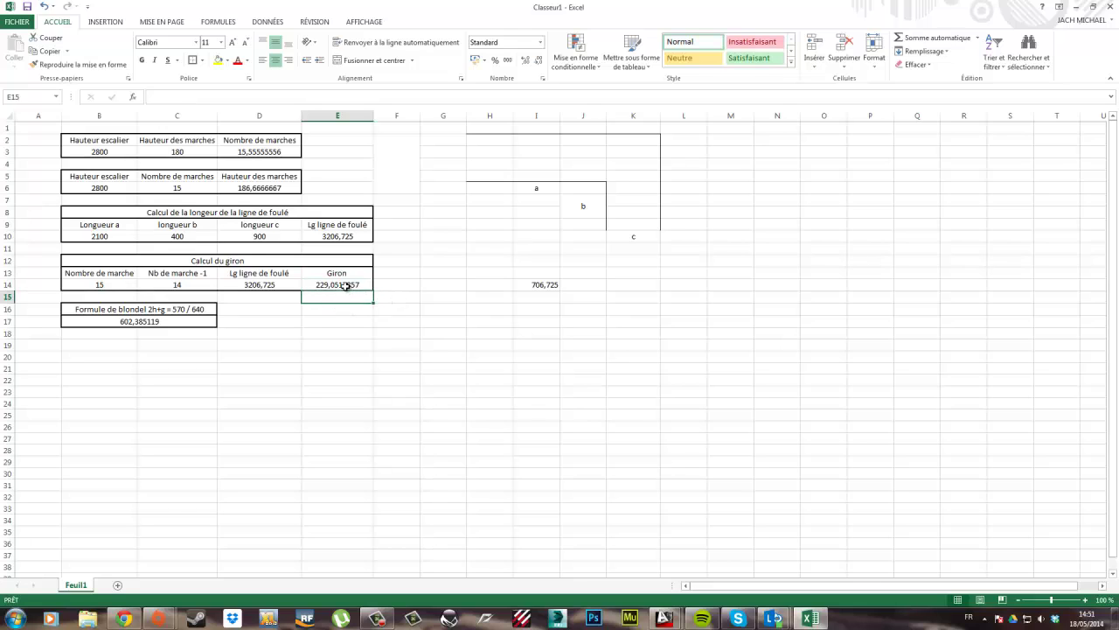
left_click(408, 283)
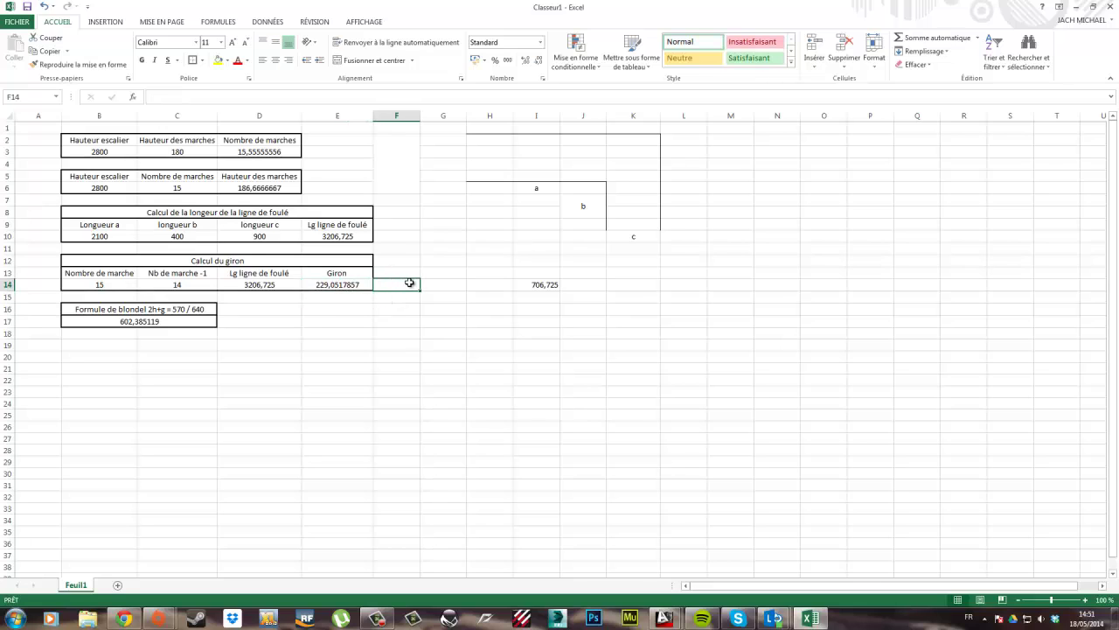
key("Right")
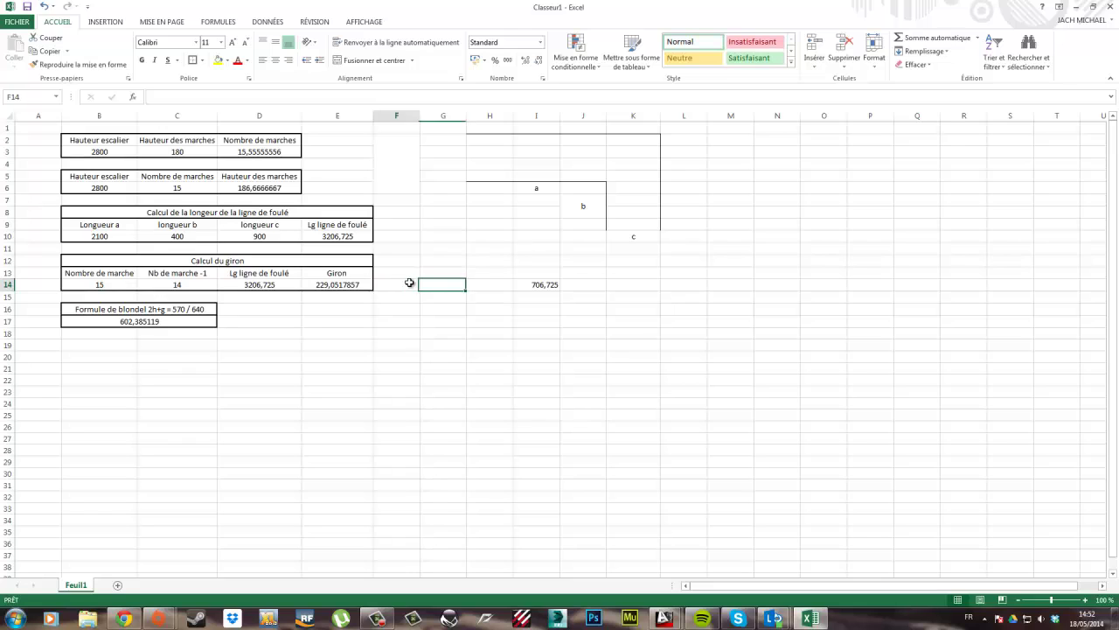
key("Left")
key("Left")
key("Right")
key("Right")
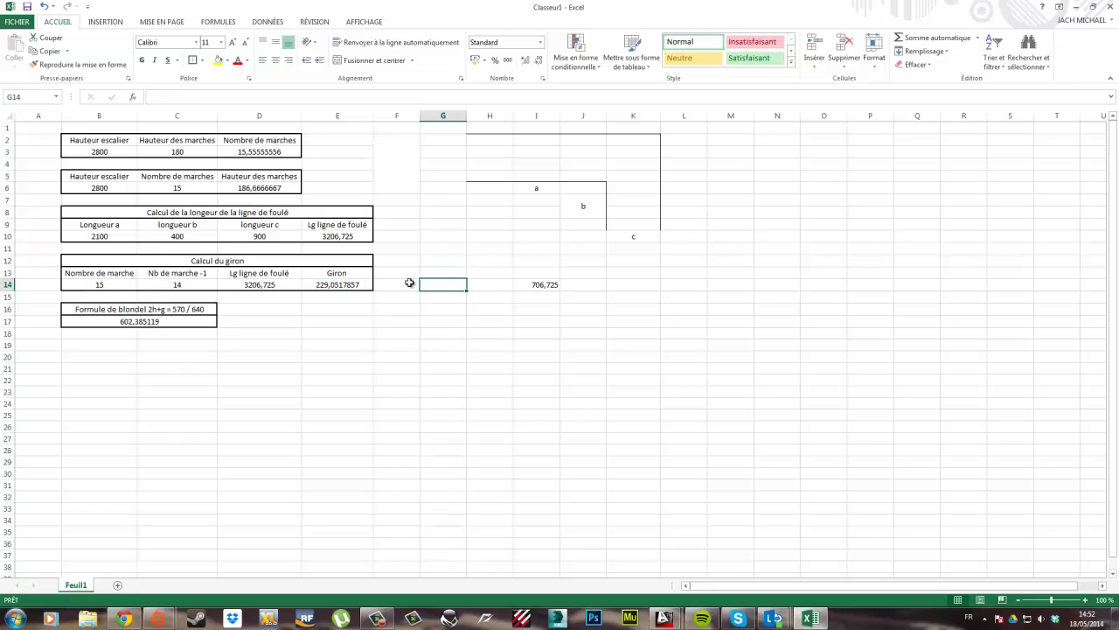
Check the tread depth in cell E14, then switch to the AutoCAD drawing Dessin2.dwg
left_click(348, 286)
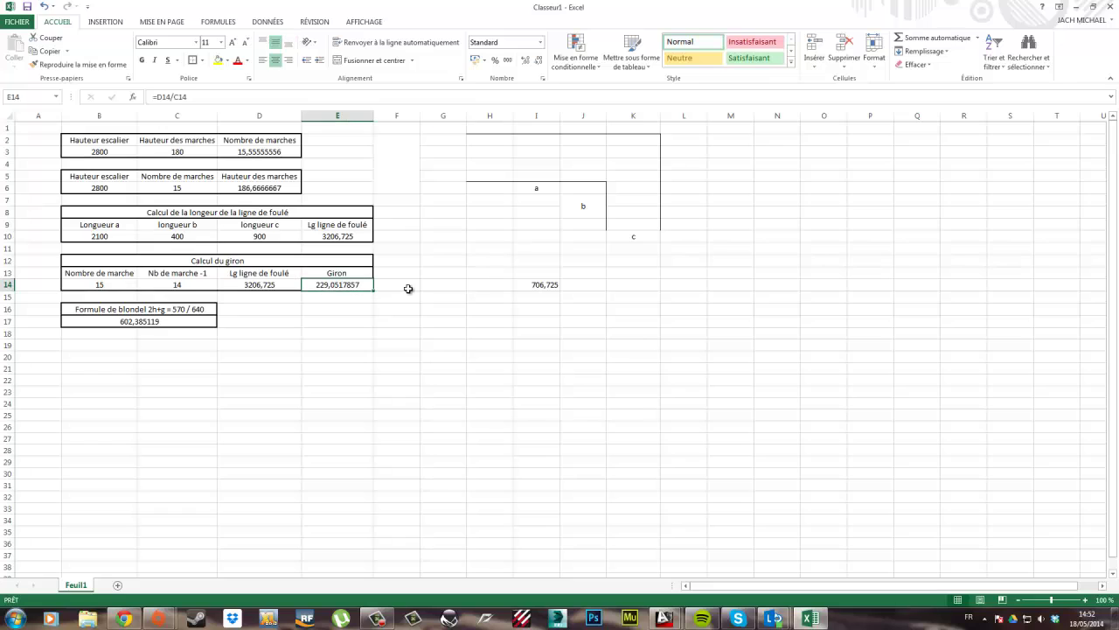
left_click(432, 285)
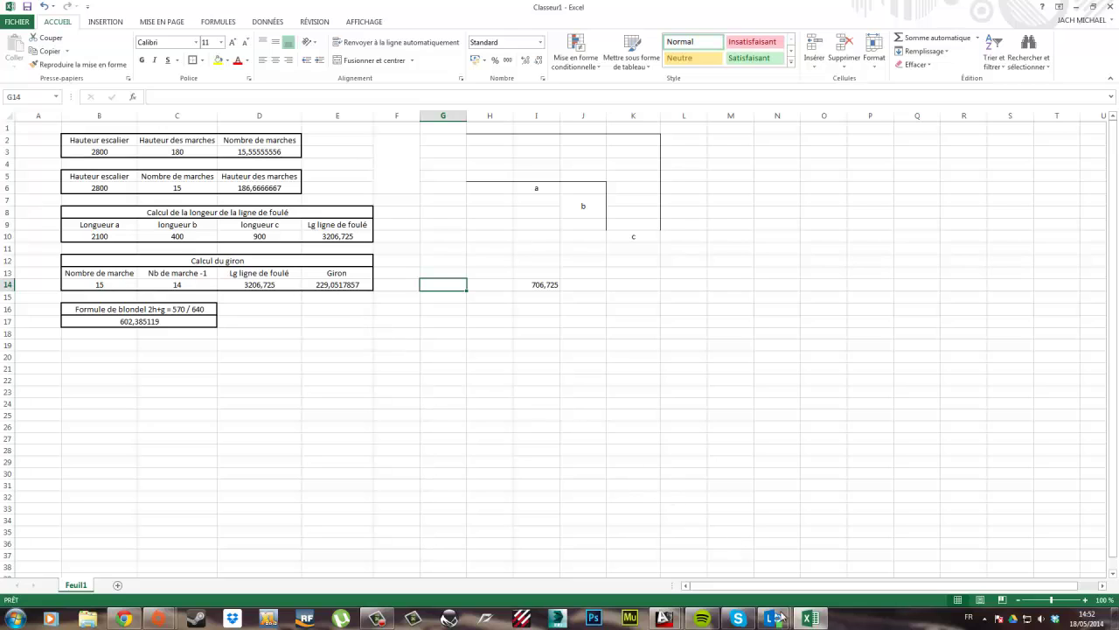
mouse_move(675, 622)
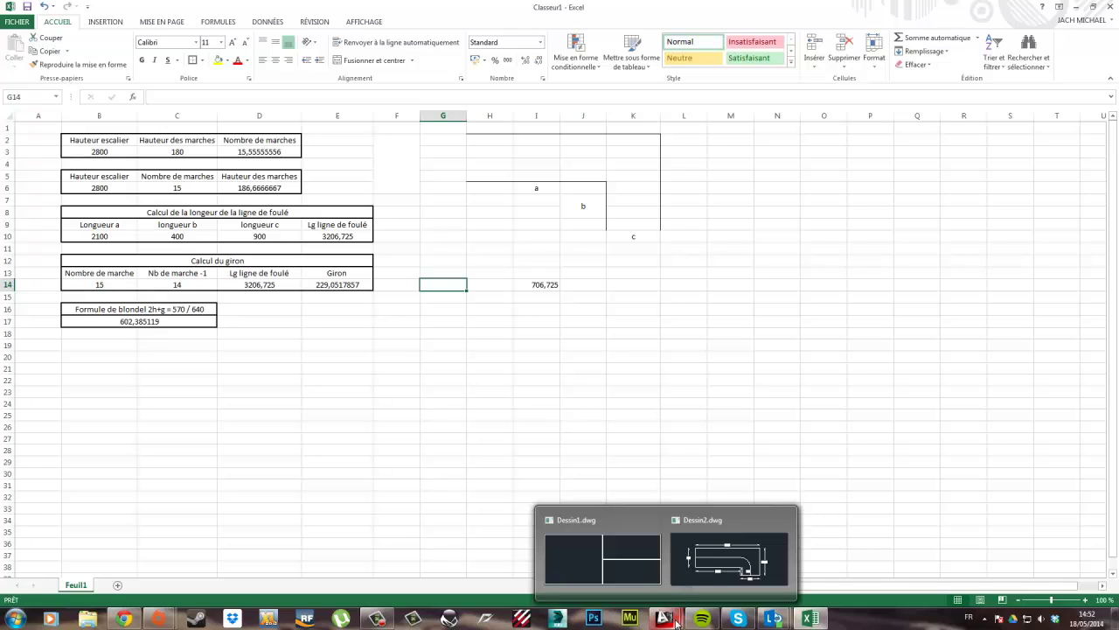
mouse_move(811, 619)
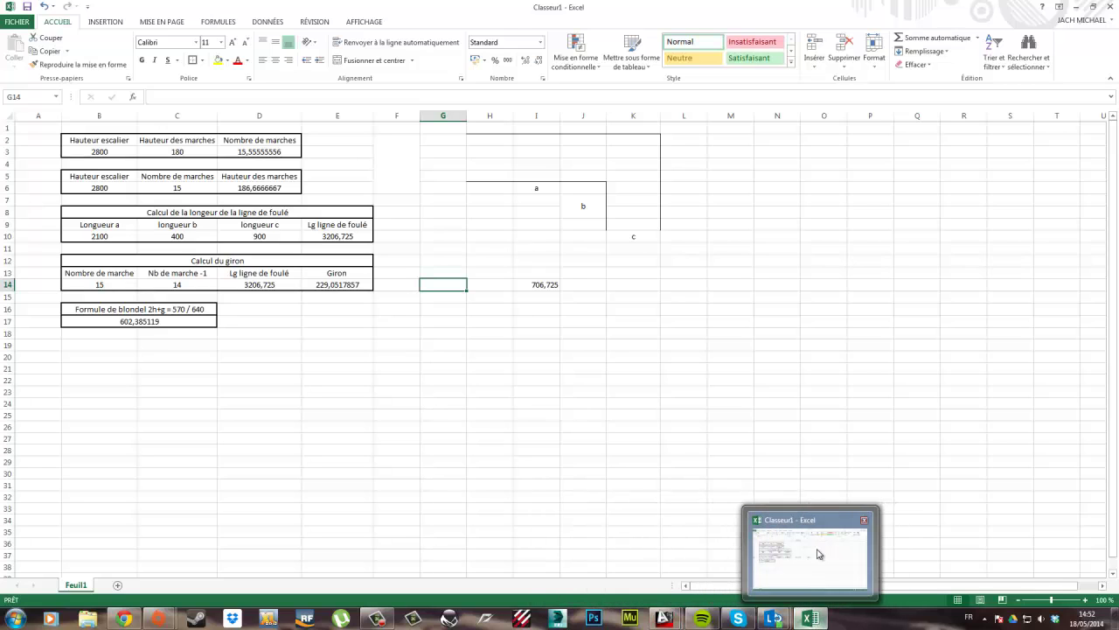
left_click(703, 562)
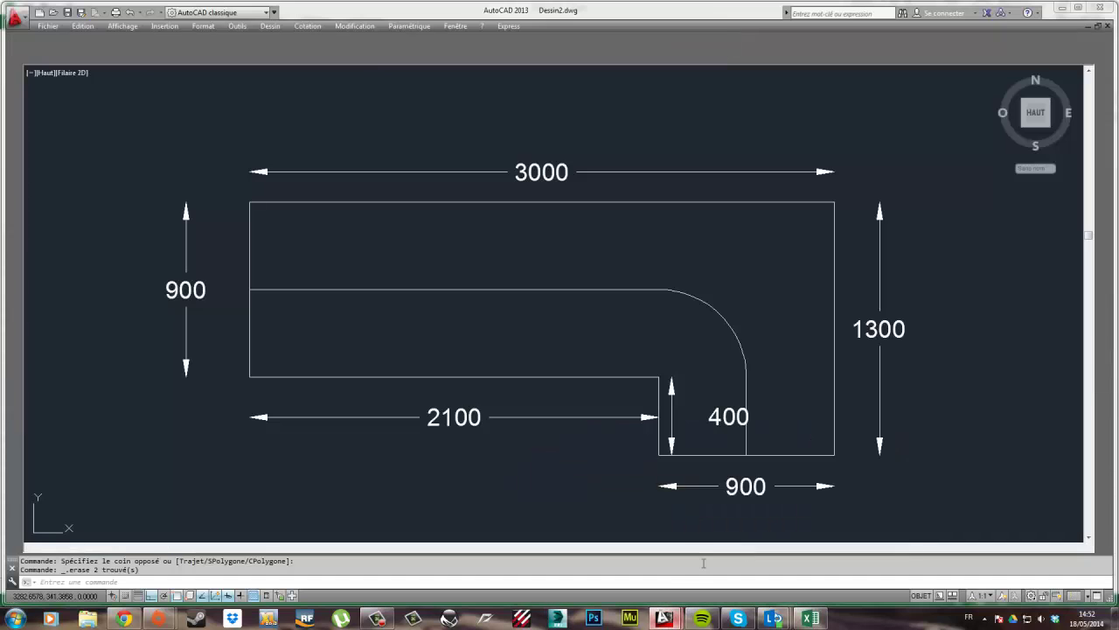
Draw a 70 by 70 square inside the staircase outline, above the walking line near its left end
scroll(349, 245, "up", 4)
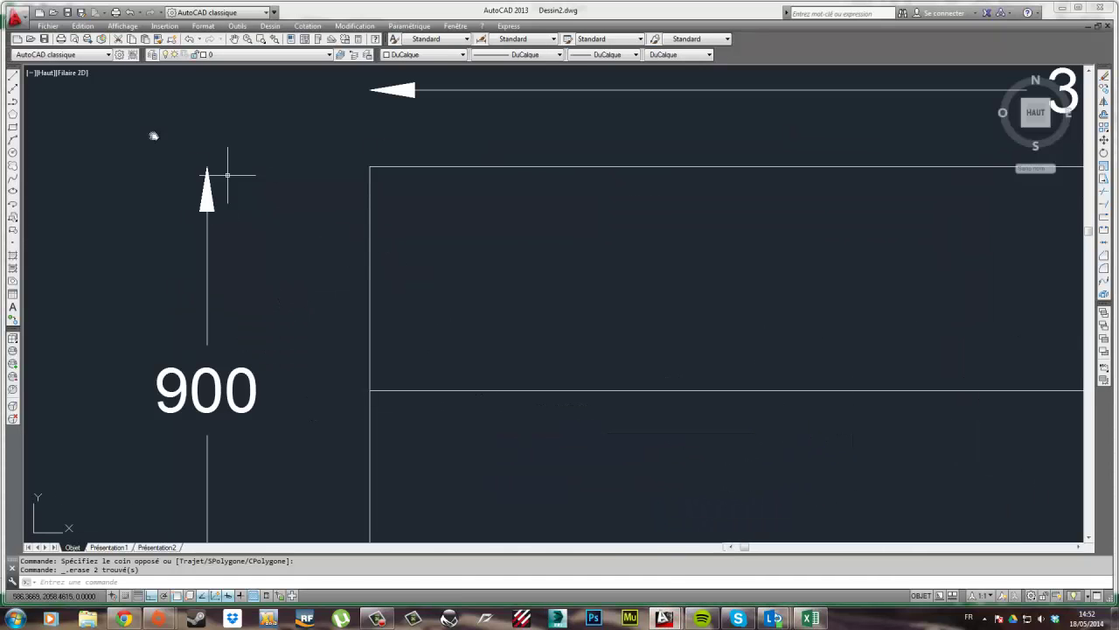
left_click(13, 76)
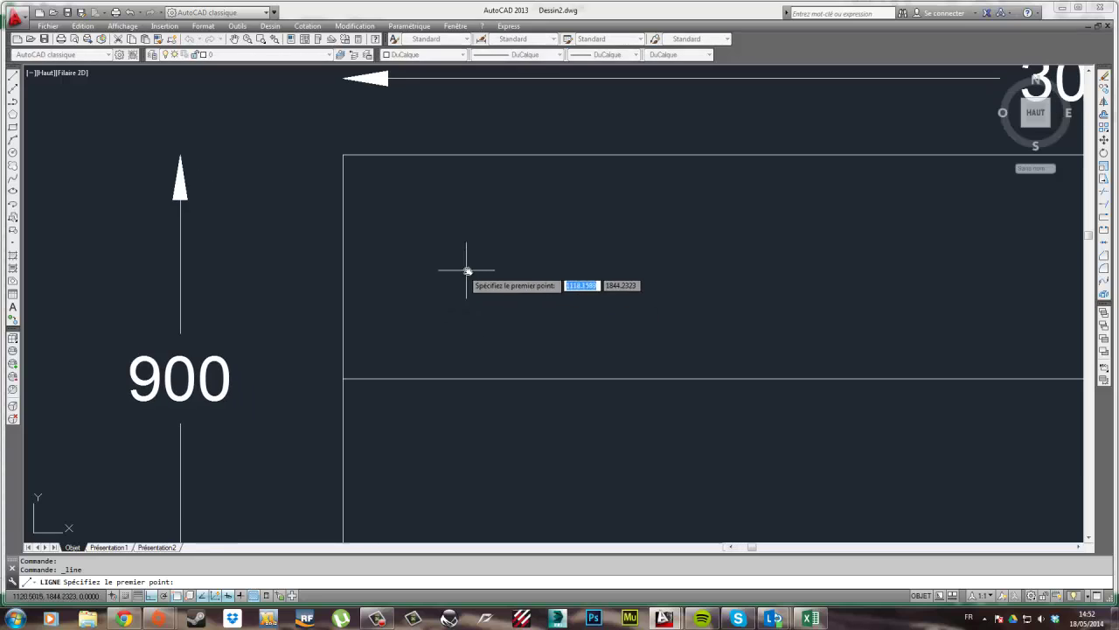
key("Escape")
left_click(13, 128)
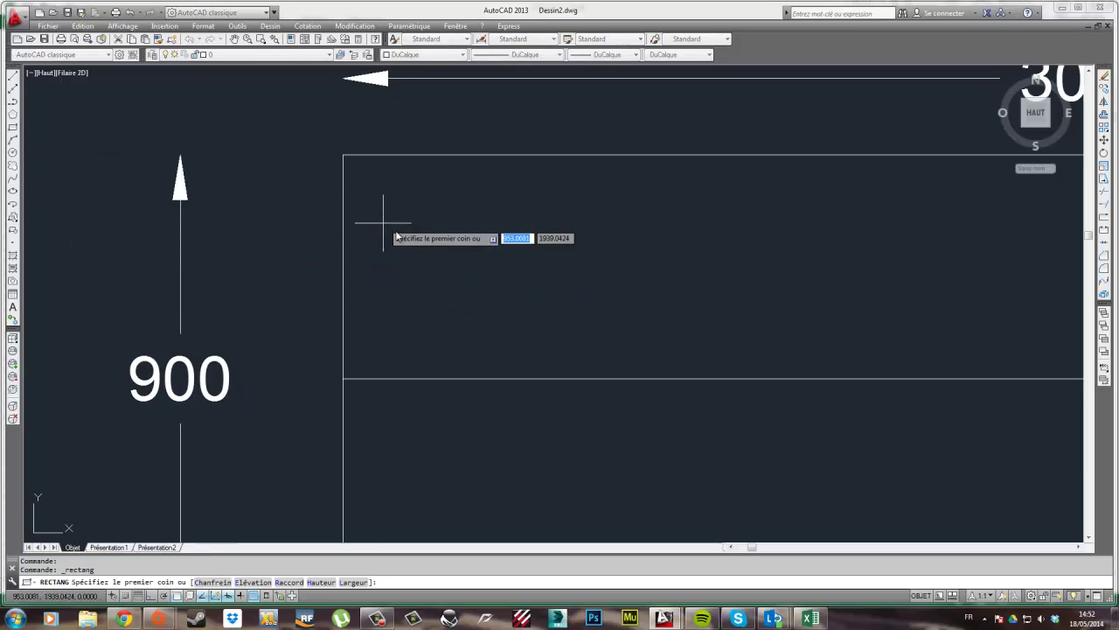
left_click(470, 260)
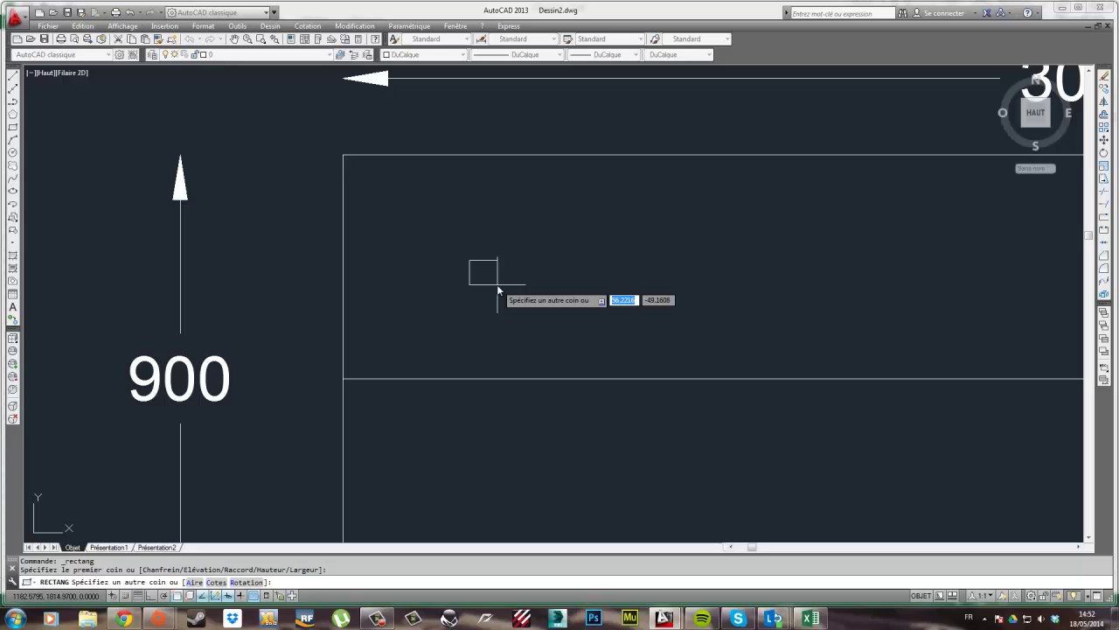
type("70")
key("Tab")
type("70")
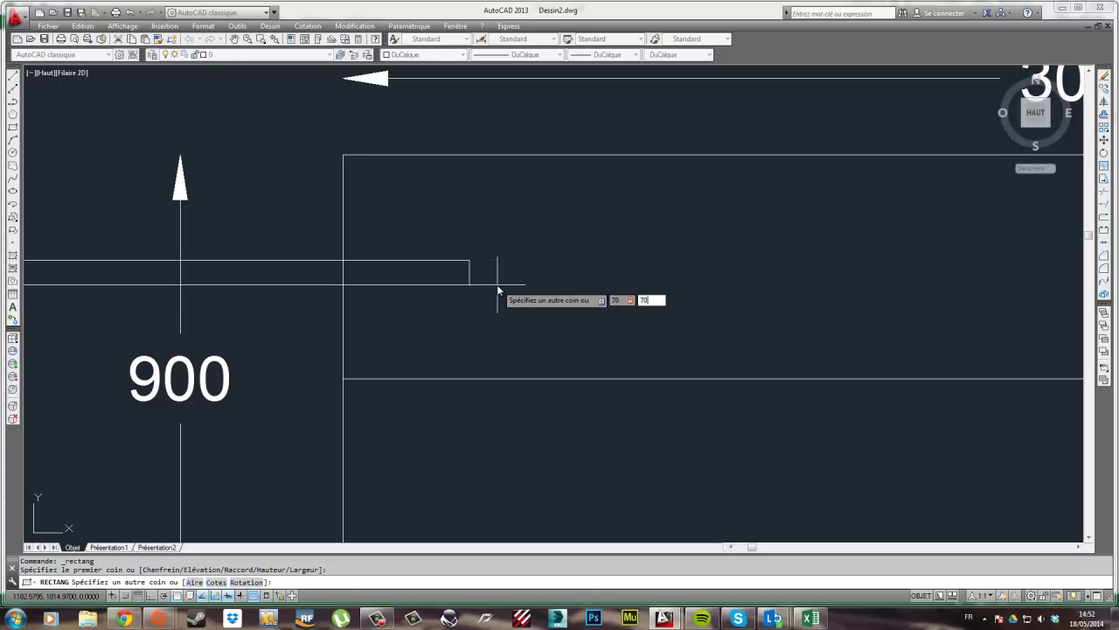
key("Return")
key("Escape")
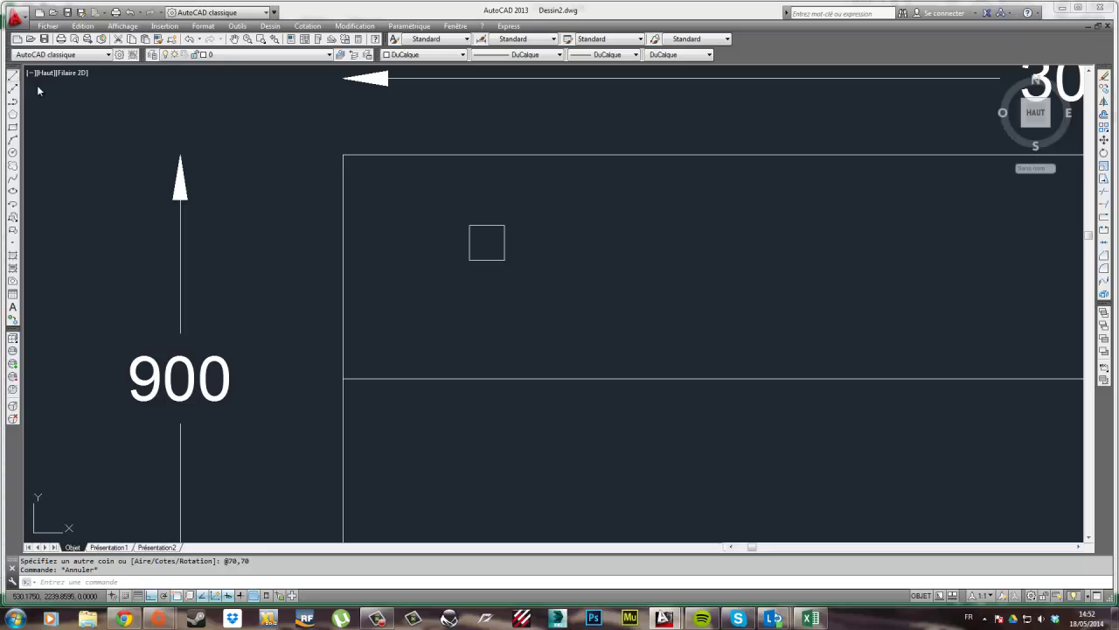
Draw both diagonals of the small square with lines between its opposite corners
type("l")
key("Return")
left_click(469, 225)
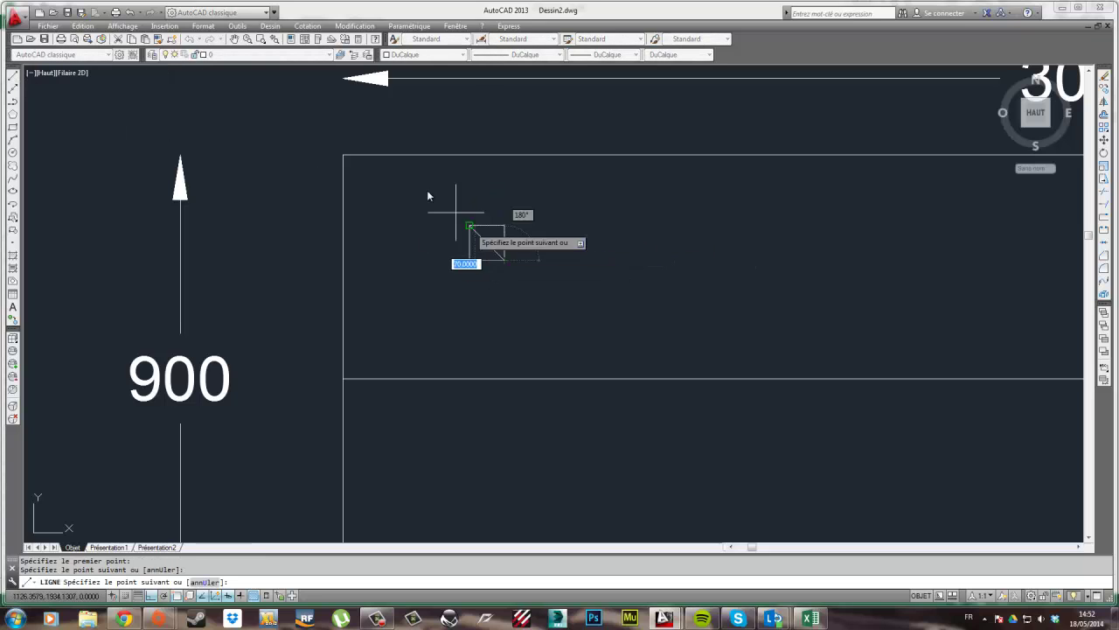
left_click(505, 260)
key("Return")
left_click(12, 76)
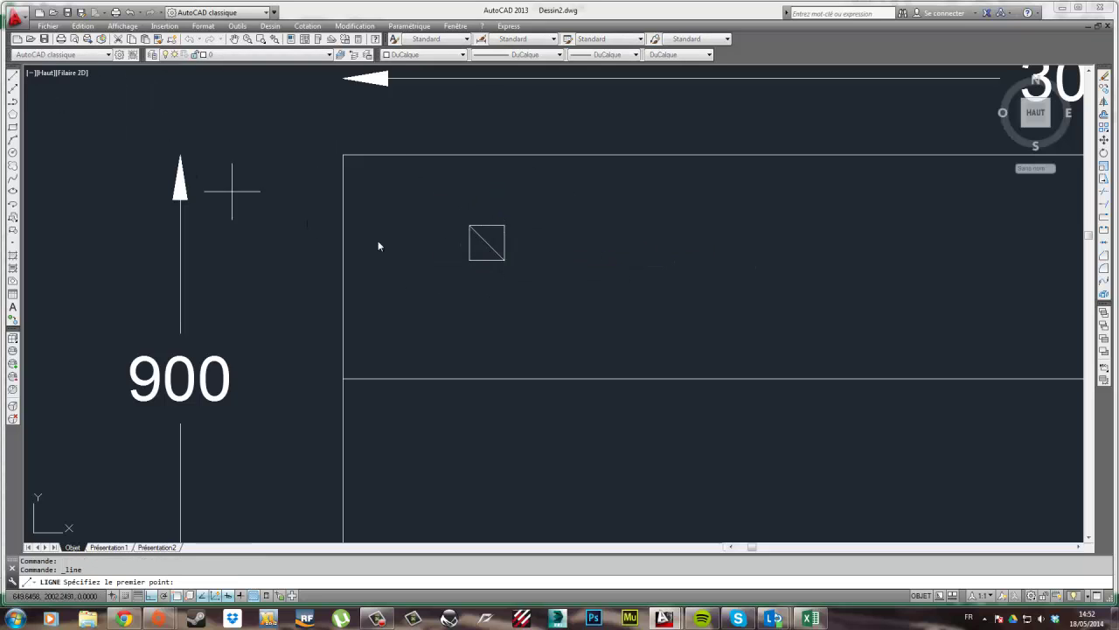
left_click(470, 260)
left_click(504, 226)
key("Escape")
Rotate the small square and its diagonals by 45 degrees about their centre
left_click(524, 275)
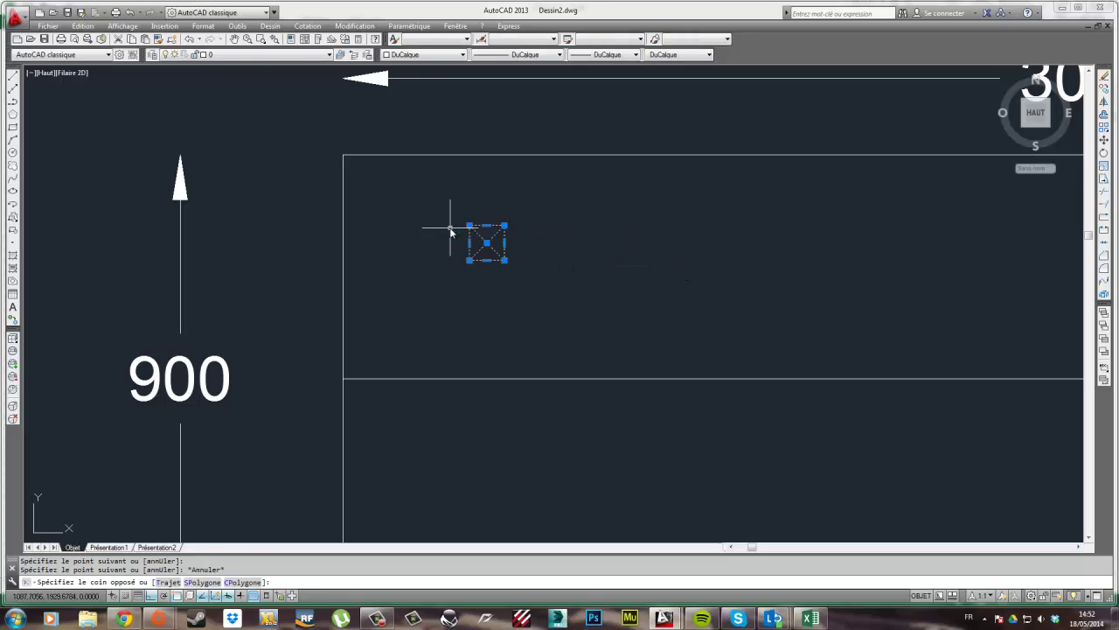
left_click(450, 230)
left_click(1103, 150)
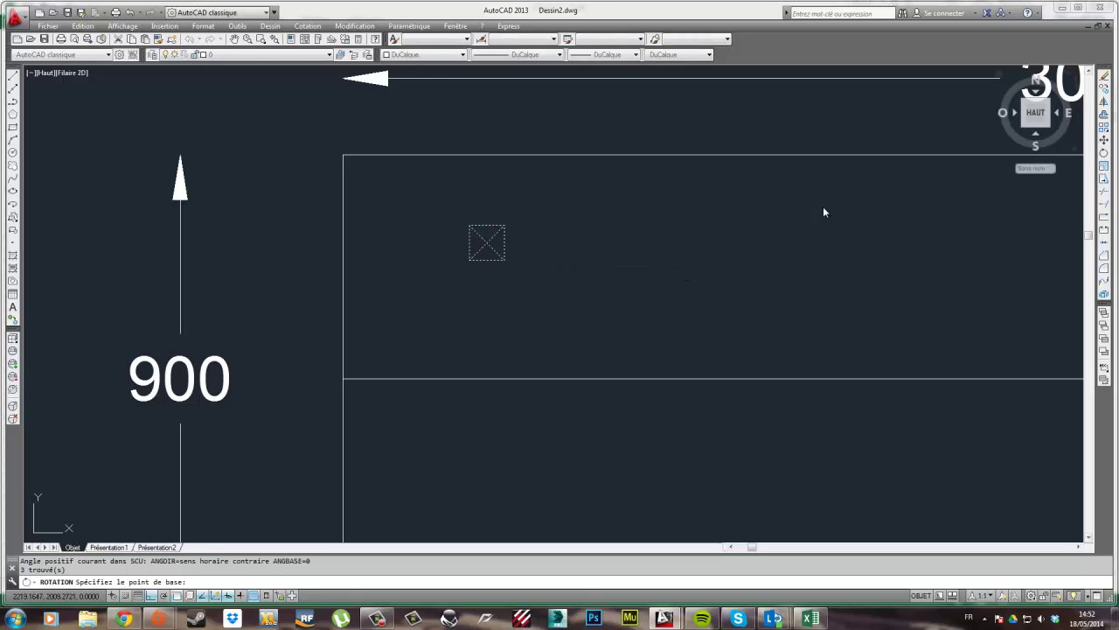
left_click(505, 242)
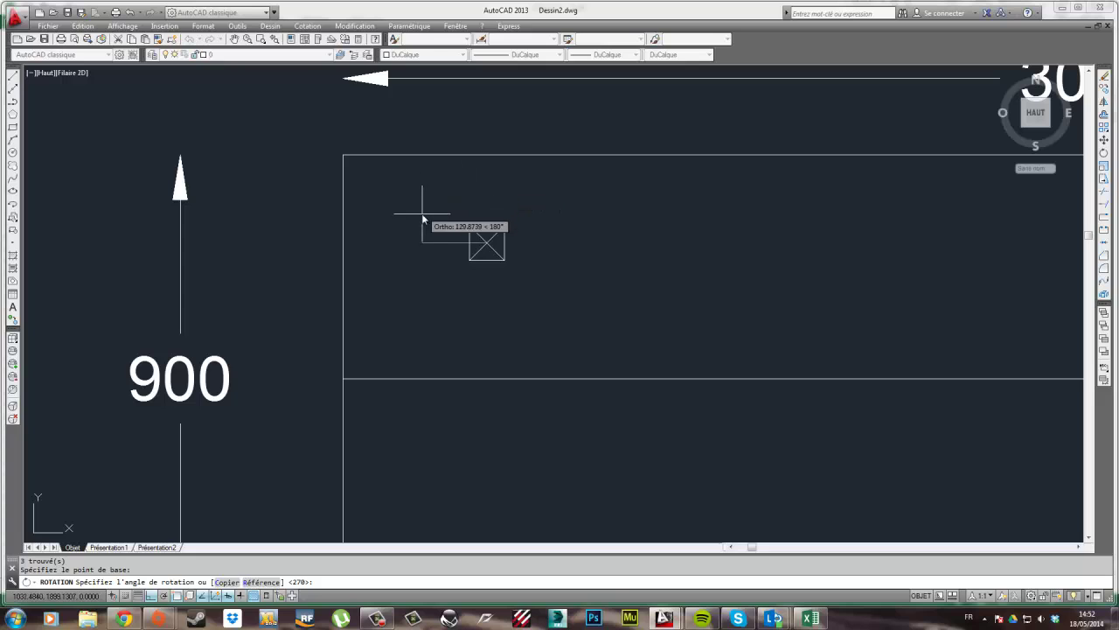
type("45")
key("Return")
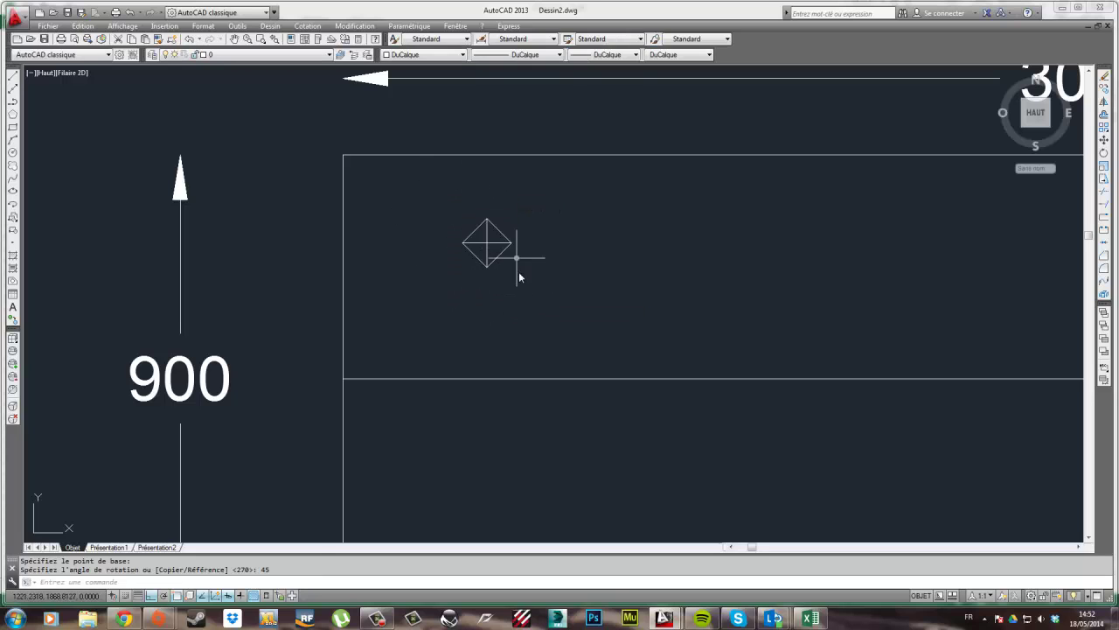
Define the rotated square and its diagonals as a block named "croix"
left_click(524, 294)
left_click(445, 209)
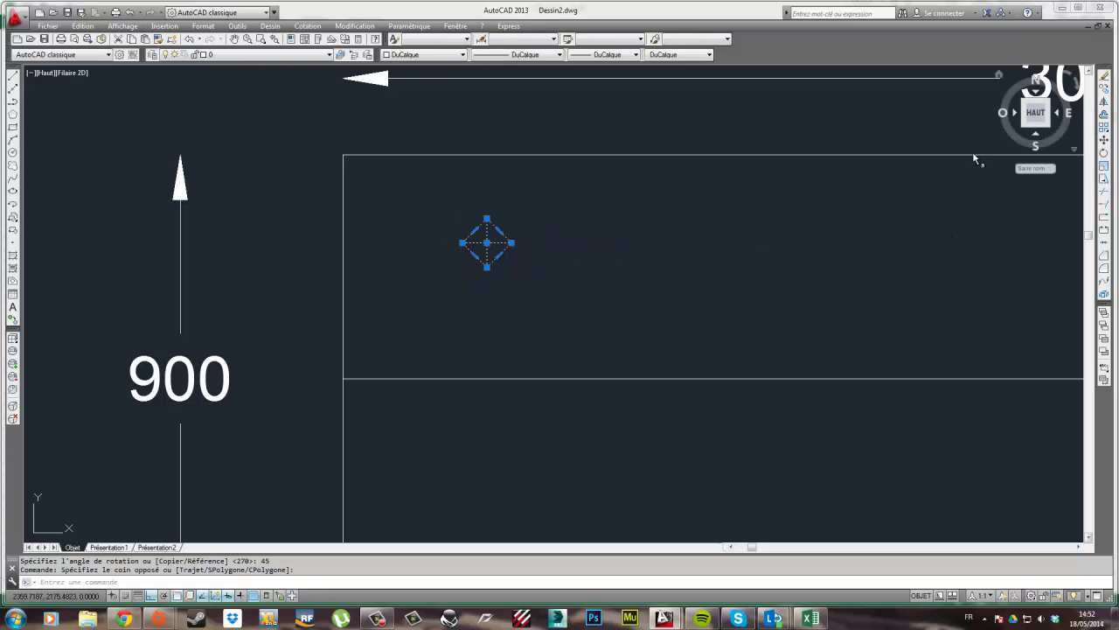
left_click(271, 26)
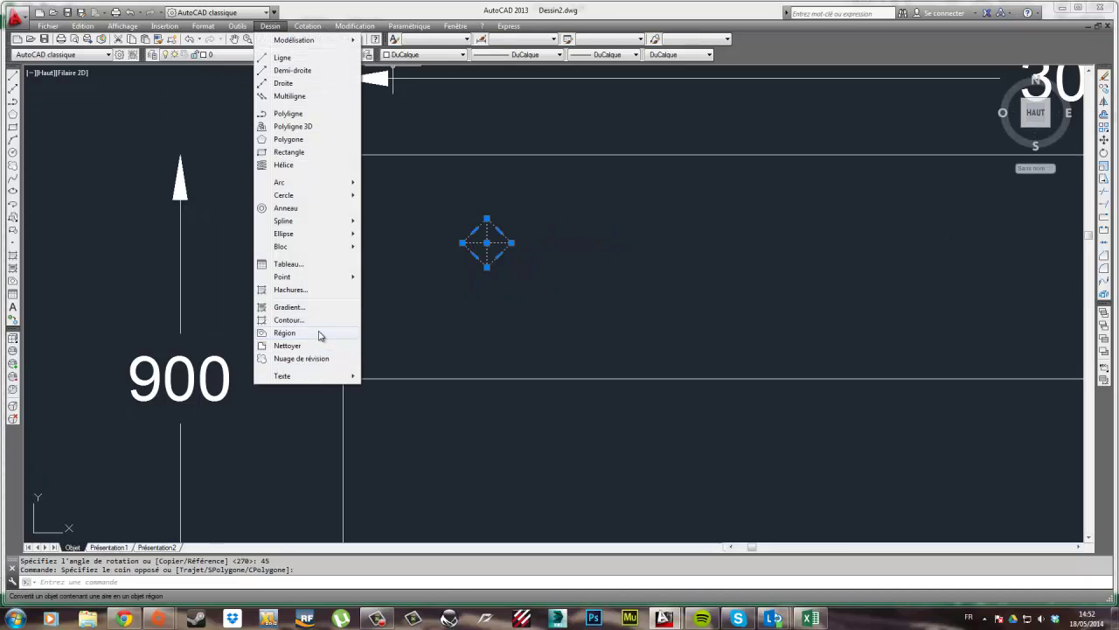
mouse_move(294, 246)
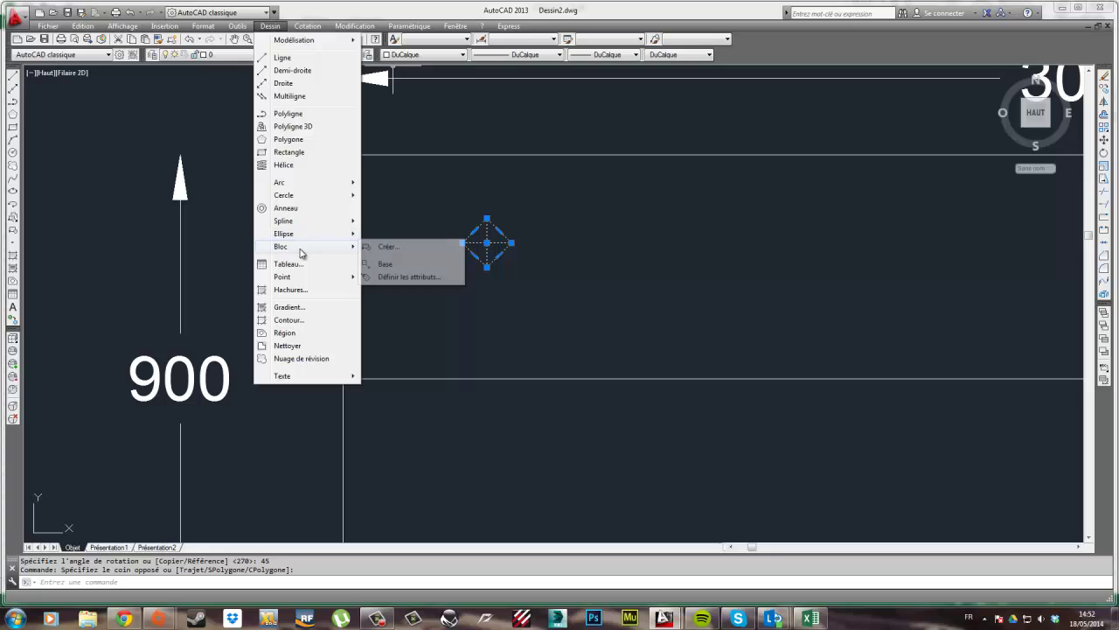
left_click(419, 247)
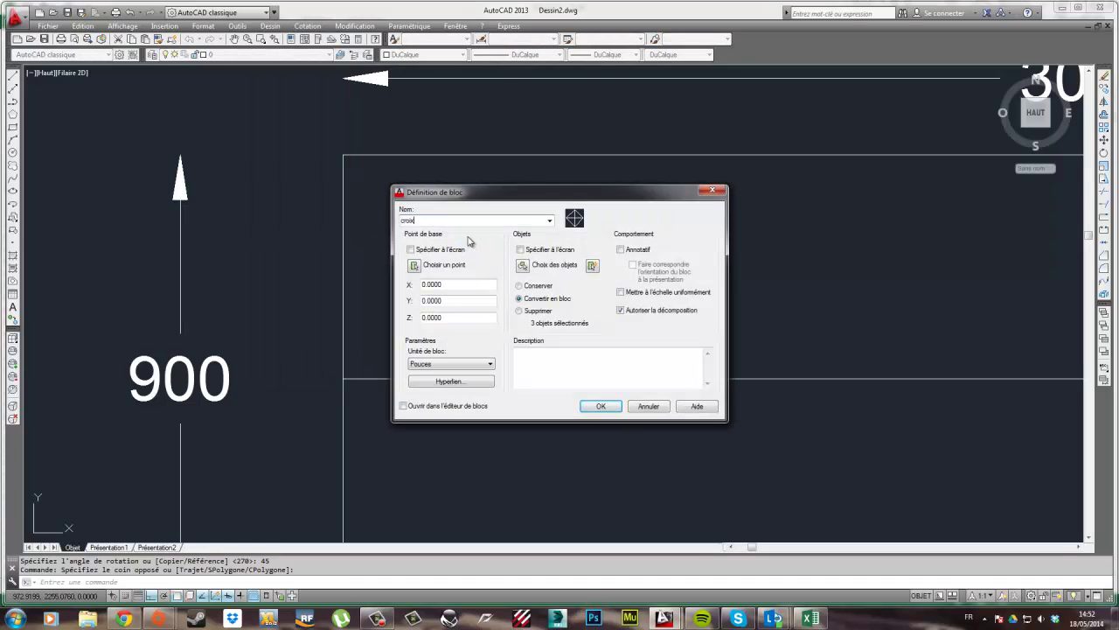
key("Escape")
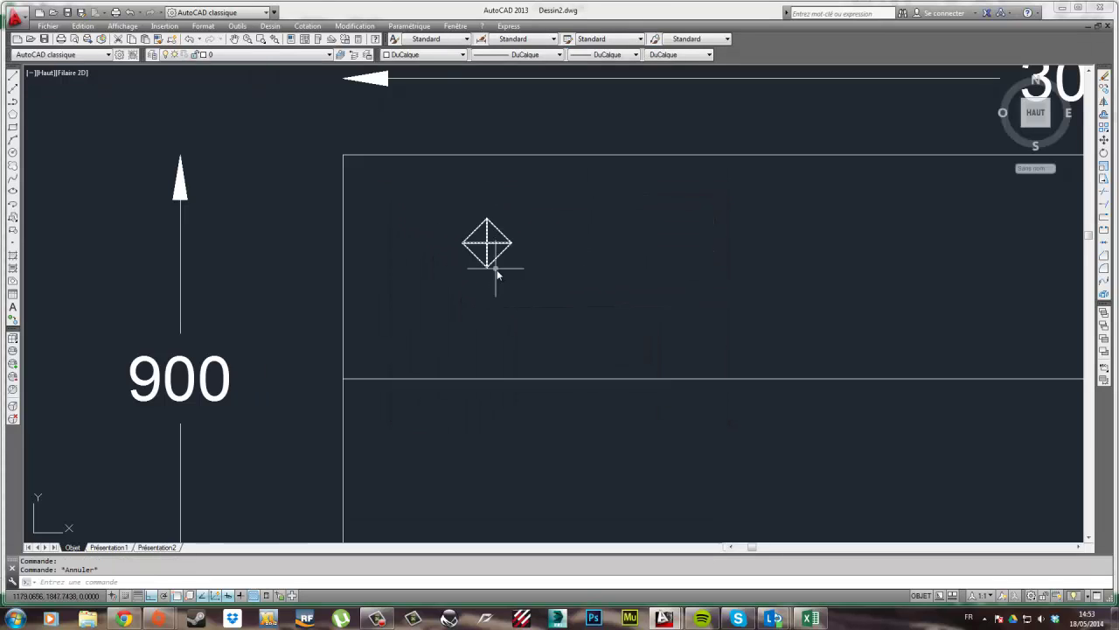
Examine the croix block up close and check how it selects
scroll(478, 240, "up", 5)
scroll(477, 242, "down", 5)
left_click(648, 308)
left_click(447, 213)
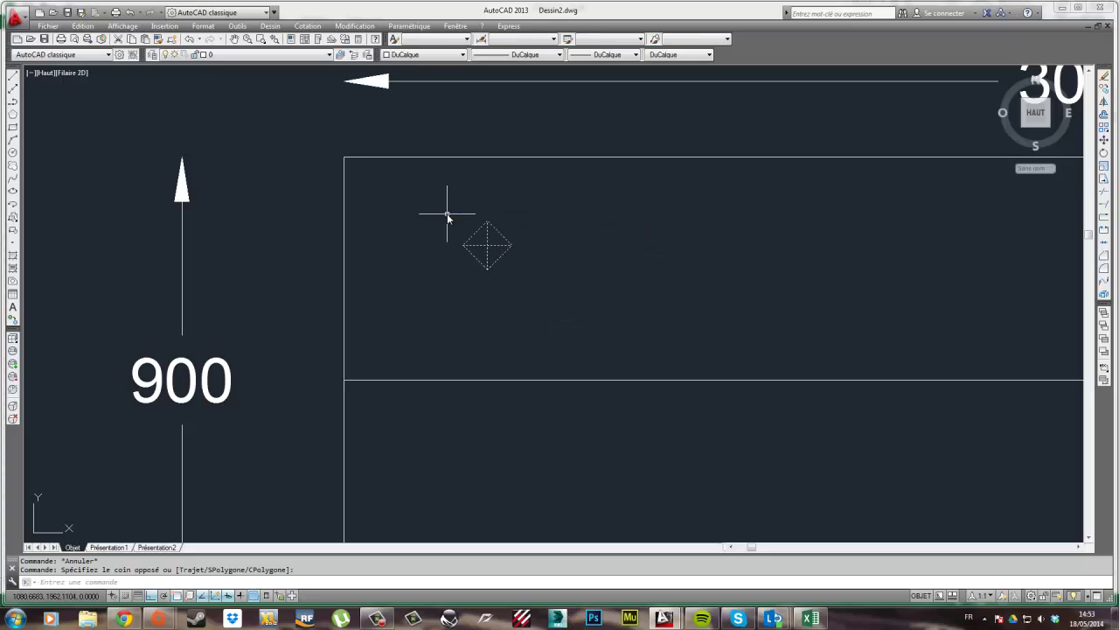
scroll(482, 238, "up", 4)
key("Escape")
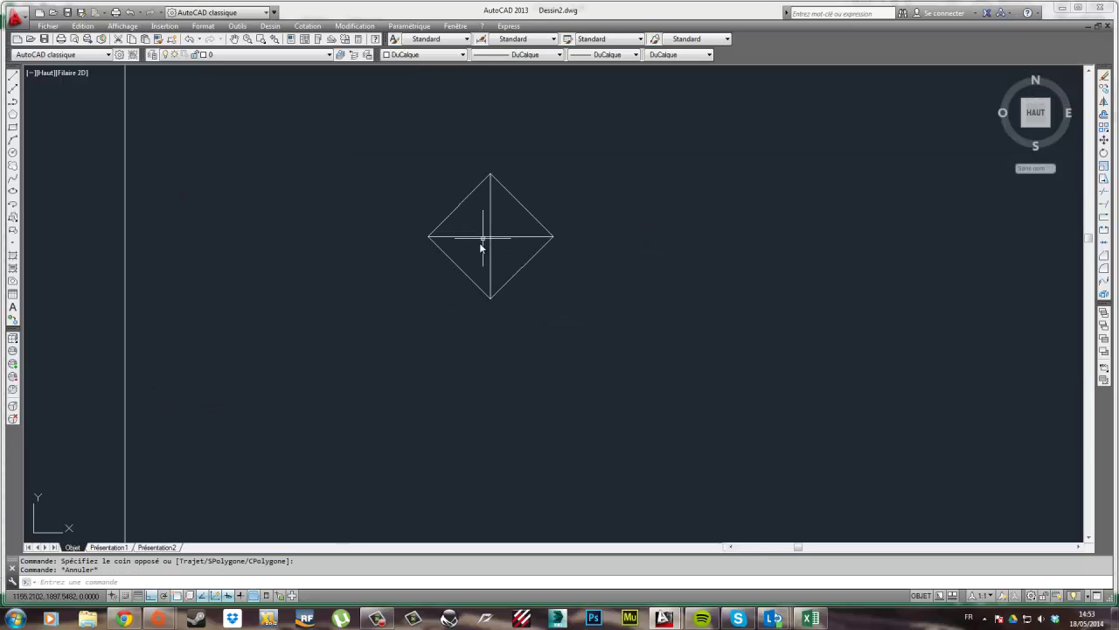
scroll(479, 246, "down", 2)
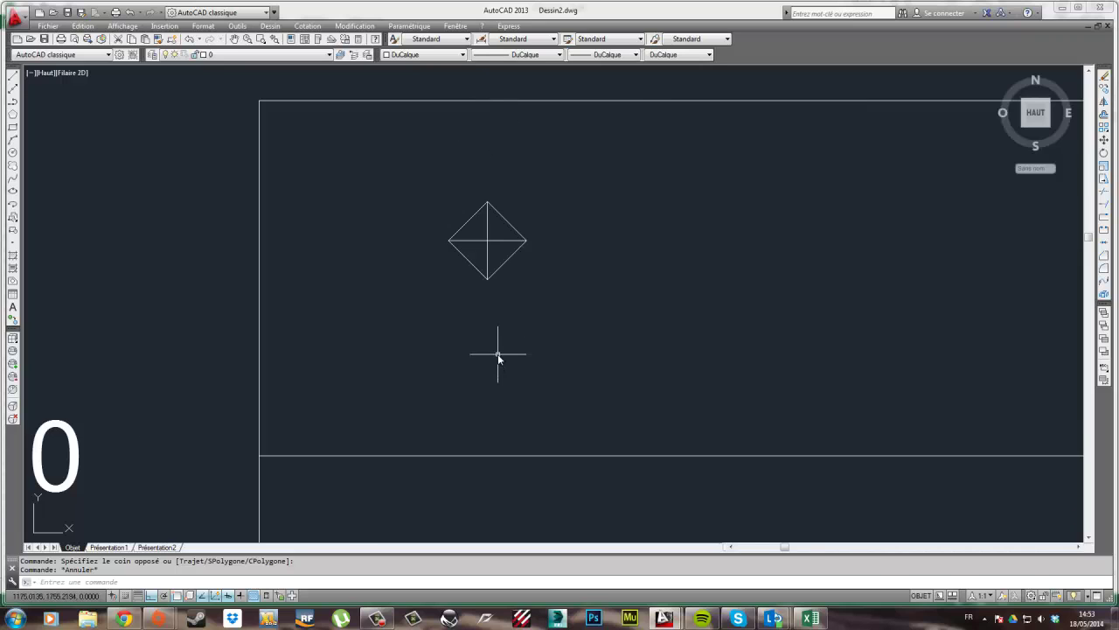
scroll(499, 349, "down", 2)
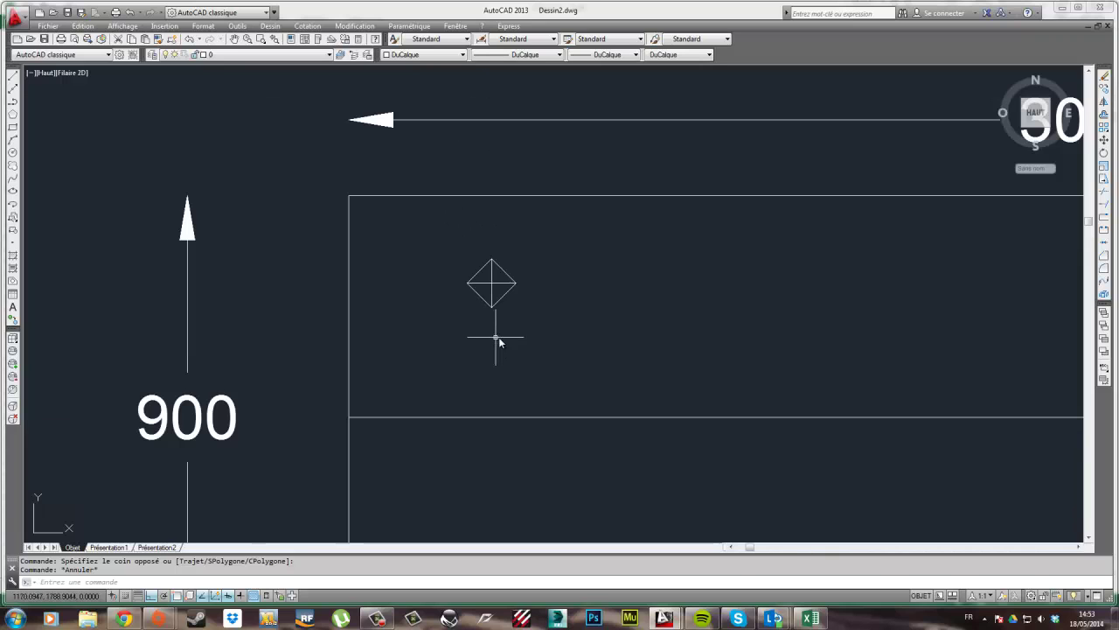
Draw a short horizontal line across the staircase's left edge above the walking line and trim off the part inside the outline
left_click(13, 76)
left_click(377, 347)
key("Escape")
left_click(389, 352)
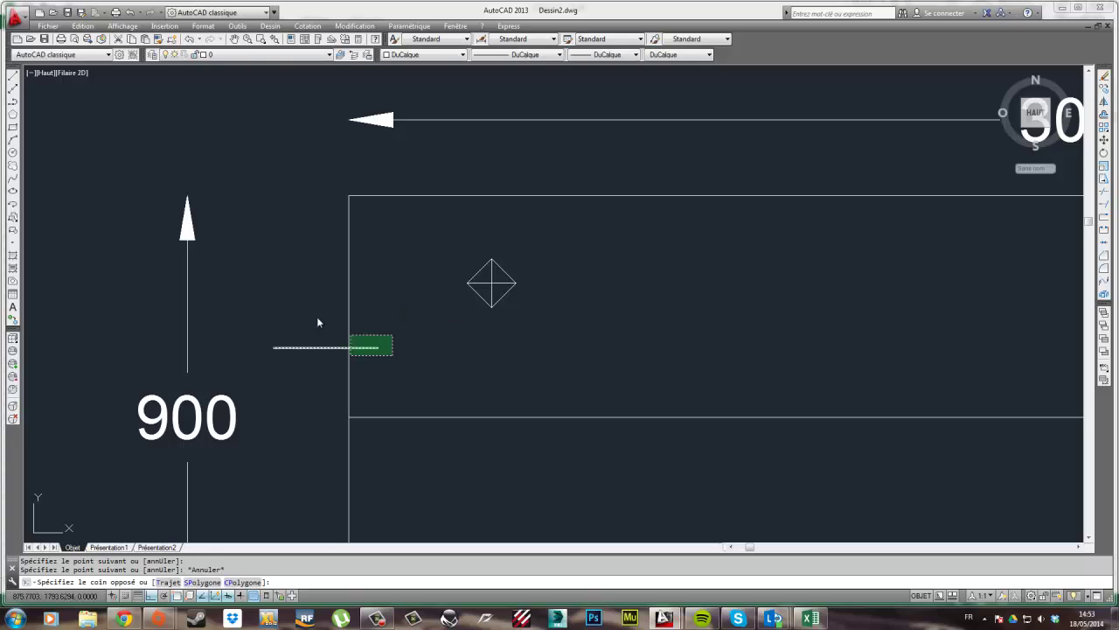
left_click(297, 308)
left_click(1103, 198)
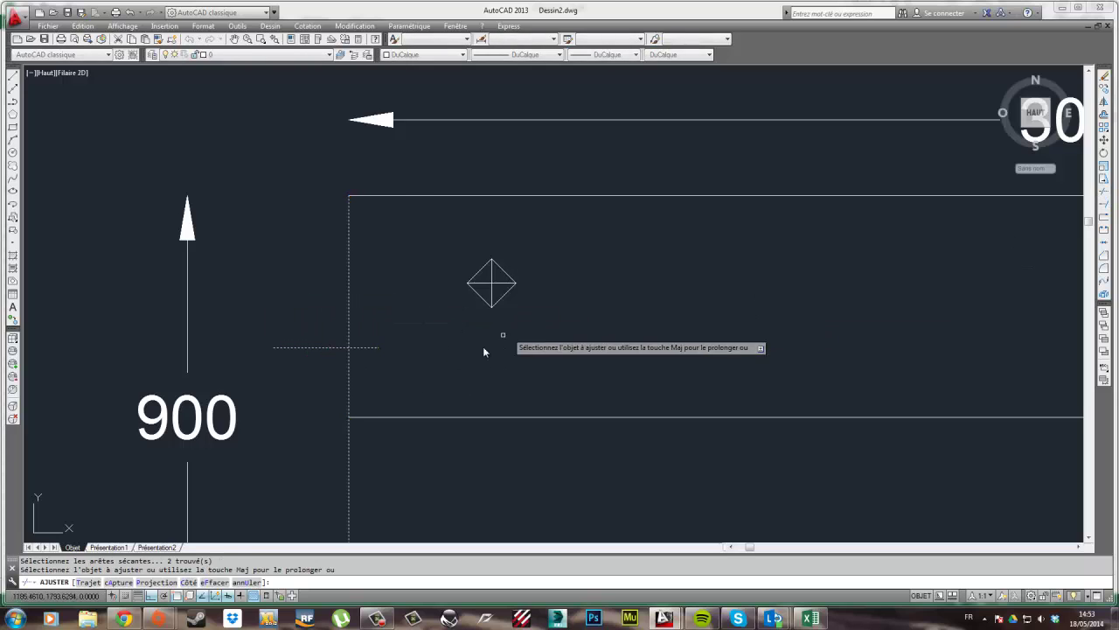
left_click(371, 347)
key("Escape")
Draw a 230 long horizontal line into the staircase from where the trimmed line meets the left edge
left_click(12, 76)
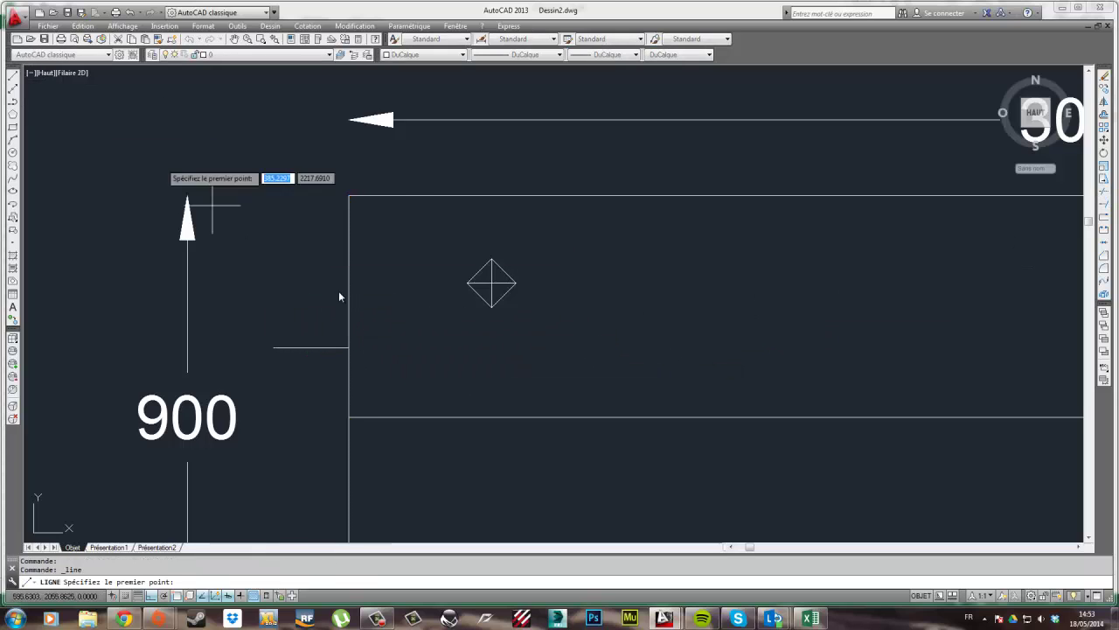
left_click(350, 347)
type("230")
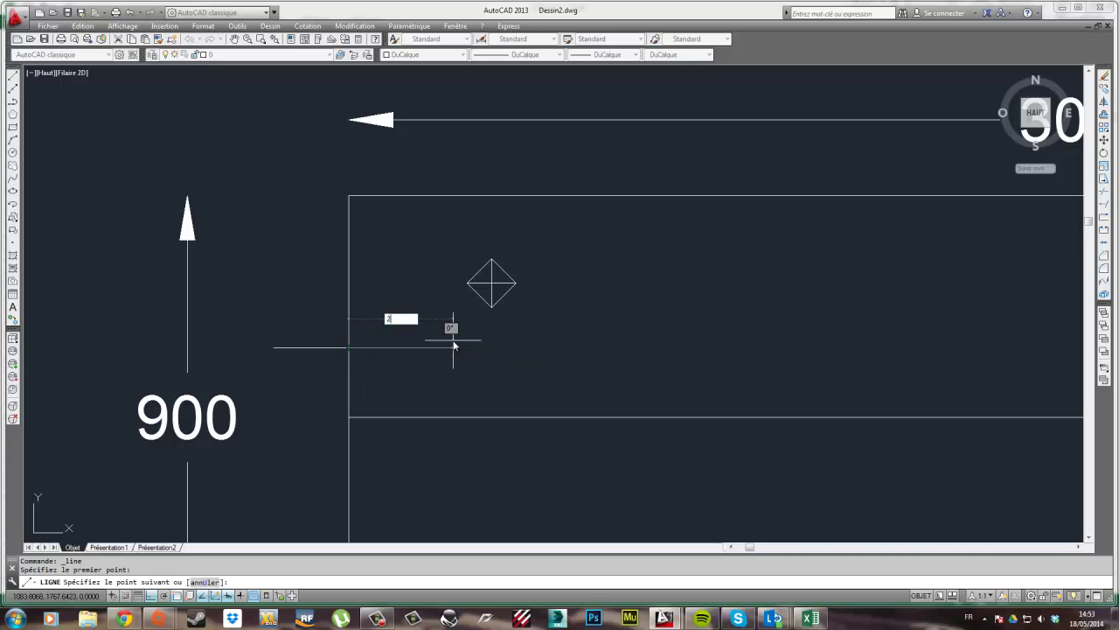
key("Return")
key("Escape")
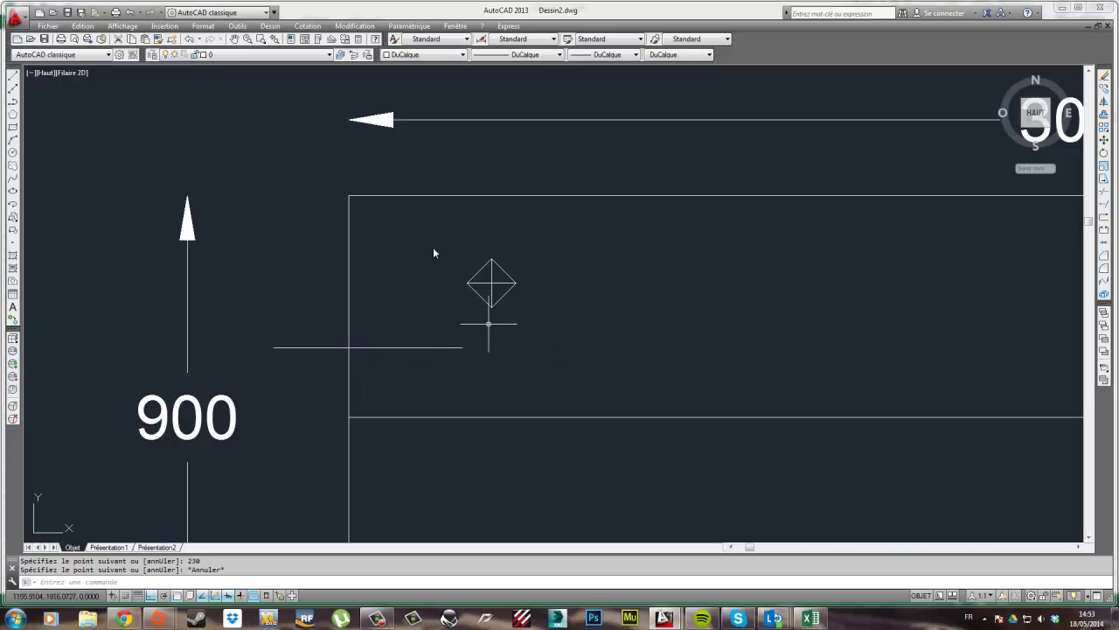
Draw a vertical line from the inner end of the 230 line down across the walking line
left_click(13, 76)
left_click(461, 347)
left_click(461, 468)
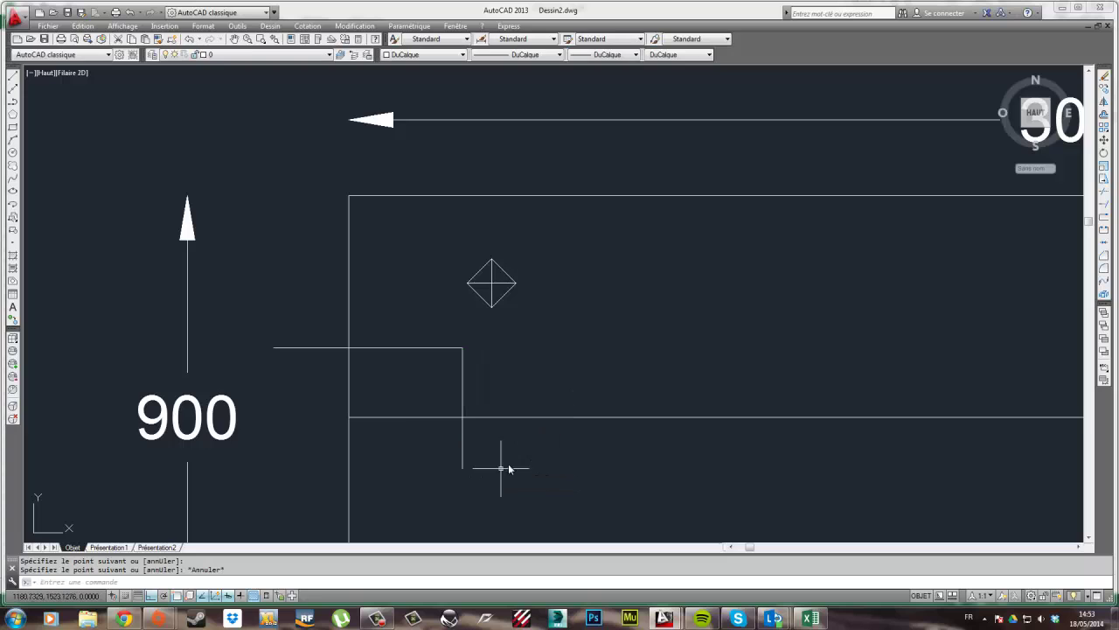
key("Escape")
Copy the croix block by its centre to the intersection of the vertical line and the walking line
left_click(512, 318)
left_click(437, 231)
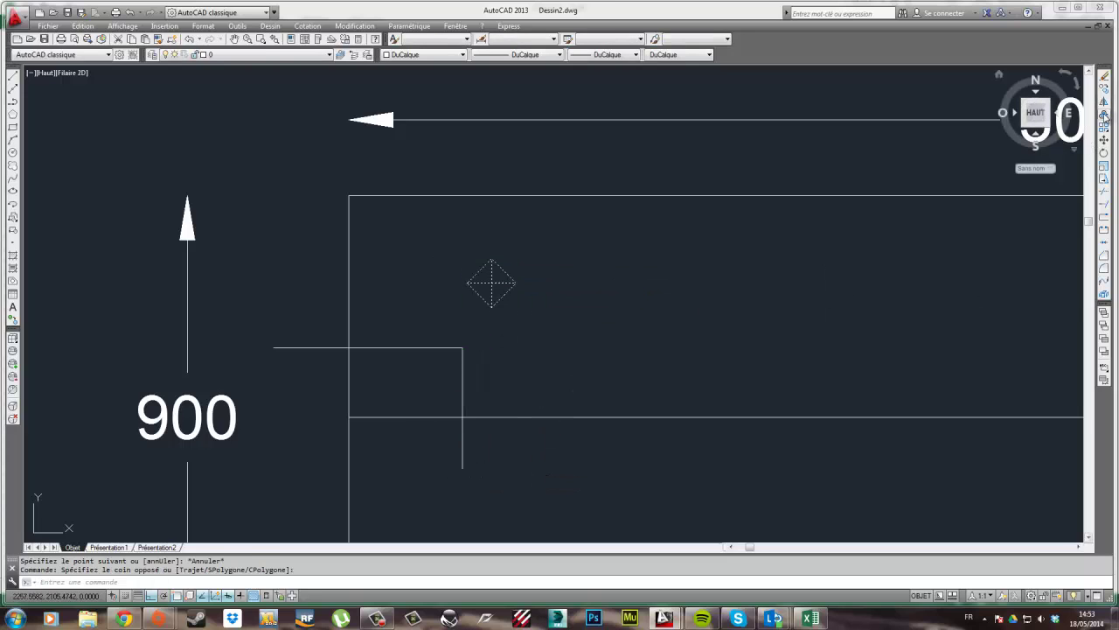
left_click(1106, 89)
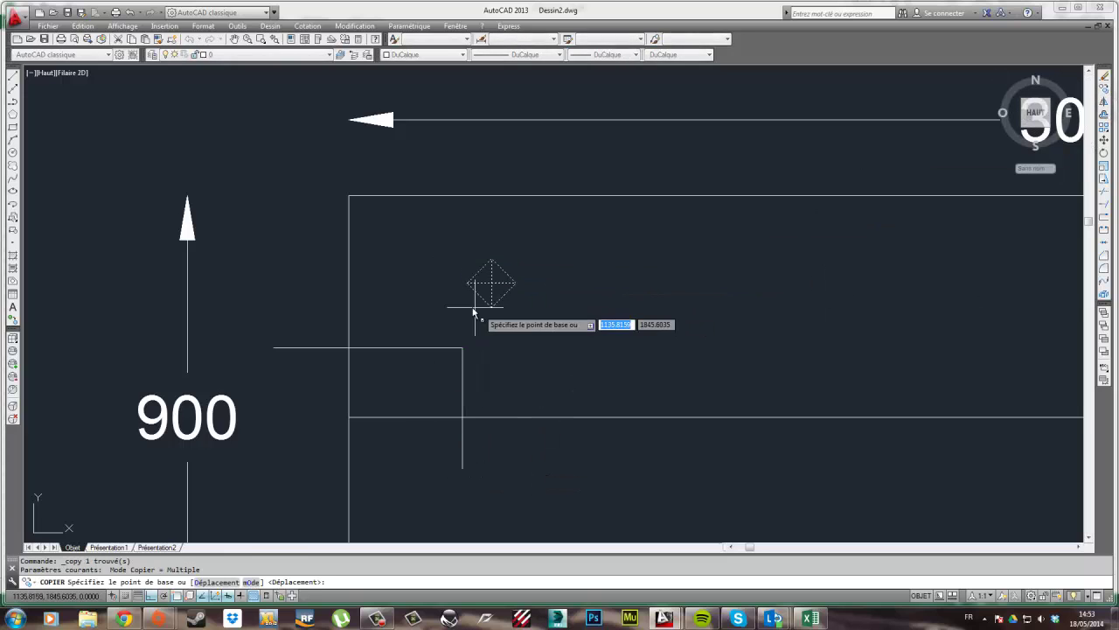
left_click(492, 282)
left_click(461, 418)
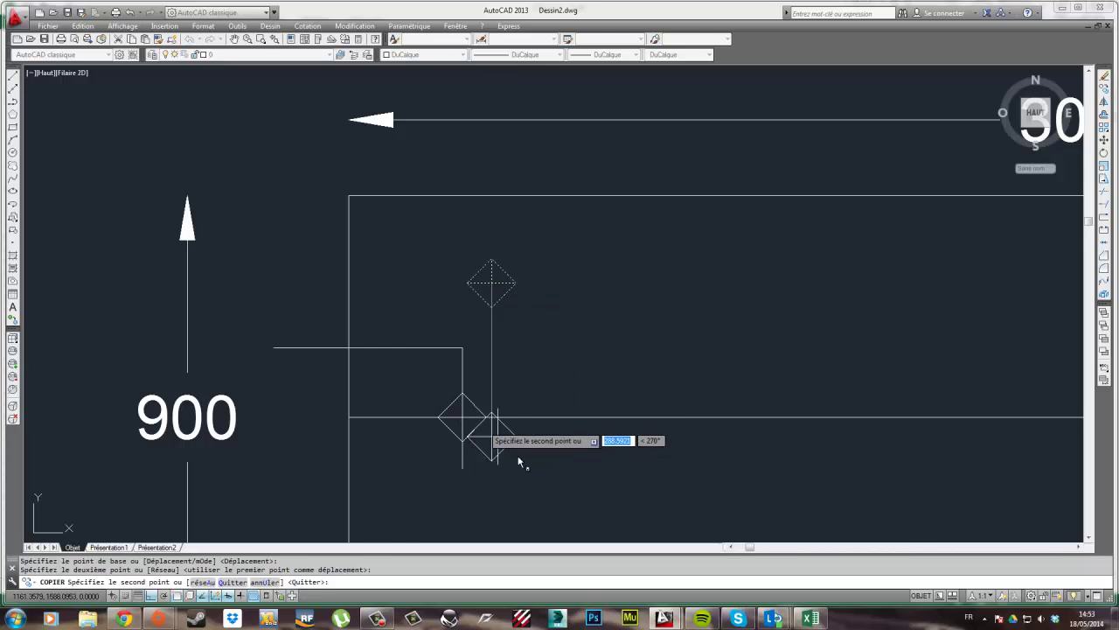
Erase the 230 long line, its vertical line, the short line outside the left edge, and the spare croix block above the walking line
key("Escape")
left_click_drag(483, 367, 437, 327)
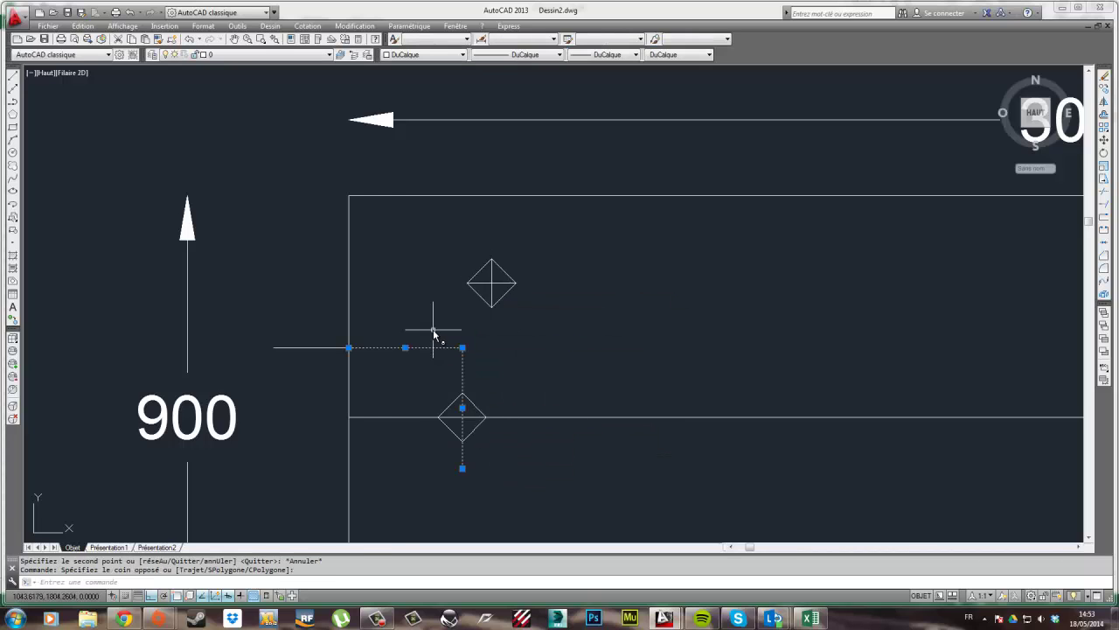
key("Delete")
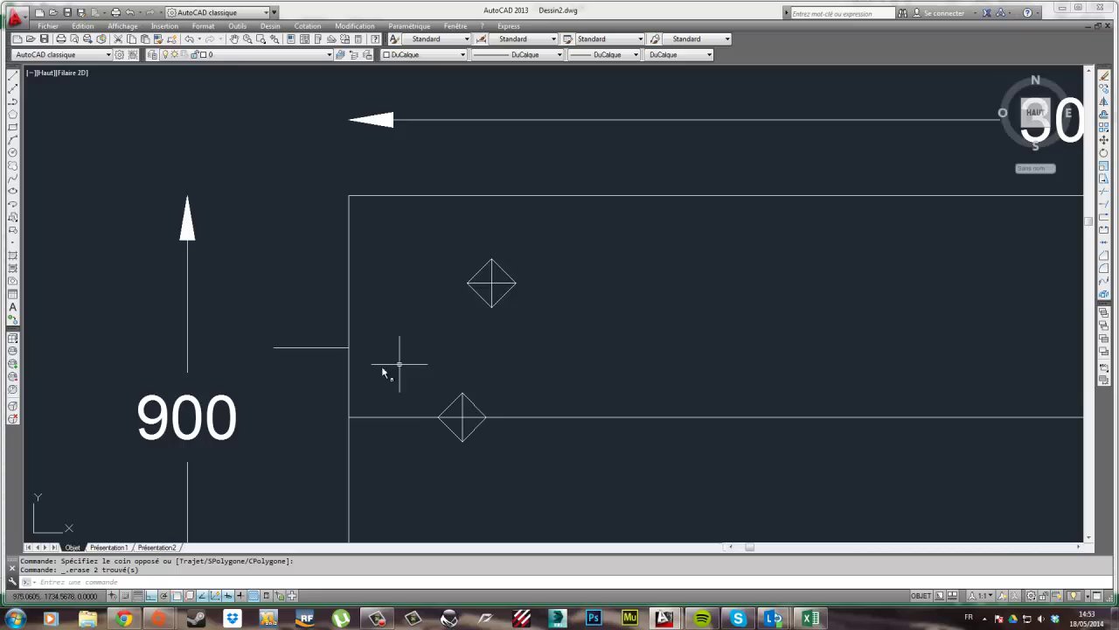
left_click(269, 354)
left_click(368, 364)
key("Delete")
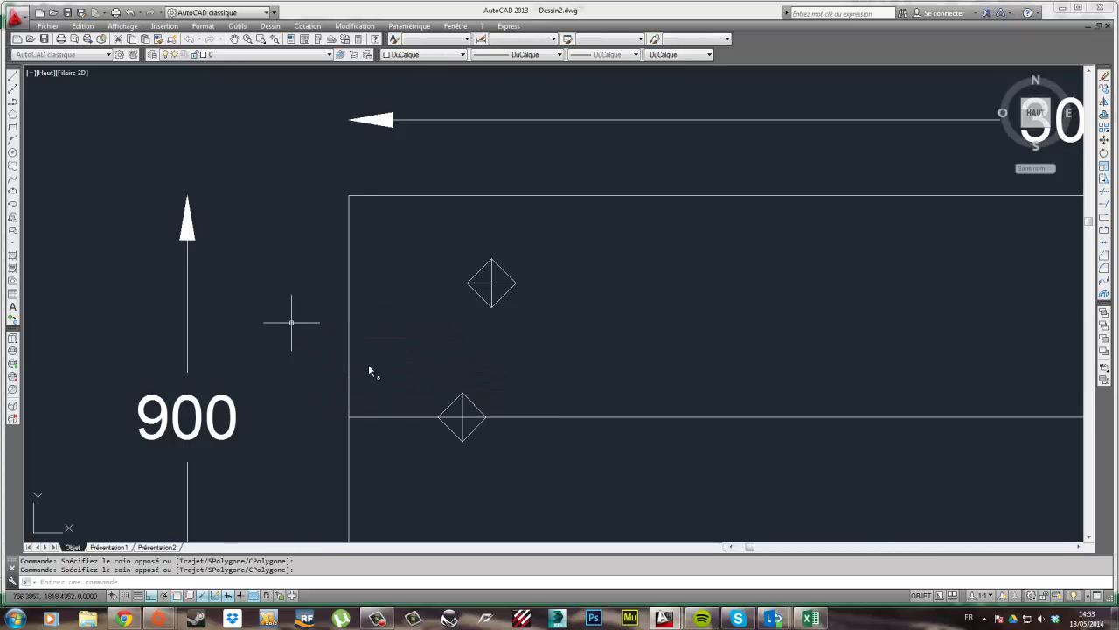
scroll(368, 364, "down", 2)
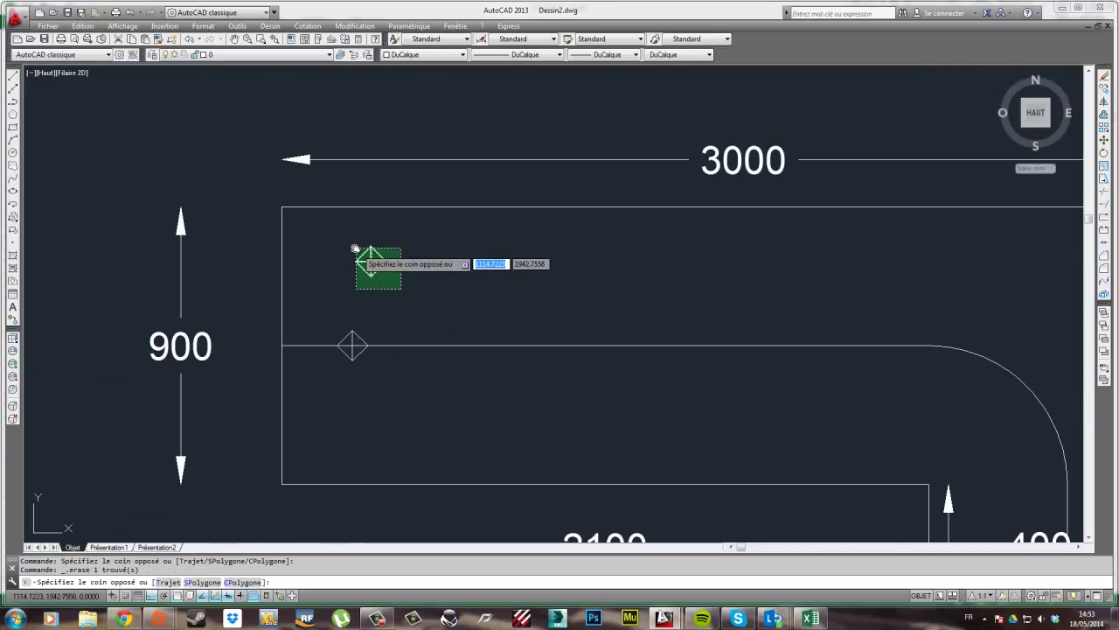
Copy the croix block repeatedly along the straight part of the walking line at 230 spacing, stopping just before the curve
left_click(326, 324)
left_click(375, 374)
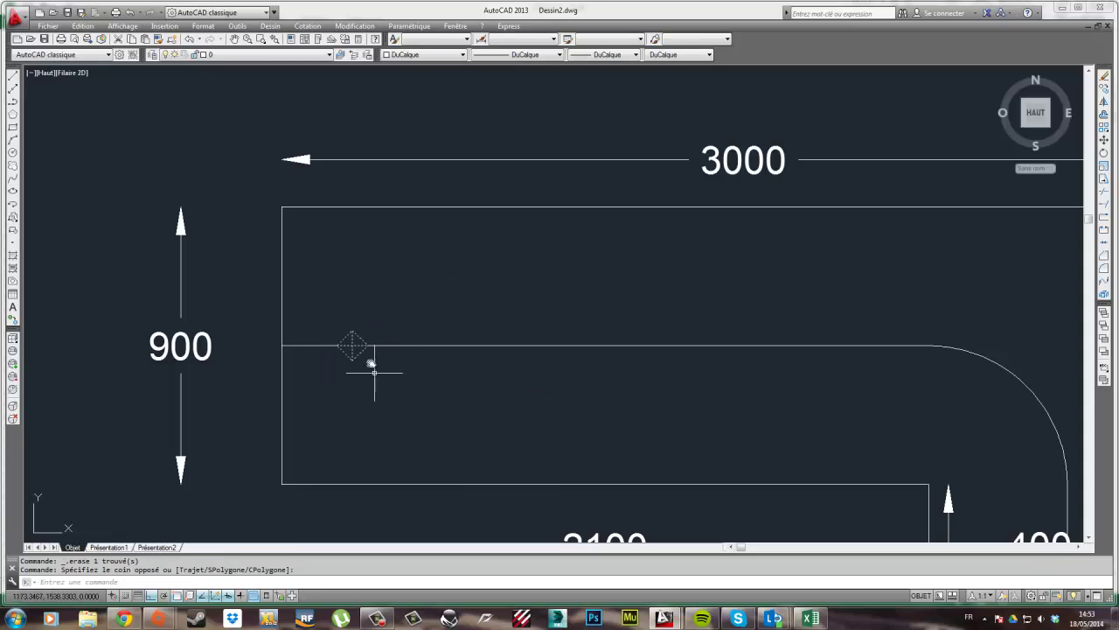
left_click(1106, 90)
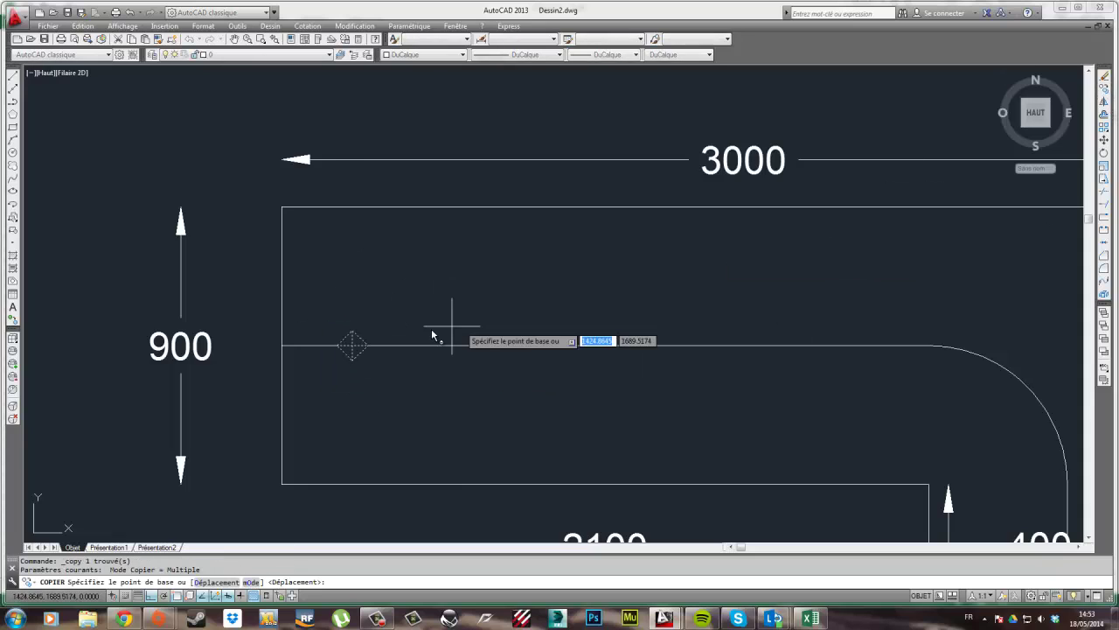
left_click(281, 346)
left_click(353, 345)
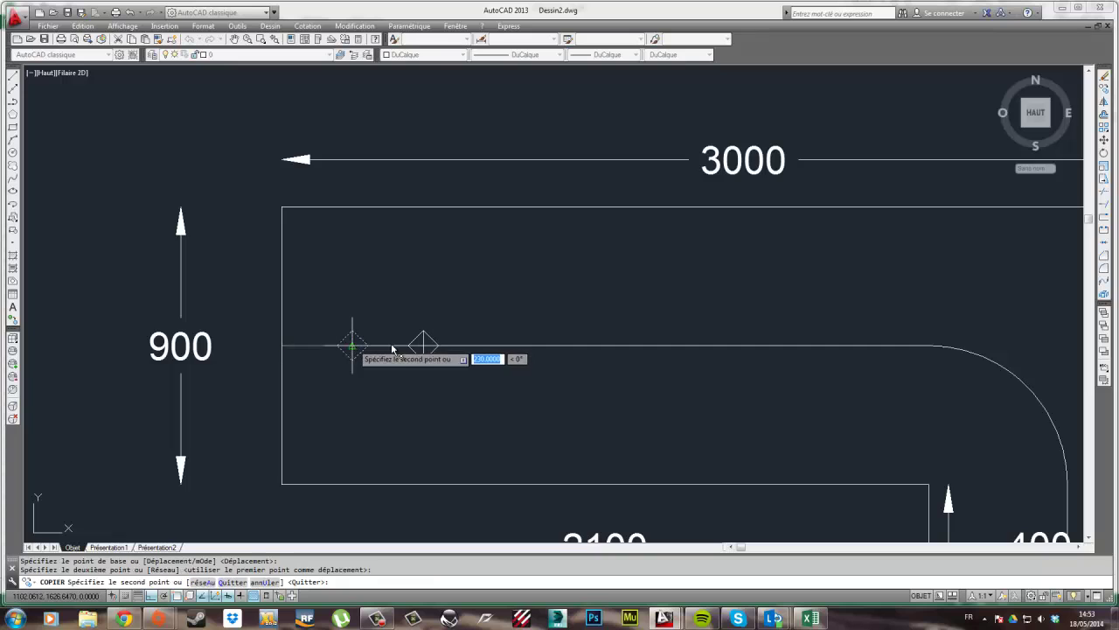
left_click(423, 345)
left_click(494, 346)
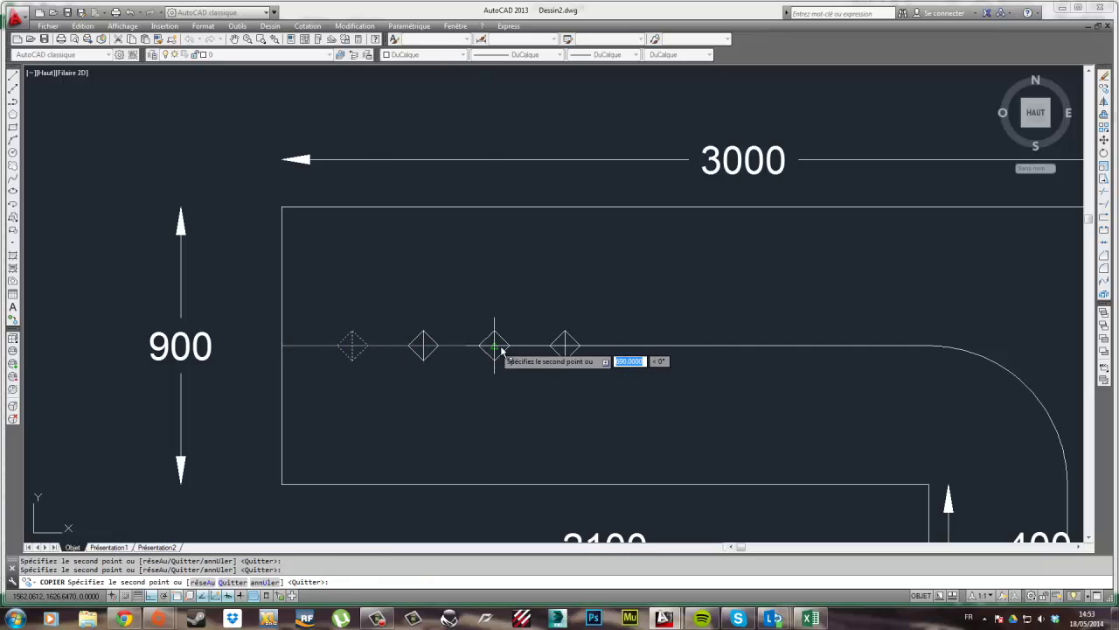
left_click(565, 345)
left_click(636, 345)
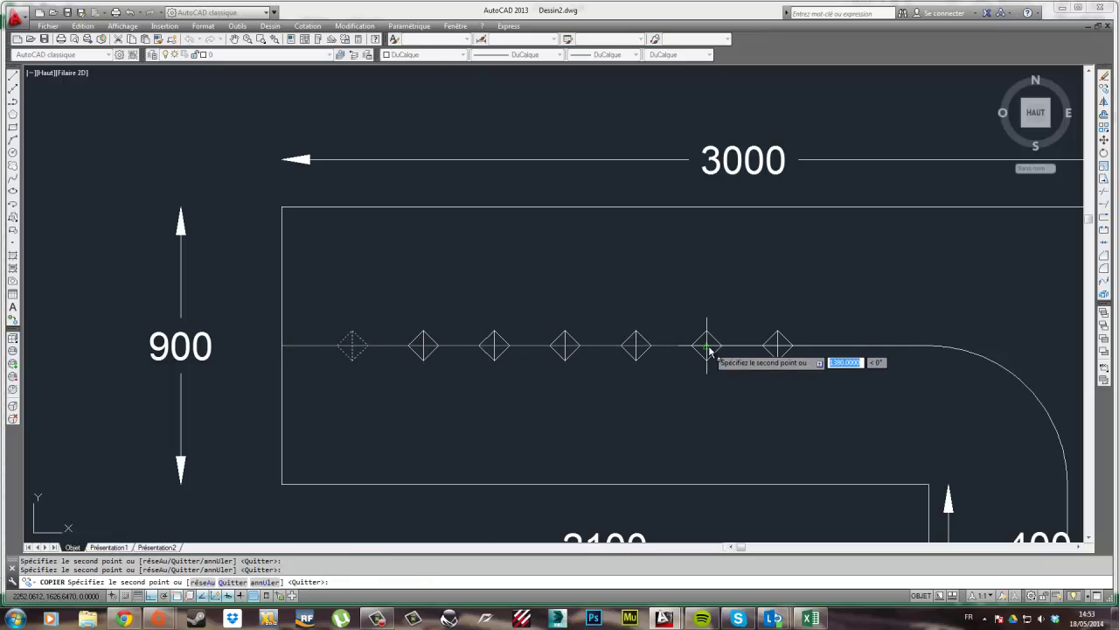
left_click(707, 345)
left_click(777, 345)
middle_click_drag(813, 350, 542, 345)
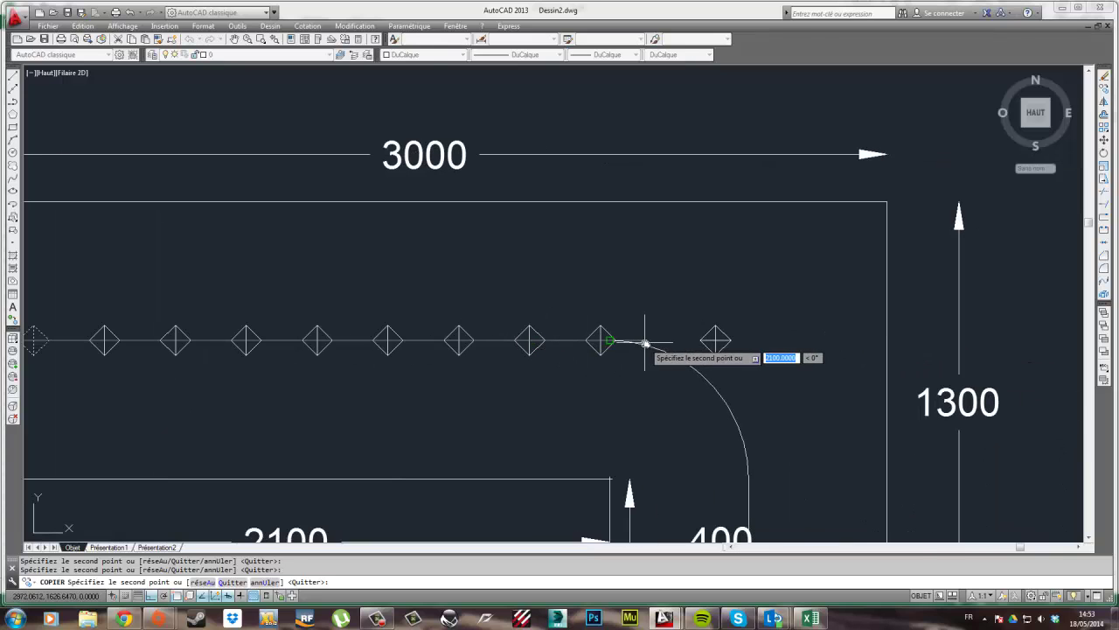
middle_click_drag(685, 344, 507, 295)
scroll(414, 290, "up", 2)
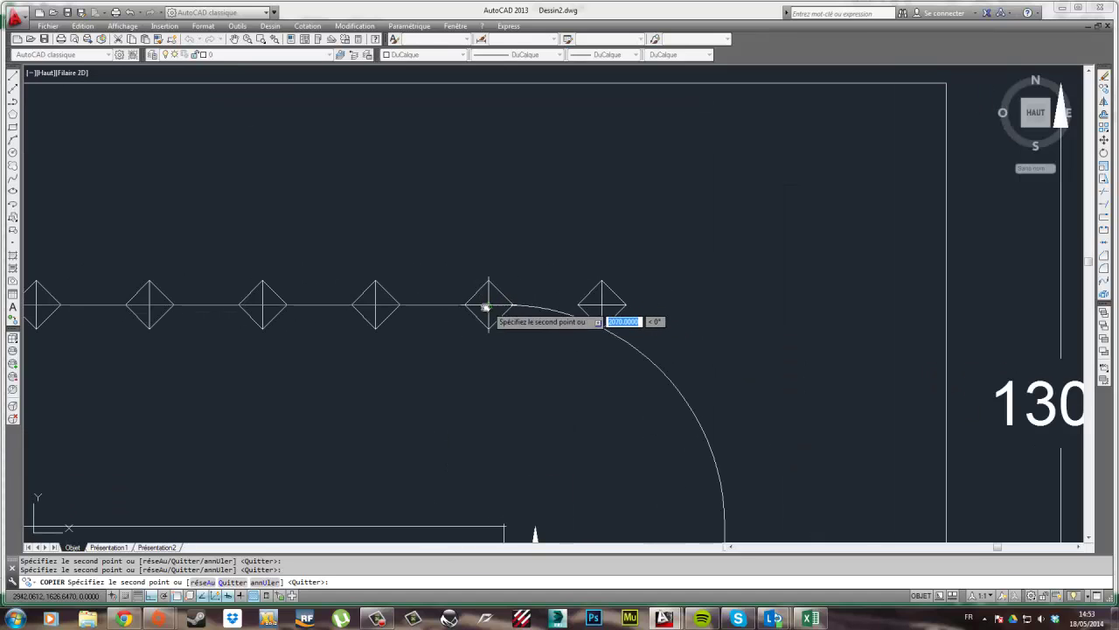
scroll(530, 325, "down", 4)
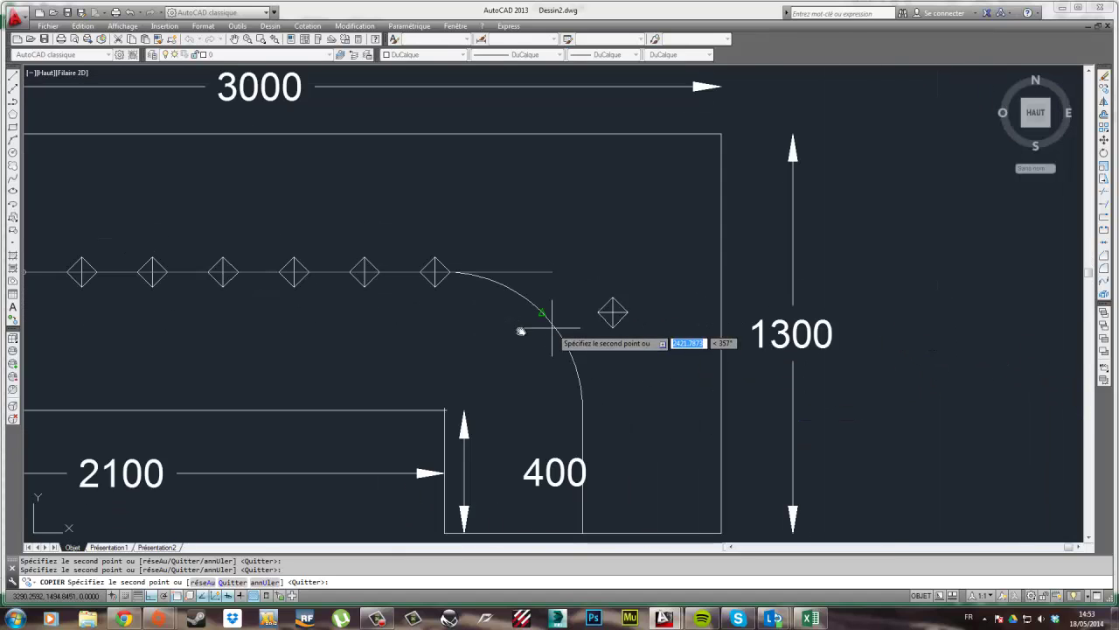
scroll(627, 387, "up", 2)
middle_click_drag(627, 388, 693, 394)
middle_click_drag(318, 310, 429, 312)
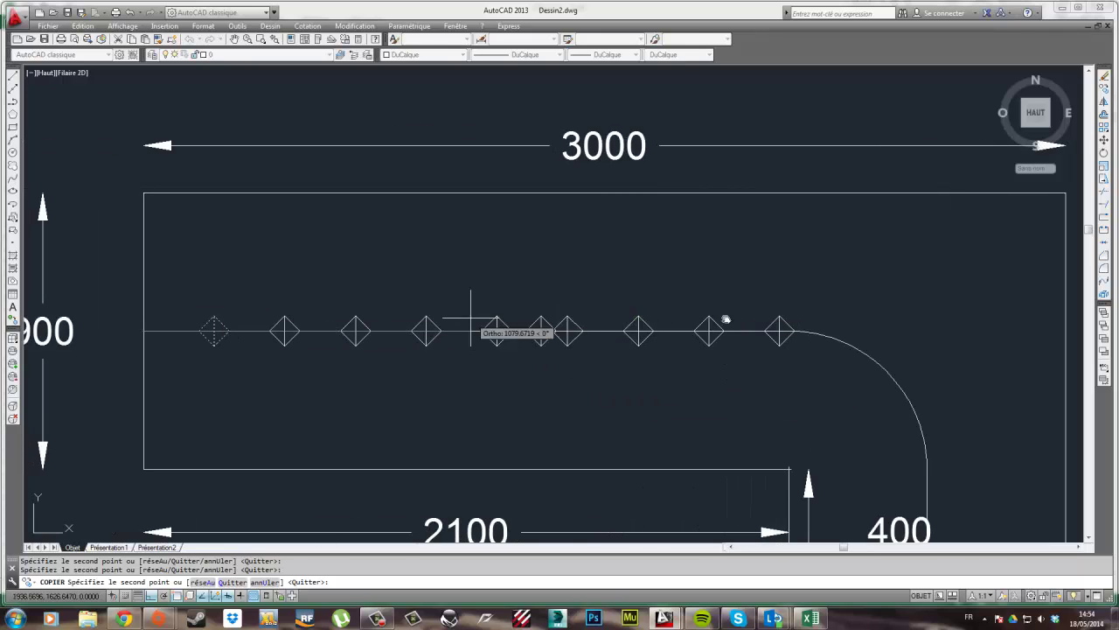
key("Escape")
middle_click_drag(746, 320, 548, 313)
key("Escape")
Draw a circle of radius 230 centred on the second-to-last cross, passing through the centre of the last cross
scroll(517, 317, "down", 2)
scroll(457, 311, "up", 2)
scroll(653, 319, "up", 2)
middle_click_drag(652, 320, 606, 323)
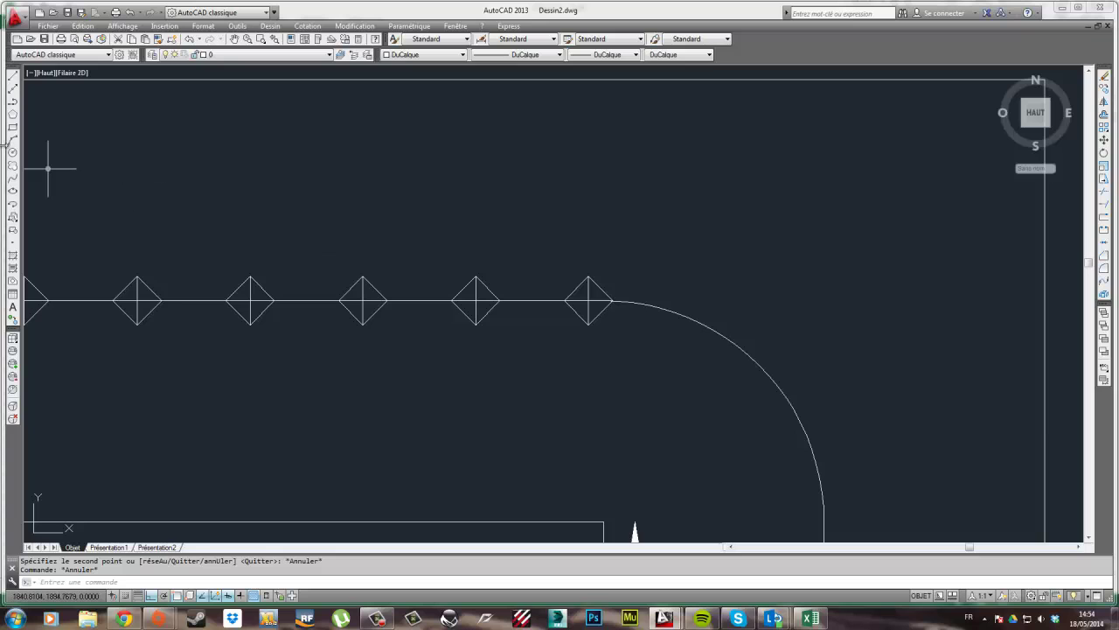
left_click(14, 153)
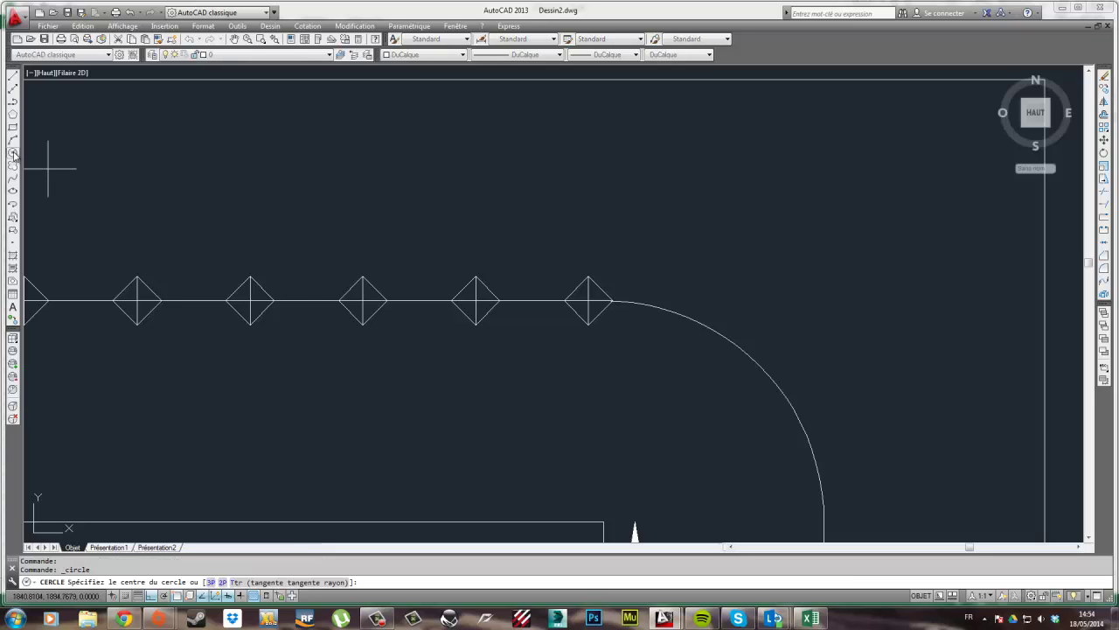
left_click(476, 300)
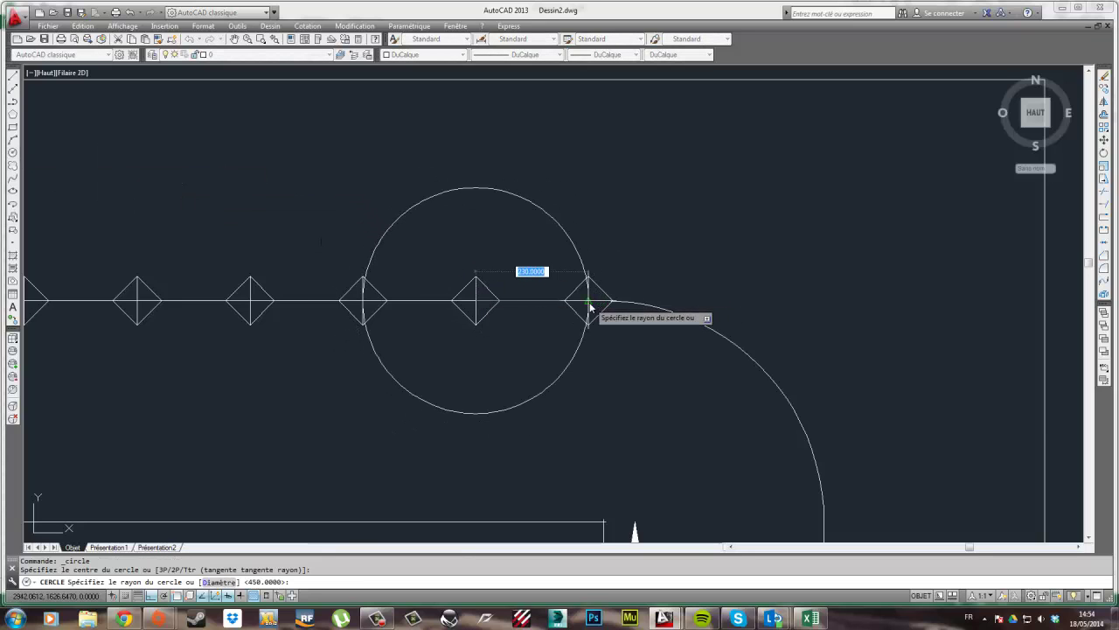
scroll(594, 305, "up", 5)
left_click(587, 308)
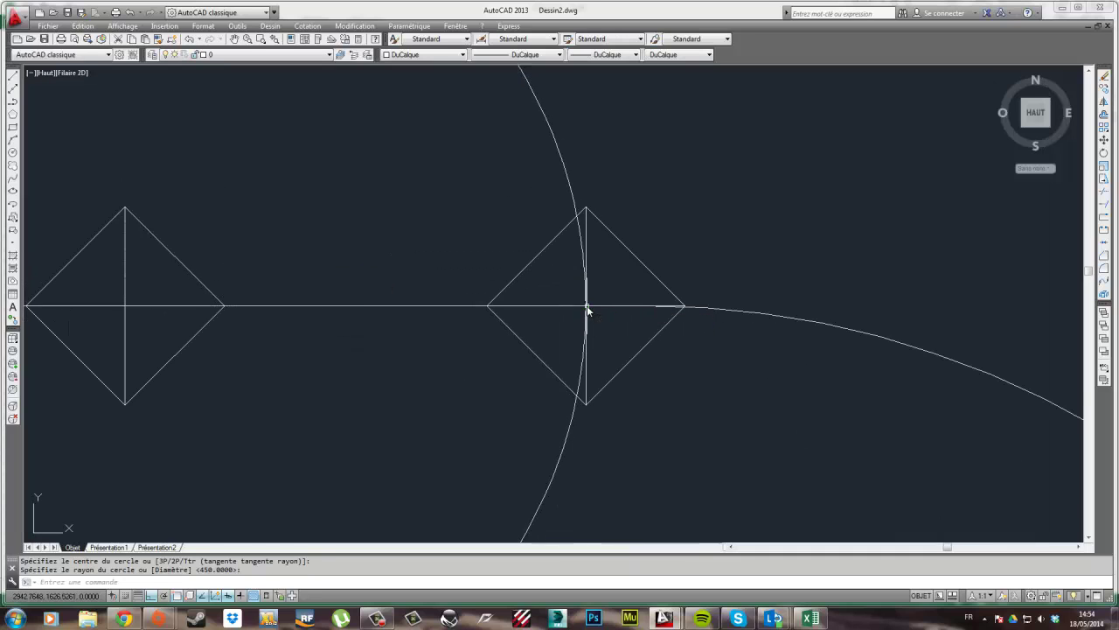
Copy the 230 radius circle from its centre to the centre of the last cross, and erase the original circle
scroll(500, 306, "down", 5)
left_click(494, 256)
left_click(464, 199)
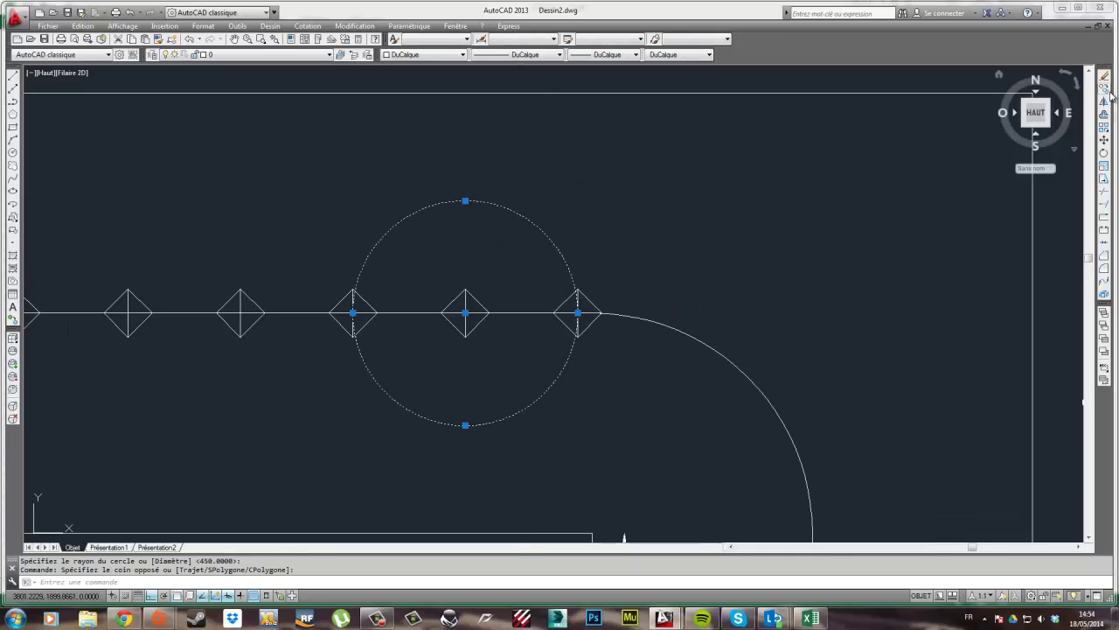
left_click(1106, 90)
left_click(466, 317)
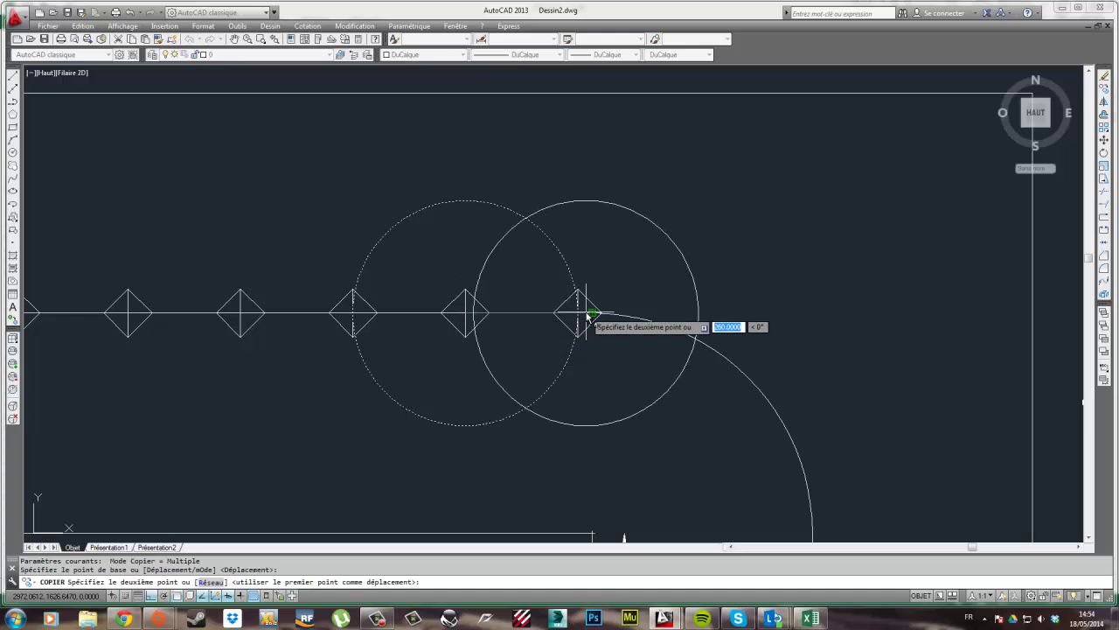
scroll(578, 315, "up", 4)
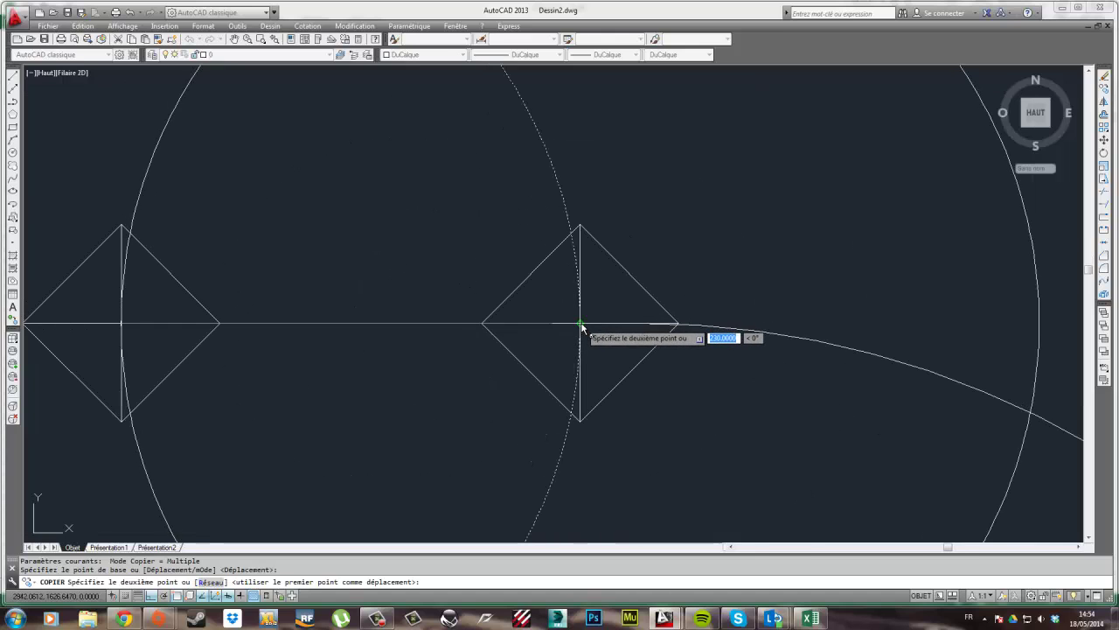
left_click(580, 320)
scroll(569, 319, "down", 6)
key("Escape")
left_click(398, 219)
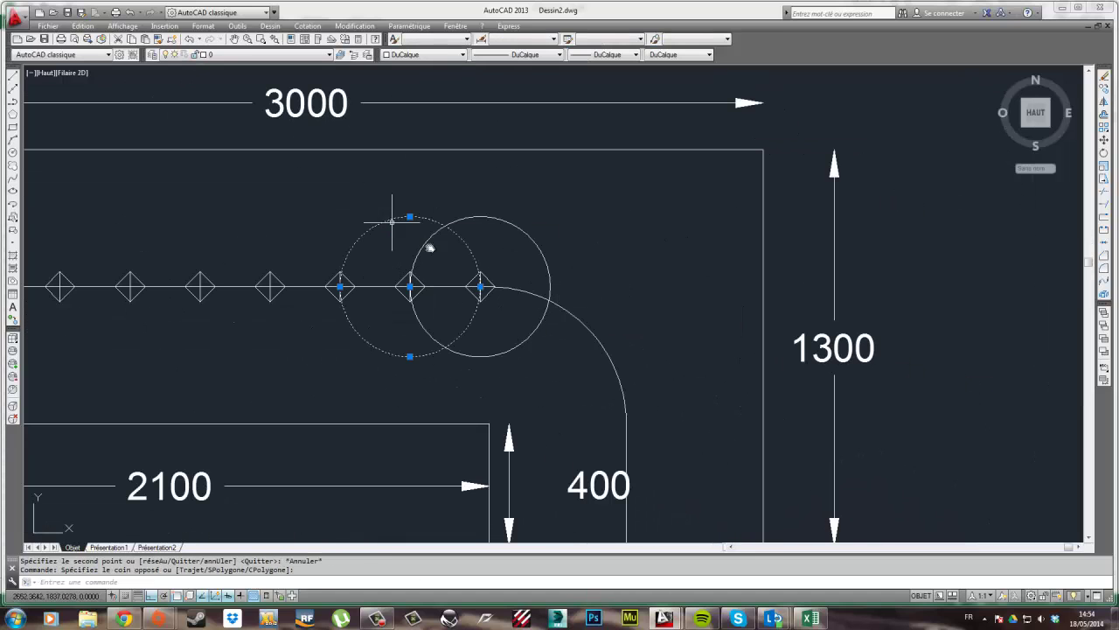
key("Delete")
Copy the last croix block by its centre to the intersection of the circle and the curved walking line
scroll(480, 284, "up", 4)
left_click(435, 255)
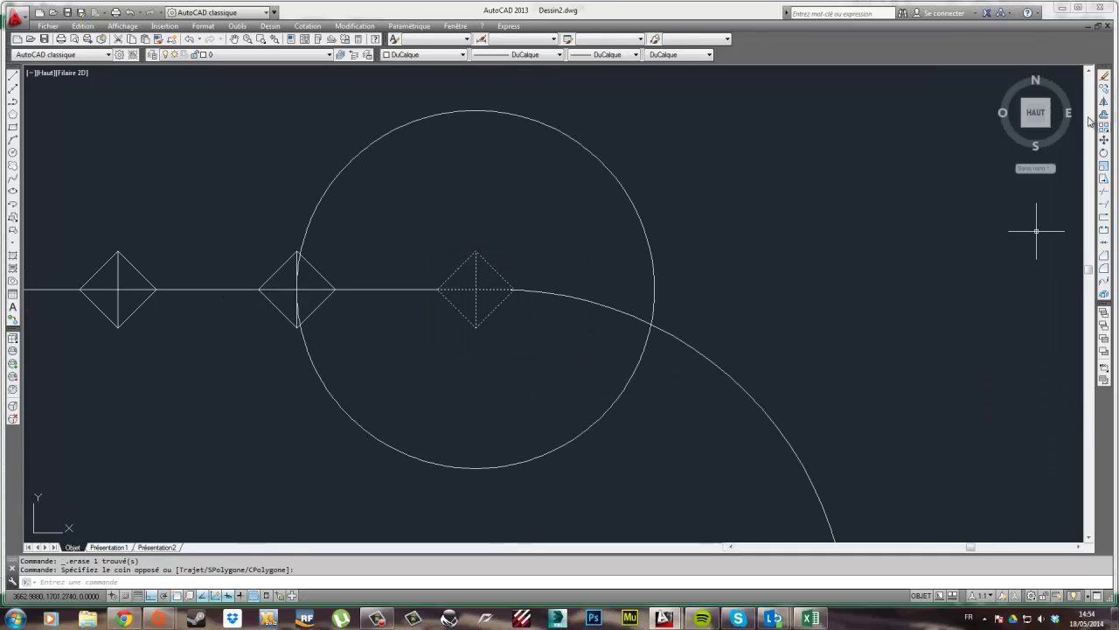
left_click(1103, 88)
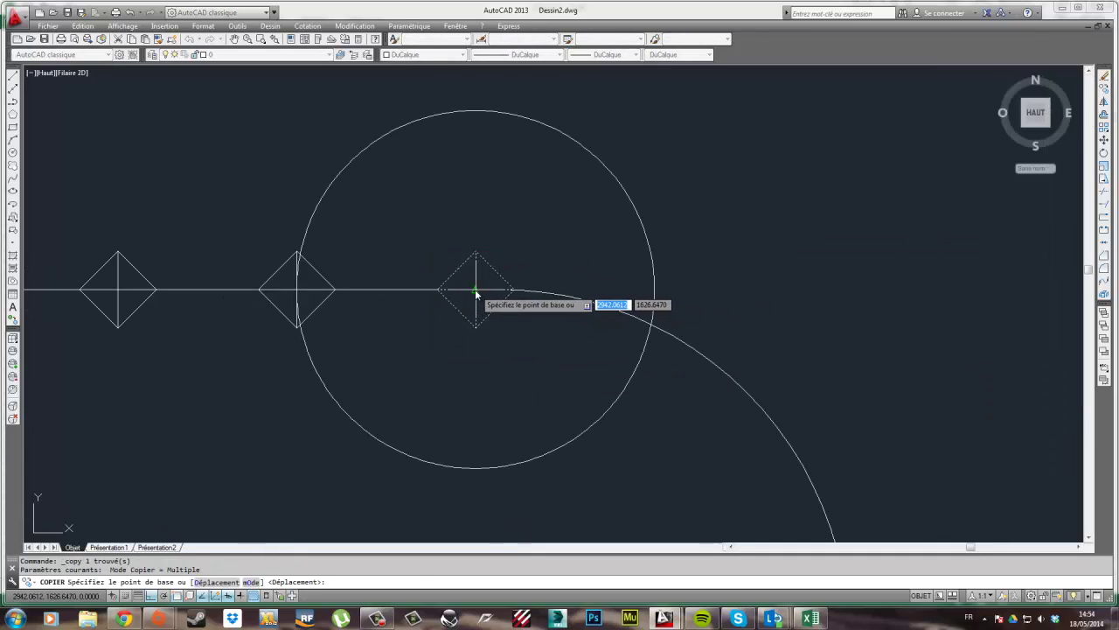
left_click(476, 290)
left_click(651, 323)
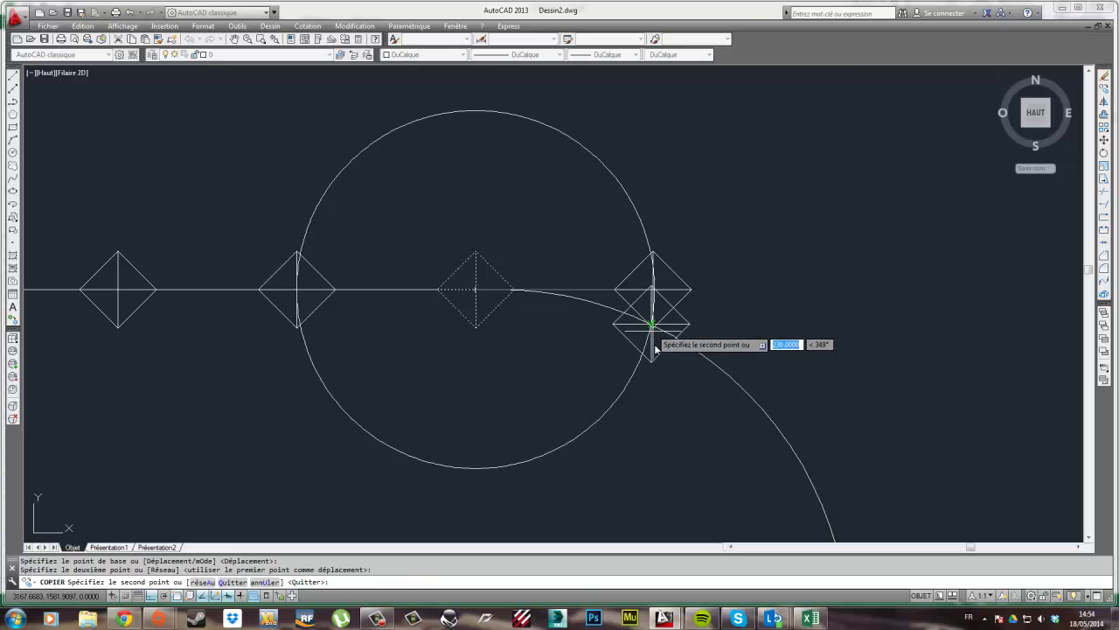
key("Escape")
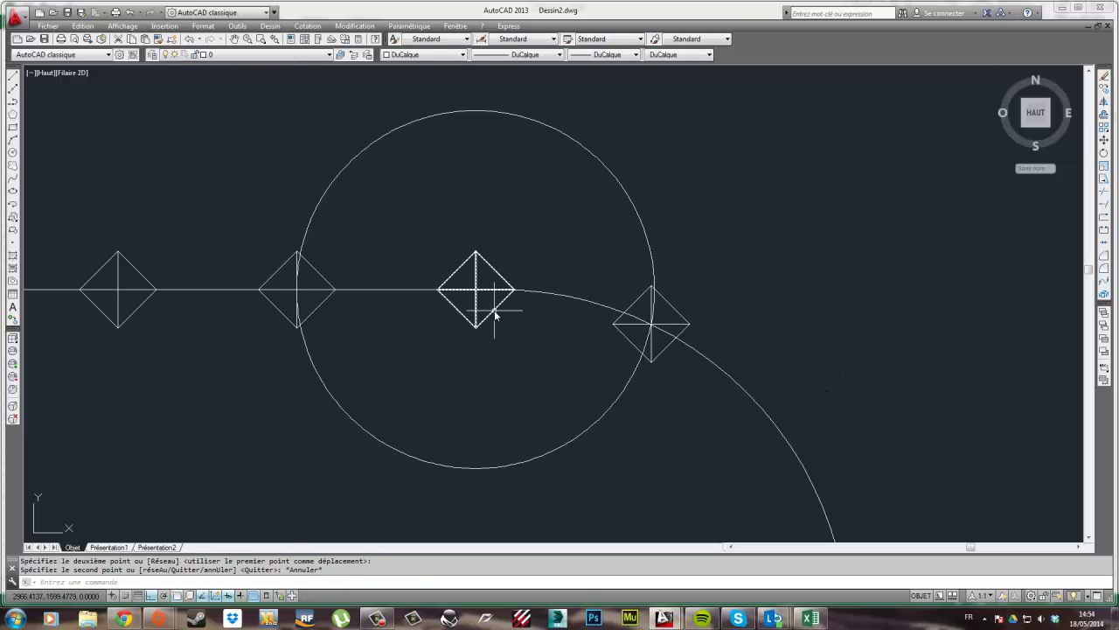
Copy the circle by its centre to the cross on the curve and to each successive circle intersection along the walking line towards its lower end
middle_click_drag(580, 418, 563, 412)
scroll(527, 286, "down", 2)
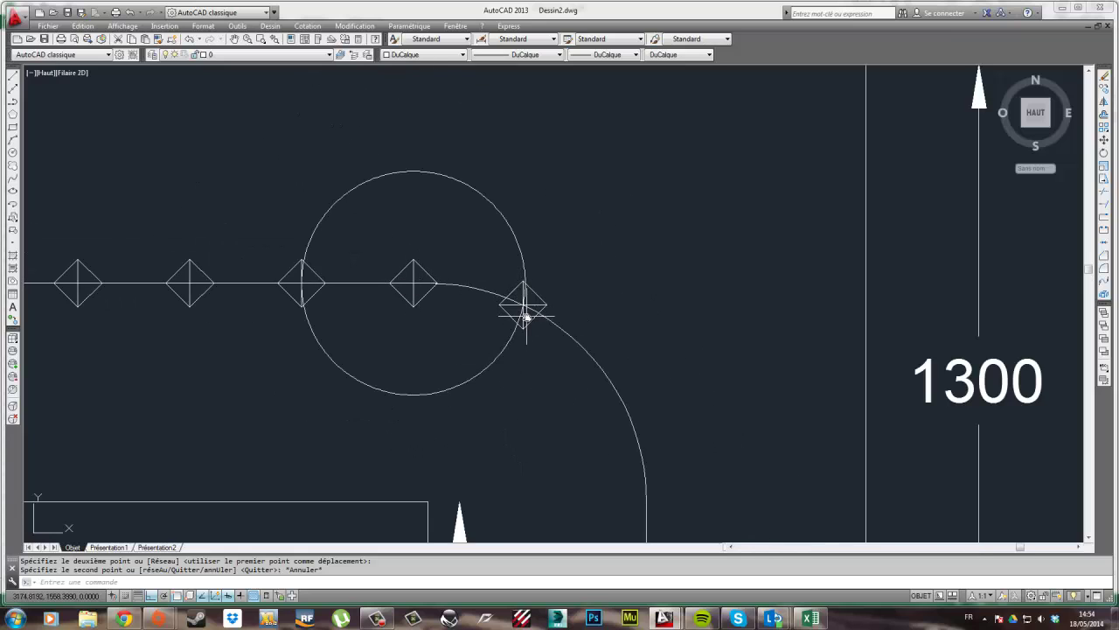
scroll(442, 348, "down", 1)
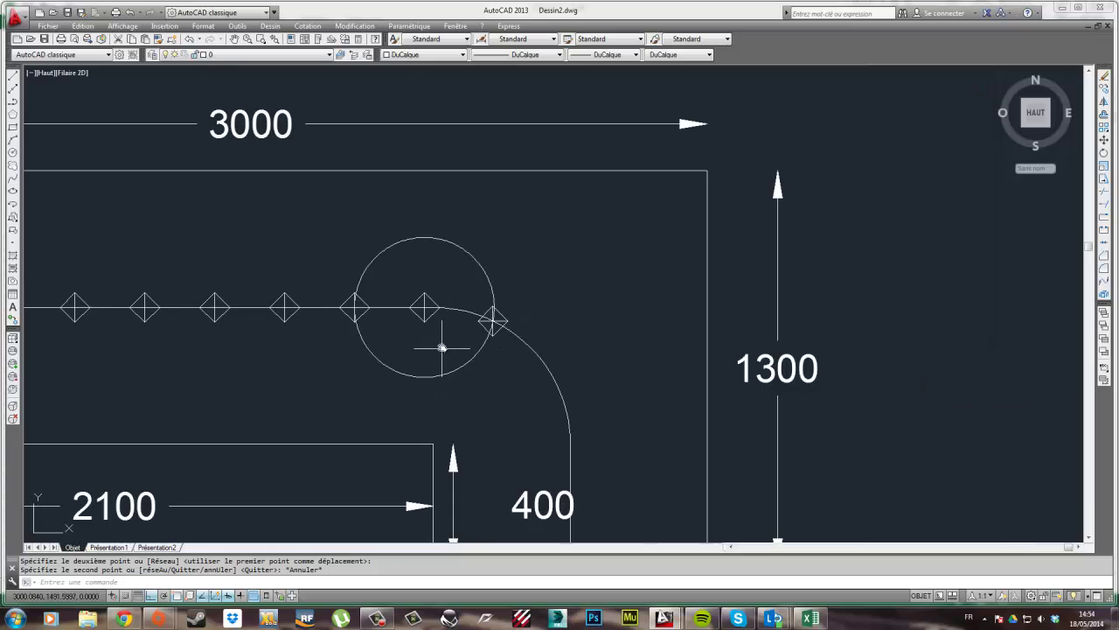
middle_click_drag(442, 348, 403, 294)
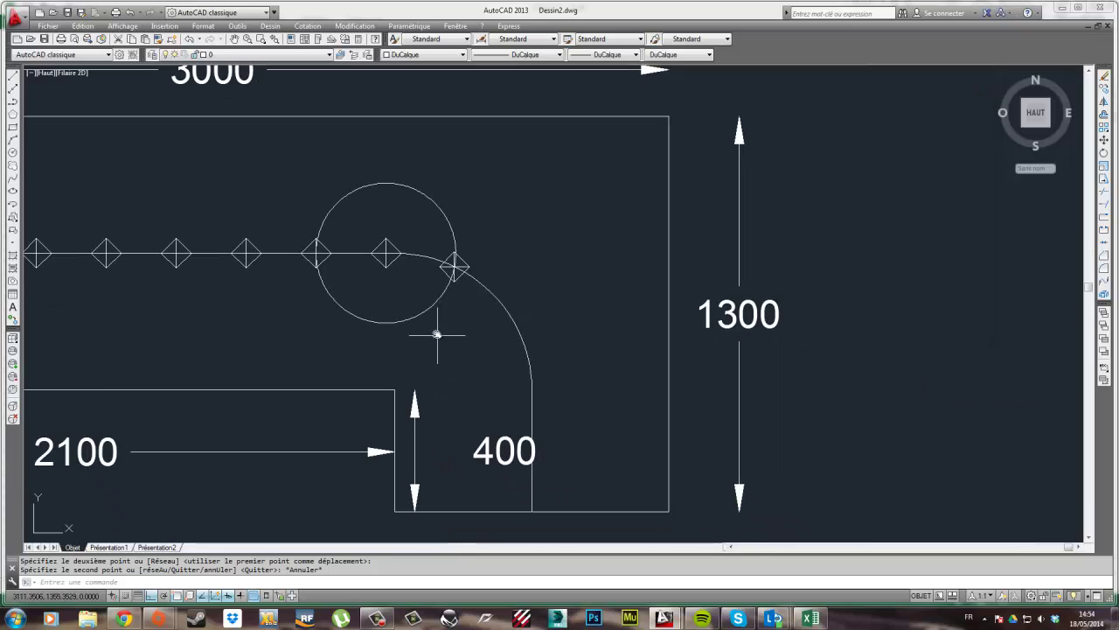
left_click(438, 334)
left_click(400, 300)
left_click(1103, 89)
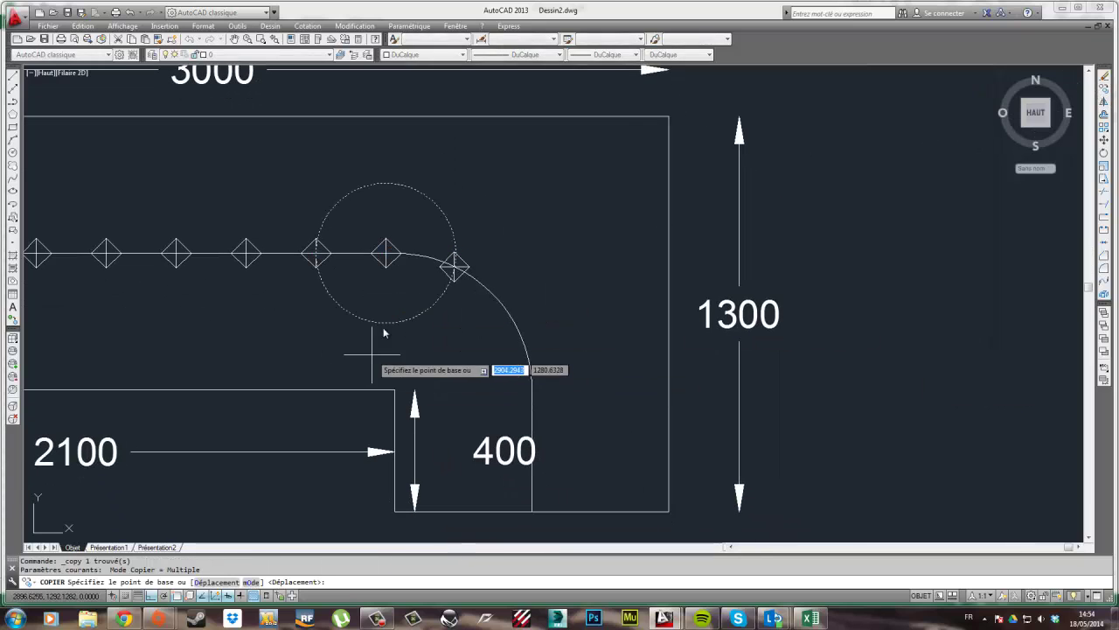
scroll(407, 263, "up", 4)
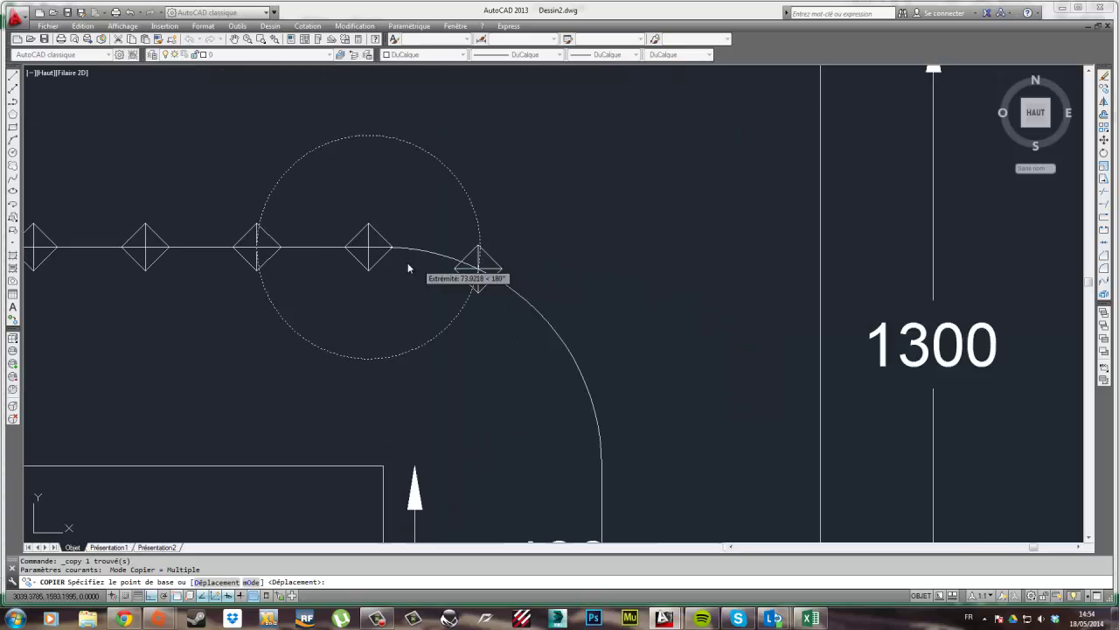
left_click(346, 236)
scroll(522, 262, "up", 8)
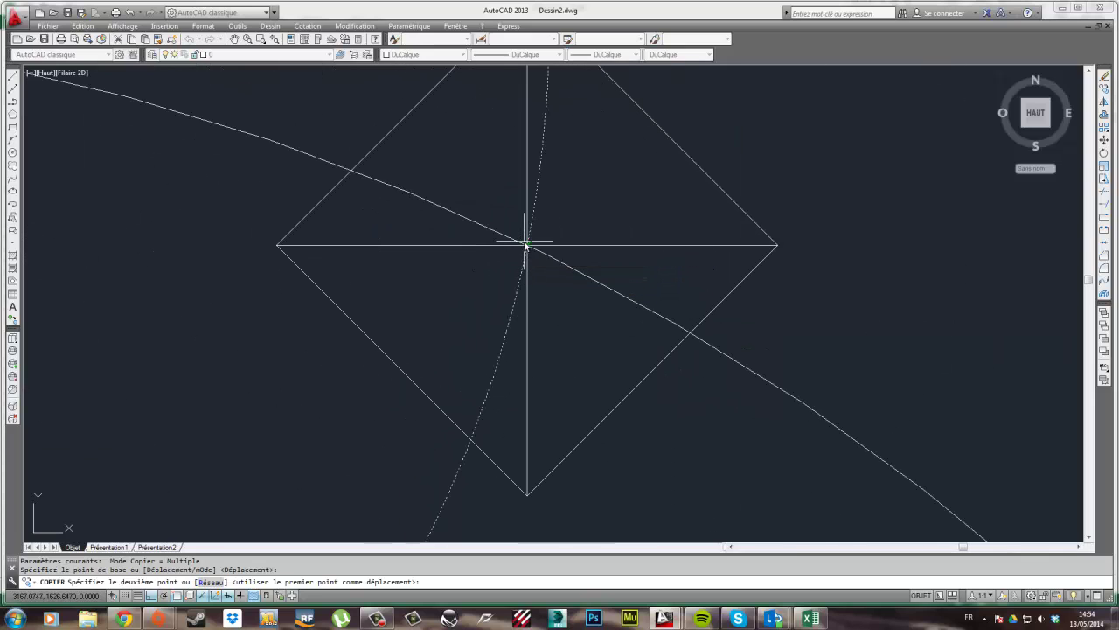
left_click(524, 243)
scroll(744, 387, "down", 5)
middle_click_drag(744, 387, 425, 245)
left_click(424, 267)
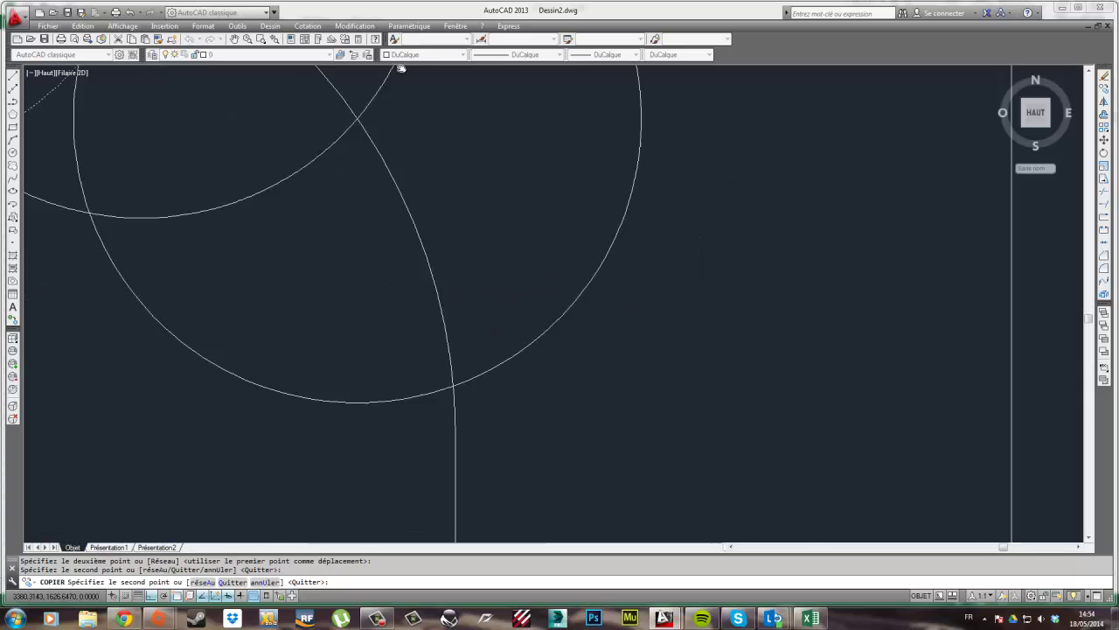
scroll(467, 250, "down", 3)
left_click(465, 208)
scroll(536, 210, "up", 10)
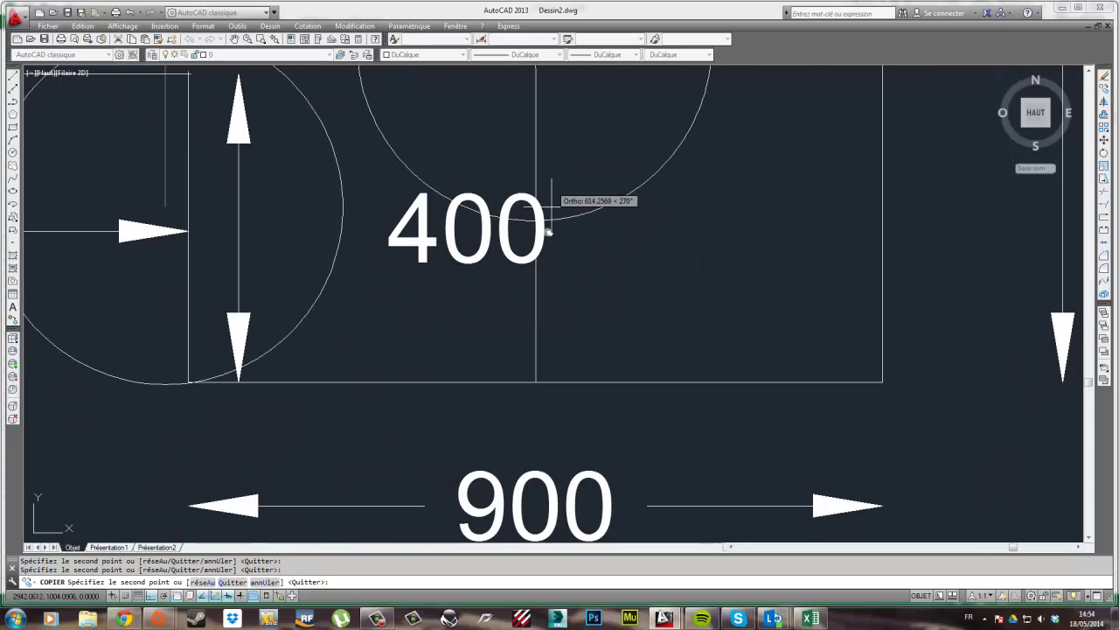
scroll(540, 203, "down", 1)
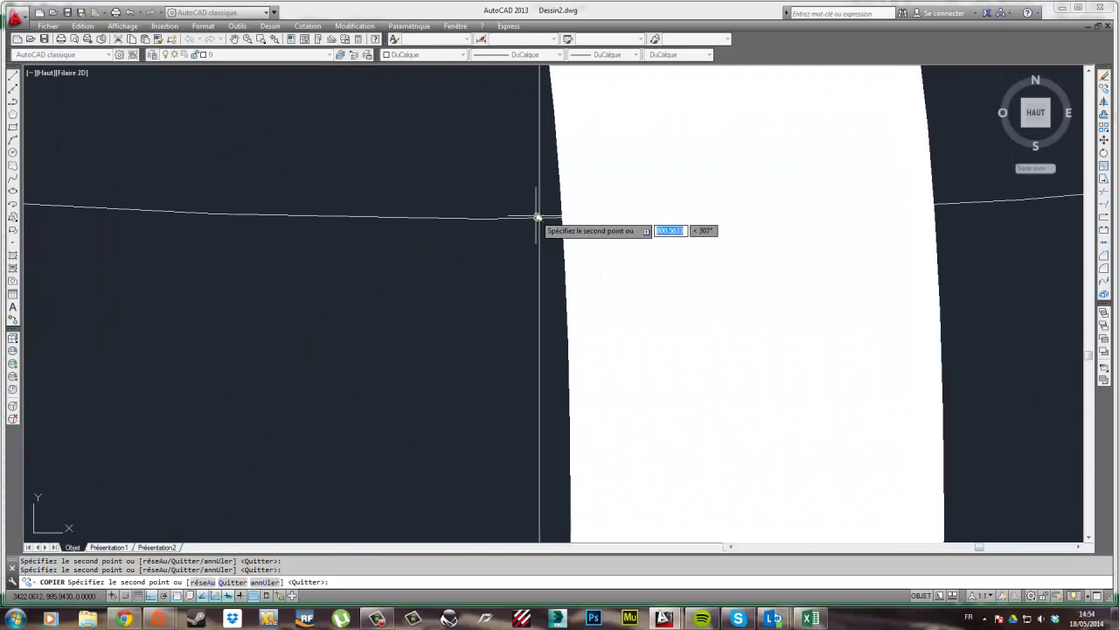
scroll(542, 218, "down", 8)
key("Escape")
scroll(521, 161, "down", 5)
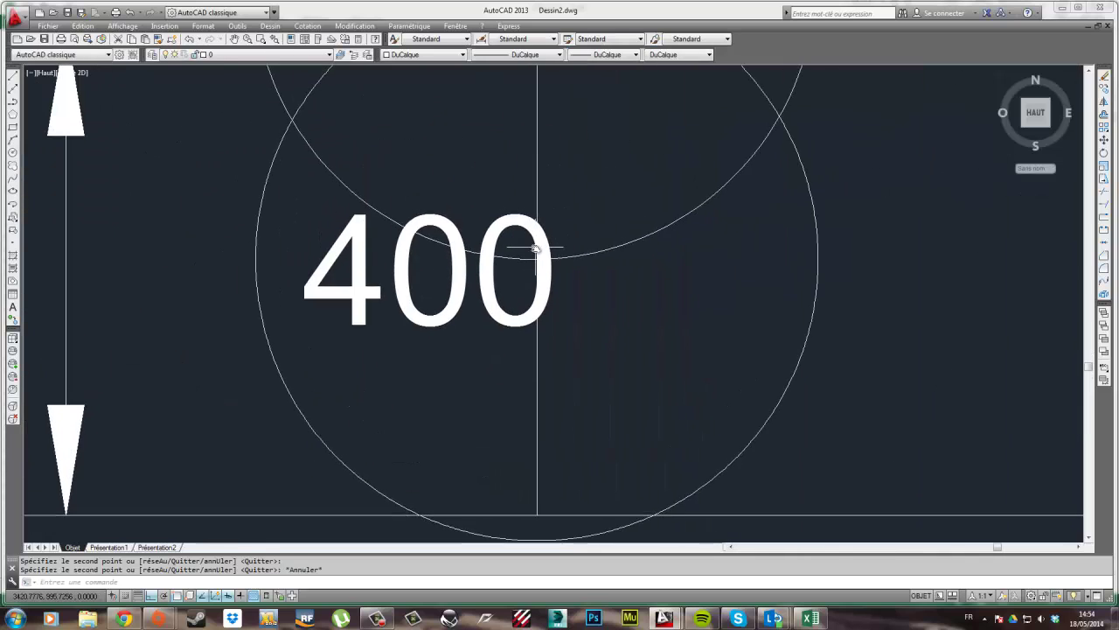
Copy the last croix block by its centre to each remaining intersection of the circles with the walking line, down to its lower end
scroll(472, 275, "up", 5)
scroll(478, 277, "up", 2)
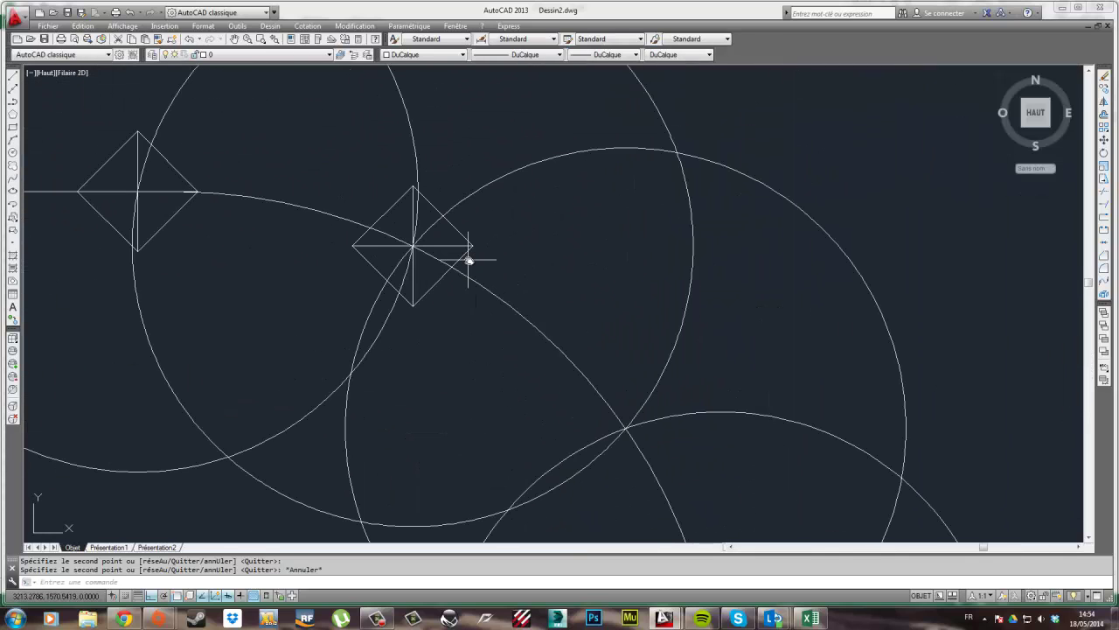
scroll(469, 255, "down", 2)
middle_click_drag(478, 256, 472, 204)
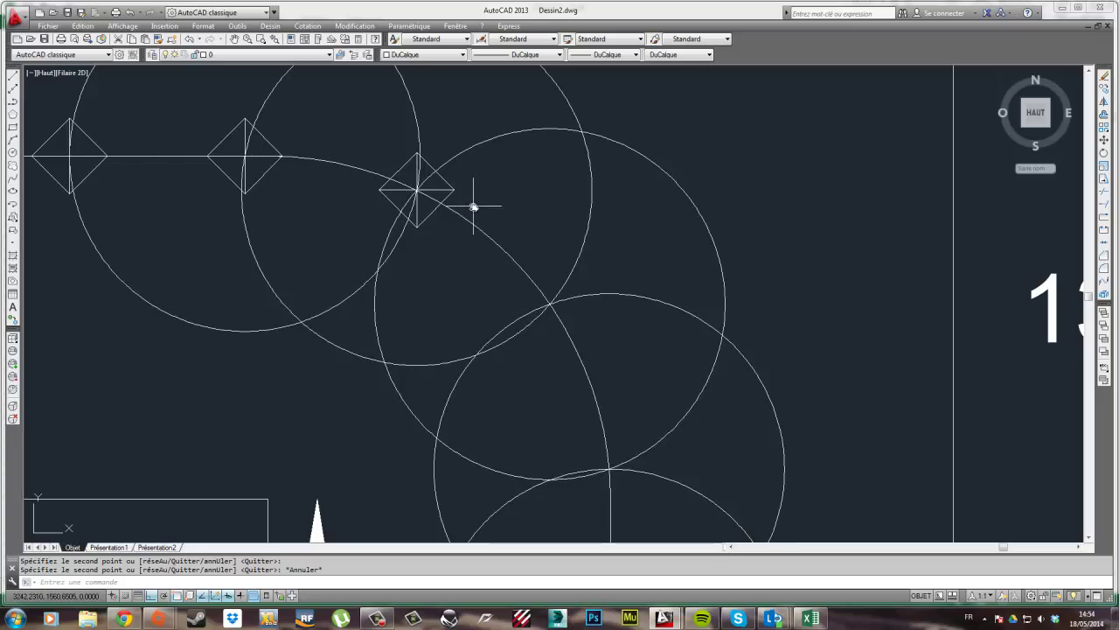
left_click(463, 186)
left_click(449, 182)
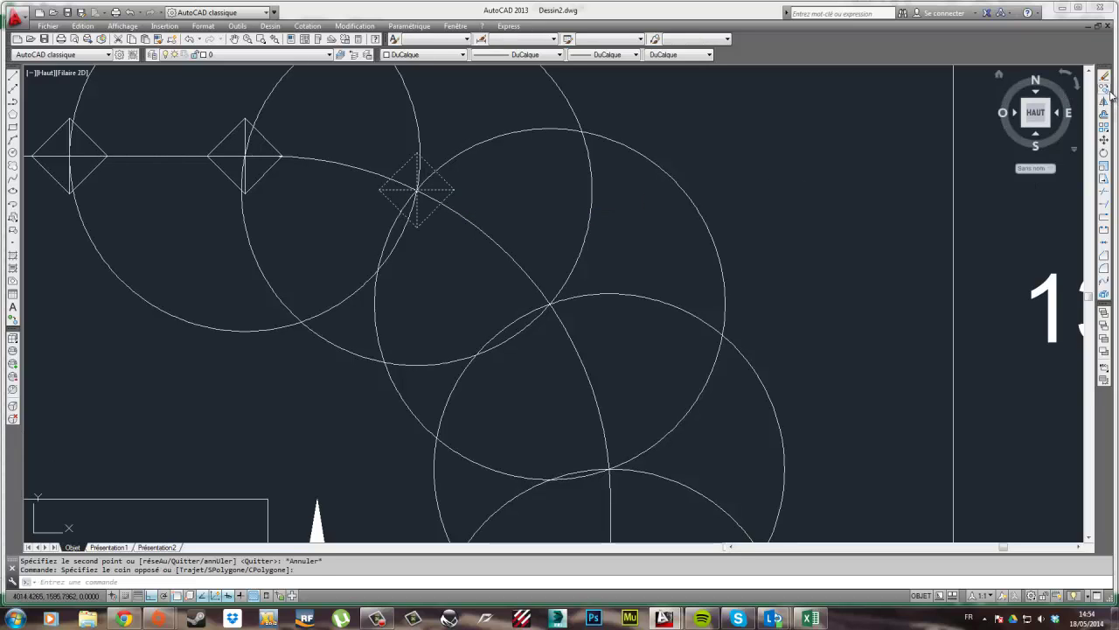
left_click(1104, 88)
scroll(404, 197, "up", 8)
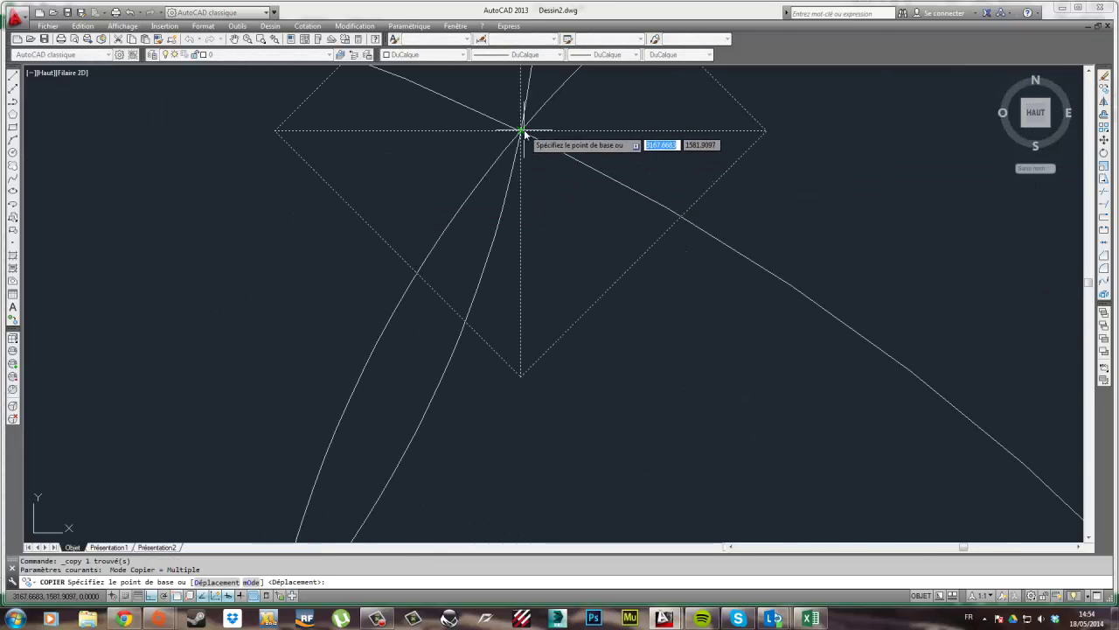
left_click(521, 131)
scroll(479, 280, "down", 6)
scroll(479, 280, "down", 2)
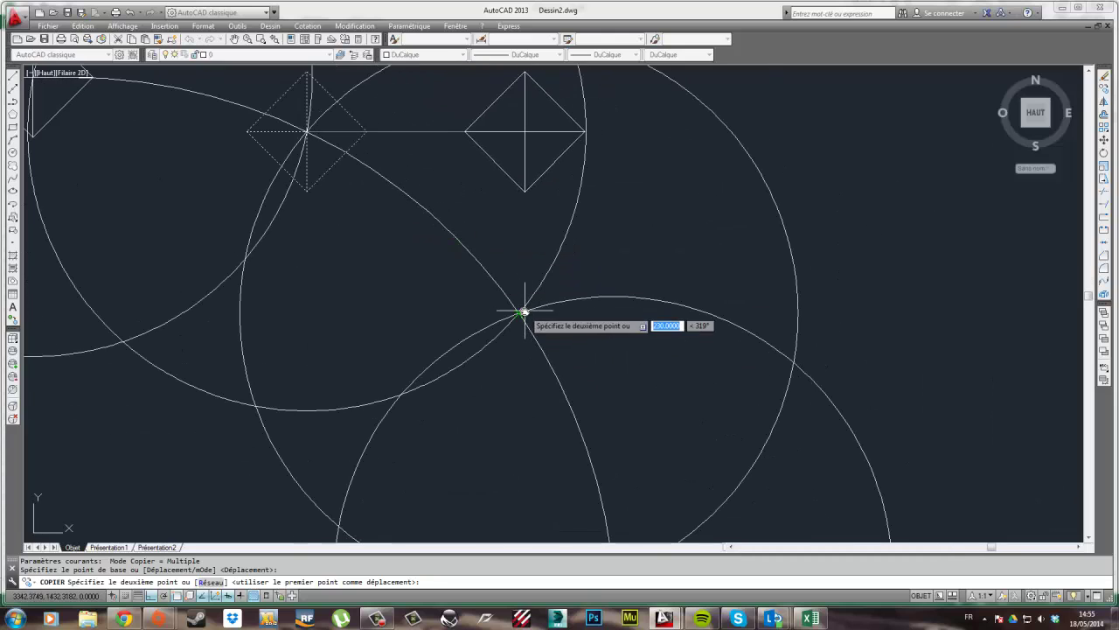
left_click(522, 317)
scroll(562, 372, "up", 2)
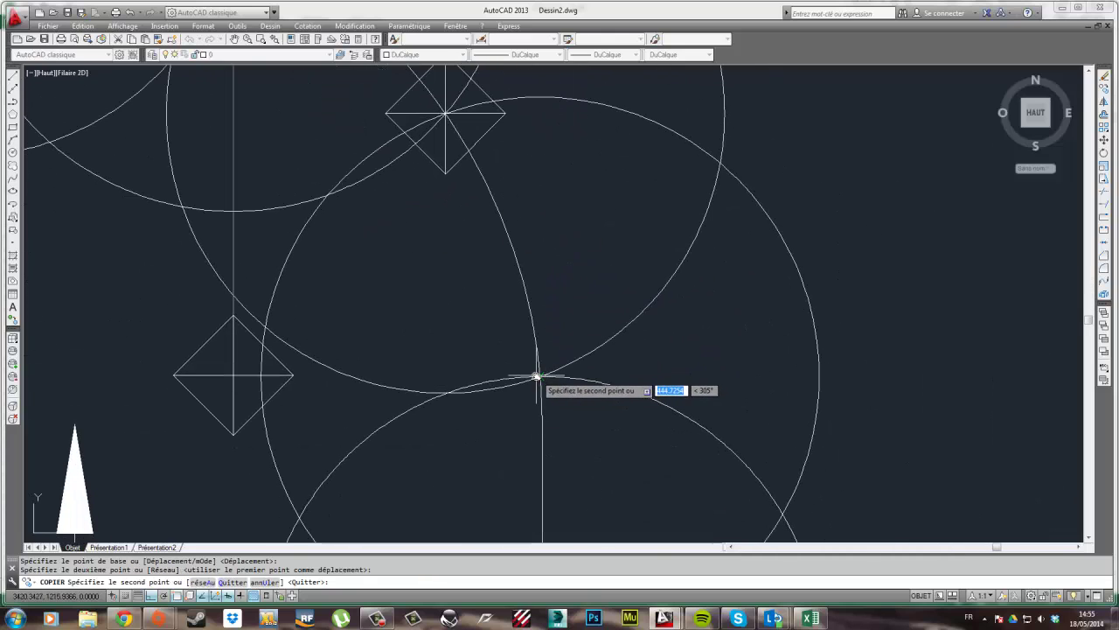
left_click(539, 378)
scroll(551, 332, "up", 5)
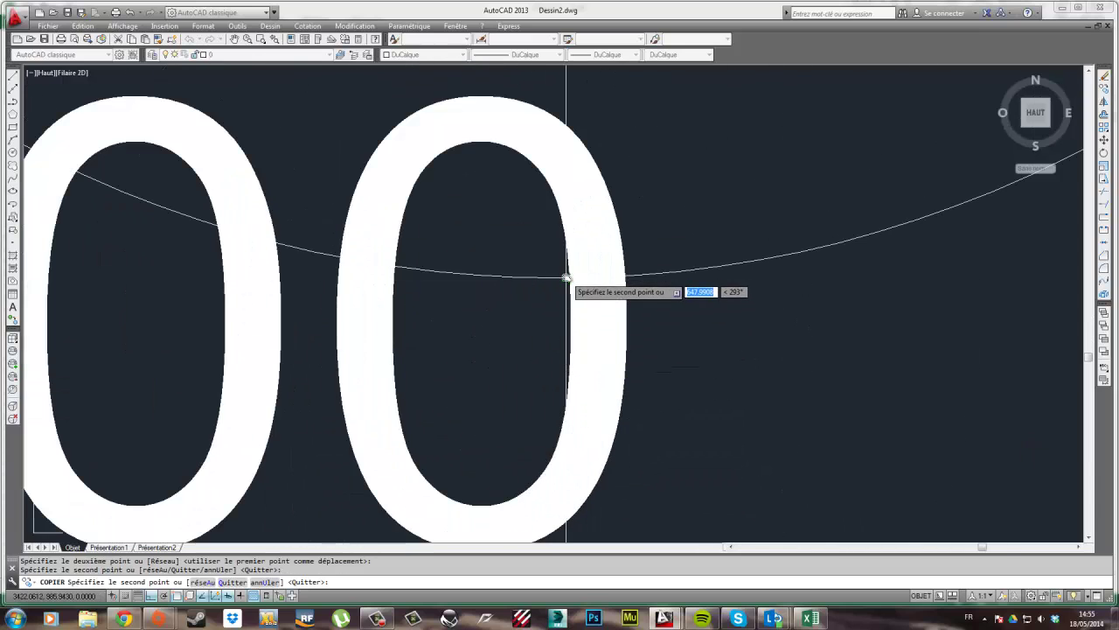
scroll(564, 306, "down", 5)
key("Escape")
Try to erase the construction circles around the curved and lower parts of the walking line
middle_click_drag(657, 269, 455, 385)
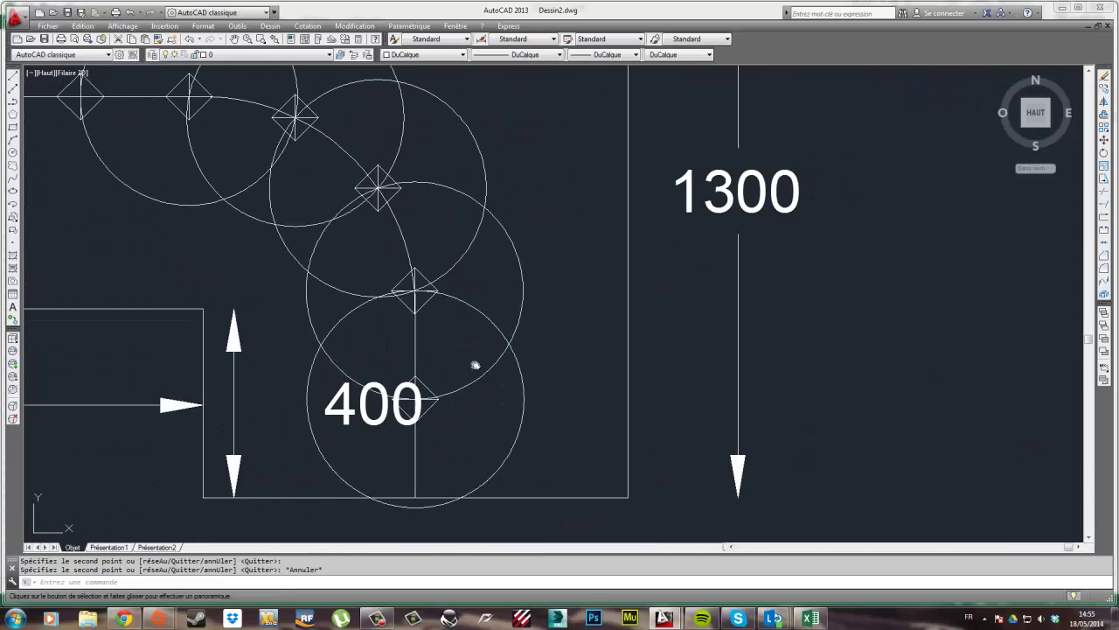
left_click(554, 406)
left_click(437, 130)
key("Delete")
middle_click_drag(396, 62, 560, 300)
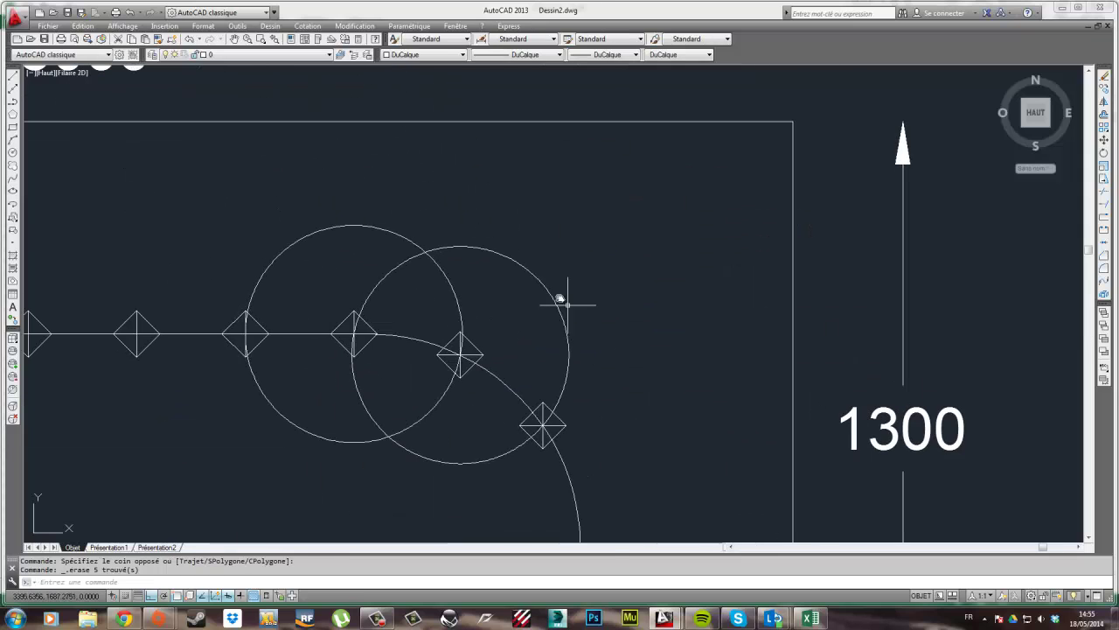
left_click(501, 281)
left_click(364, 234)
key("Delete")
scroll(365, 234, "down", 6)
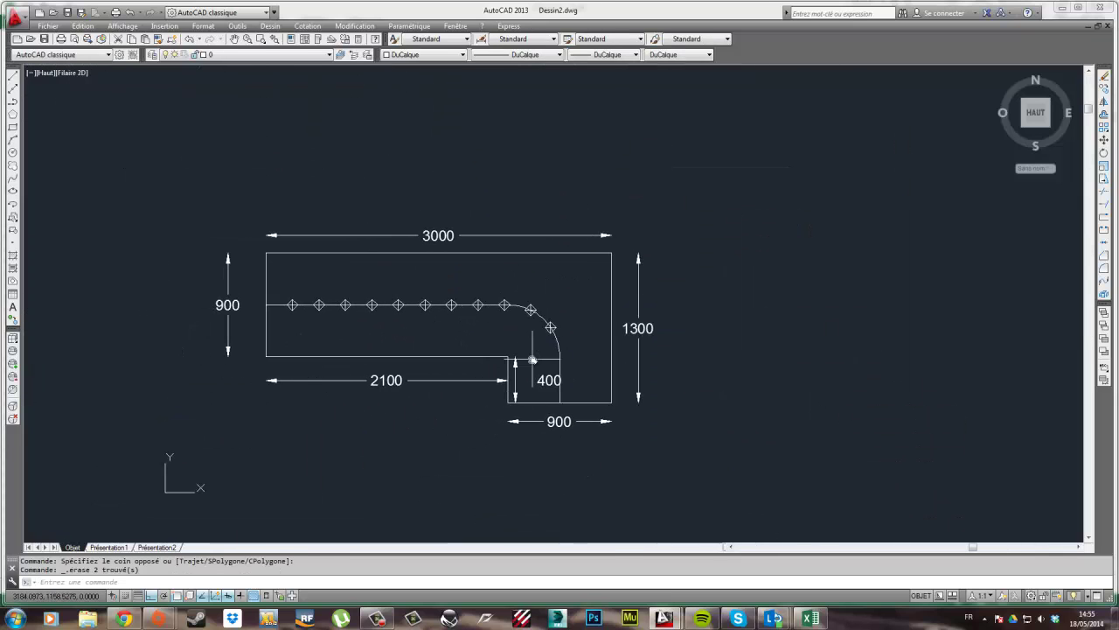
Undo the last two erasures around the curved part of the walking line
key("ctrl+z")
scroll(544, 370, "up", 3)
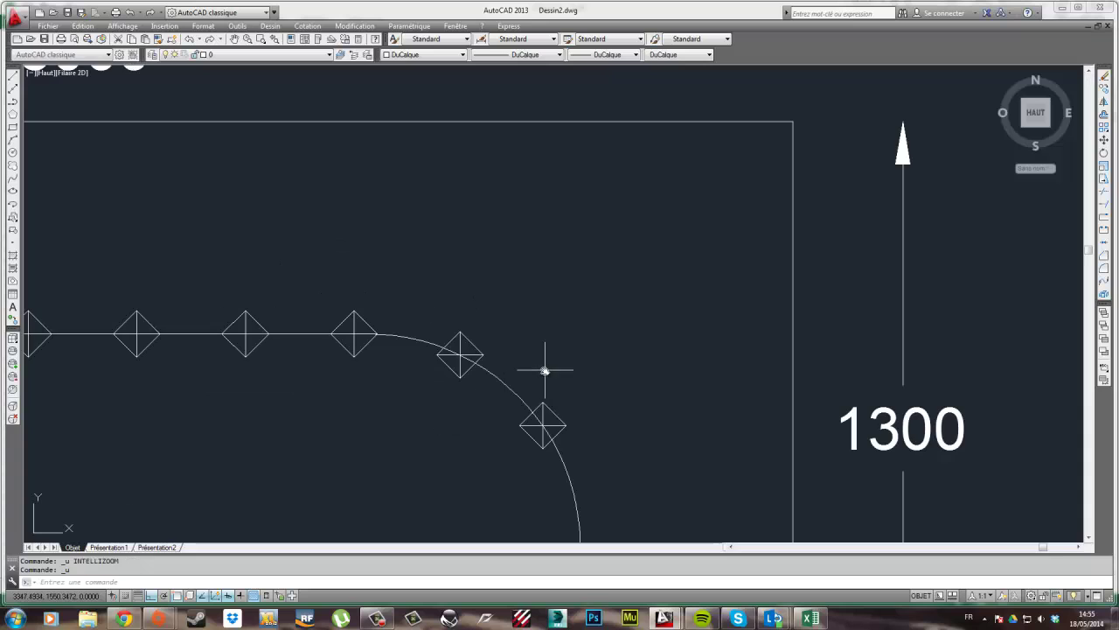
key("ctrl+z")
scroll(550, 420, "up", 2)
key("ctrl+z")
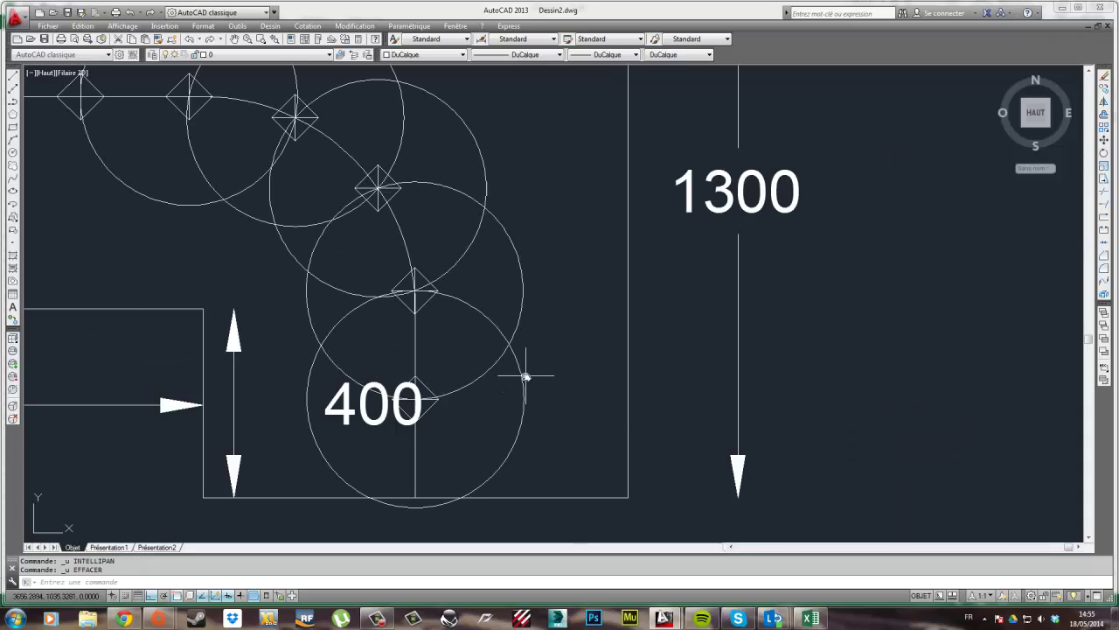
Erase all the construction circles along the curved walking line, leaving the croix blocks in place
left_click(555, 440)
left_click(472, 264)
key("Delete")
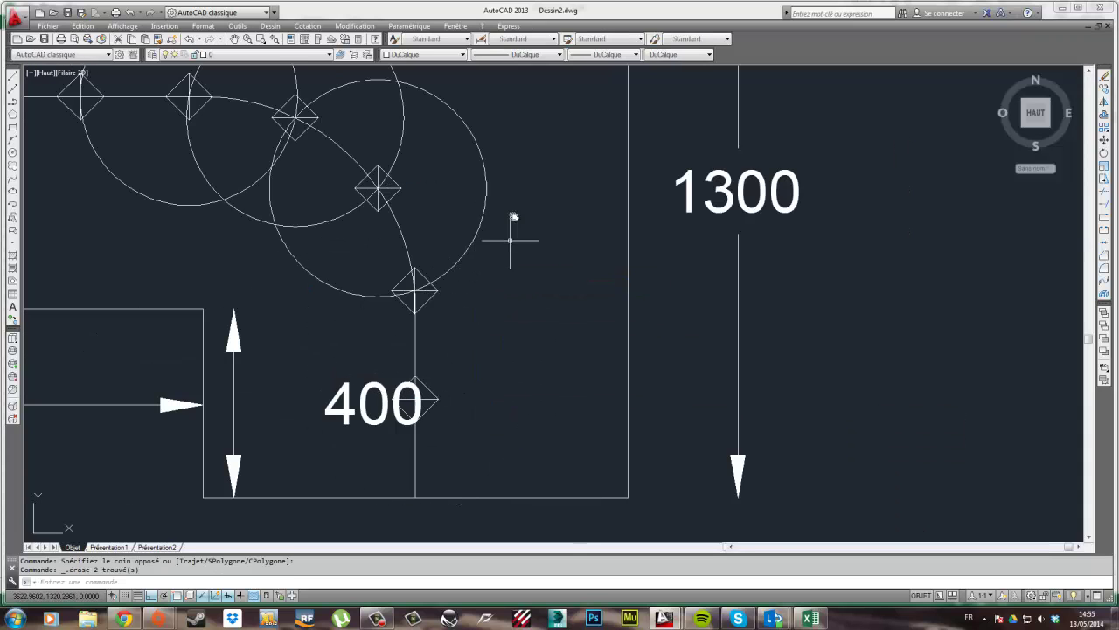
left_click(502, 157)
left_click(399, 82)
middle_click_drag(415, 157, 725, 432)
key("Delete")
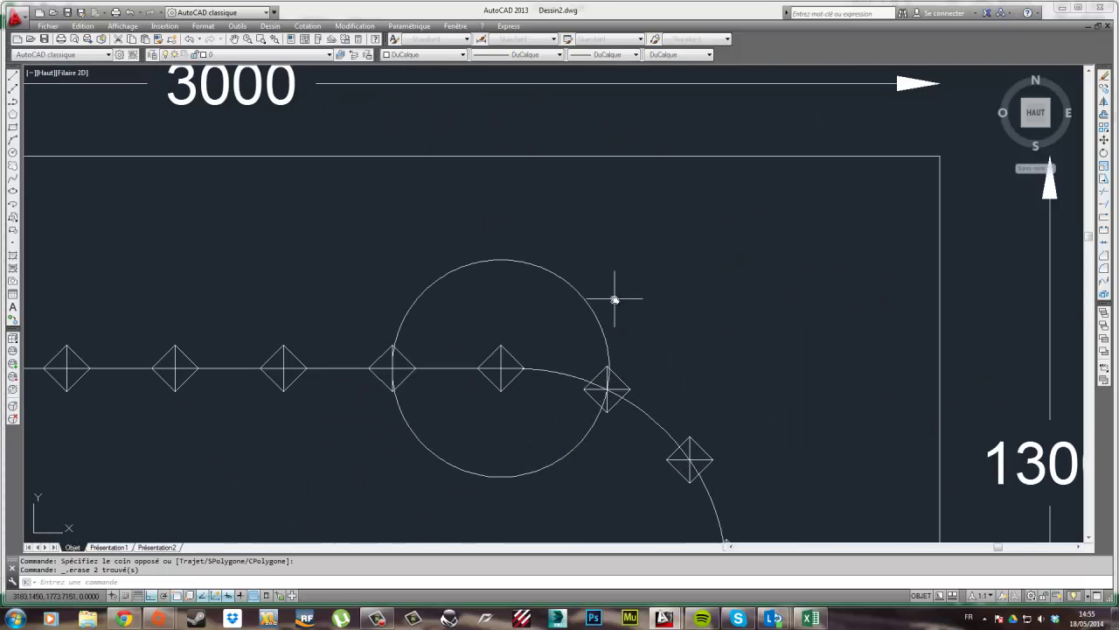
left_click(480, 252)
key("Delete")
scroll(490, 258, "down", 3)
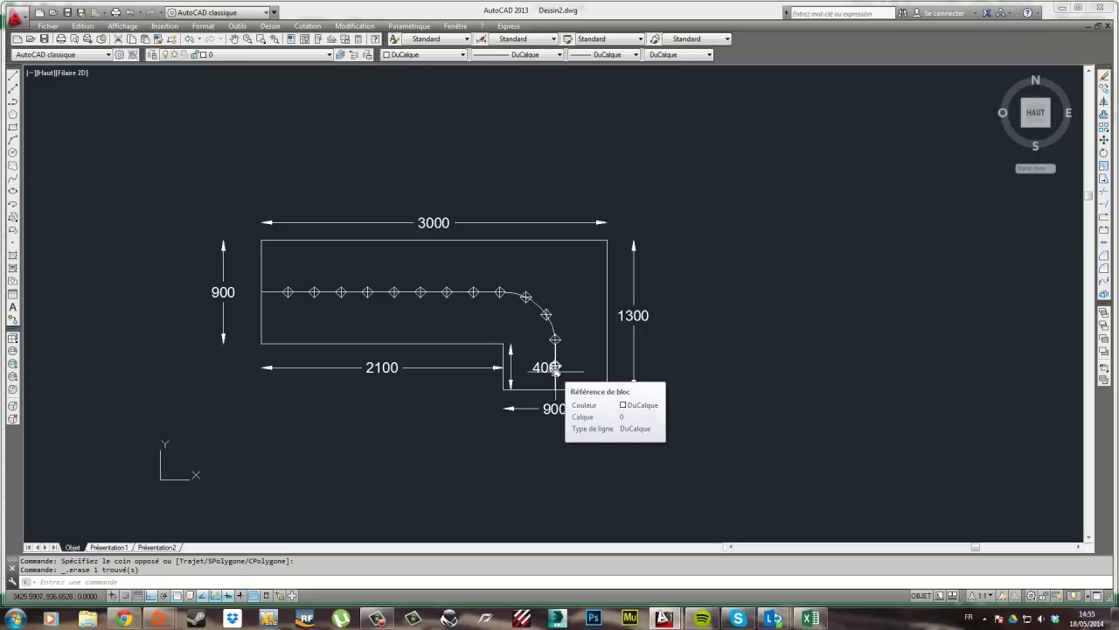
Sketch a freehand three-step stair profile of vertical and horizontal lines above the left end of the plan
middle_click_drag(425, 332, 456, 320)
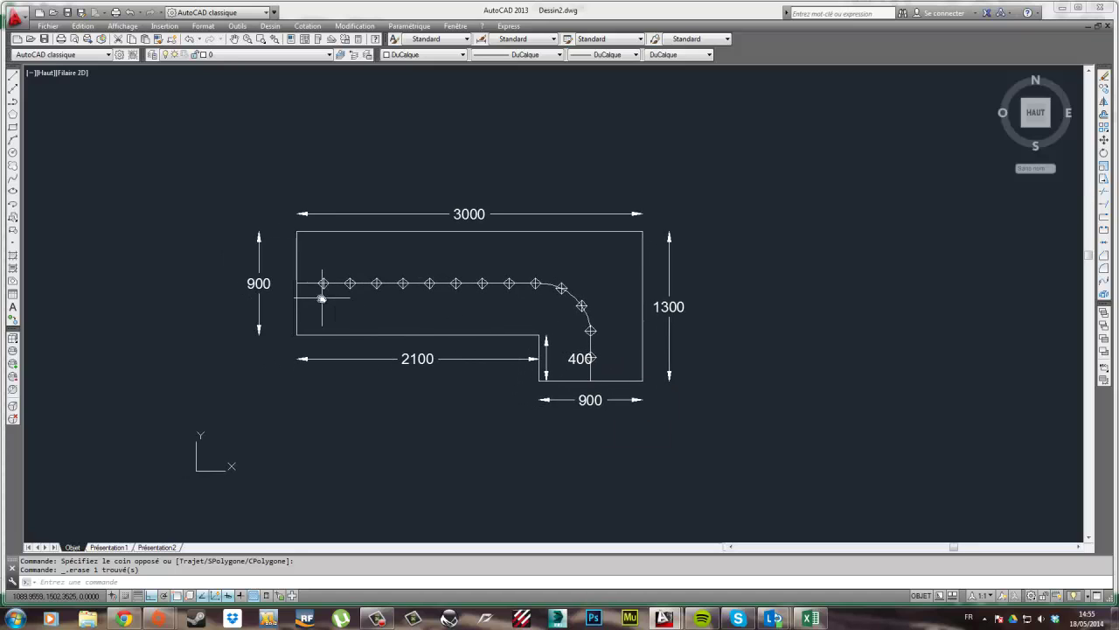
scroll(323, 284, "up", 5)
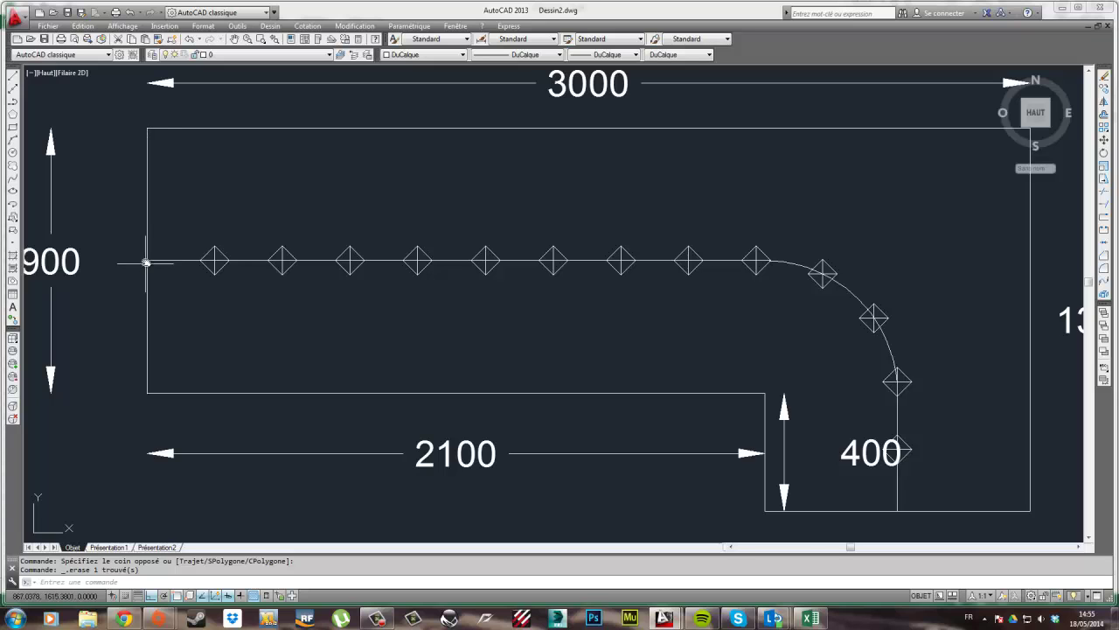
scroll(294, 299, "down", 3)
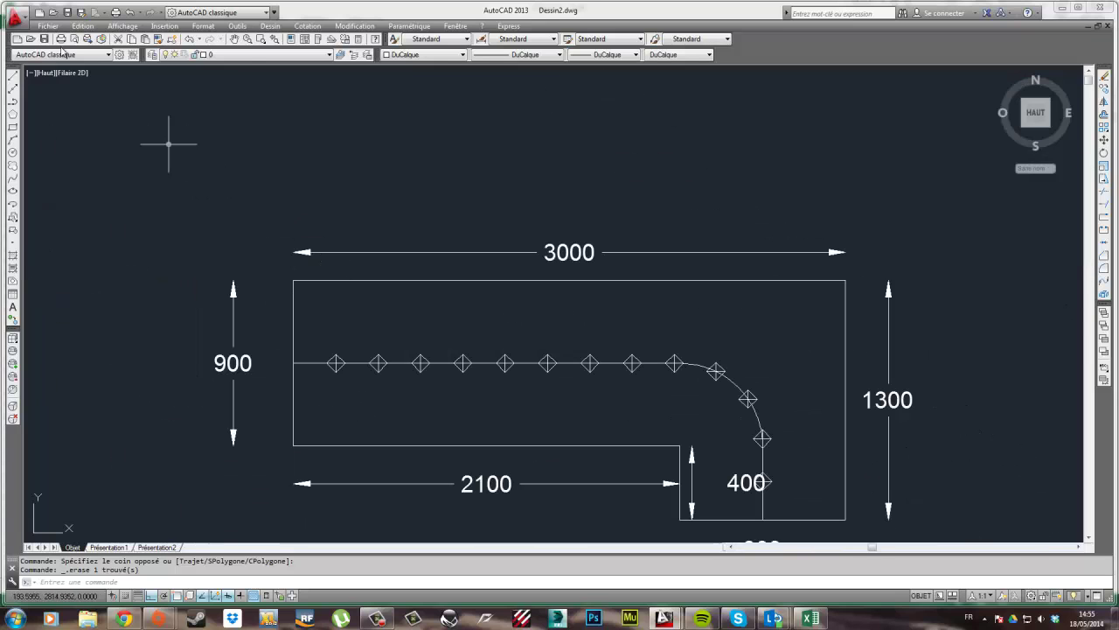
left_click(13, 75)
left_click(297, 184)
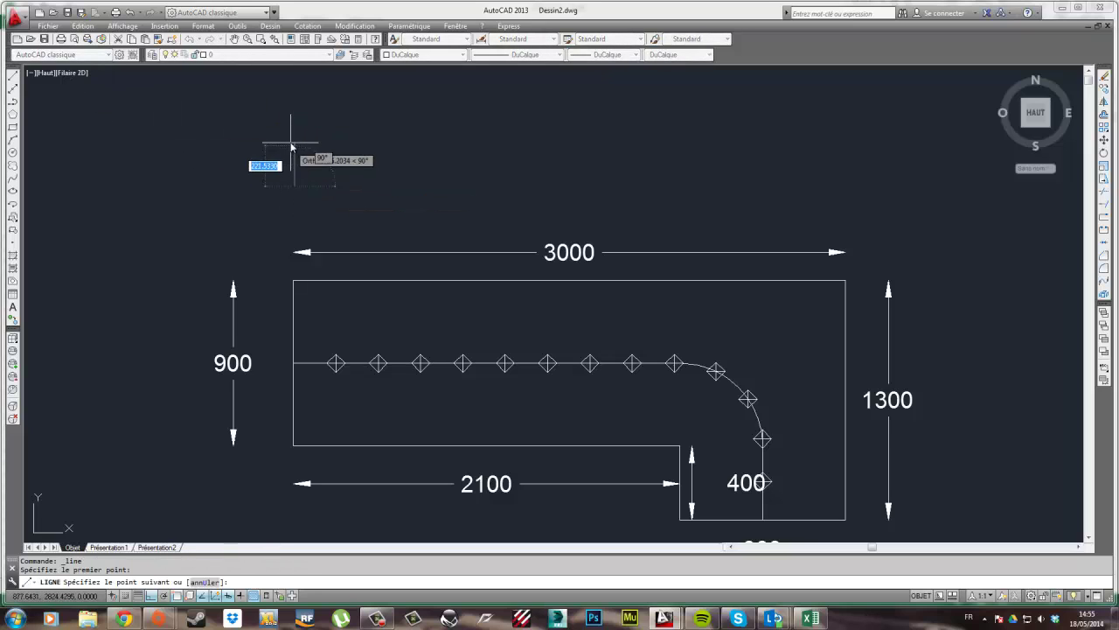
left_click(292, 145)
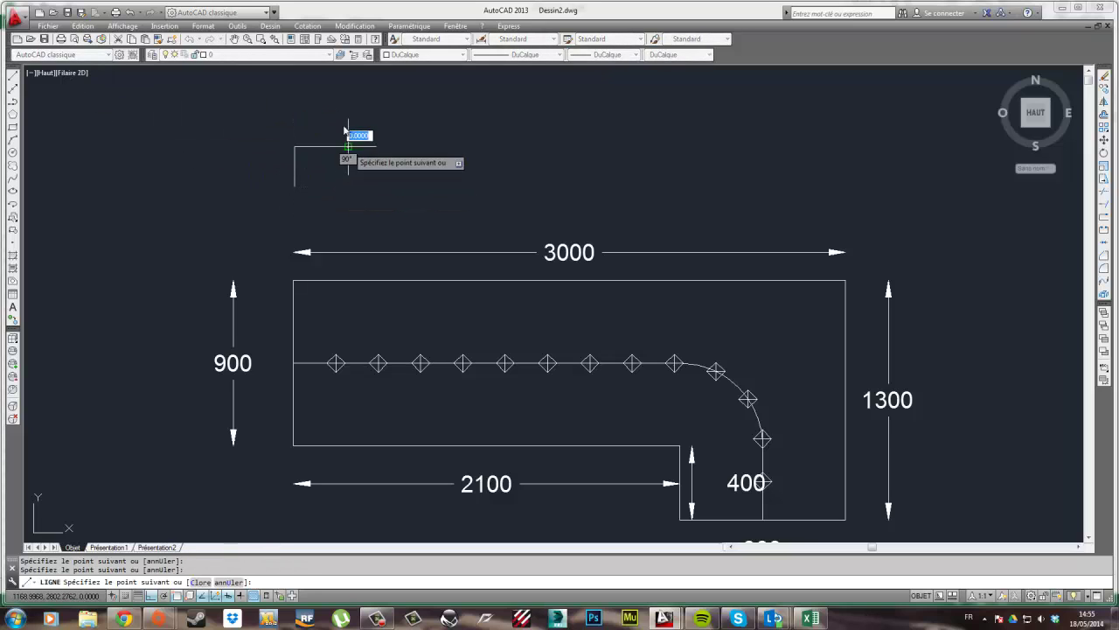
left_click(348, 146)
left_click(348, 99)
middle_click_drag(403, 95, 400, 154)
left_click(409, 159)
left_click(409, 103)
left_click(498, 104)
key("Escape")
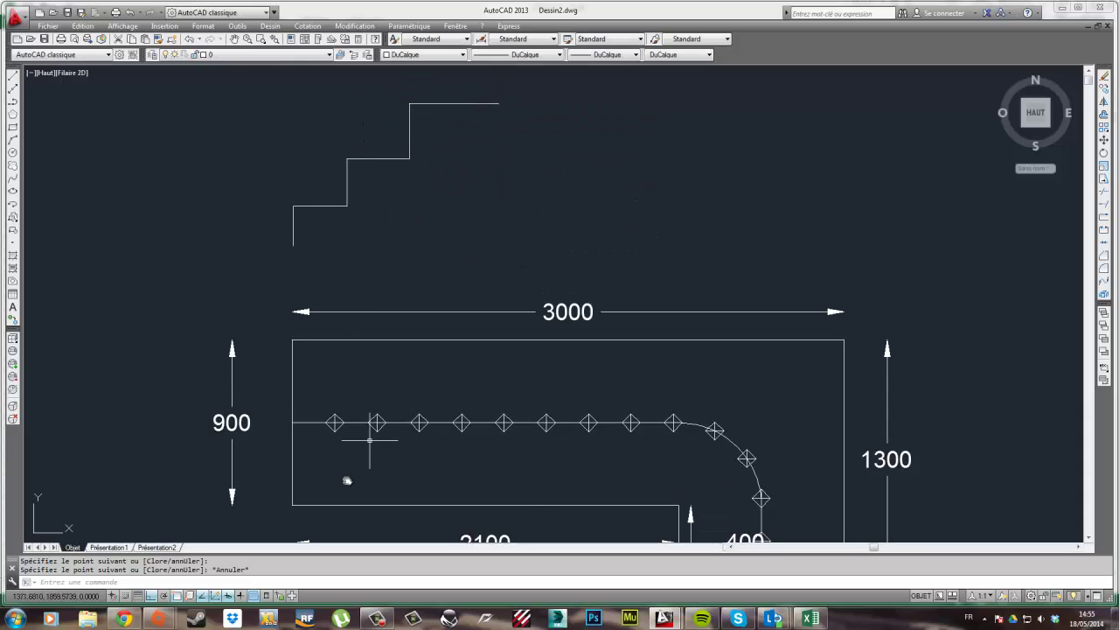
Examine the risers in the sketched profile against the start, crosses and lower end of the walking line
left_click(300, 259)
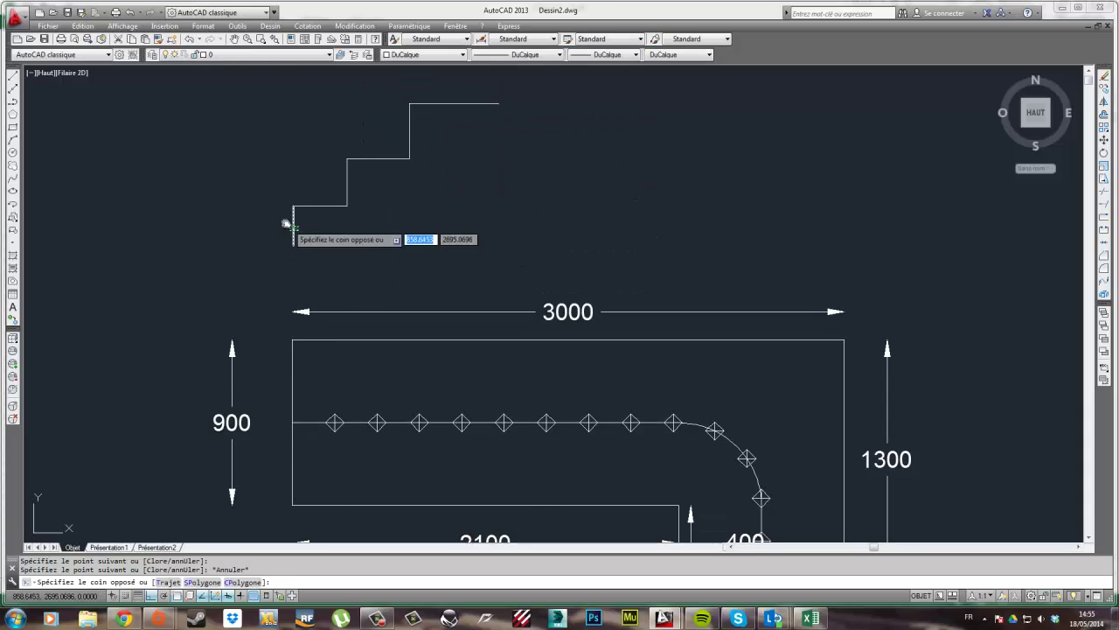
key("Escape")
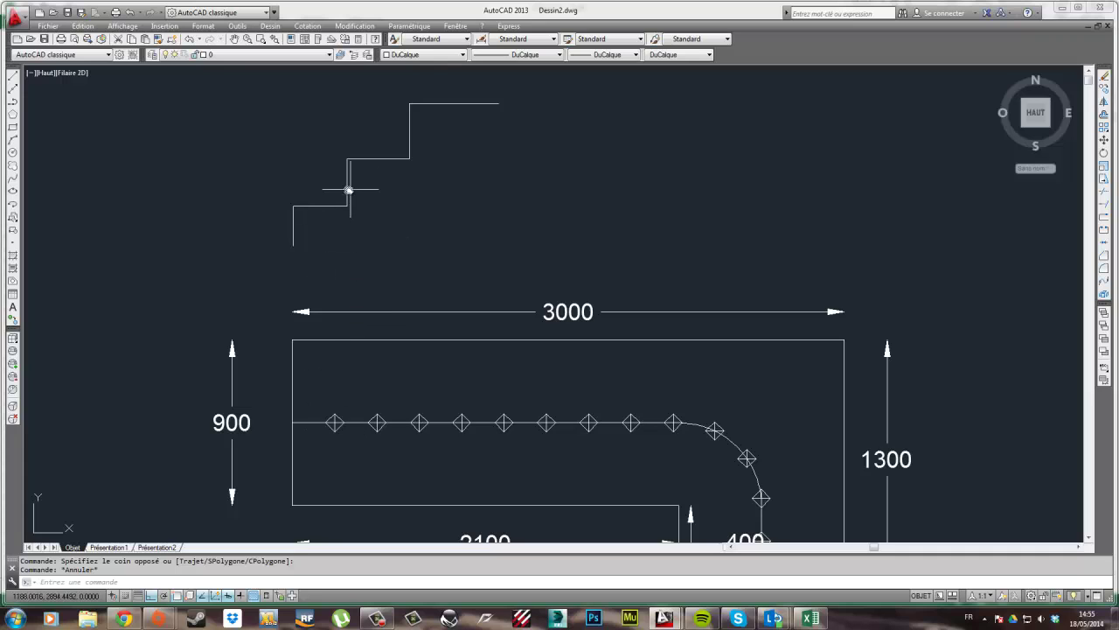
left_click(348, 189)
key("Escape")
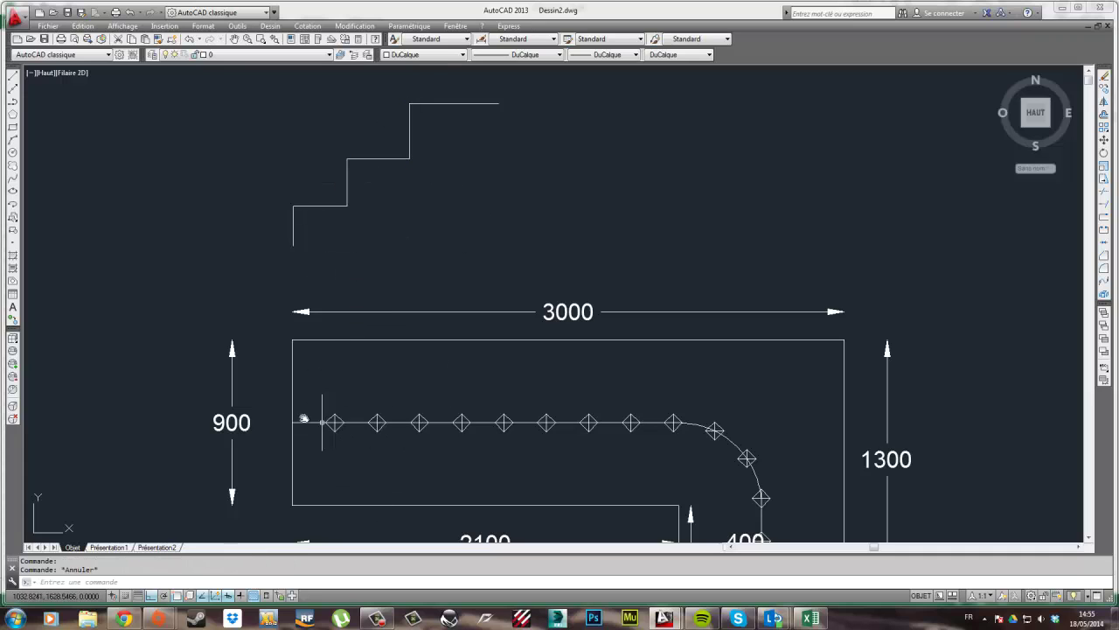
left_click(291, 422)
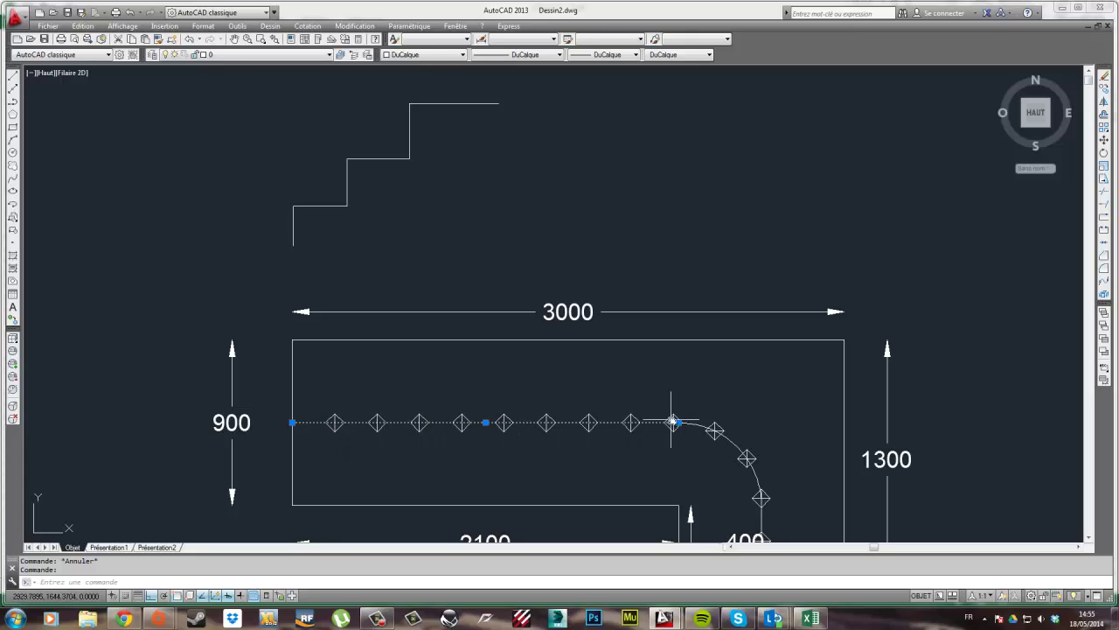
mouse_move(672, 422)
middle_mouse_down()
mouse_move(588, 375)
mouse_move(478, 292)
mouse_move(464, 267)
middle_mouse_up()
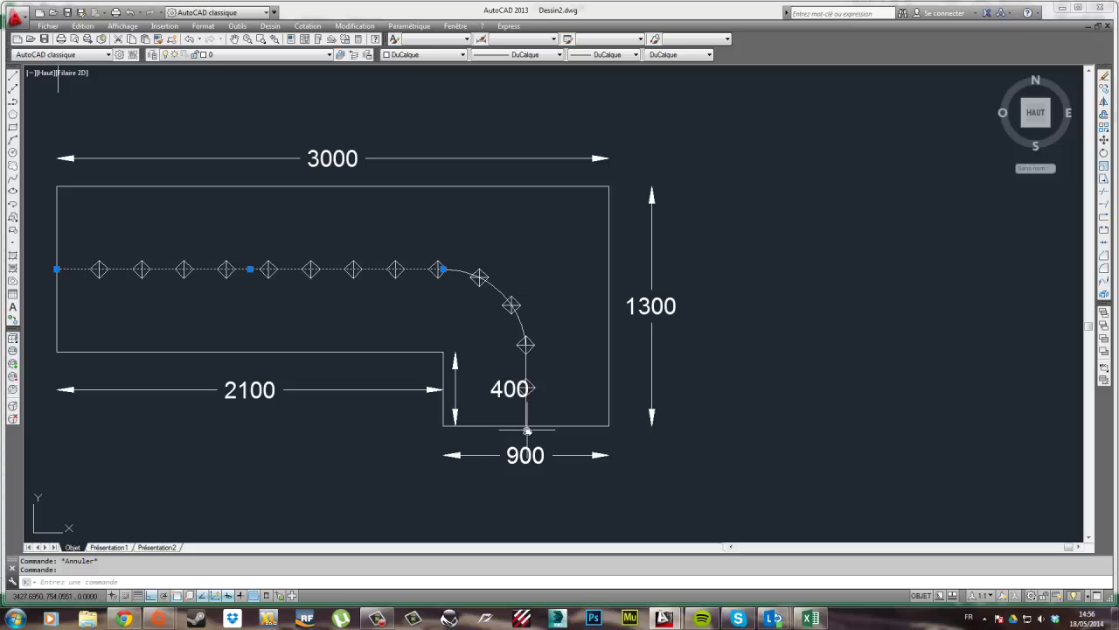
left_click(516, 437)
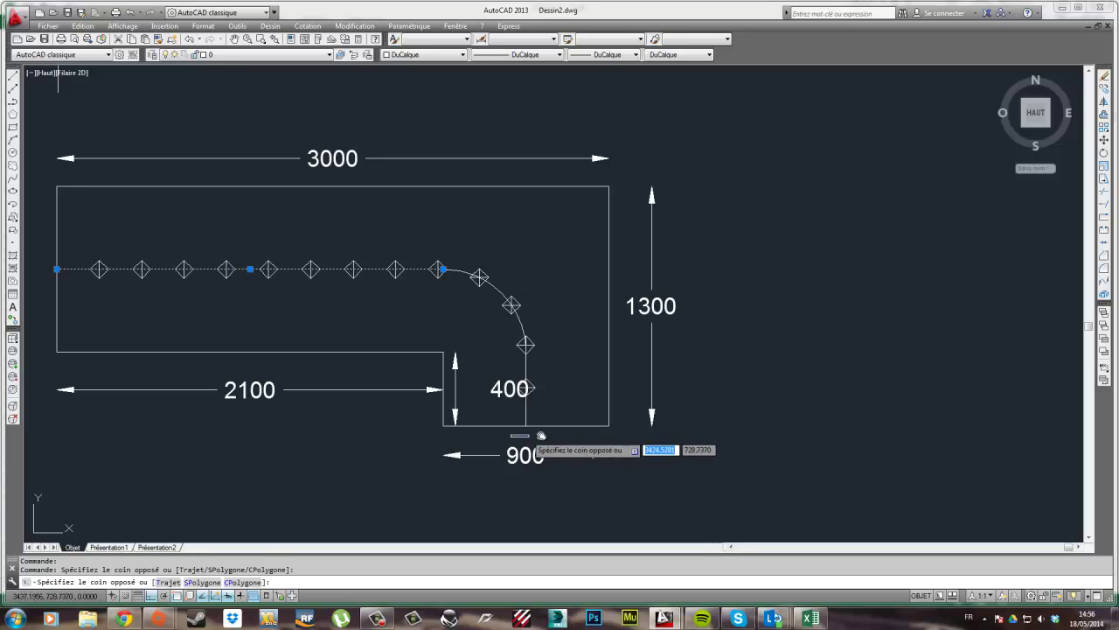
key("Escape")
middle_click_drag(511, 442, 637, 440)
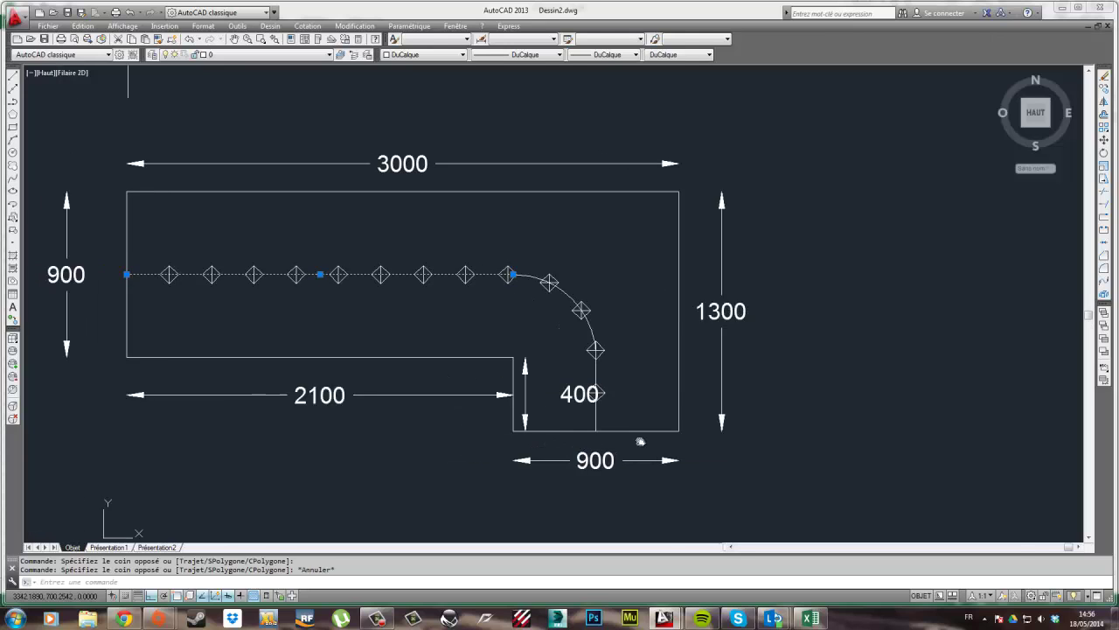
key("Escape")
Erase the sketched stair profile above the plan
scroll(362, 295, "down", 2)
middle_click_drag(362, 295, 488, 338)
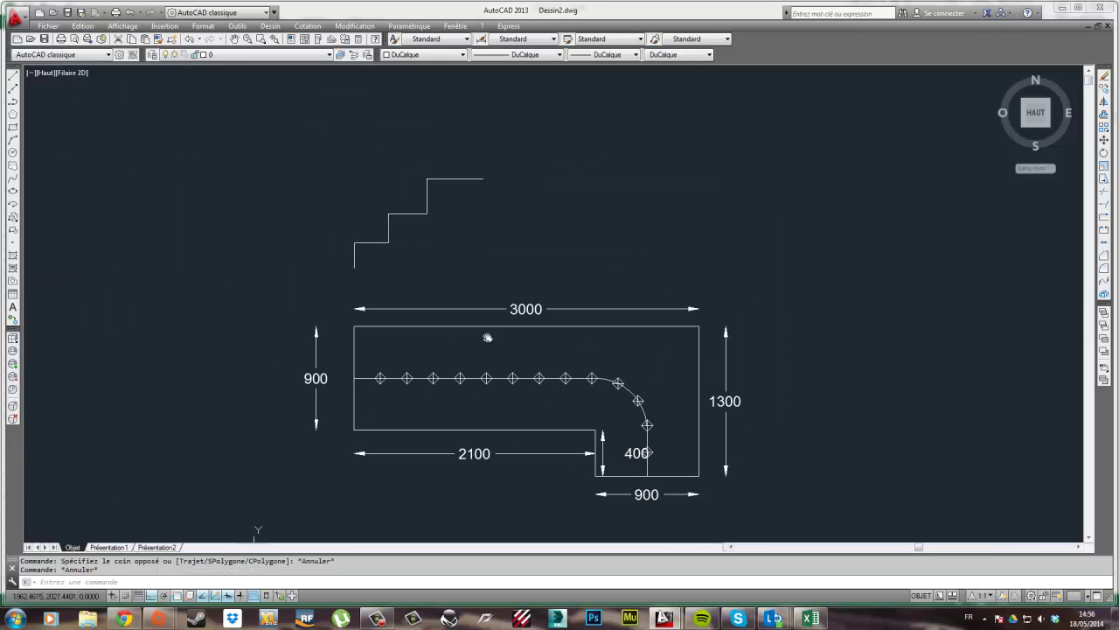
left_click(525, 274)
left_click(257, 172)
key("Delete")
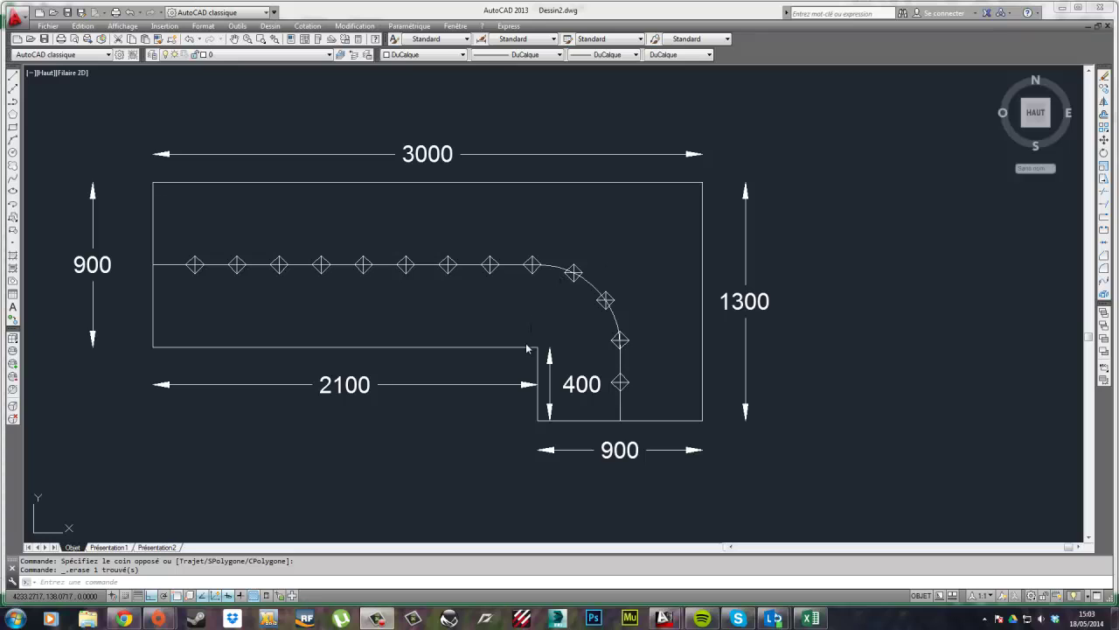
Create a new layer named Axes and set its colour to red, index 10
middle_click_drag(555, 338, 603, 343)
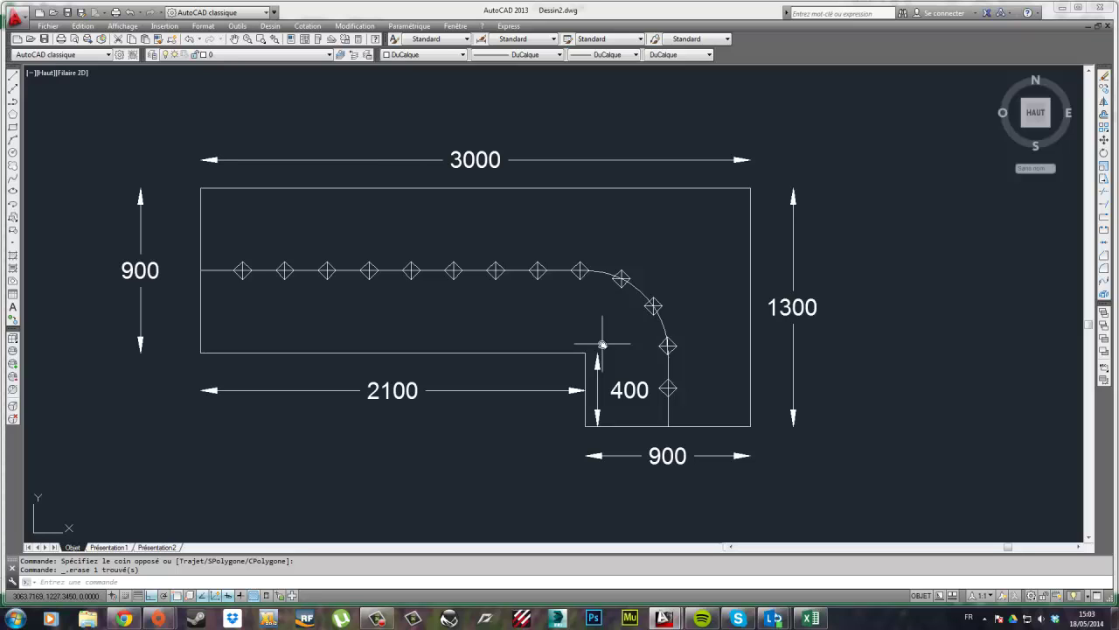
key("Escape")
mouse_move(731, 283)
middle_mouse_down()
mouse_move(662, 307)
mouse_move(702, 295)
middle_mouse_up()
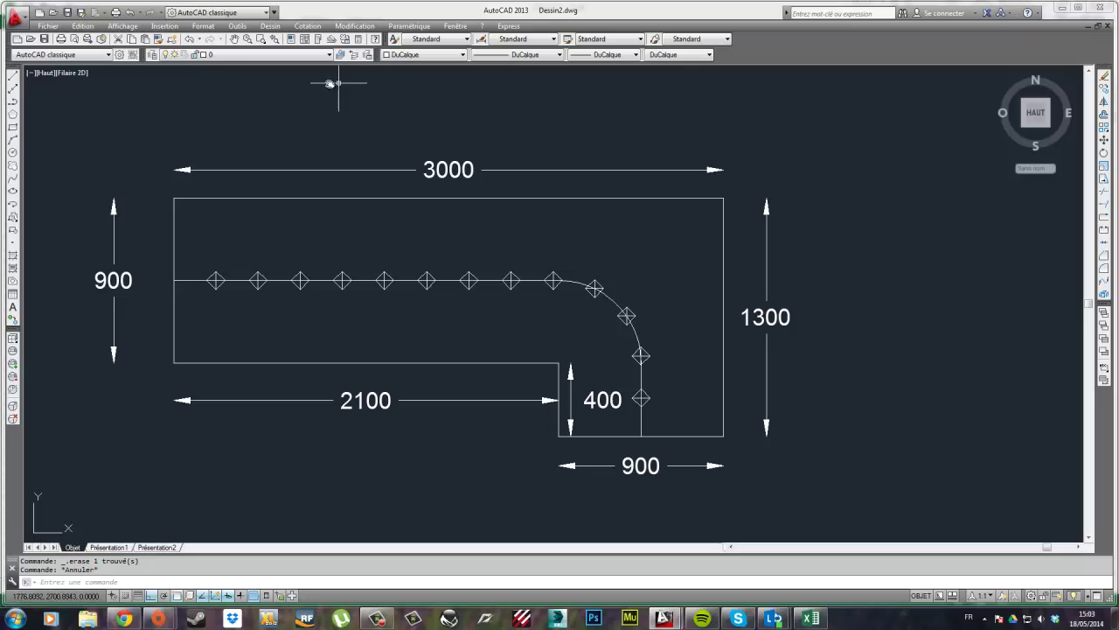
left_click(154, 55)
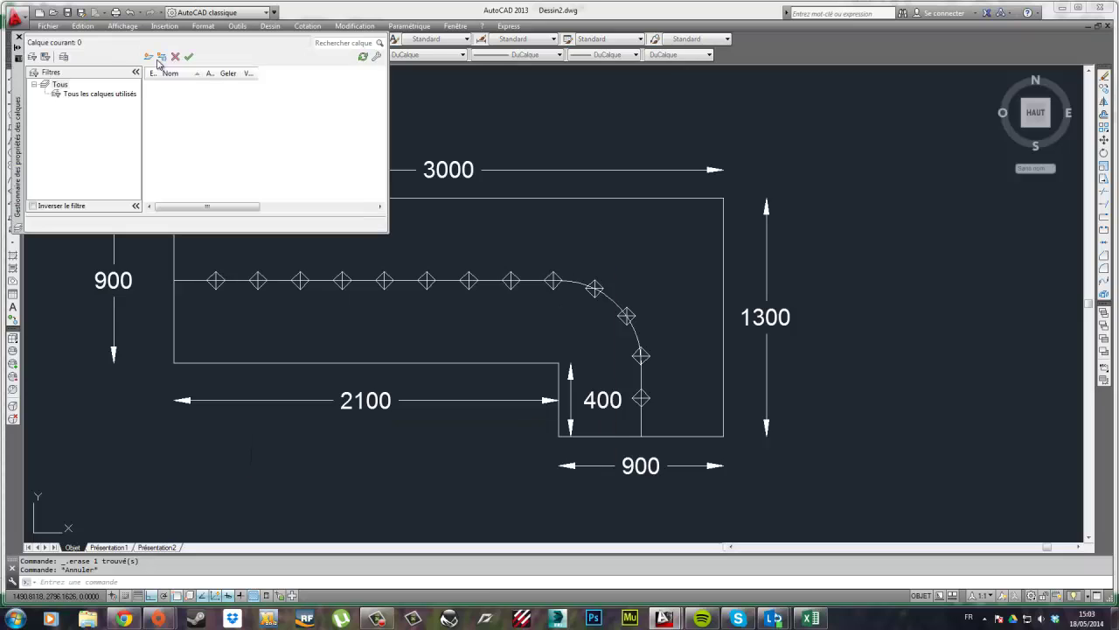
left_click(149, 57)
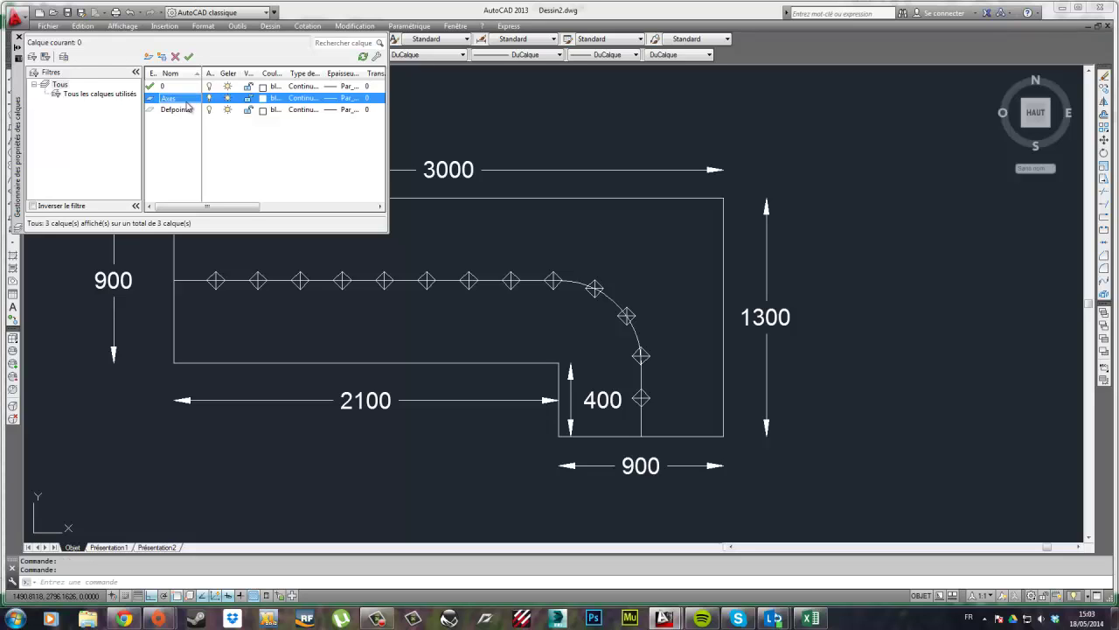
left_click(263, 99)
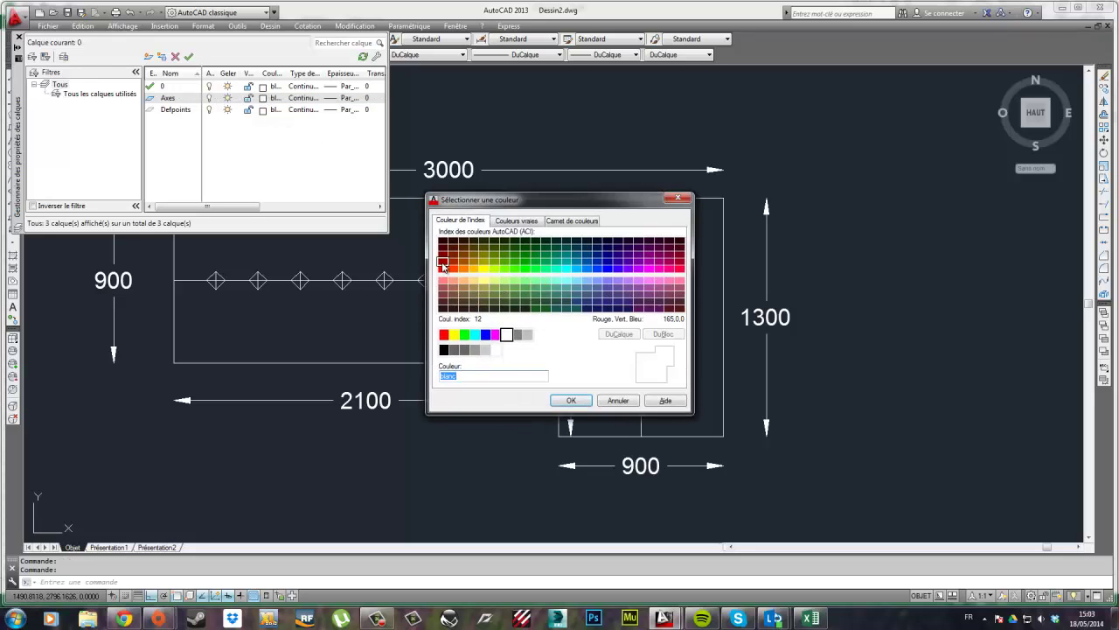
left_click(443, 268)
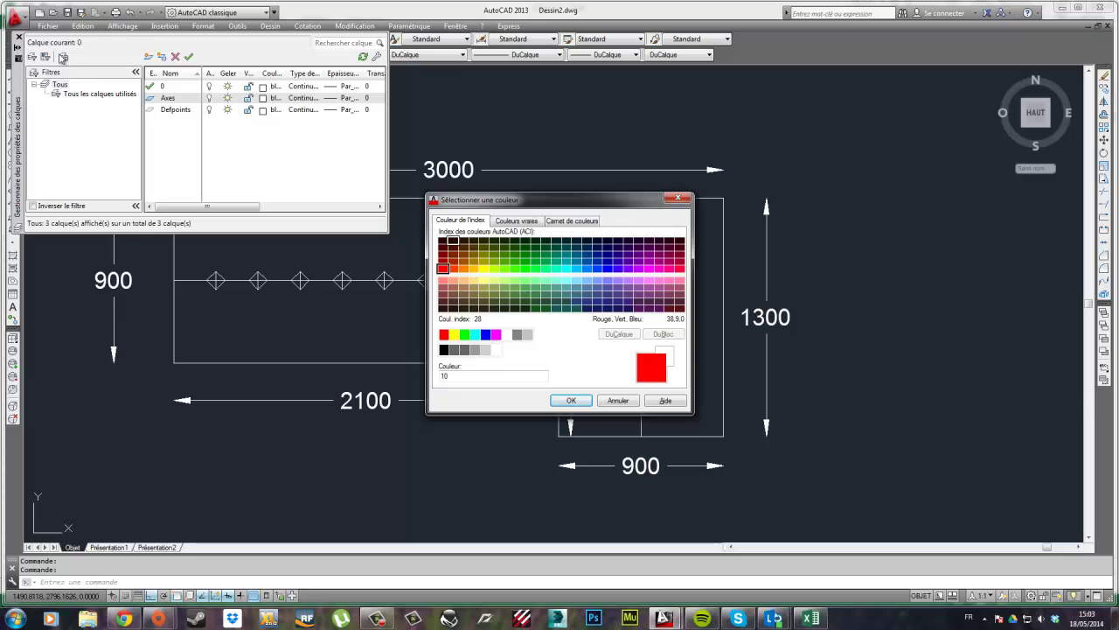
left_click(570, 400)
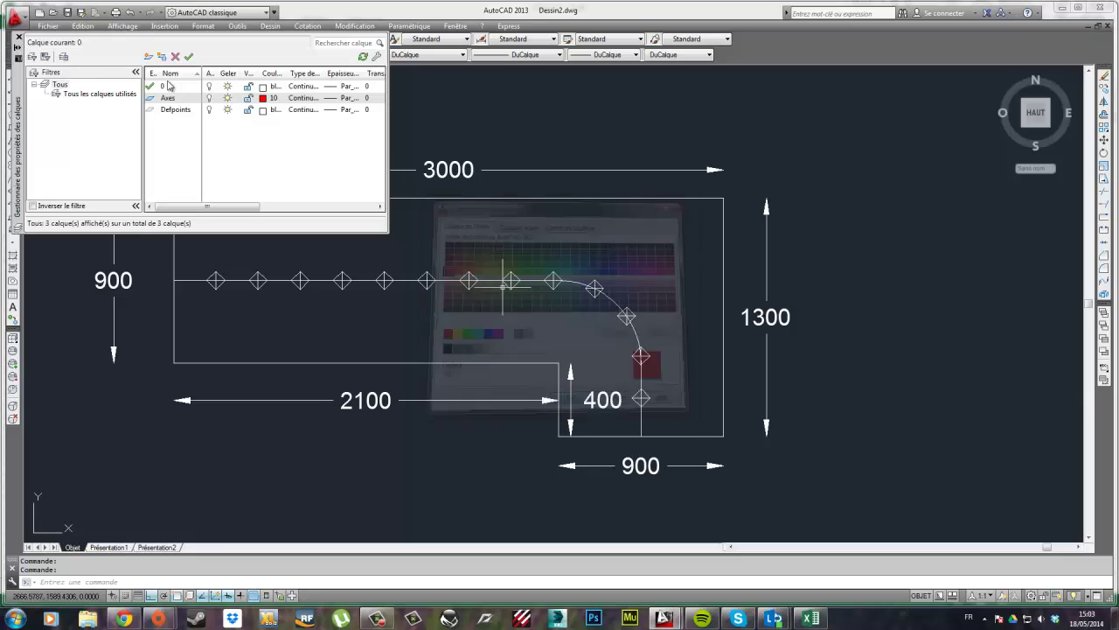
Make the Axes layer current and draw a diagonal line from the turn's inner corner to its outer corner
left_click(19, 37)
left_click(244, 55)
left_click(230, 72)
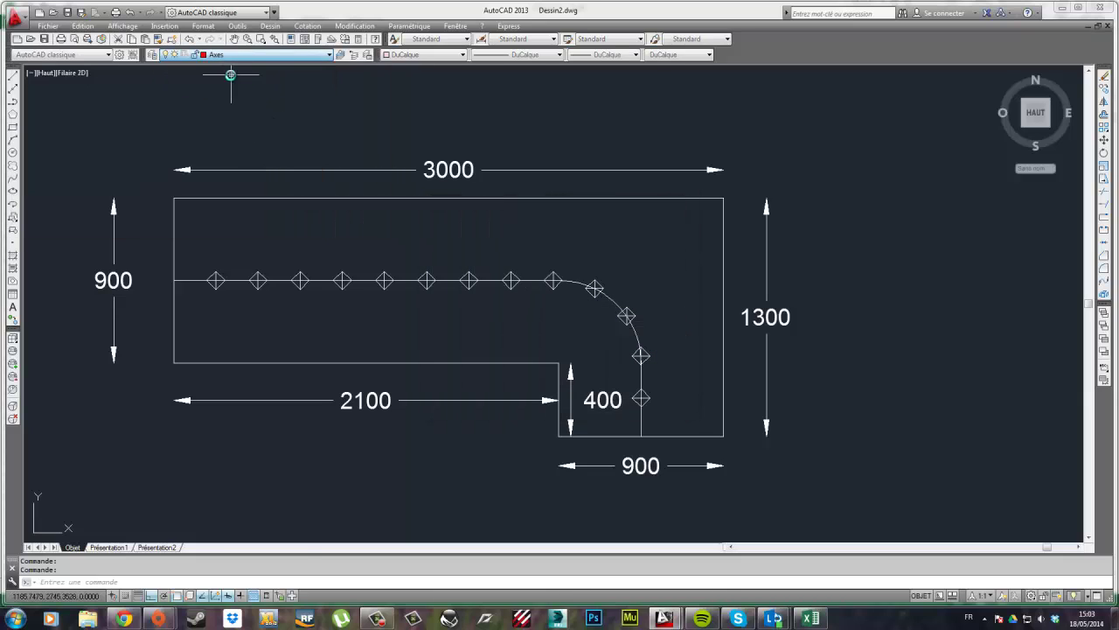
left_click(12, 77)
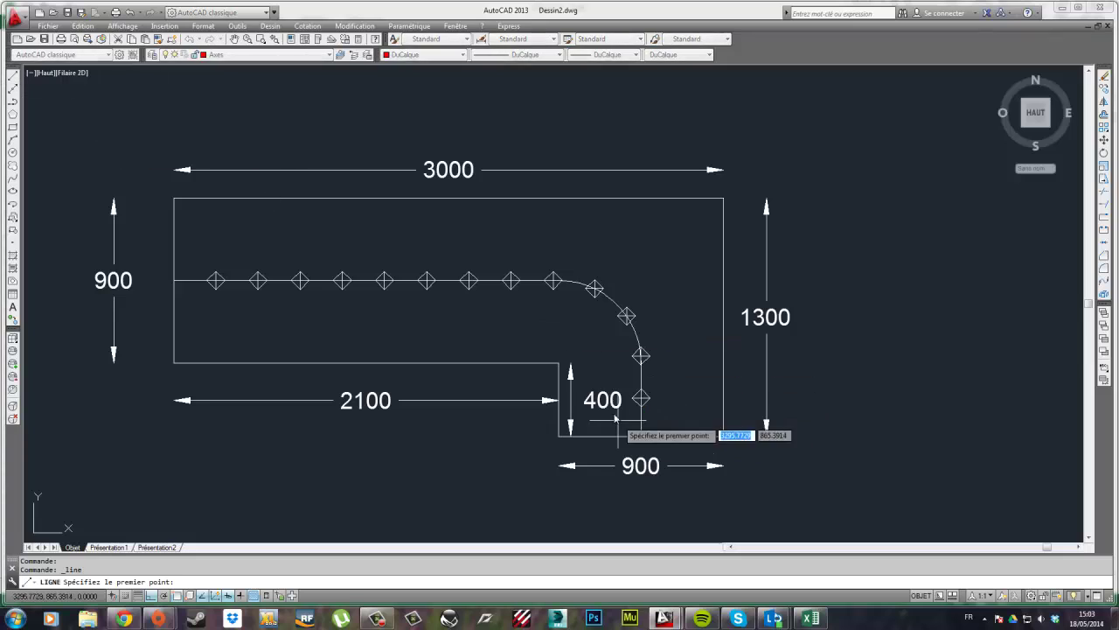
left_click(559, 362)
left_click(723, 200)
key("Escape")
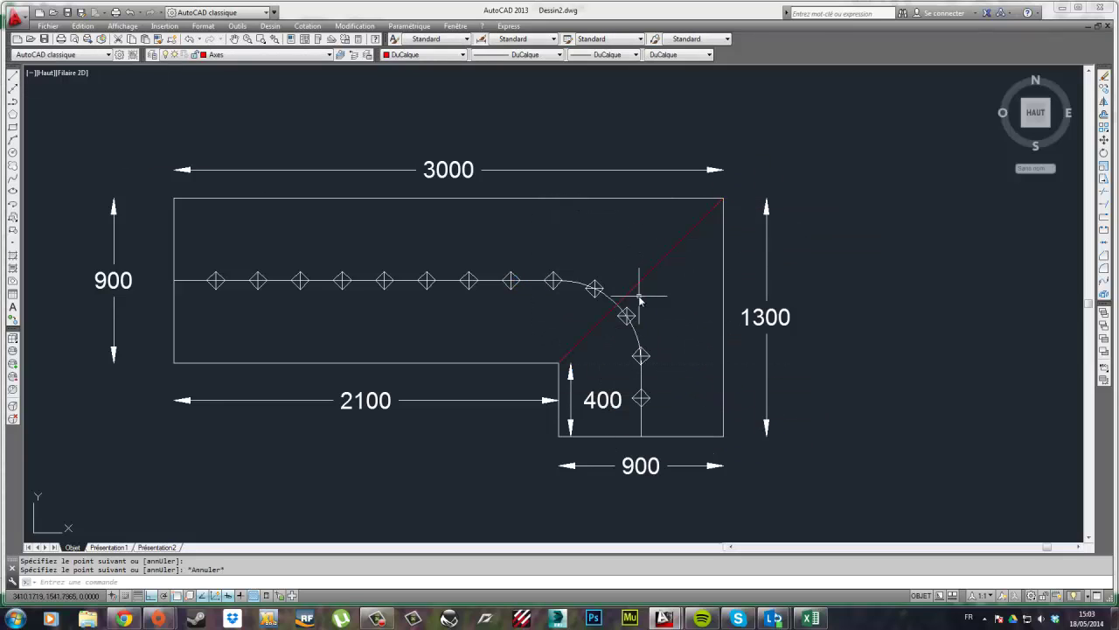
key("Escape")
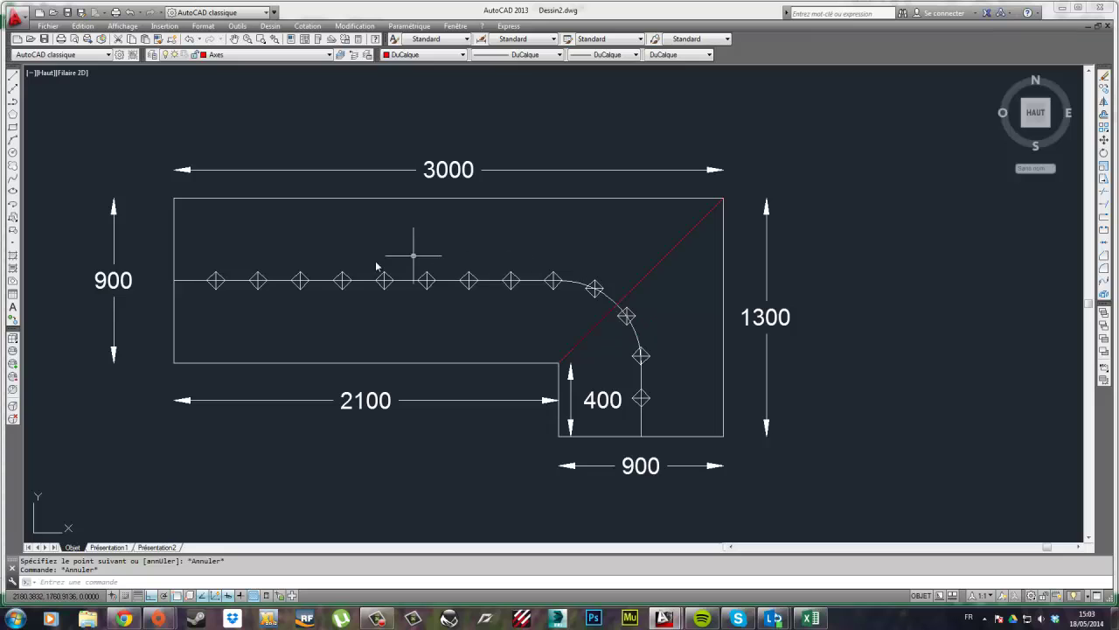
key("Escape")
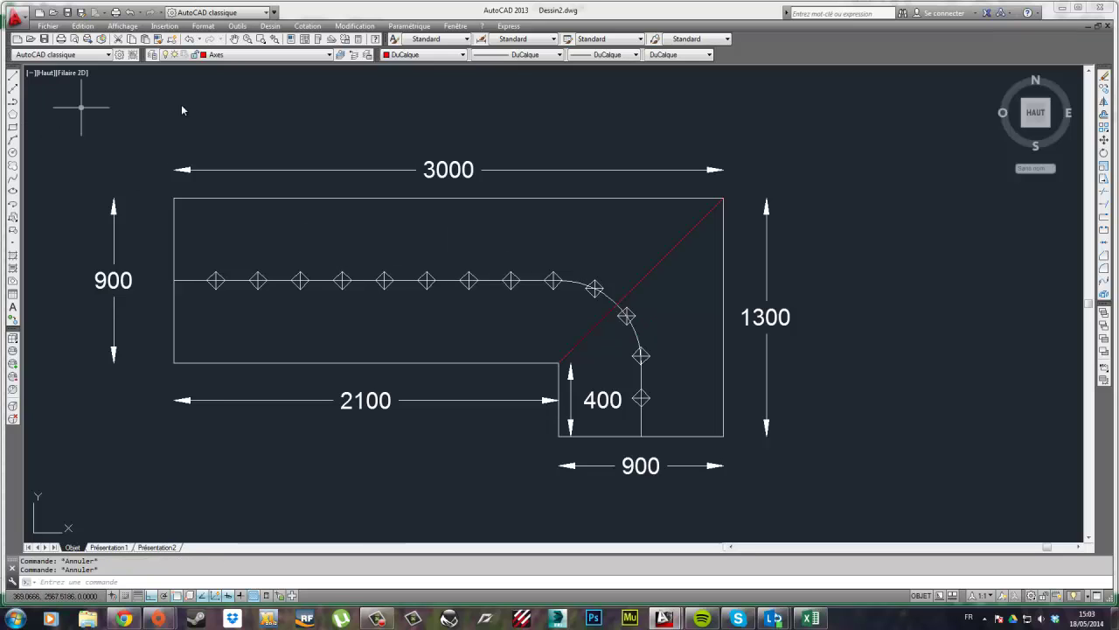
Draw a vertical line about 700 long from the seventh cross on the straight flight up past the plan's upper edge
left_click(13, 76)
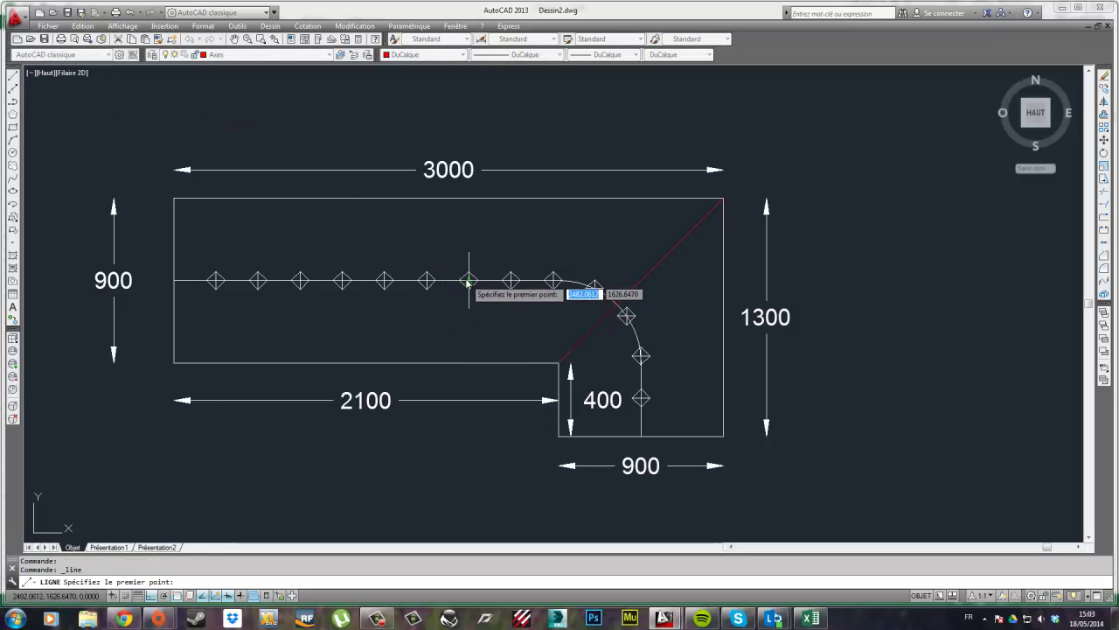
left_click(469, 278)
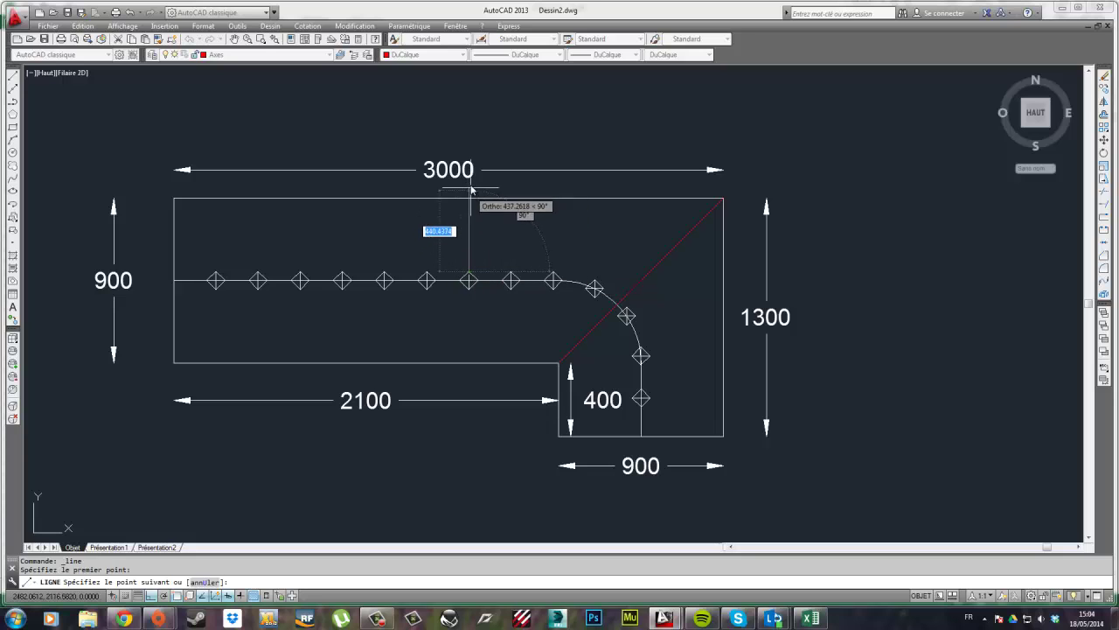
left_click(479, 143)
key("Escape")
Stretch the lower end of the vertical axis line down to about the level of the plan's lowest edge
left_click(469, 250)
left_click(453, 242)
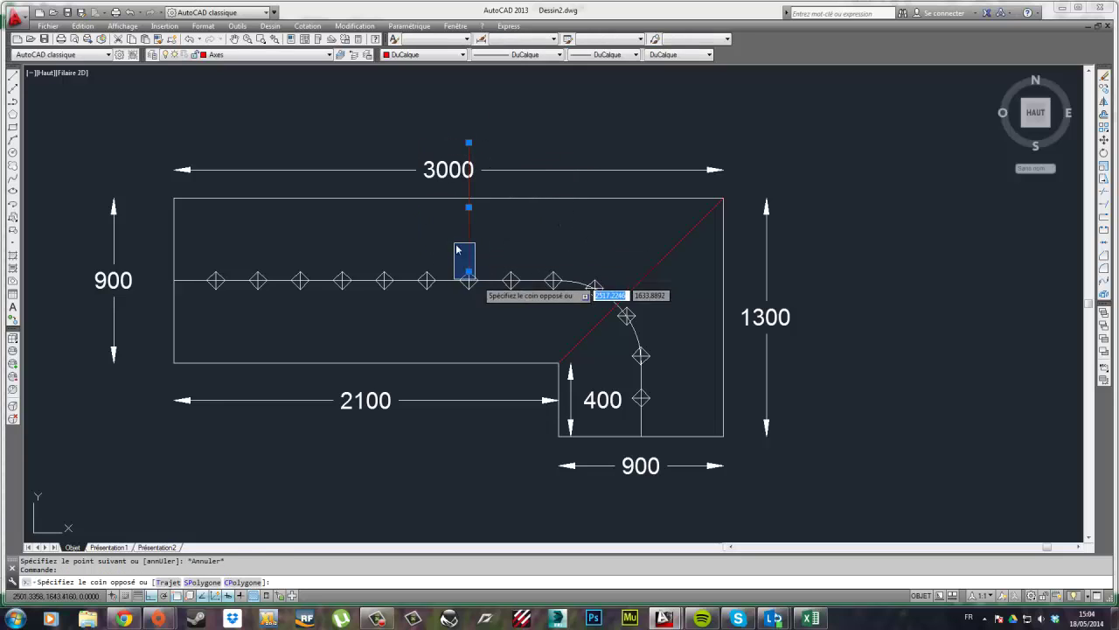
left_click(476, 279)
left_click(469, 280)
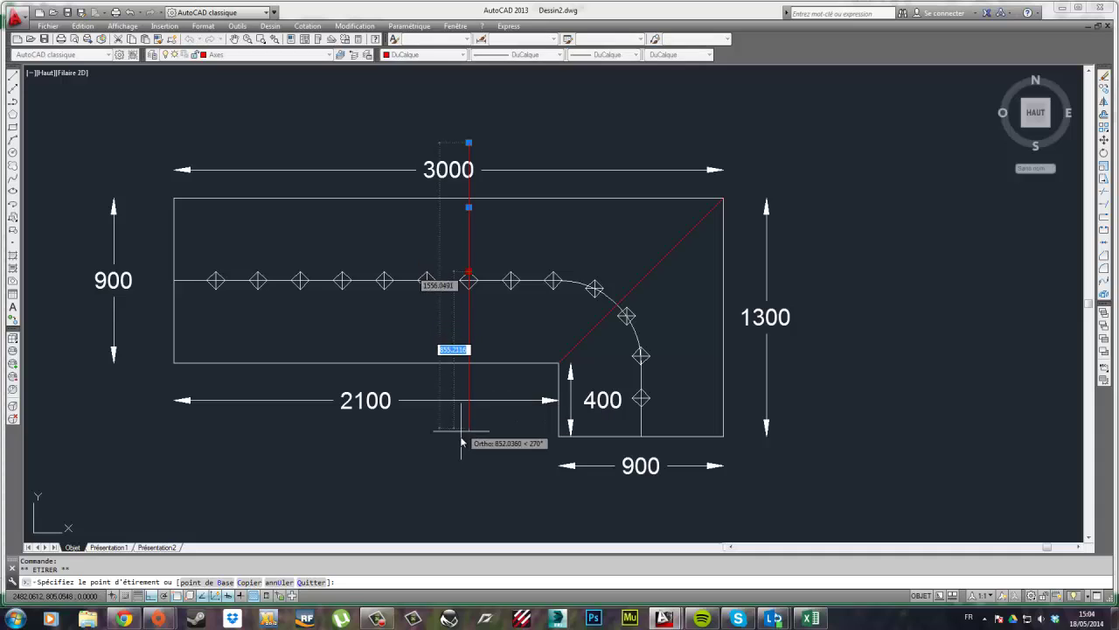
left_click(469, 435)
key("Escape")
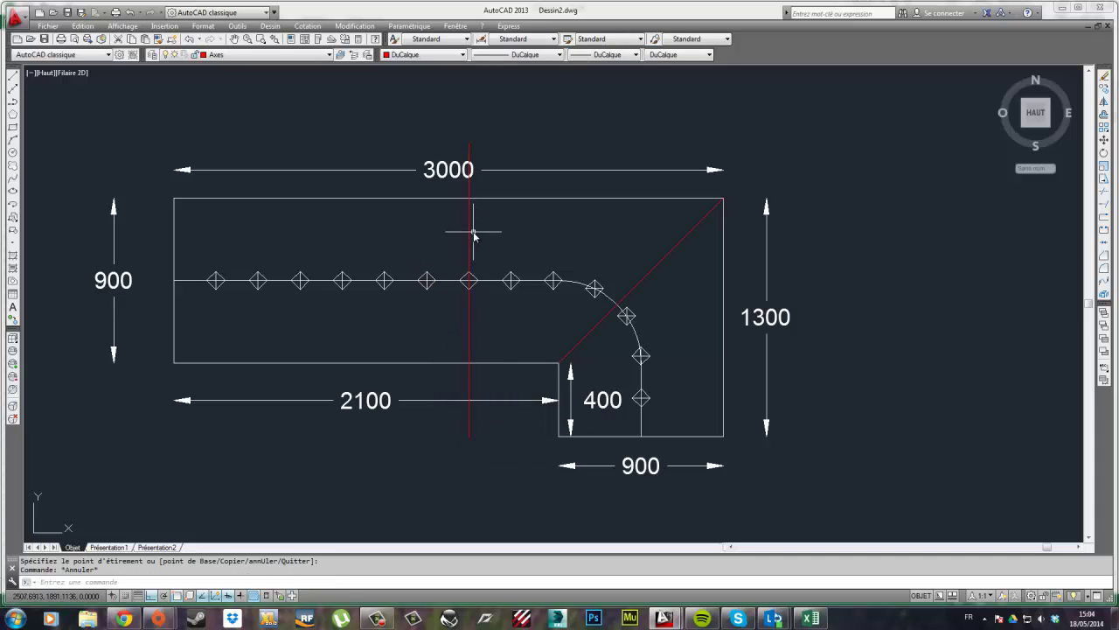
left_click(467, 230)
key("Escape")
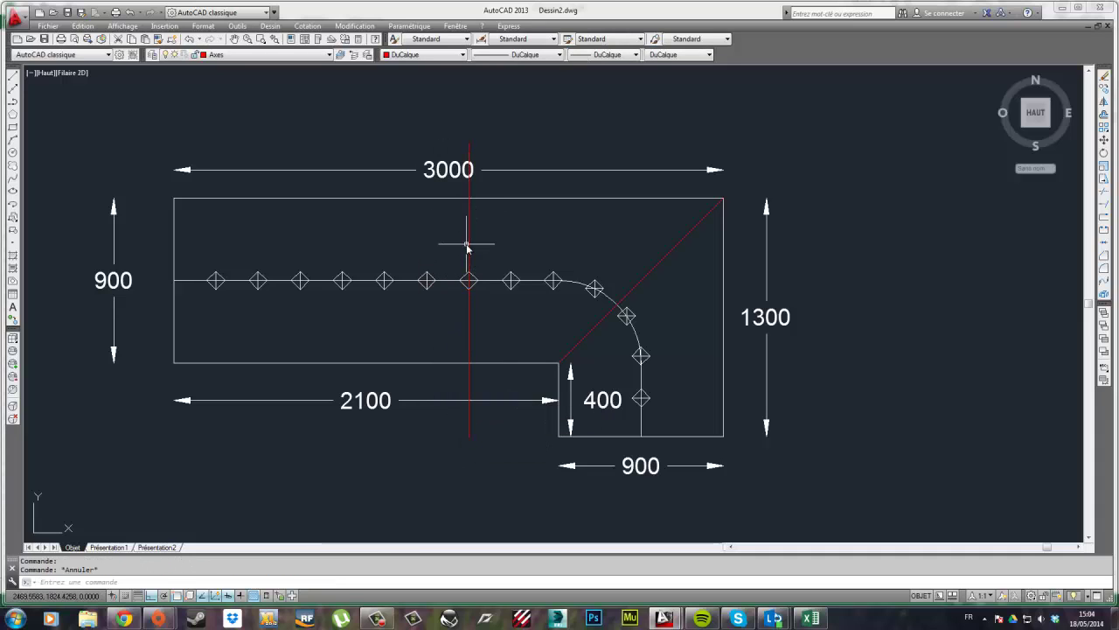
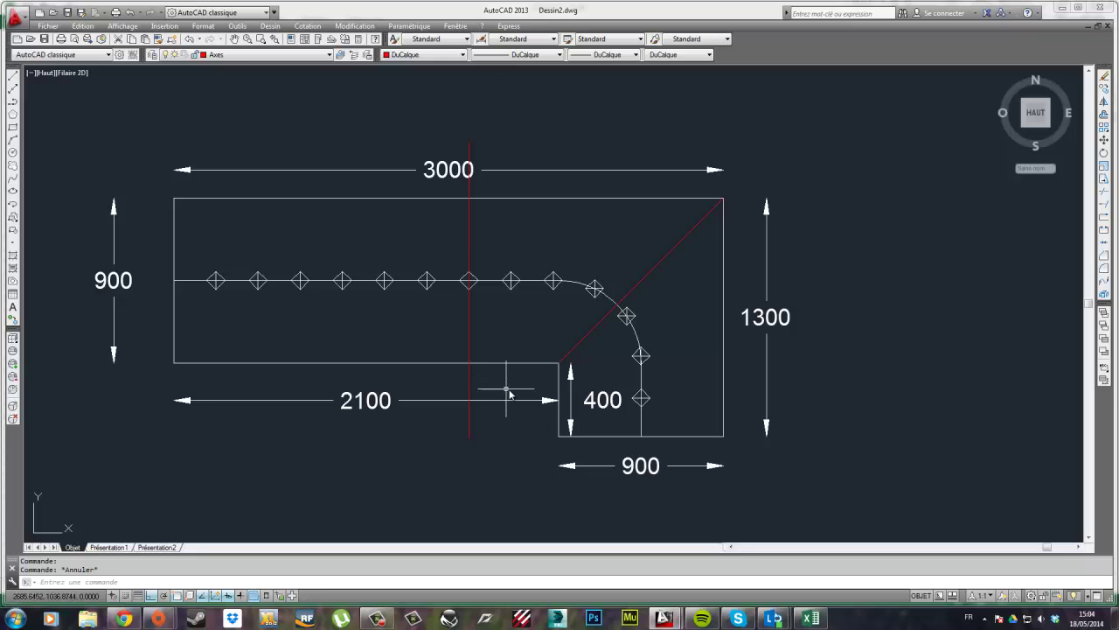
Make layer 0 the current layer again
mouse_move(739, 392)
middle_mouse_down()
mouse_move(539, 346)
mouse_move(481, 348)
middle_mouse_up()
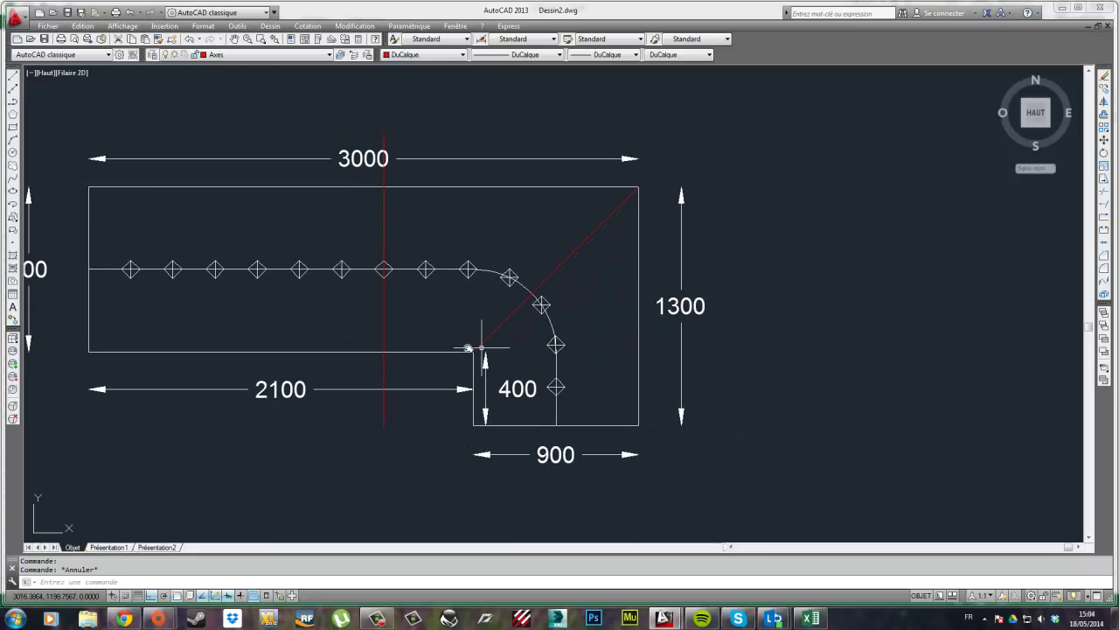
left_click(384, 362)
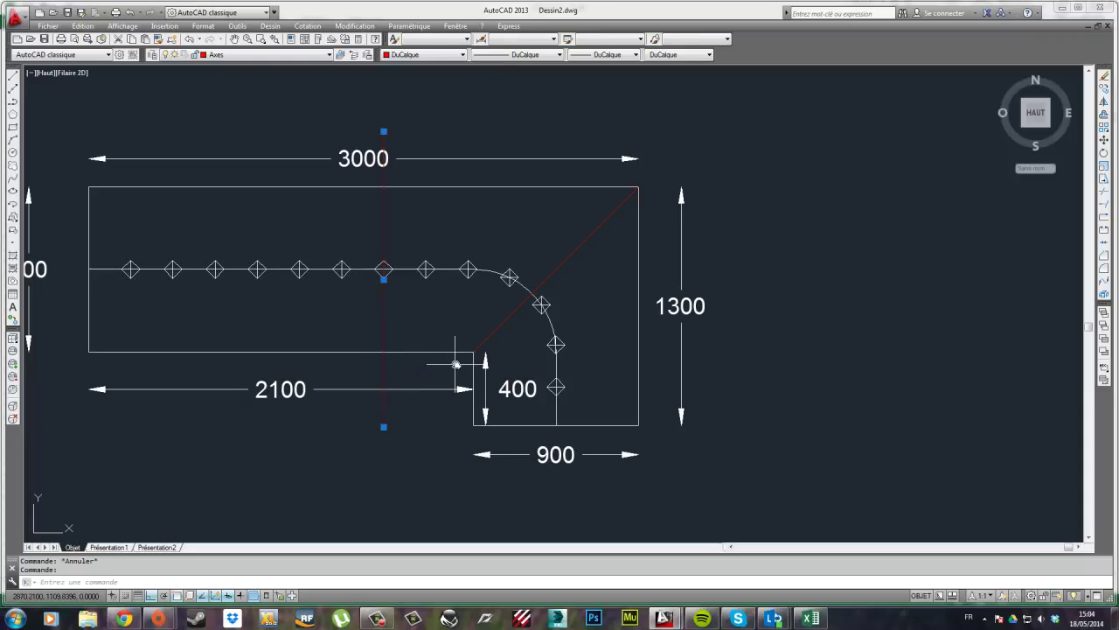
key("Escape")
left_click(354, 25)
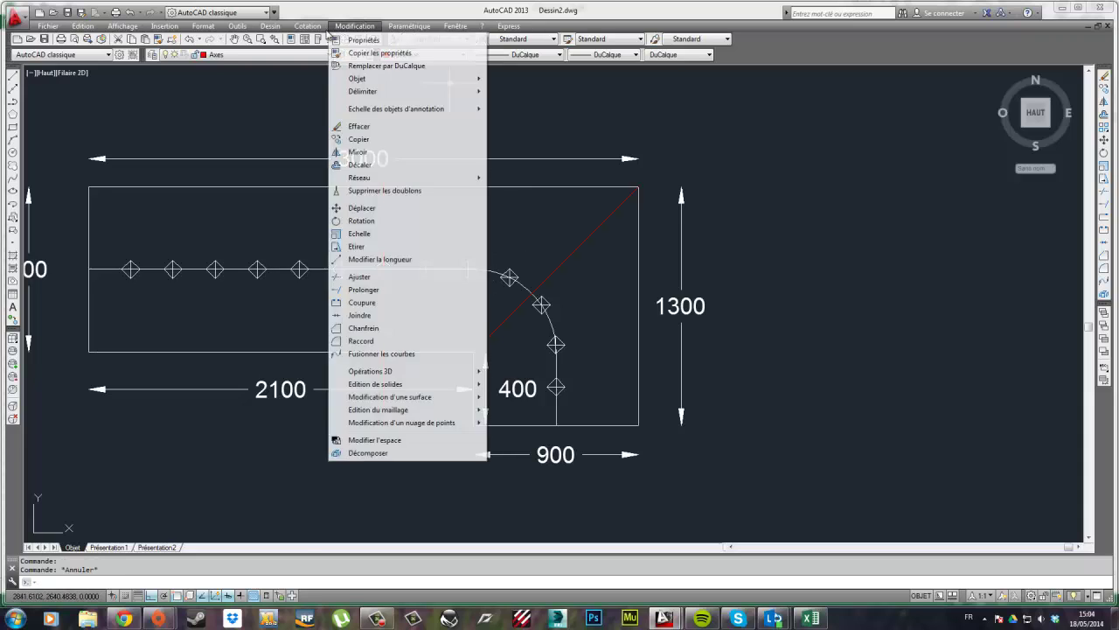
mouse_move(307, 25)
left_click(260, 62)
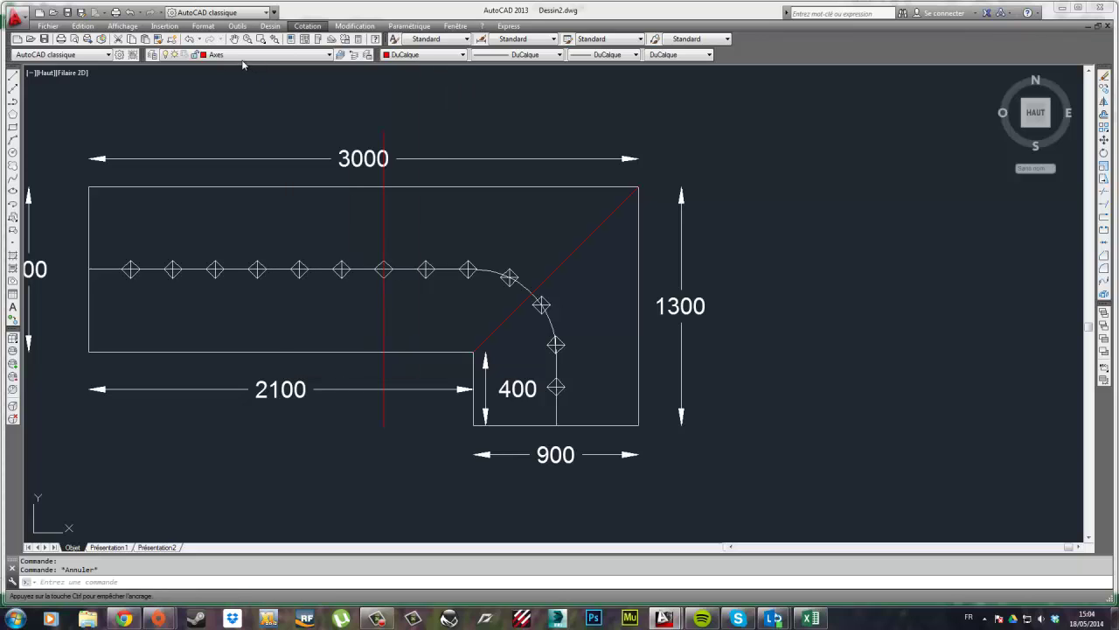
left_click(260, 55)
left_click(223, 67)
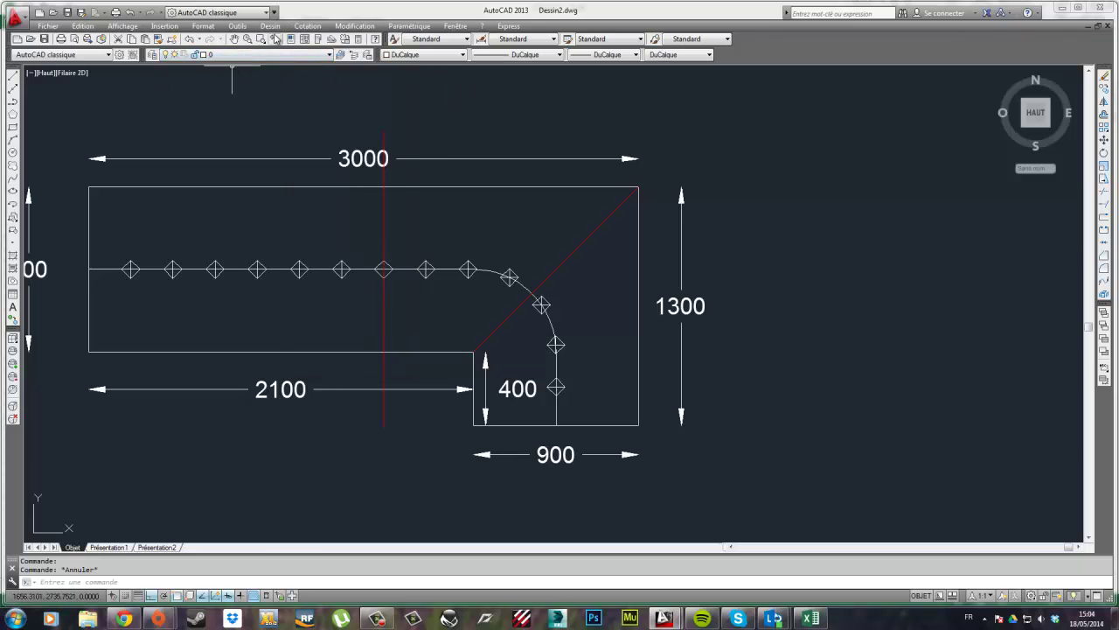
left_click(258, 56)
Add a horizontal linear dimension between the turn's inner corner and the vertical axis, placed above the walking line
left_click(297, 28)
left_click(301, 26)
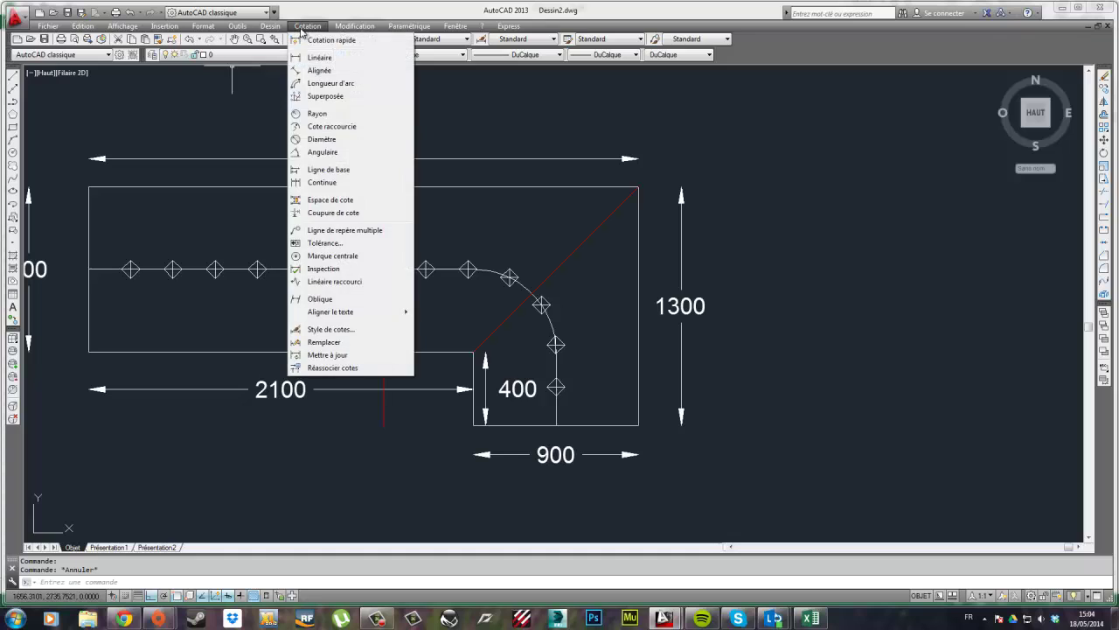
left_click(317, 57)
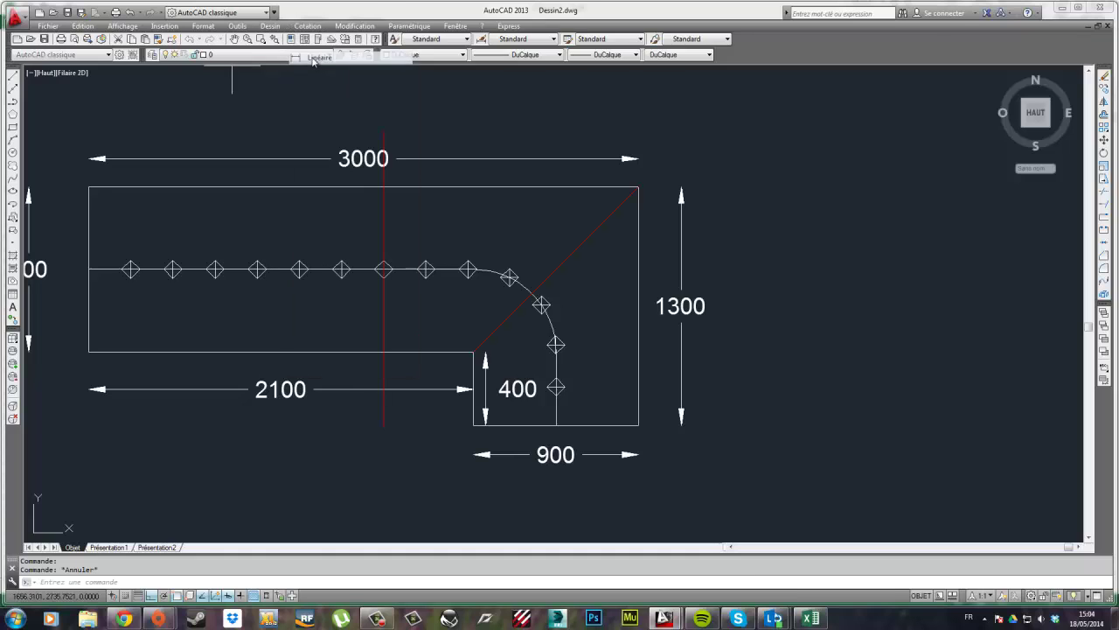
left_click(473, 352)
left_click(384, 351)
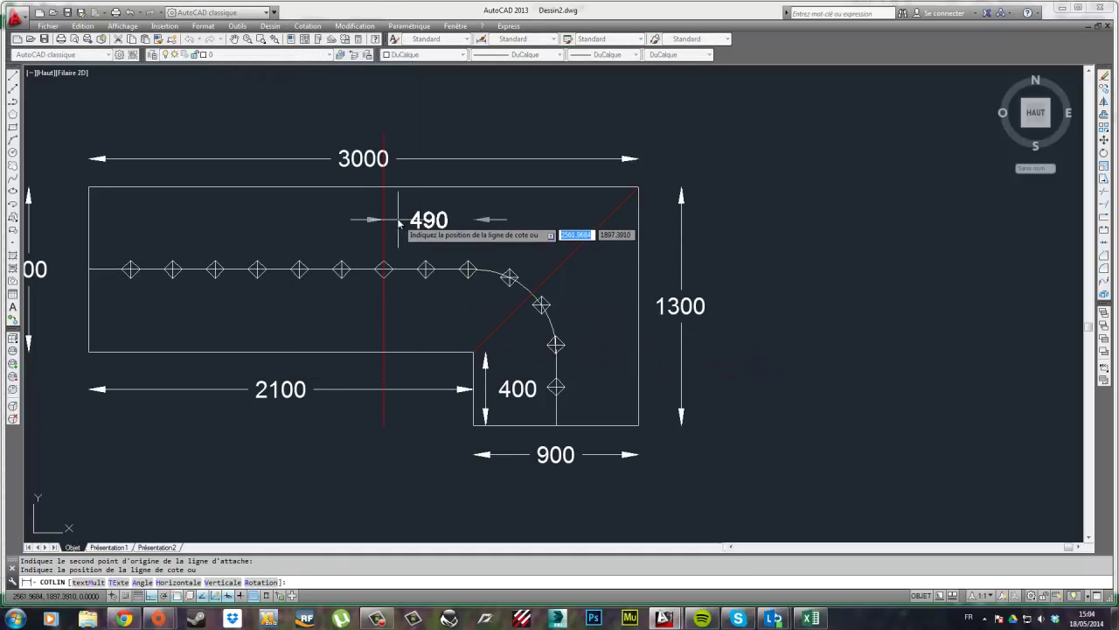
left_click(398, 223)
key("Escape")
Draw a horizontal line 490 long in the empty area to the right of the plan
middle_click_drag(696, 396, 672, 393)
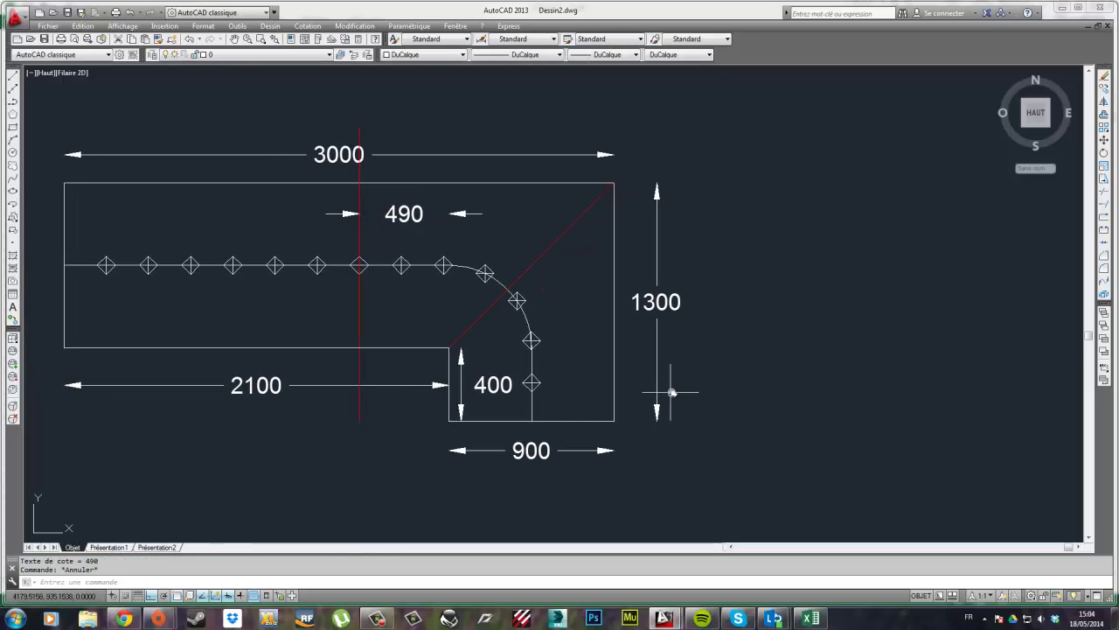
left_click(13, 77)
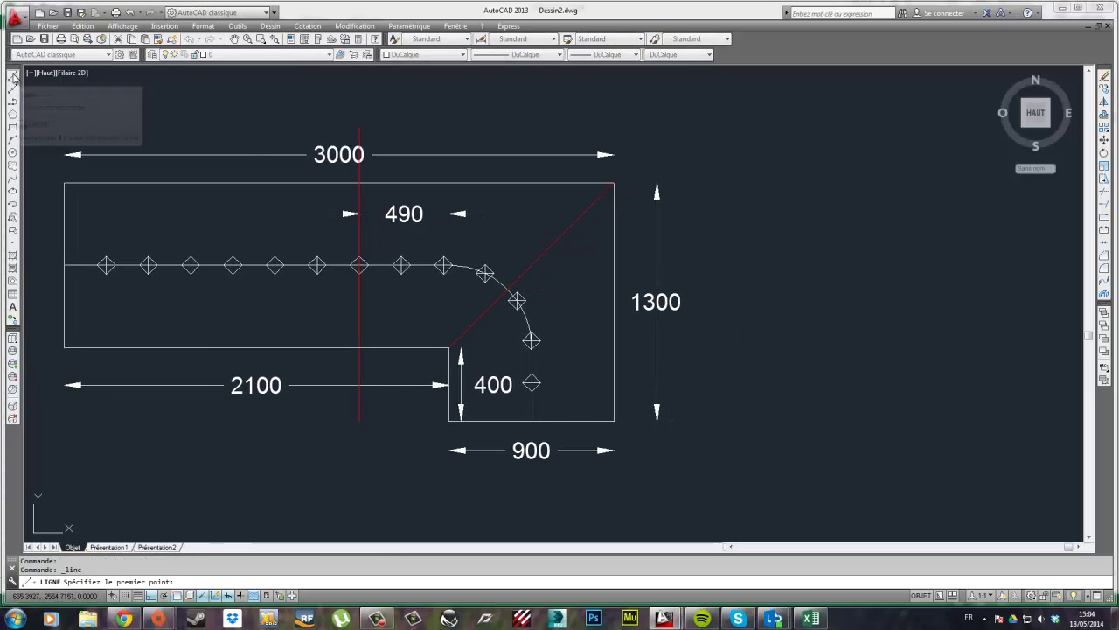
left_click(853, 323)
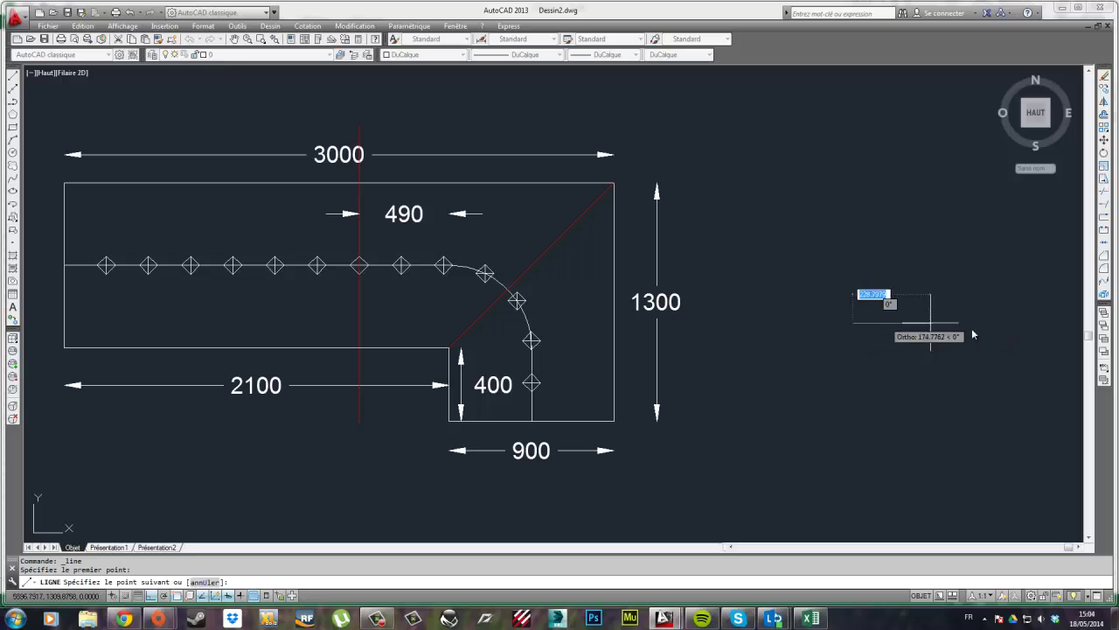
type("490")
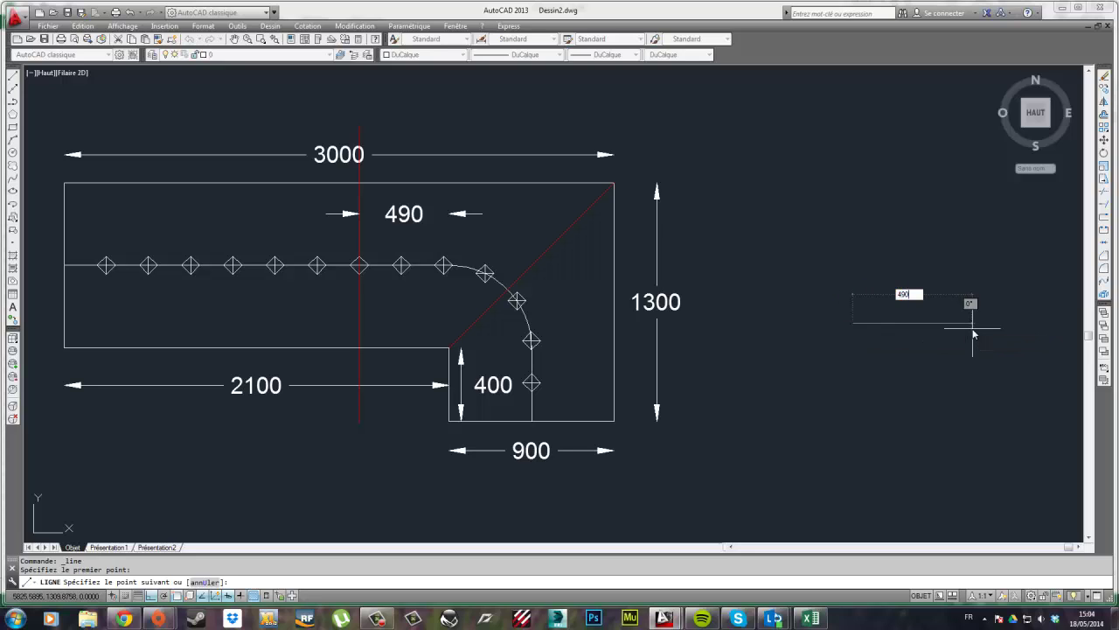
key("Return")
key("Escape")
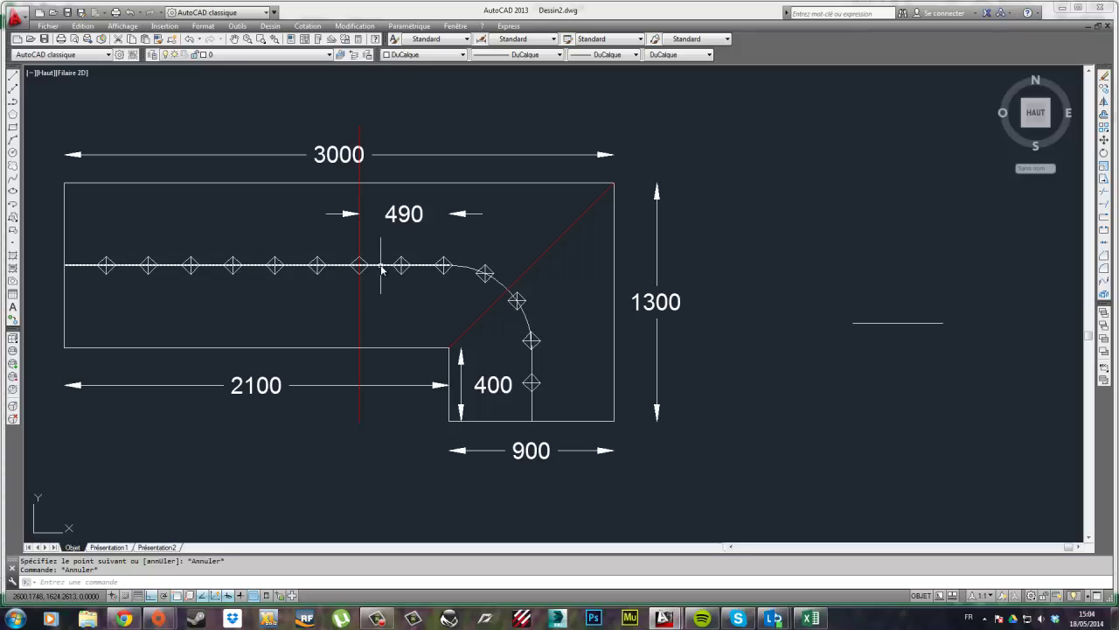
Add a horizontal linear dimension between the tread mark on the vertical axis and the next mark toward the turn, placed below the walking line
middle_click_drag(374, 271, 407, 277)
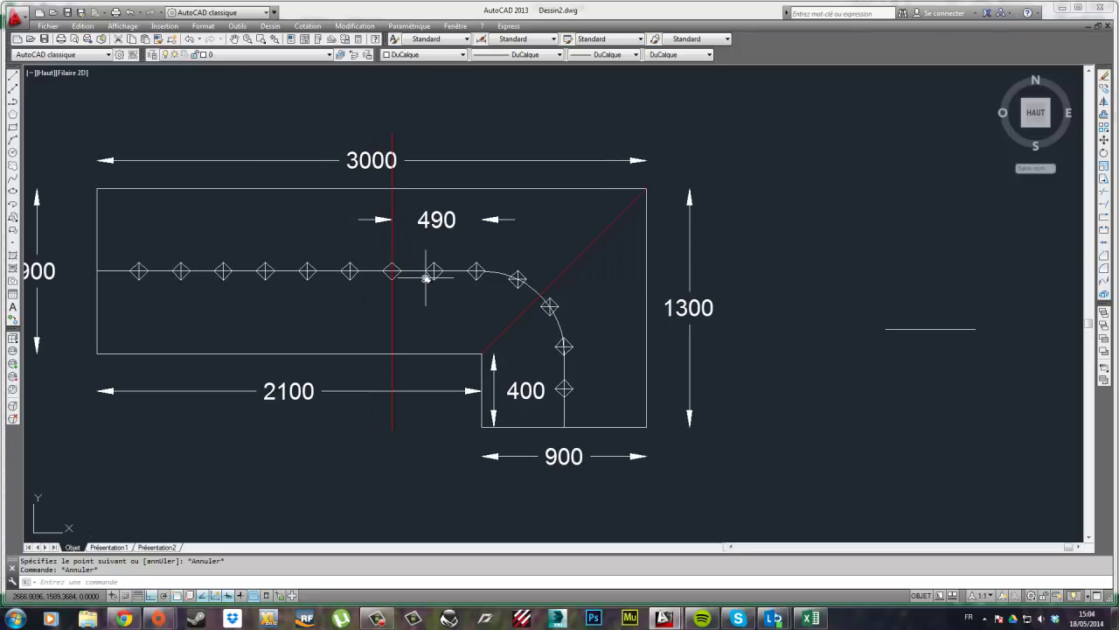
key("Escape")
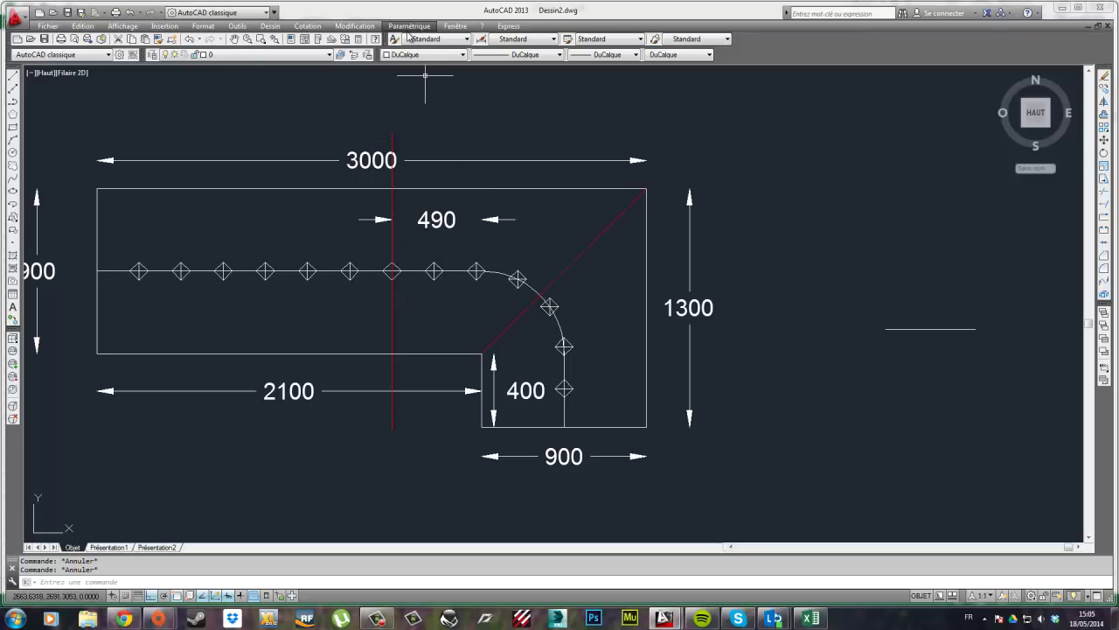
left_click(307, 26)
left_click(332, 55)
scroll(391, 271, "up", 5)
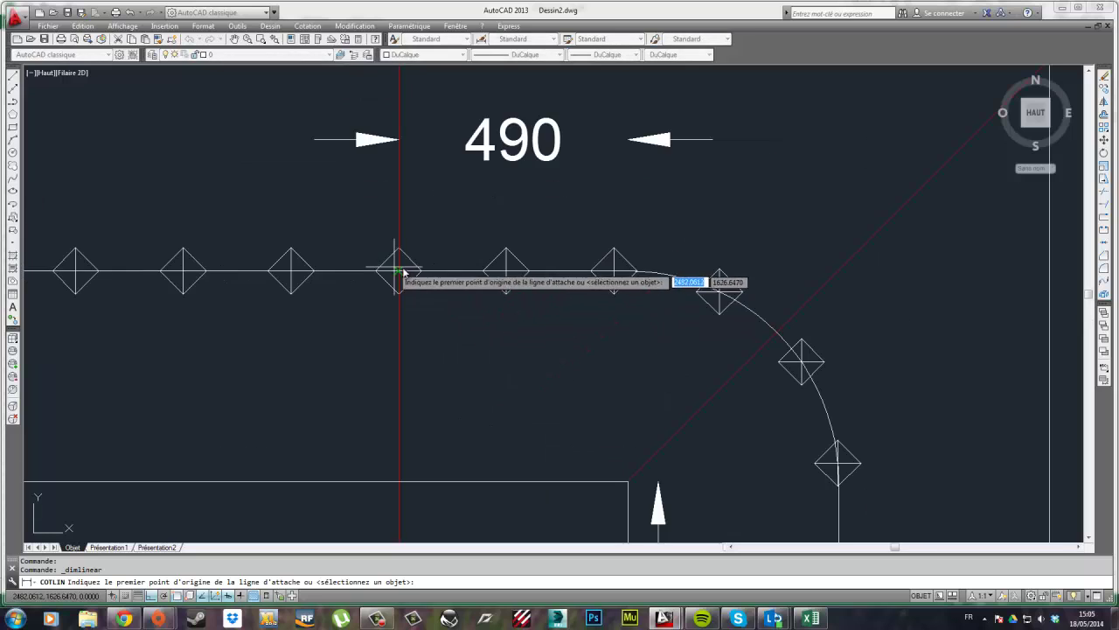
left_click(399, 272)
left_click(507, 271)
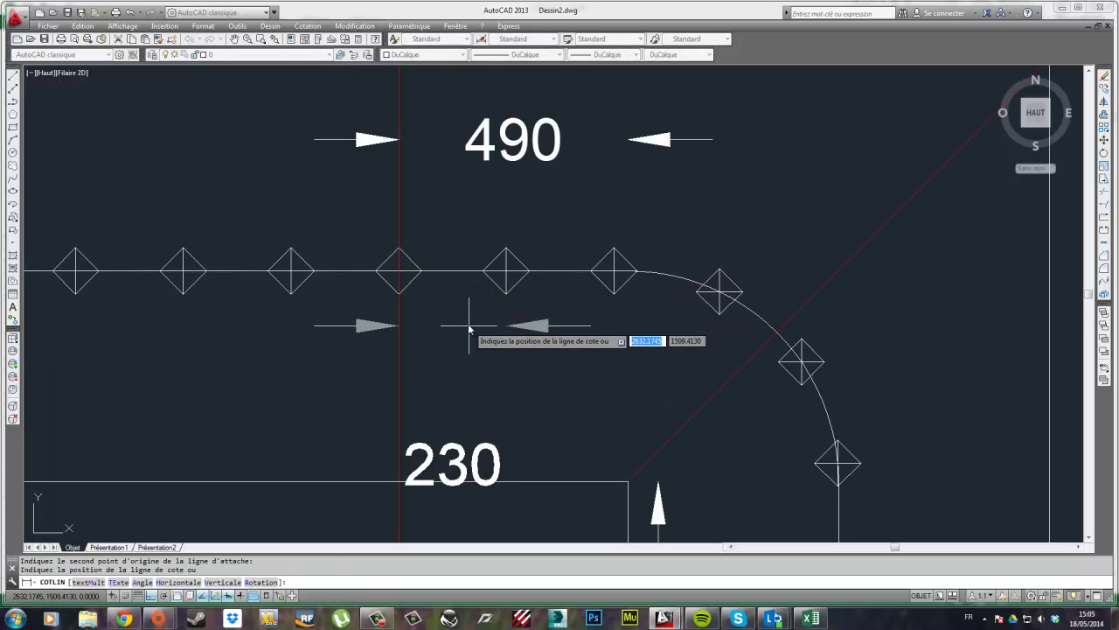
left_click(472, 312)
Move the new tread dimension's text up, just below its dimension line
left_click(440, 426)
left_click(452, 449)
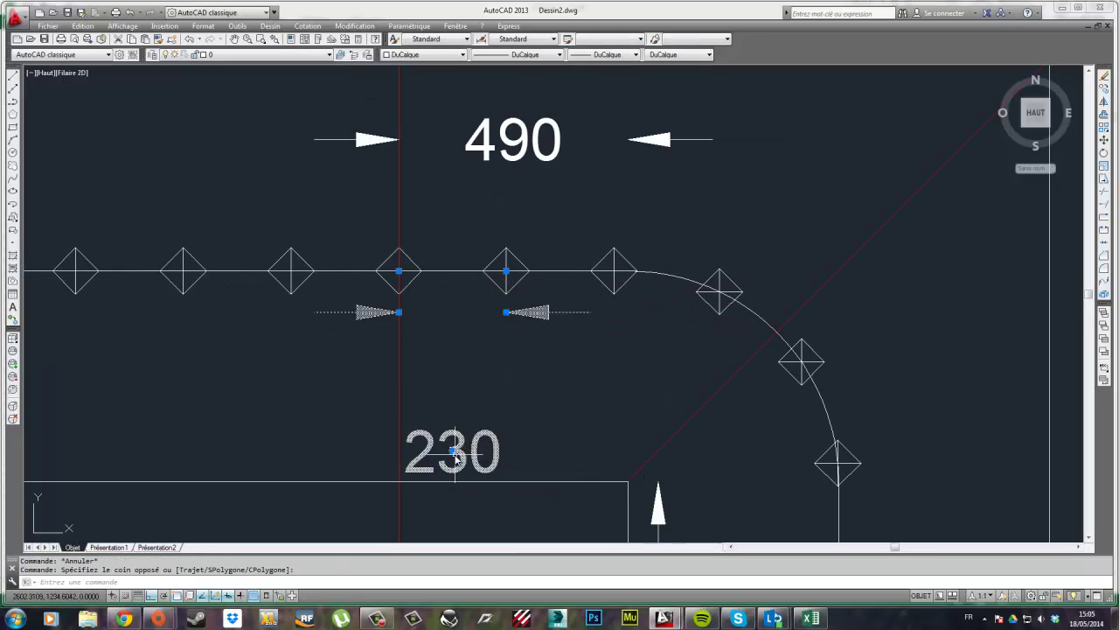
left_click(452, 352)
key("Escape")
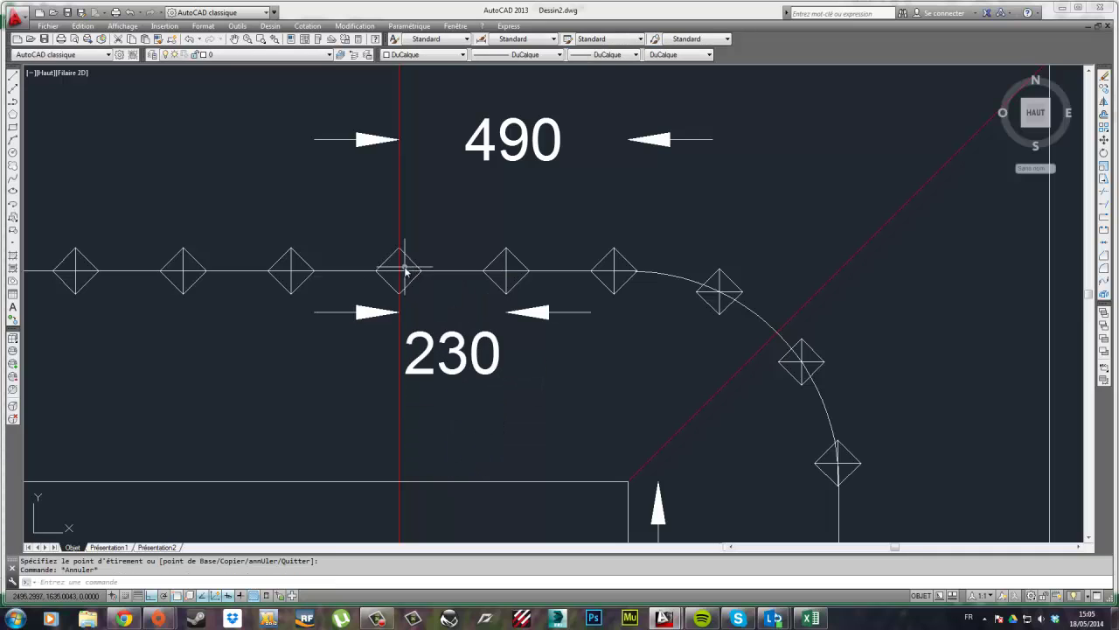
Draw a vertical line 230 long upward from the left end of the separate 490 line
scroll(466, 355, "down", 4)
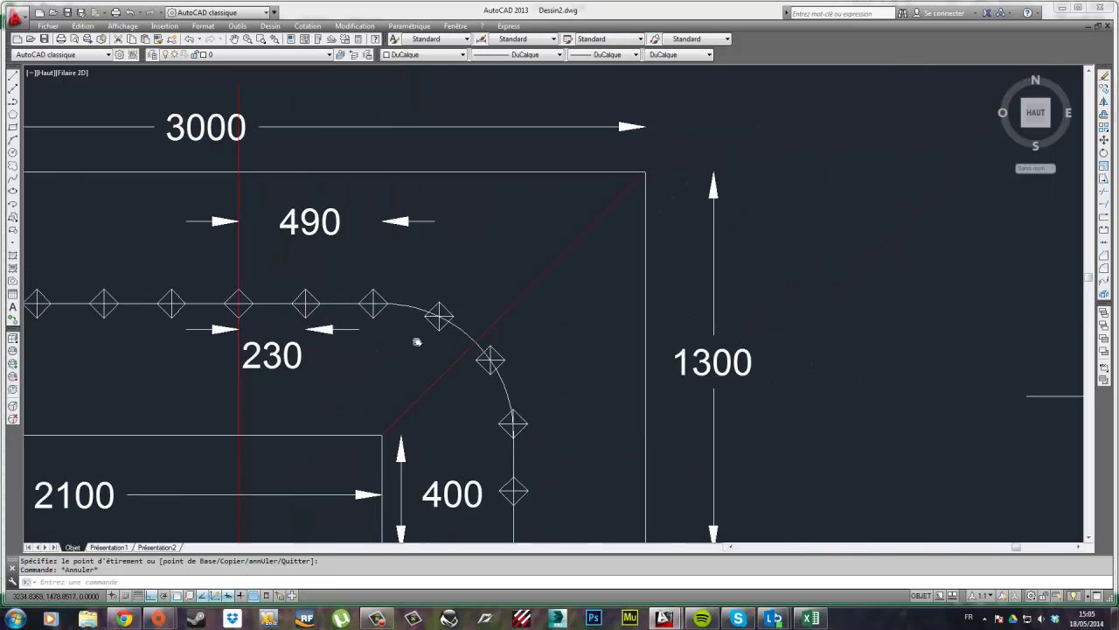
left_click(13, 76)
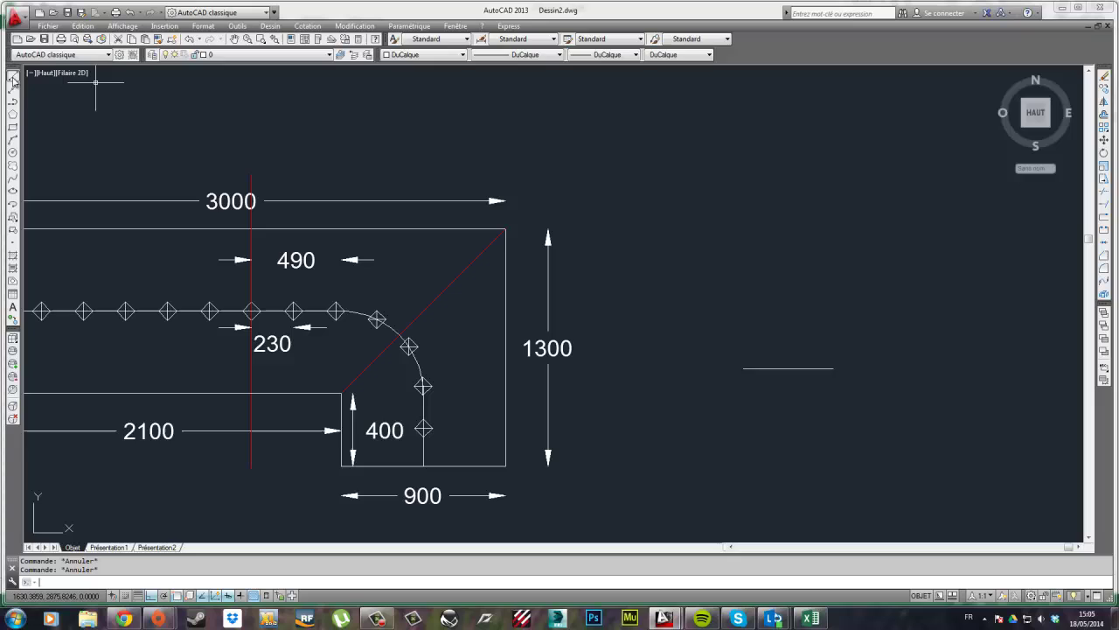
left_click(743, 368)
type("230")
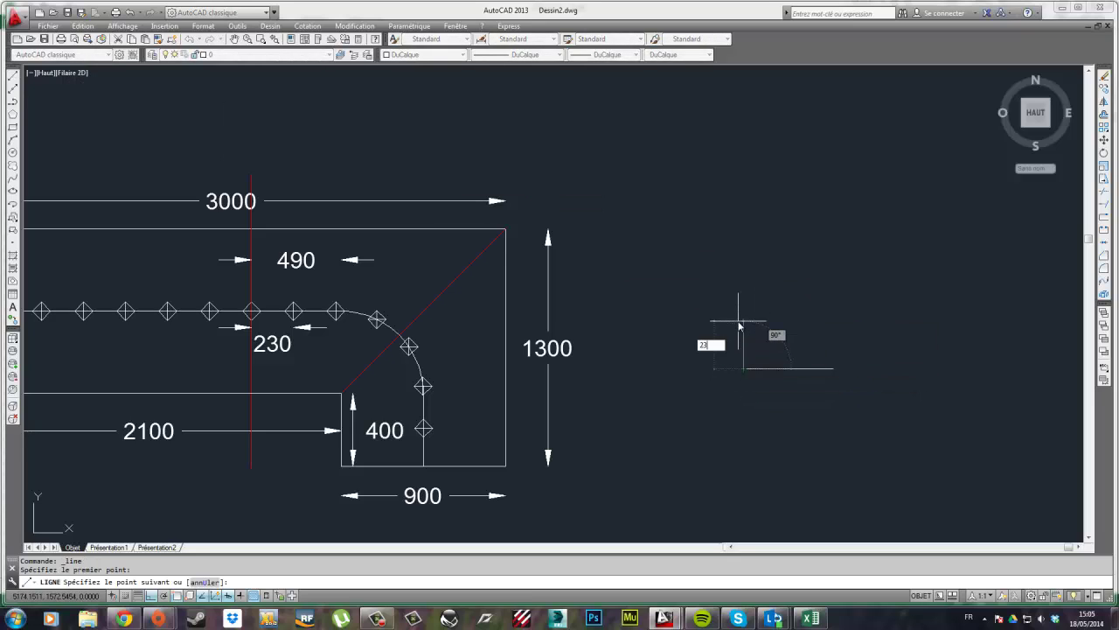
key("Return")
key("Escape")
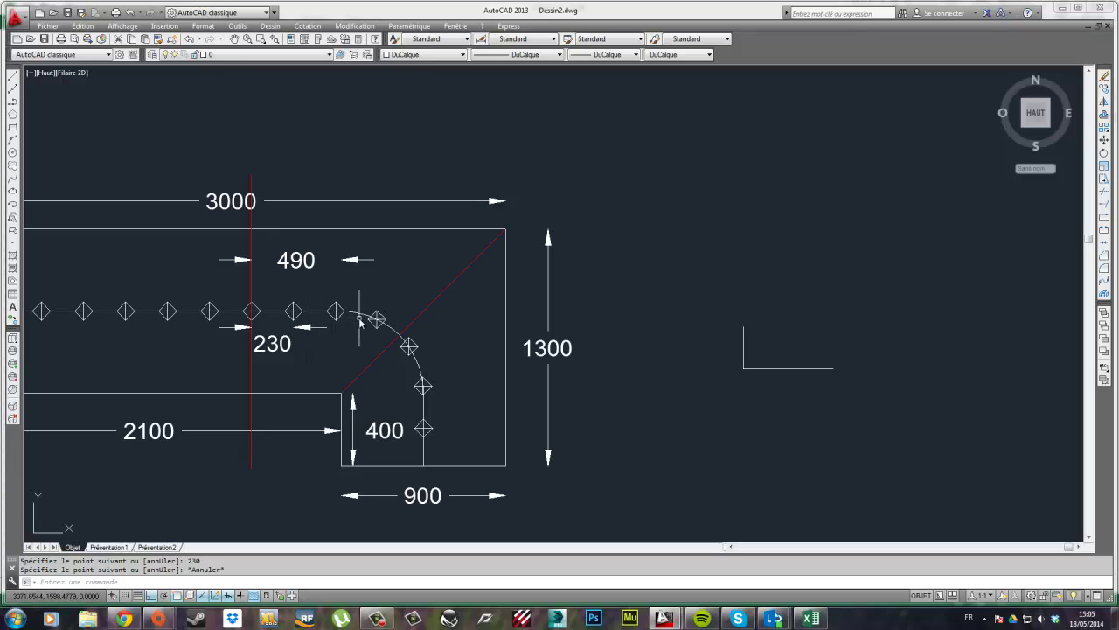
Copy the 230 vertical line upward three times, stacking the copies end to end
left_click(743, 343)
left_click(1066, 183)
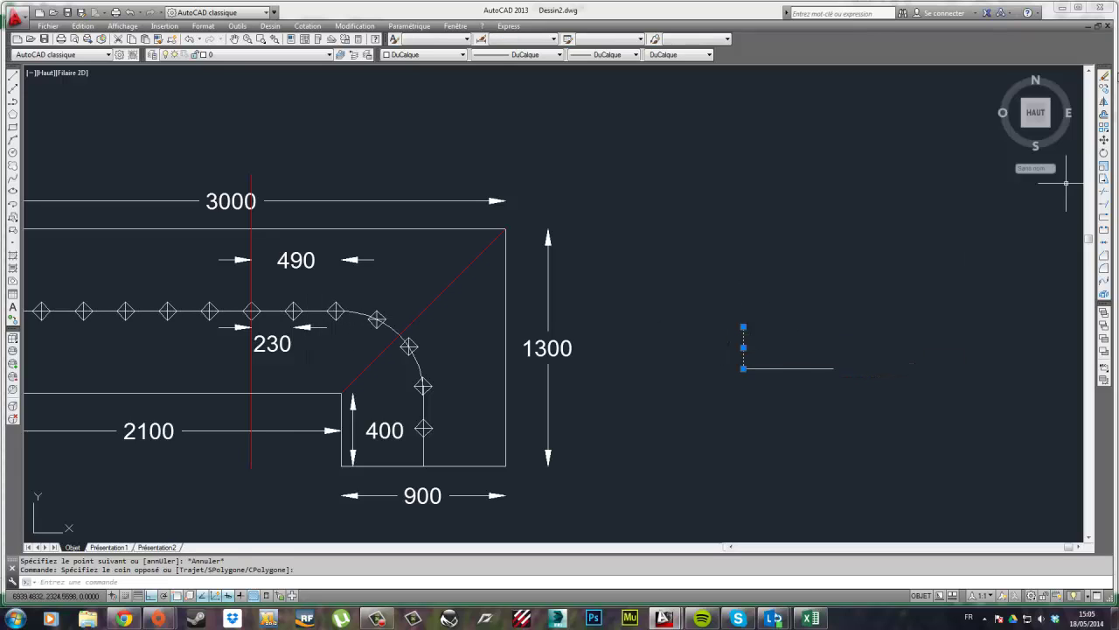
left_click(1105, 89)
left_click(743, 368)
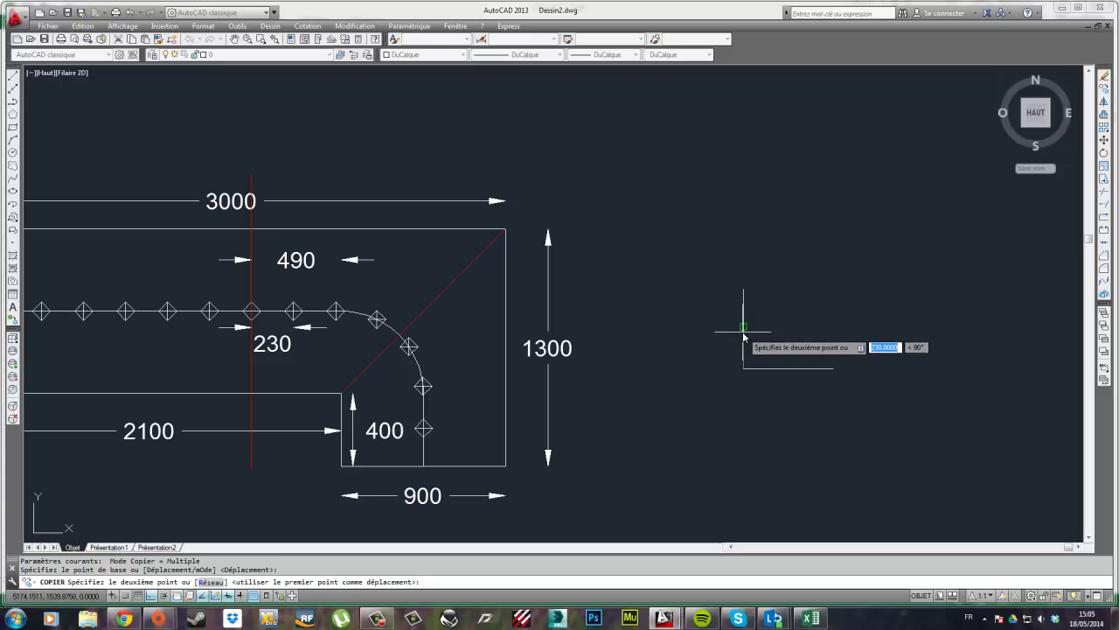
left_click(743, 289)
left_click(743, 242)
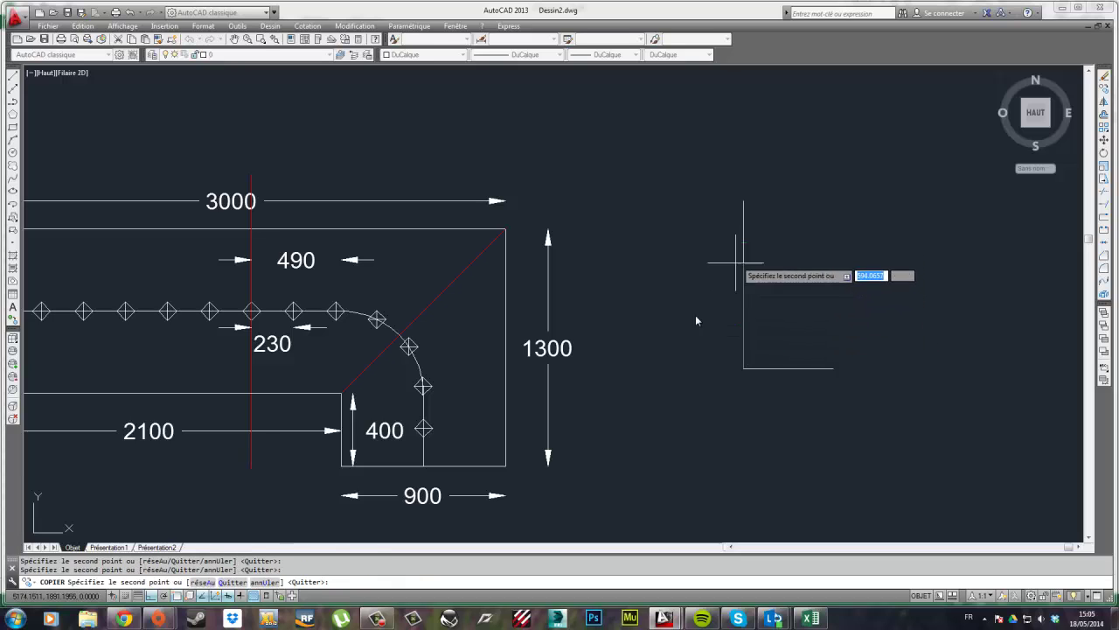
key("Escape")
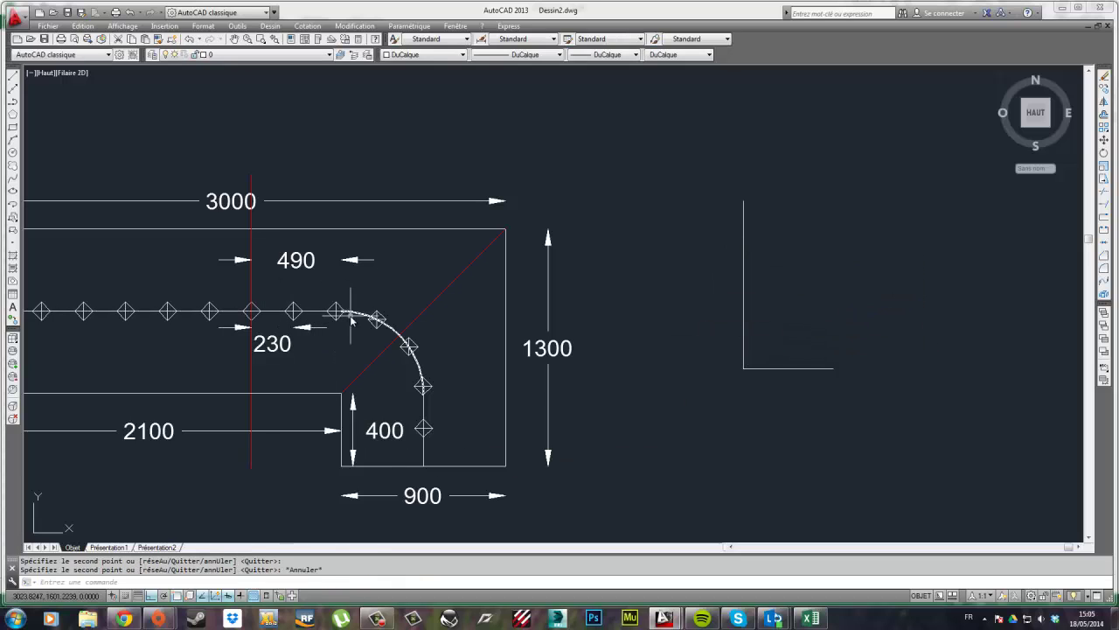
Check the stacked 230 segments one by one and erase the topmost one
left_click(745, 308)
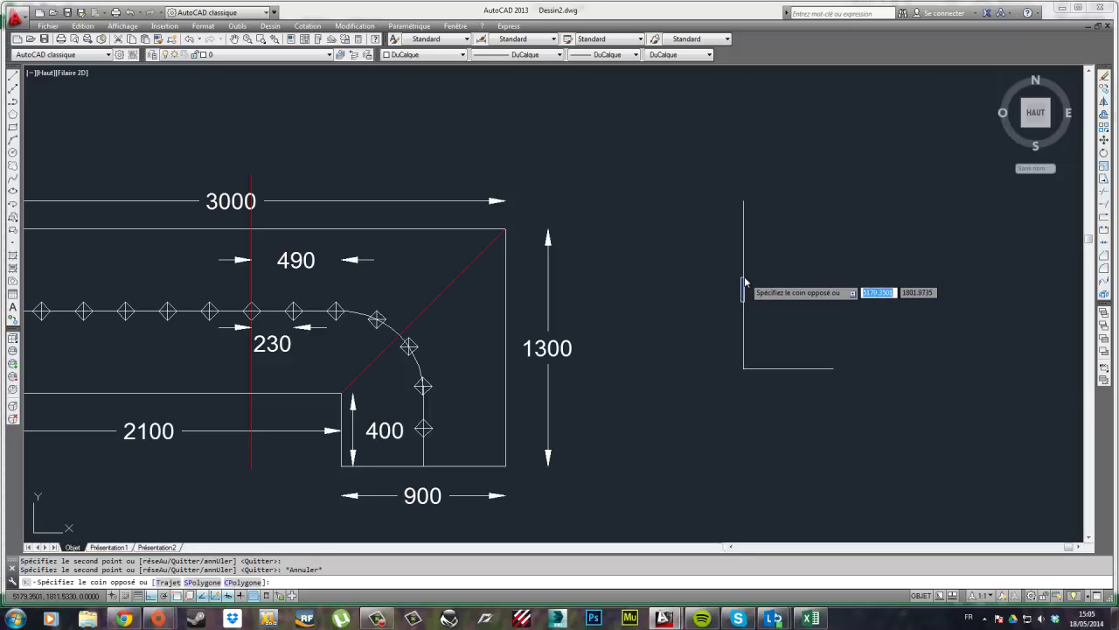
left_click(742, 333)
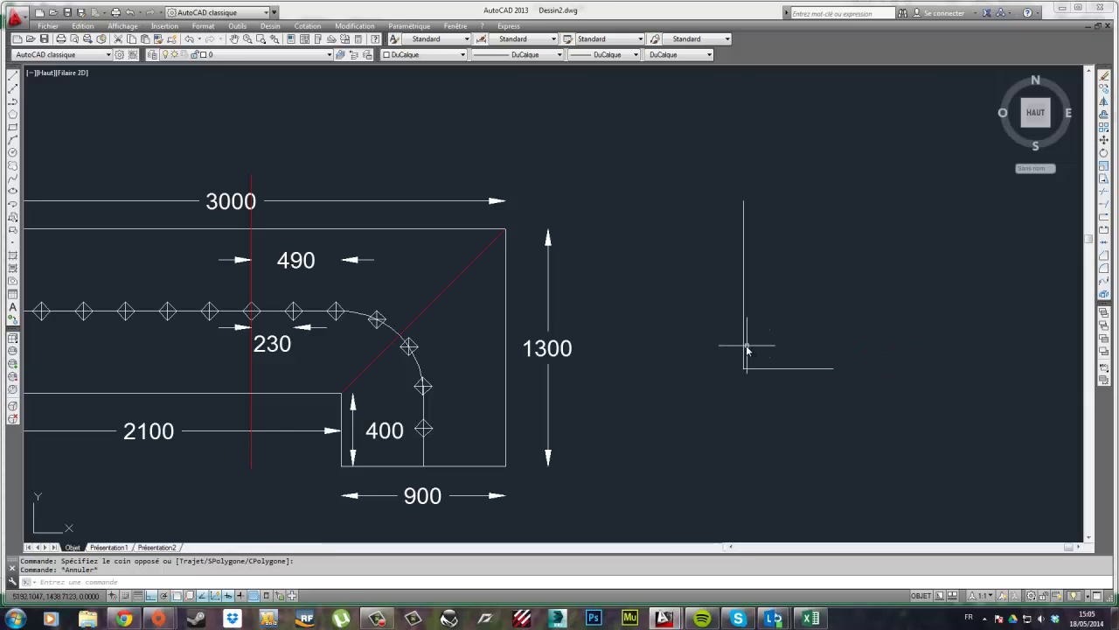
left_click(747, 346)
left_click(741, 339)
left_click(744, 306)
left_click(747, 254)
left_click(739, 249)
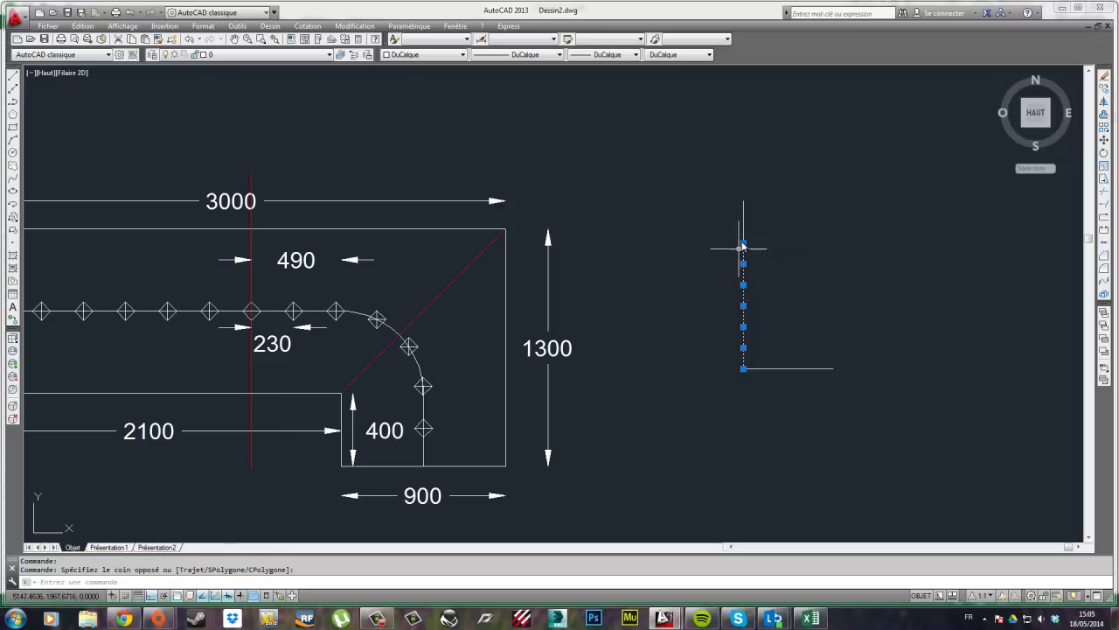
key("Escape")
left_click(743, 229)
key("Delete")
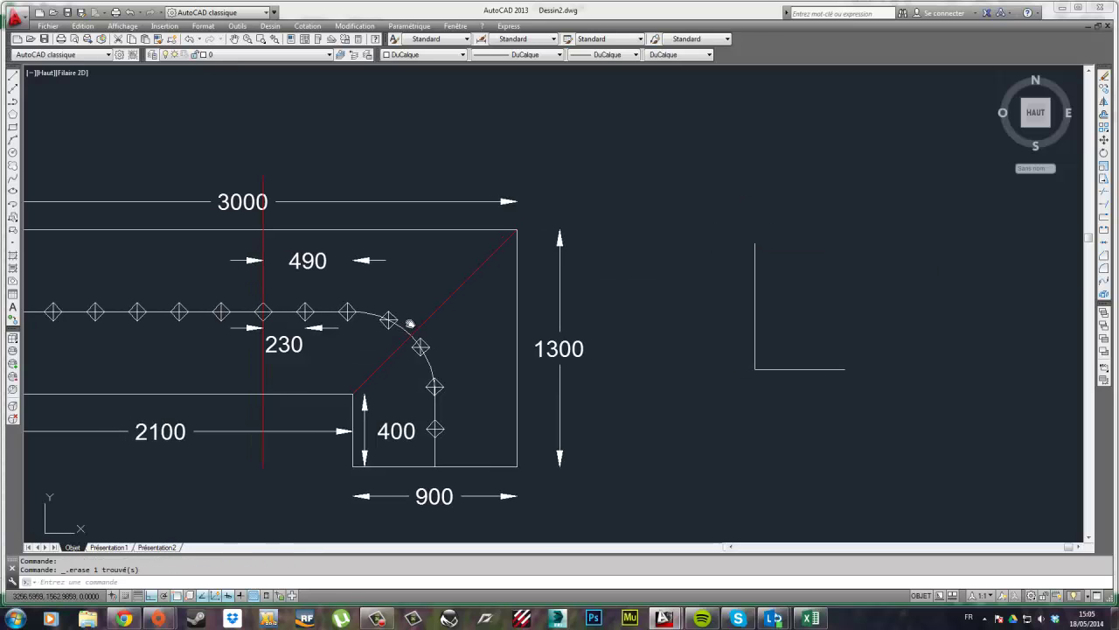
Draw a circle centred on the tread mark just before the diagonal, passing through the diagonal's intersection with the walking line
scroll(385, 332, "up", 5)
middle_click_drag(369, 306, 448, 302)
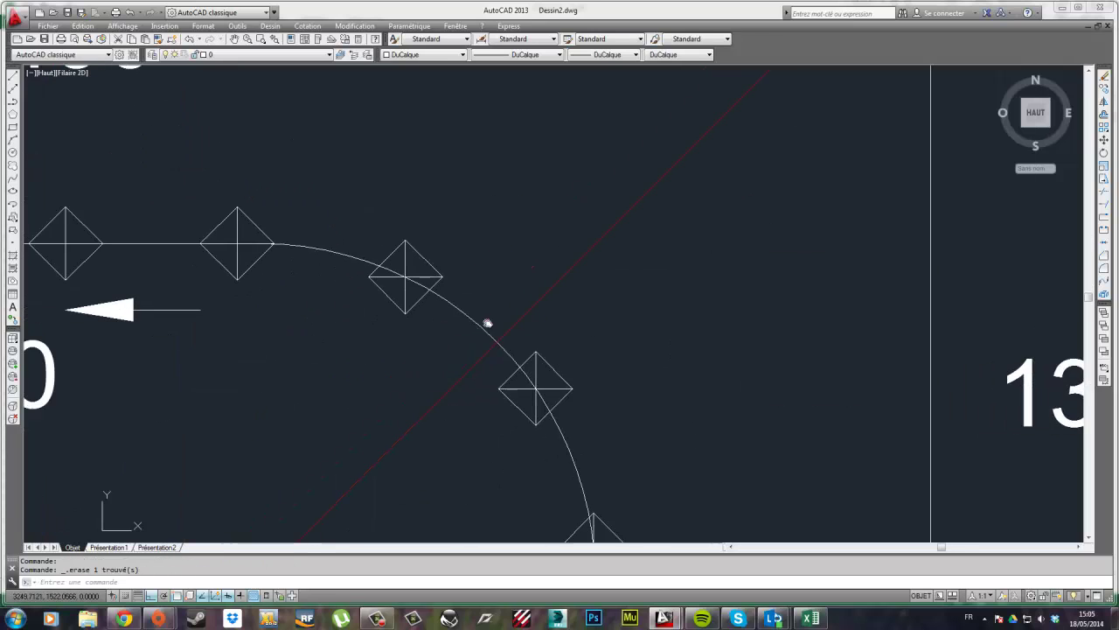
left_click(12, 151)
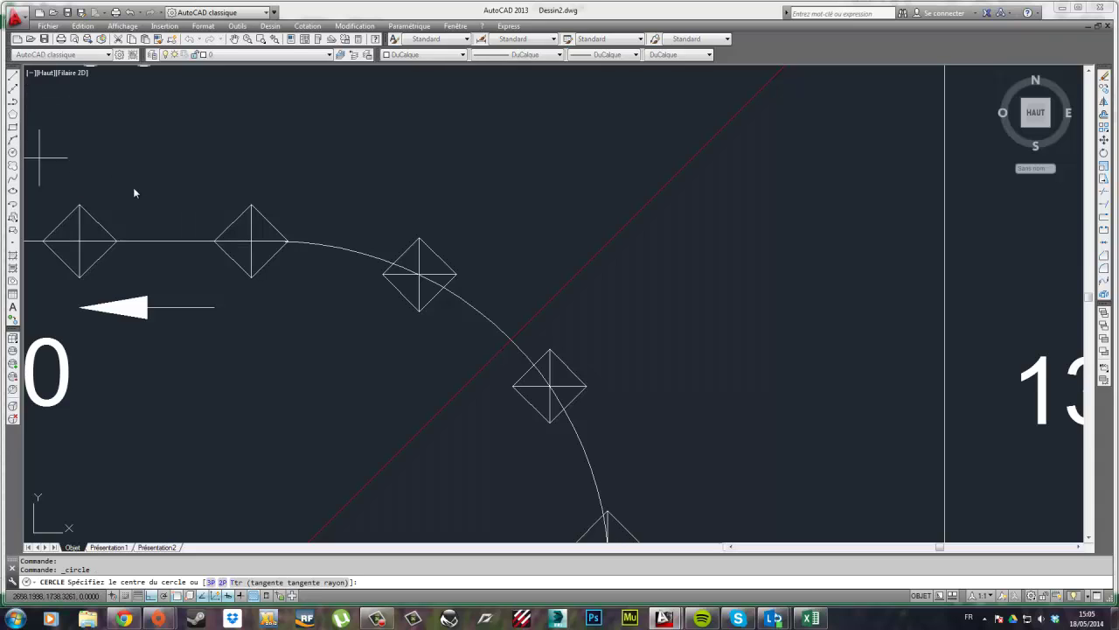
left_click(420, 275)
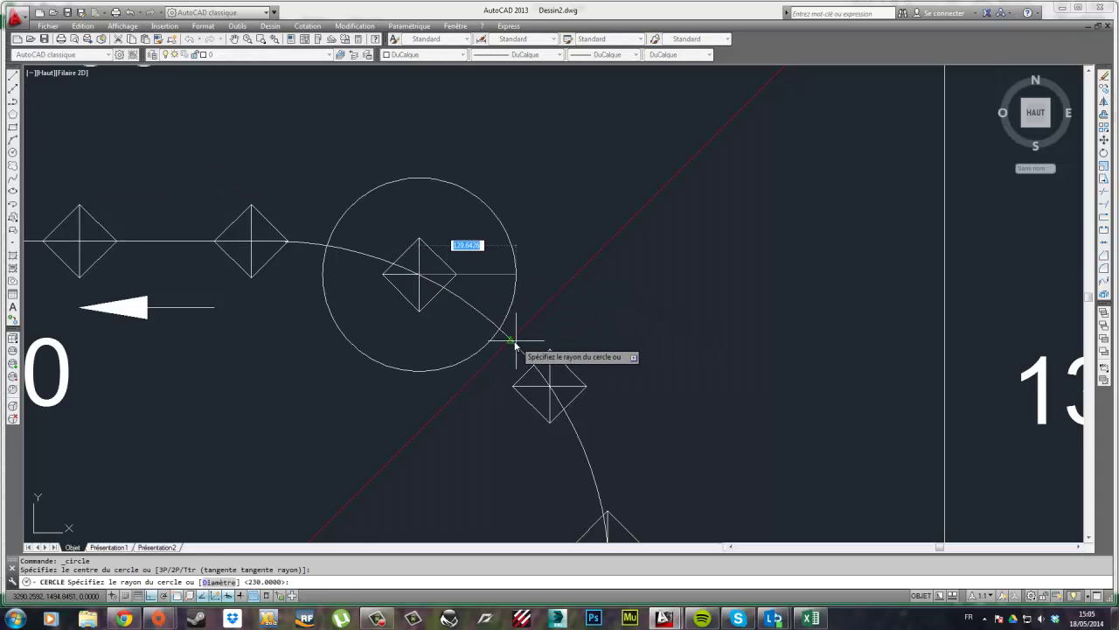
left_click(511, 343)
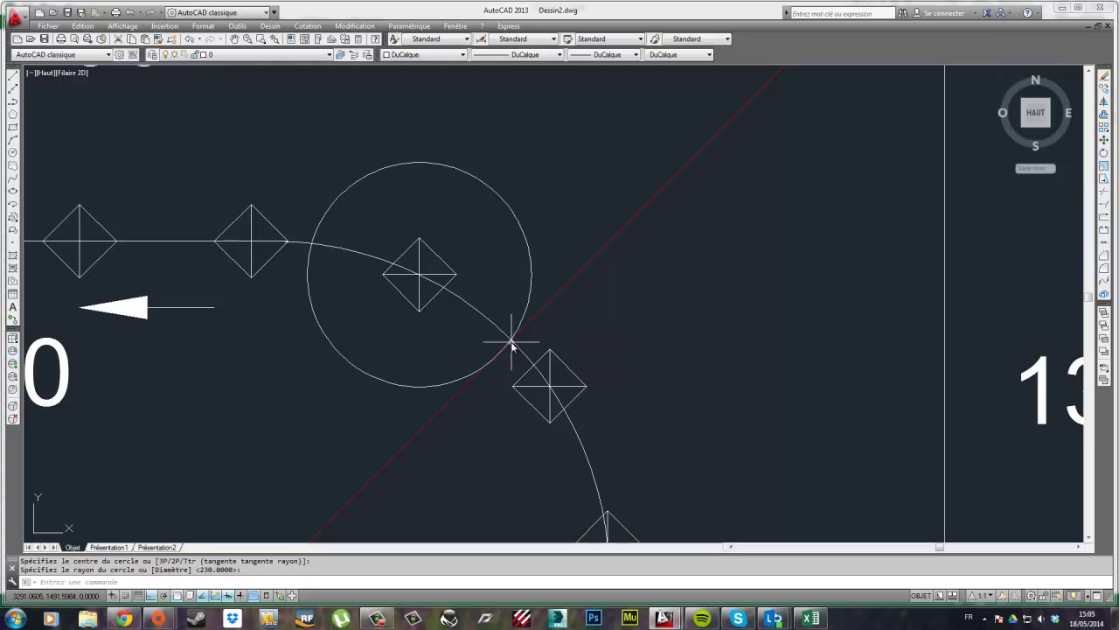
key("Escape")
Move the circle straight up out of the plan, into the empty area above the 3000 dimension
left_click(524, 234)
scroll(452, 180, "down", 2)
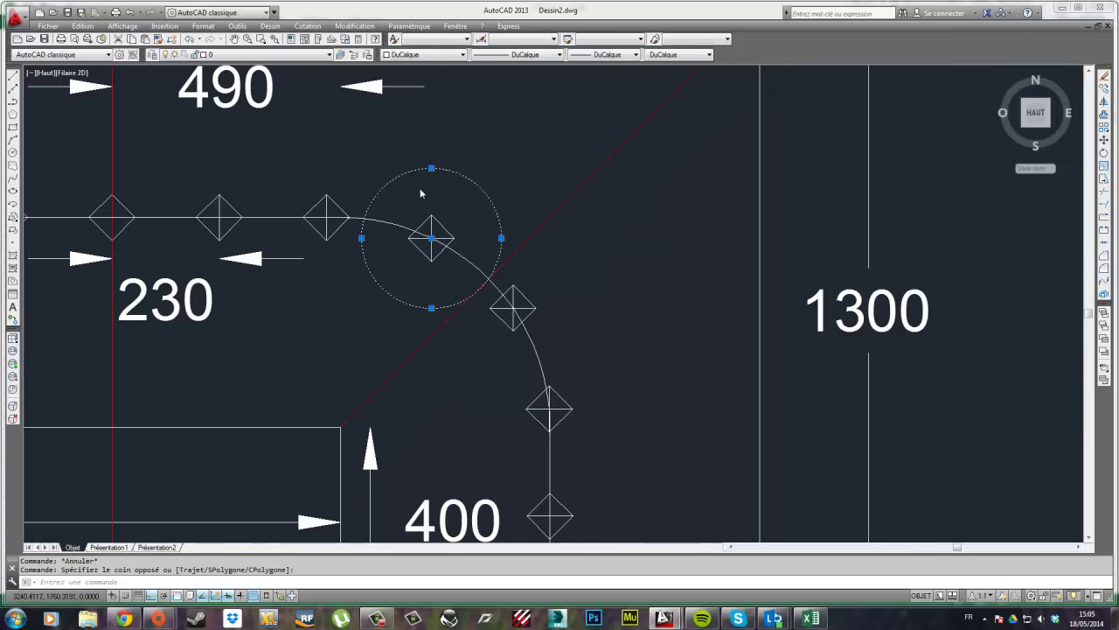
scroll(504, 296, "down", 4)
left_click(1105, 139)
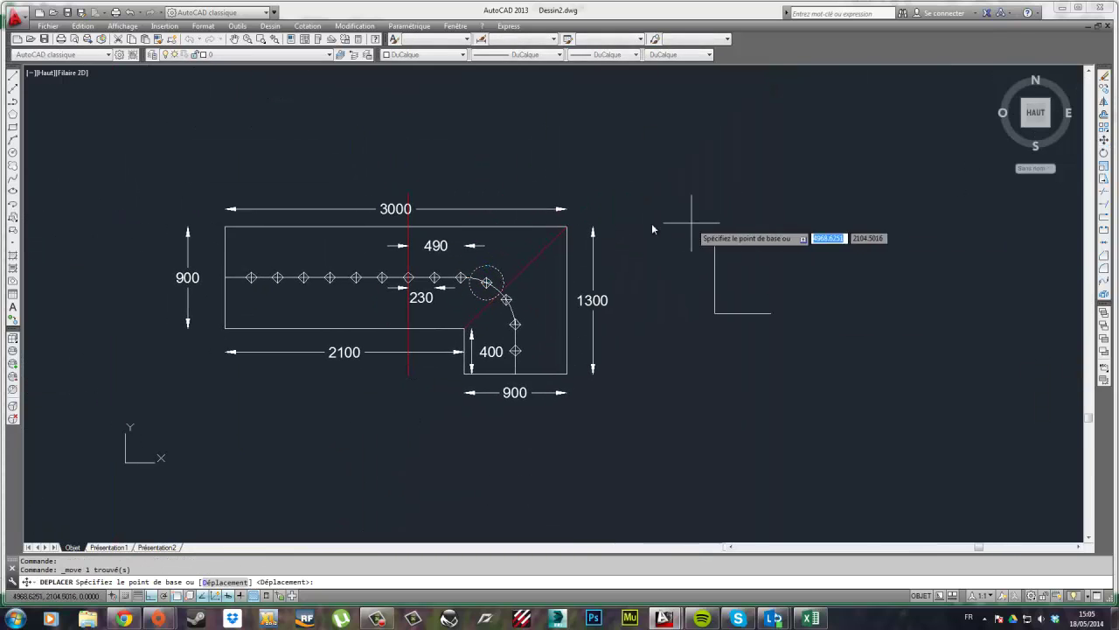
left_click(605, 237)
left_click(602, 131)
key("Escape")
scroll(494, 172, "up", 3)
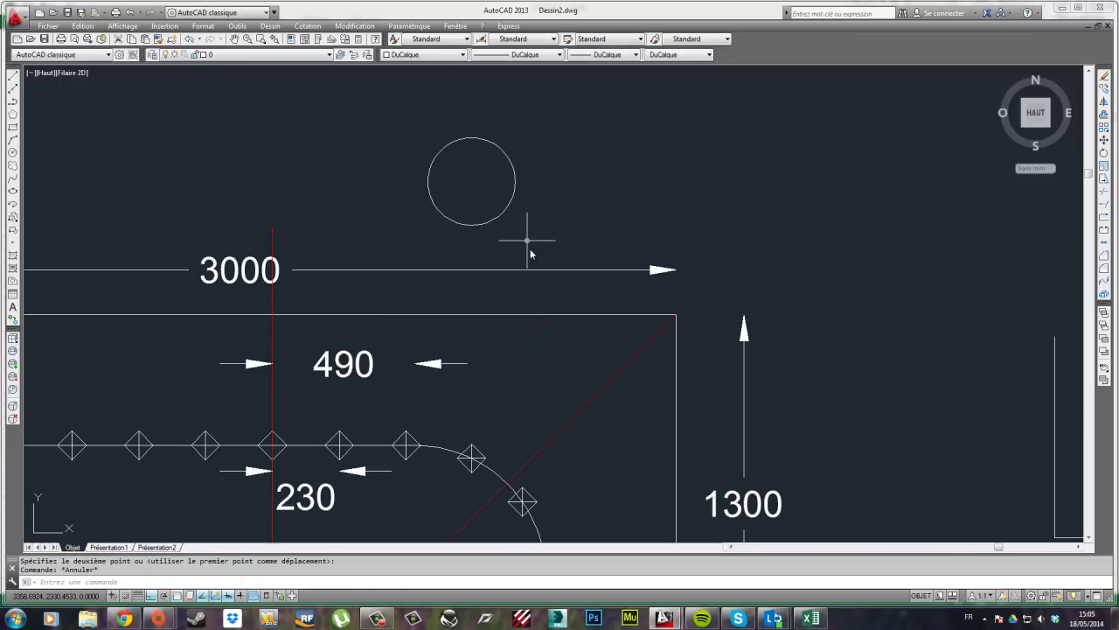
Select the circle above the L-shaped plan and check its radius in its properties
middle_click_drag(527, 239, 506, 189)
left_click(646, 161)
left_click(469, 149)
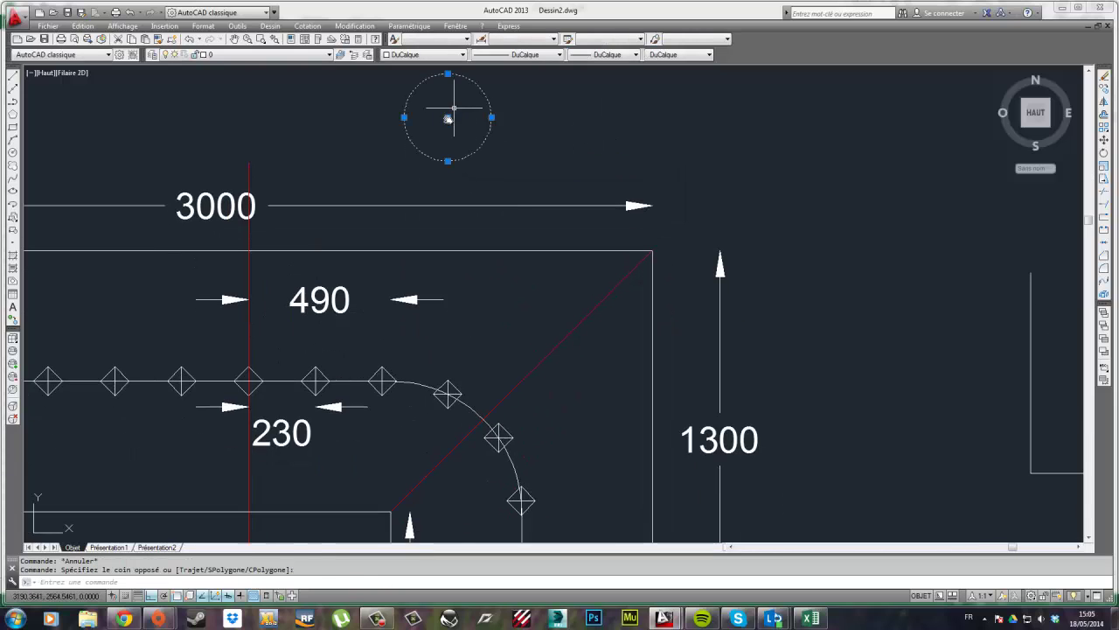
key("Escape")
left_click(467, 155)
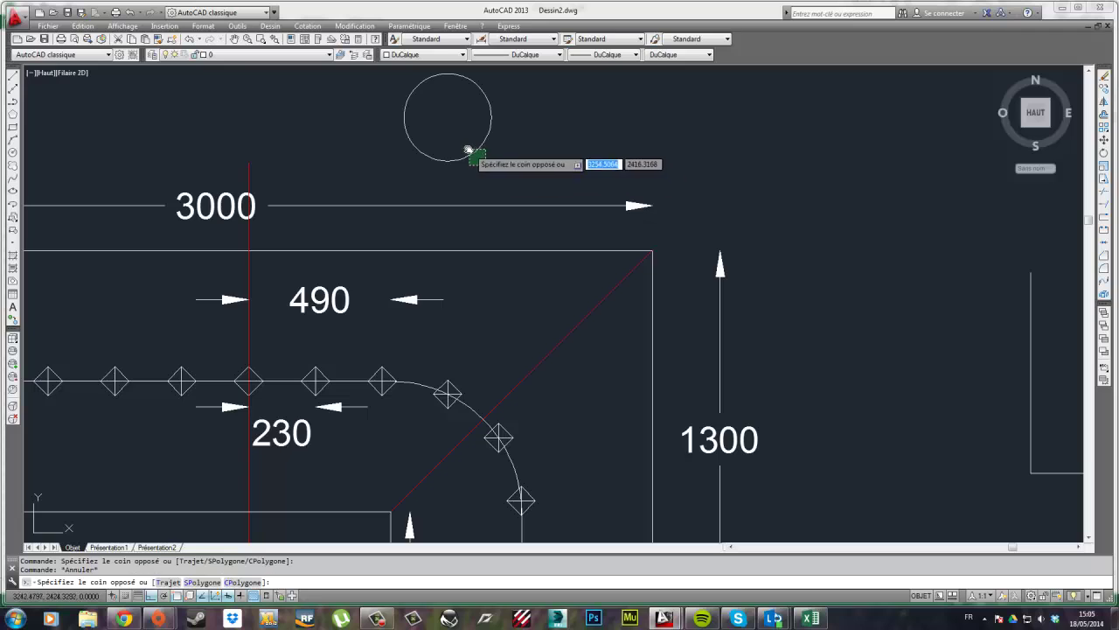
left_click(466, 154)
key("Escape")
left_click(468, 156)
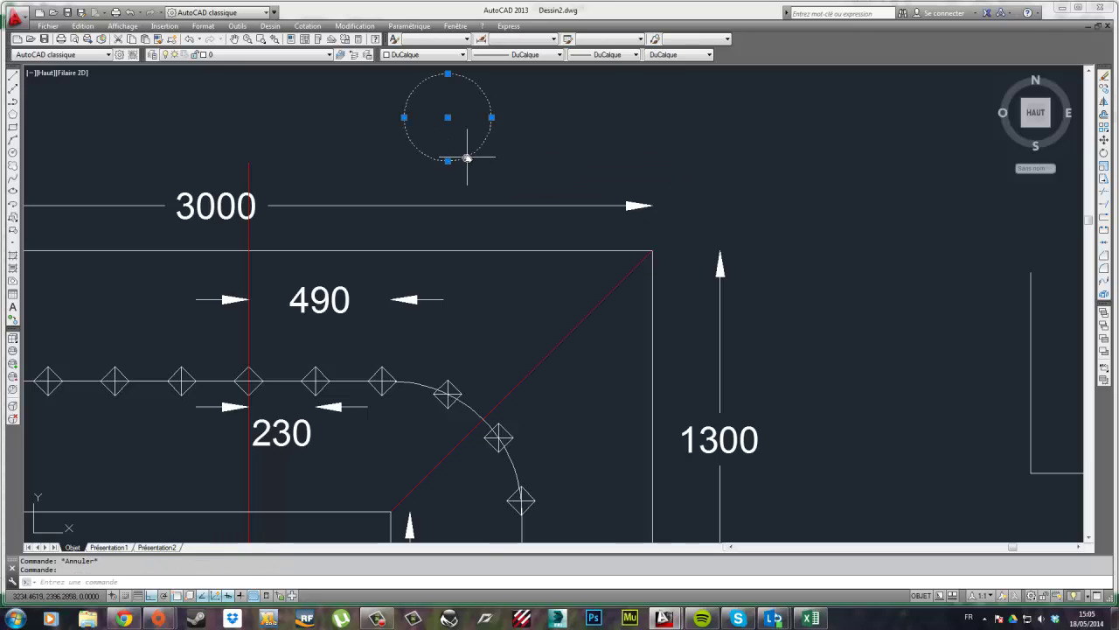
left_click(504, 181, "shift")
left_click(464, 150, "shift")
left_click(464, 149)
key("Escape")
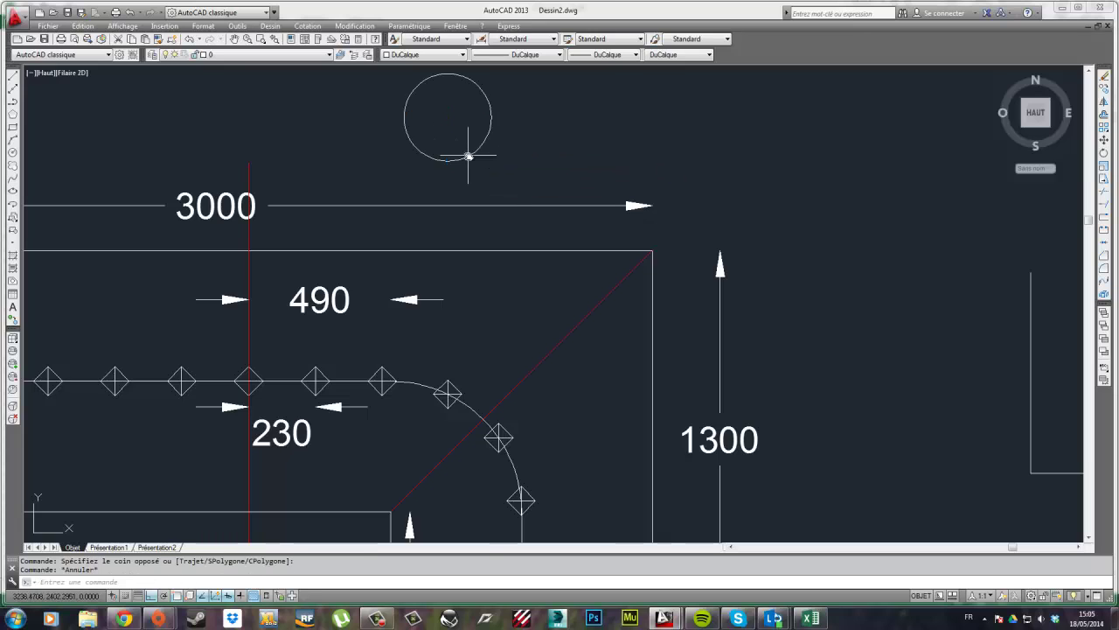
left_click(467, 155)
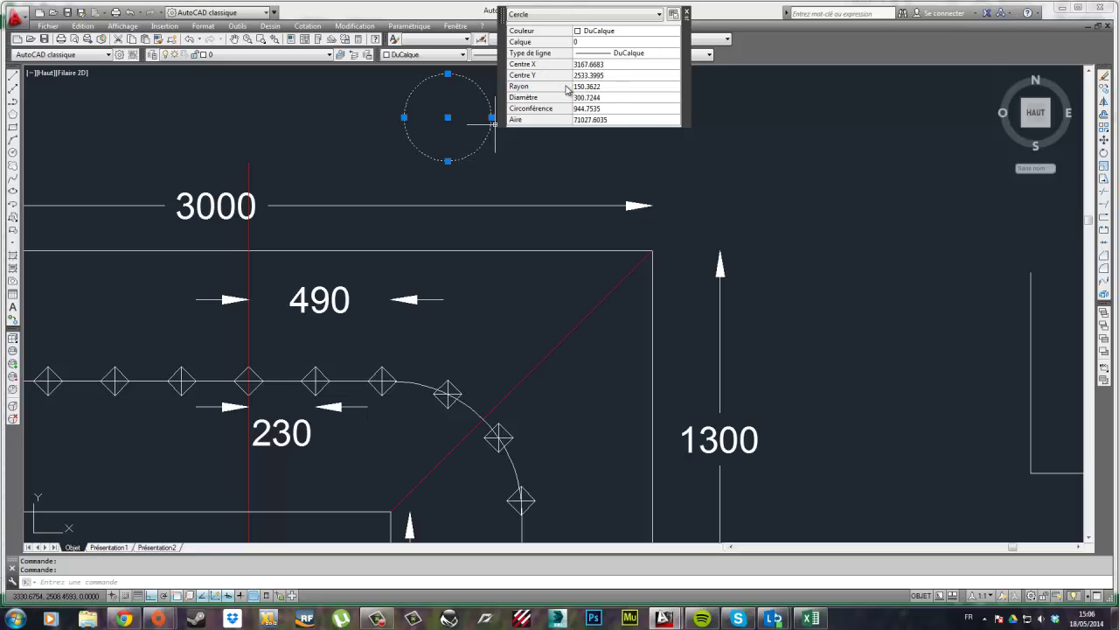
left_click(602, 89)
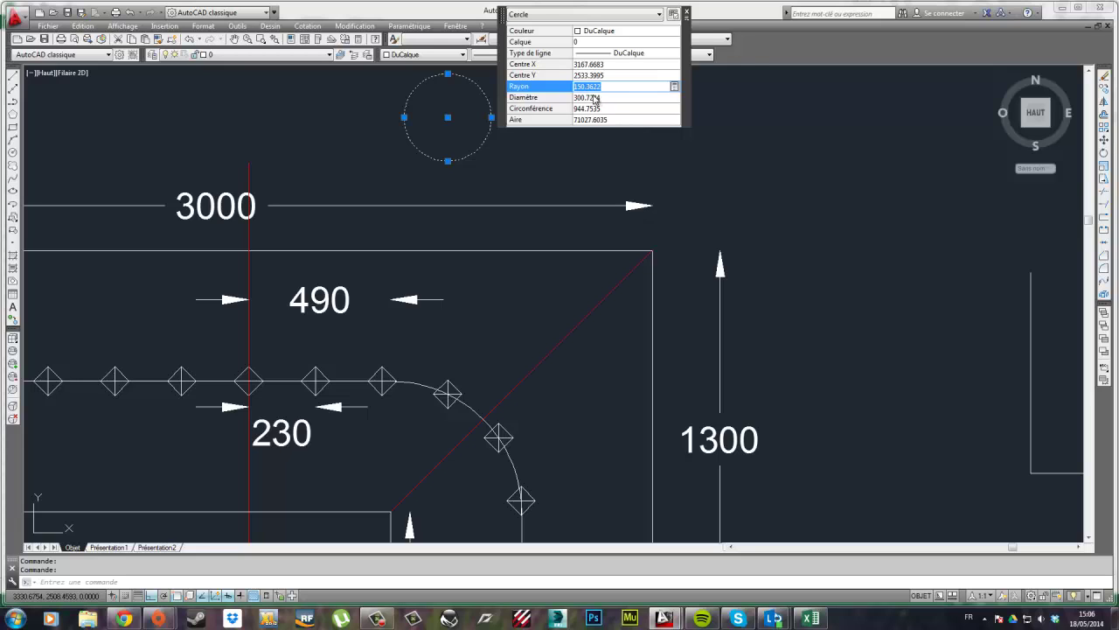
key("Escape")
Draw a 150.36 line straight up from the top end of the vertical line in the separate diagram beside the plan
middle_click_drag(827, 212, 484, 198)
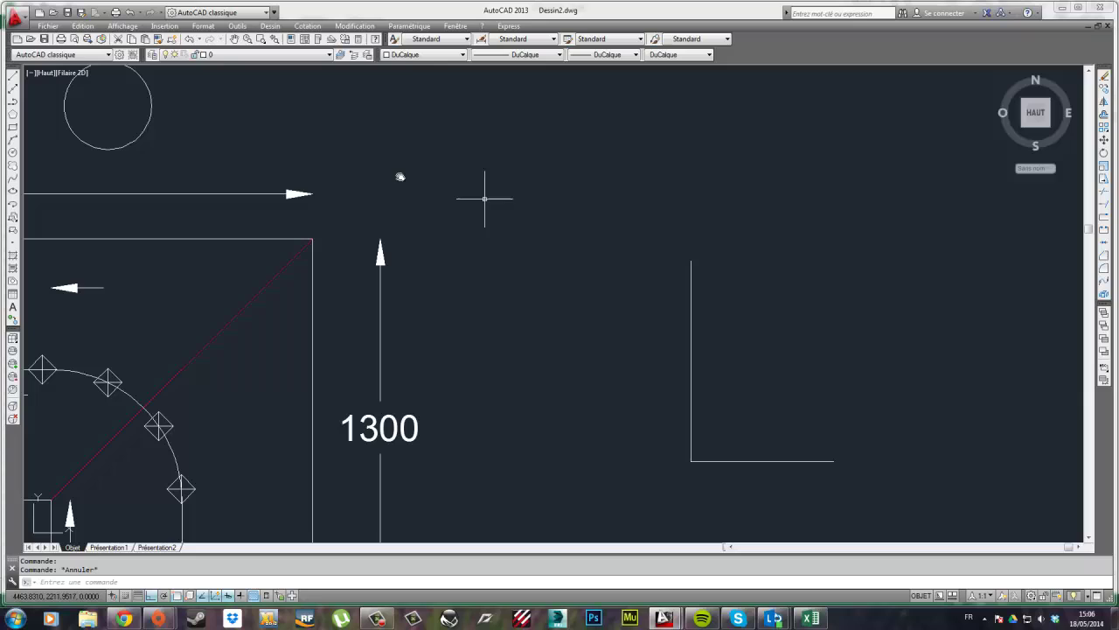
left_click(13, 76)
left_click(690, 260)
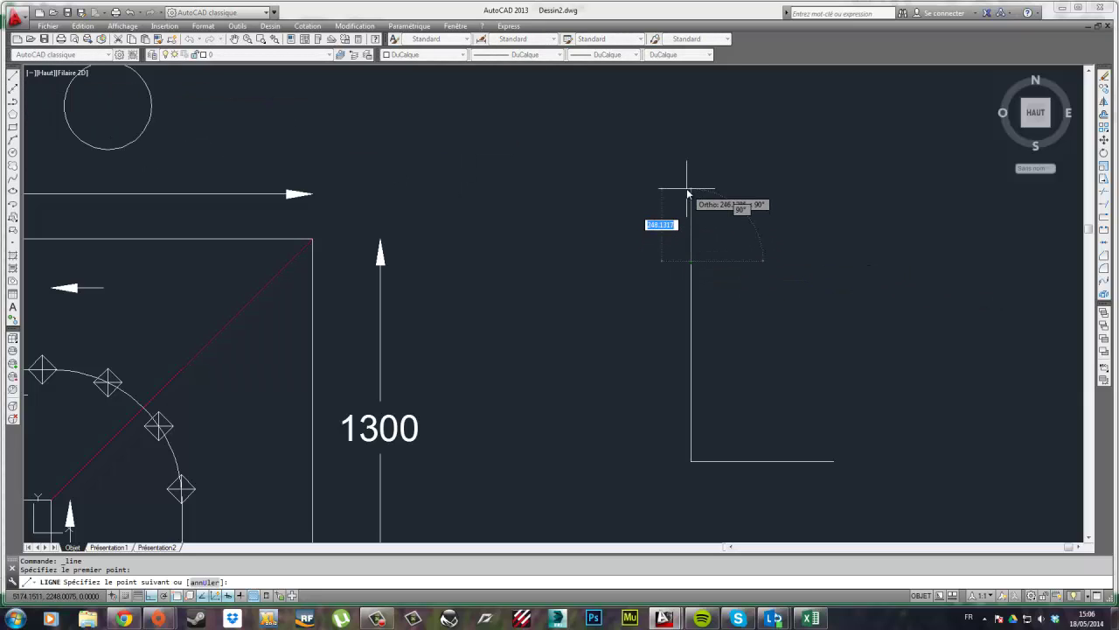
type("150.")
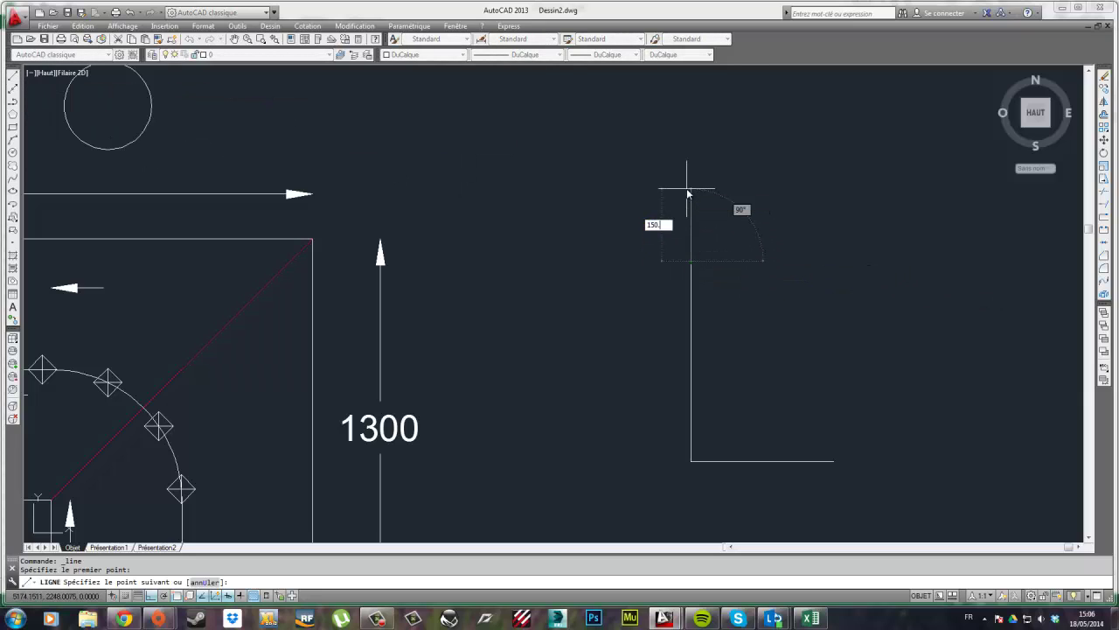
type("36")
key("Return")
key("Escape")
Draw a line from the free end of the diagram's base to the lowest division point on its vertical line
mouse_move(609, 263)
middle_mouse_down()
mouse_move(789, 260)
mouse_move(836, 315)
mouse_move(732, 242)
mouse_move(530, 288)
mouse_move(682, 247)
middle_mouse_up()
left_click(13, 76)
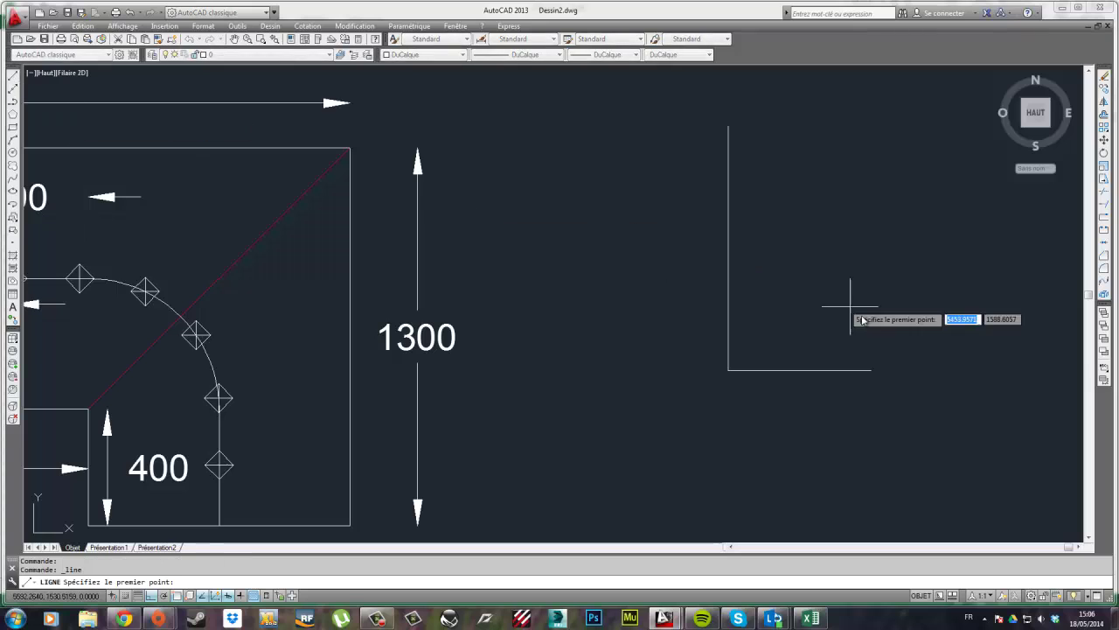
left_click(871, 369)
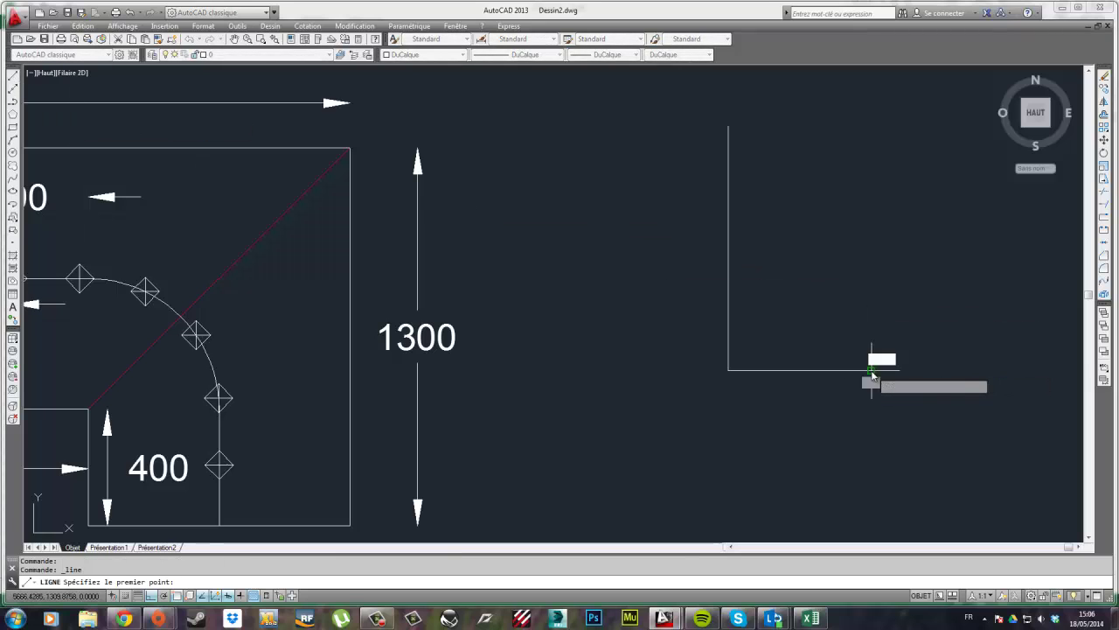
left_click(729, 304)
key("Escape")
Draw a line from the base's free end to the second division point up the diagram's vertical line
left_click(12, 76)
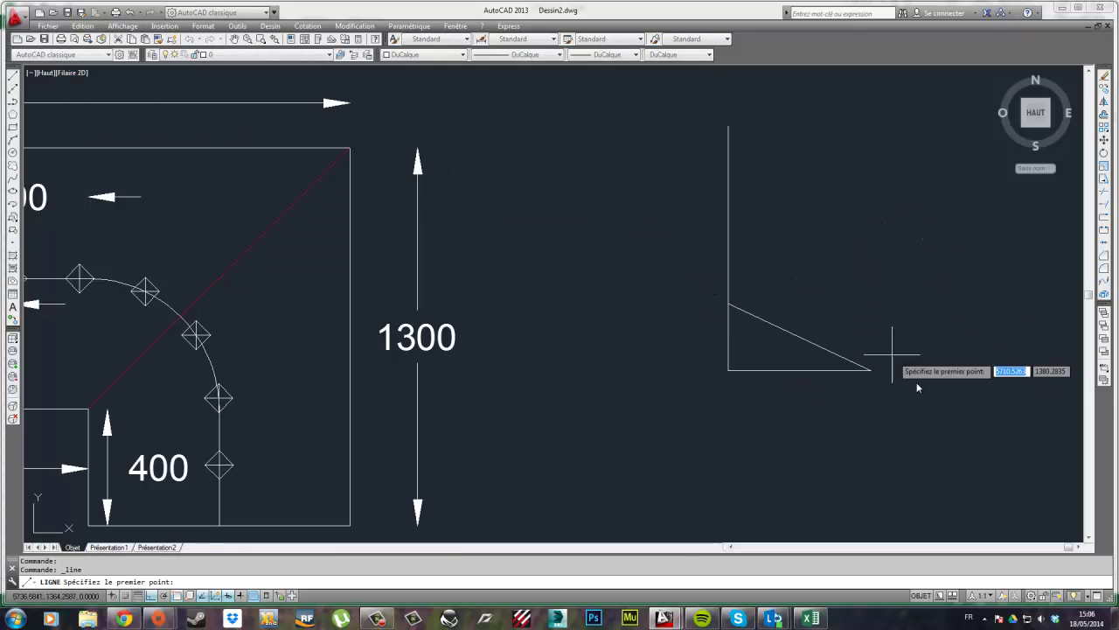
left_click(871, 370)
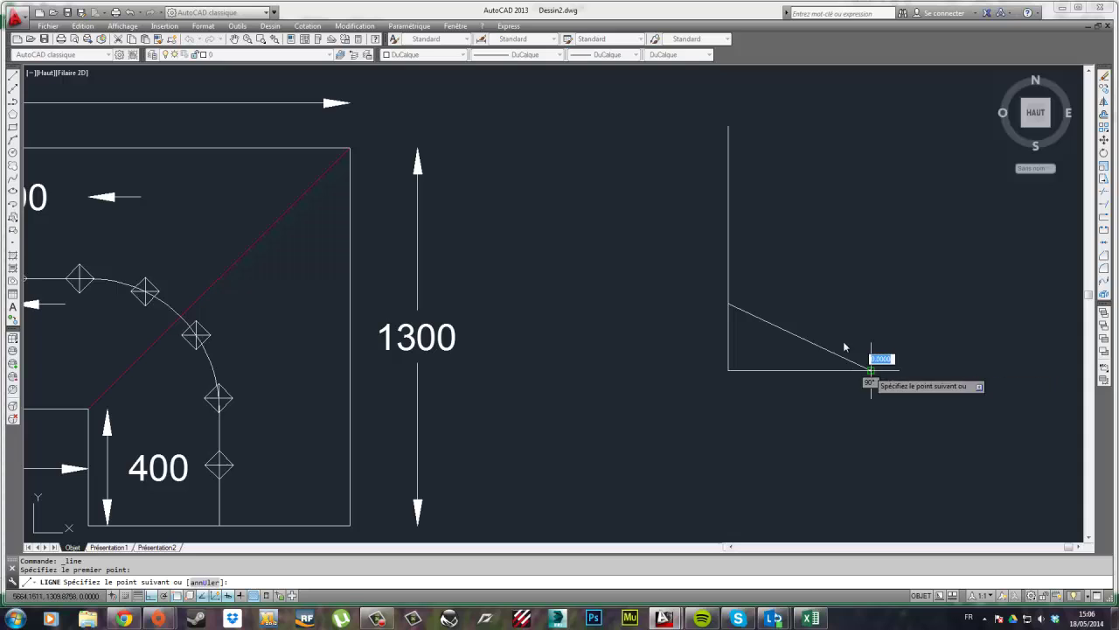
left_click(729, 238)
key("Escape")
Draw a line from the base's free end to the third division point up the diagram's vertical line
middle_click_drag(386, 413, 451, 404)
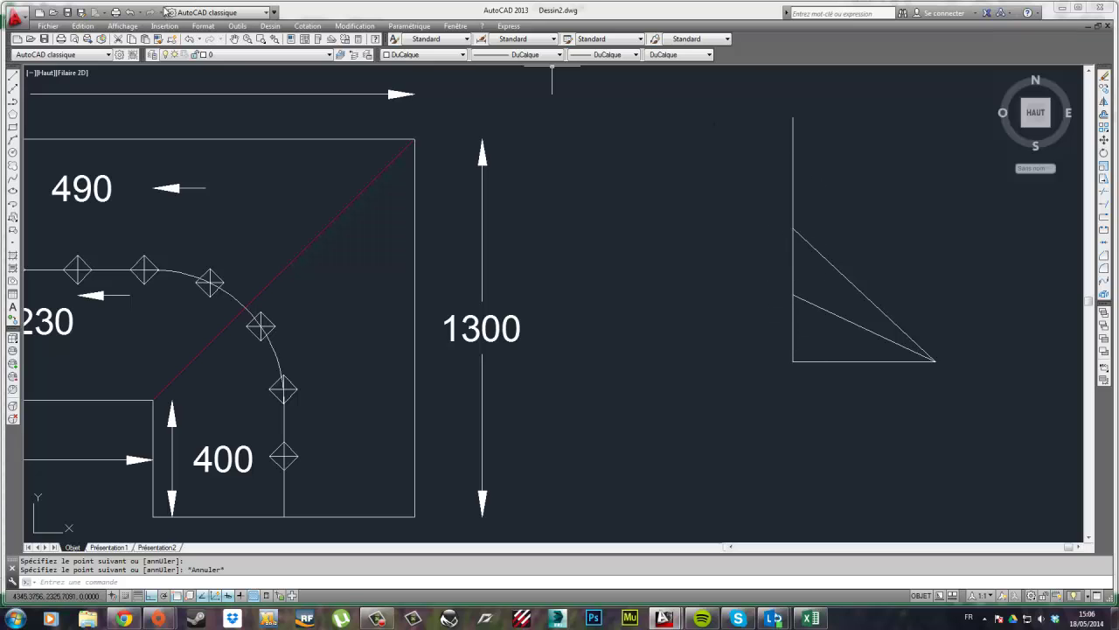
left_click(13, 78)
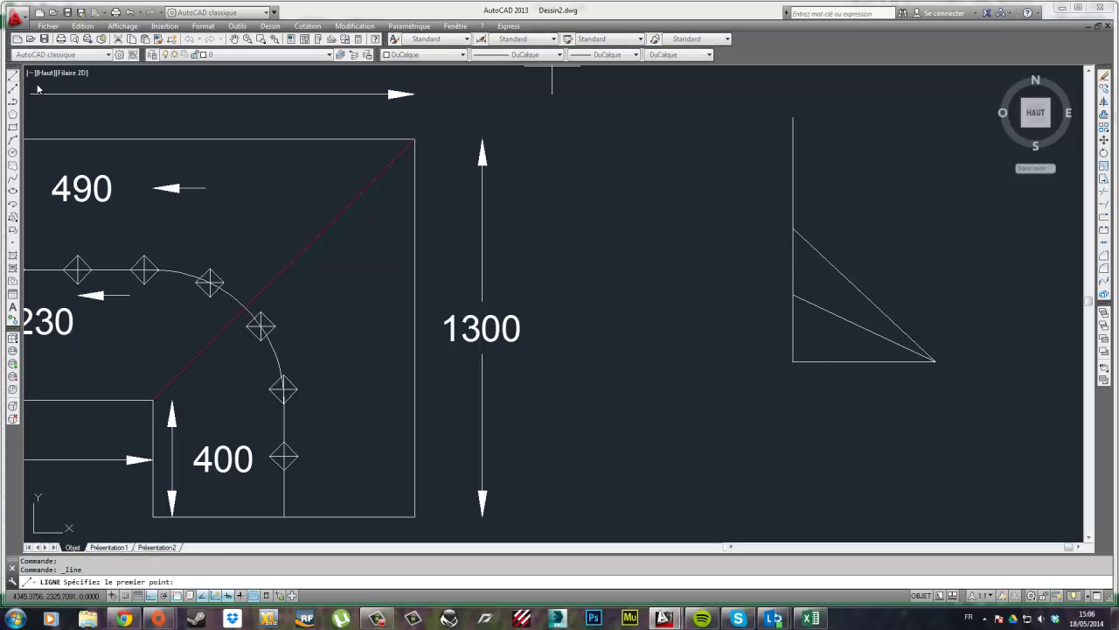
left_click(934, 359)
left_click(793, 162)
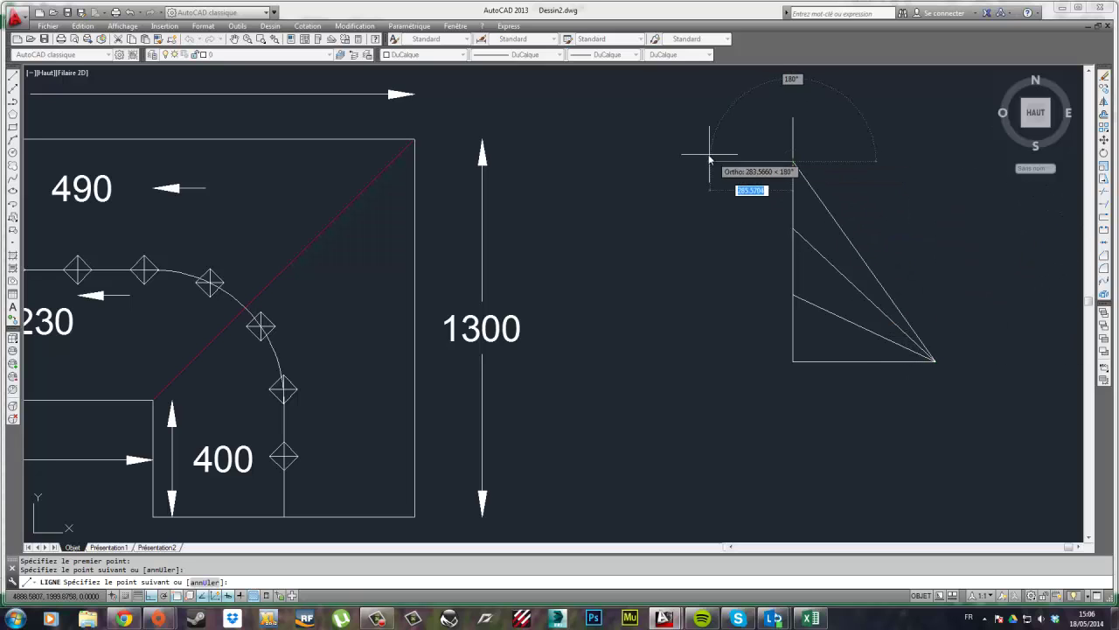
key("Escape")
Move the circle by its centre onto the centre of the first diamond marker on the plan's curve
middle_click_drag(257, 167, 383, 199)
scroll(289, 182, "down", 2)
left_click(342, 103)
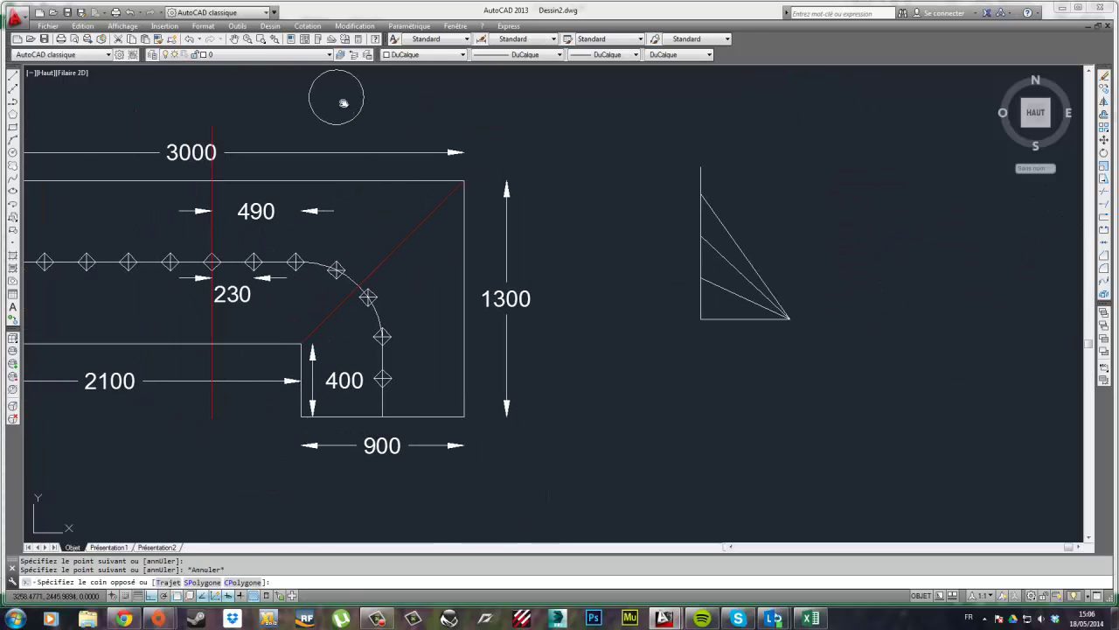
left_click(302, 91)
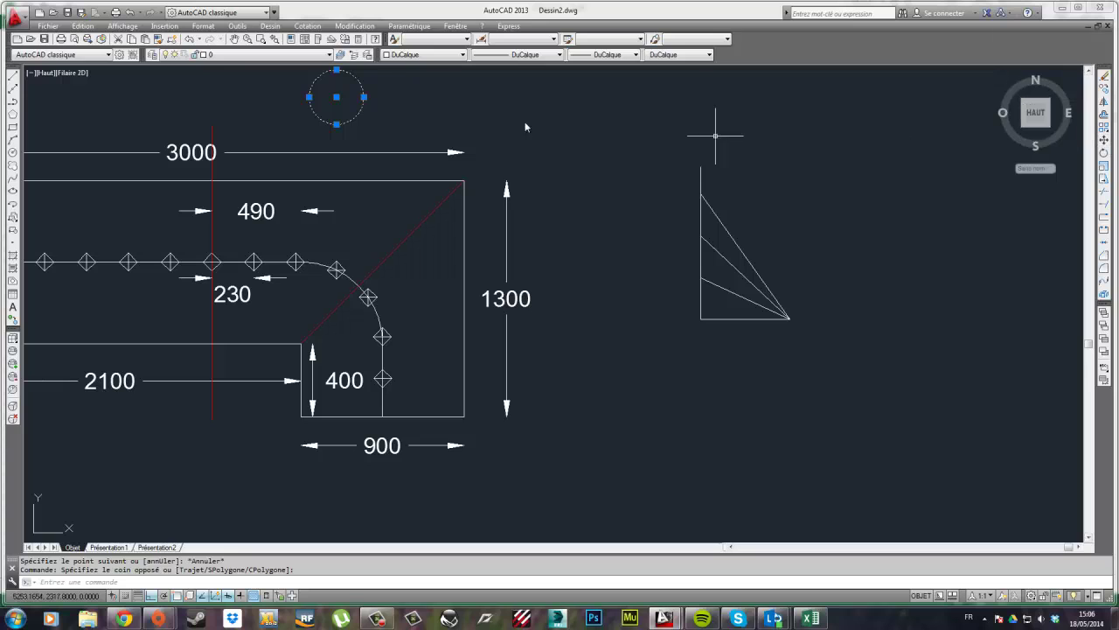
left_click(1104, 142)
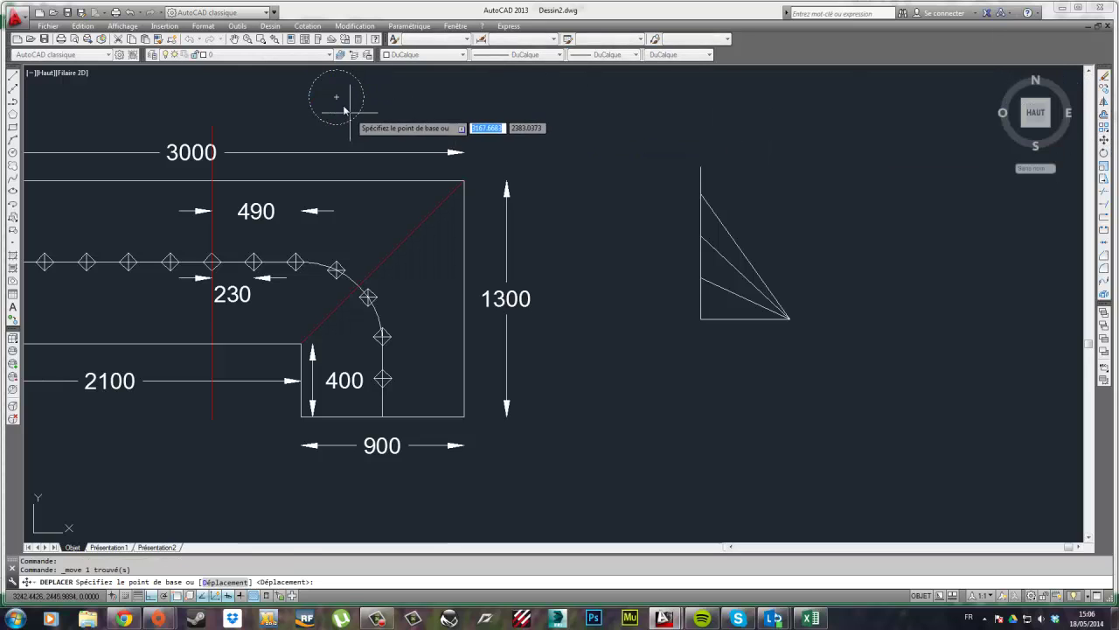
left_click(336, 97)
scroll(330, 278, "up", 4)
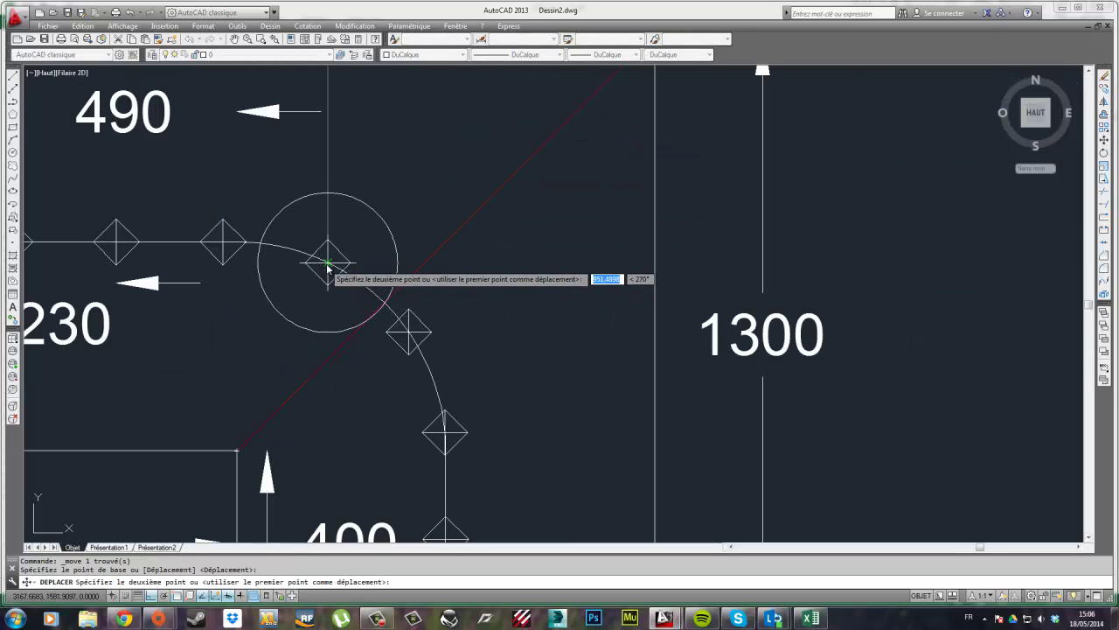
key("Escape")
Add a radius dimension to the circle, with its text placed above and outside the circle
scroll(359, 273, "up", 4)
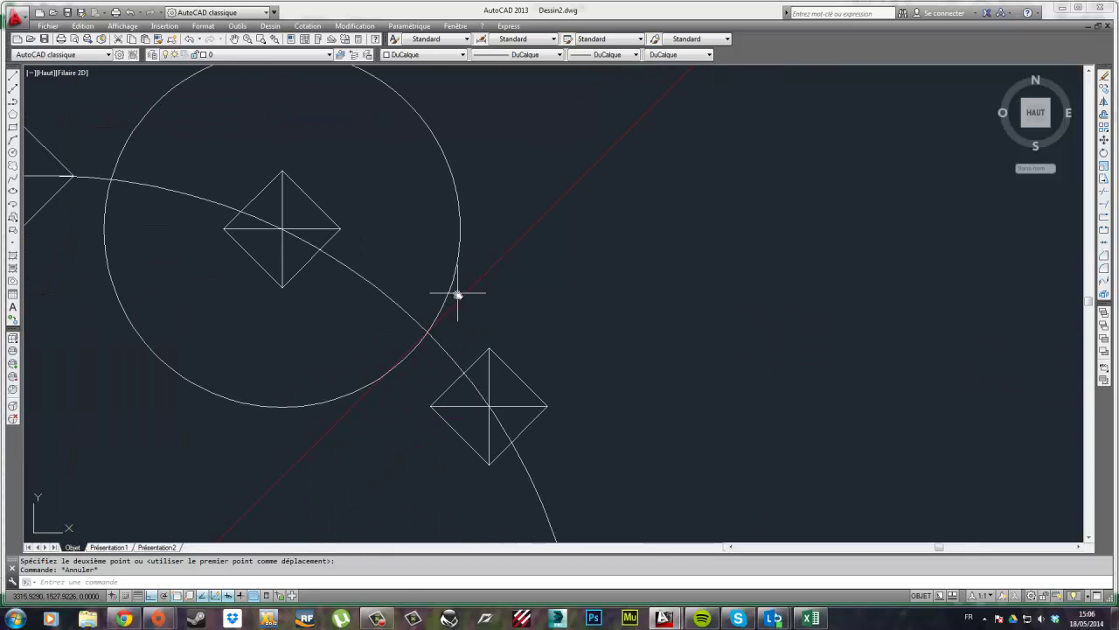
left_click(236, 26)
mouse_move(297, 26)
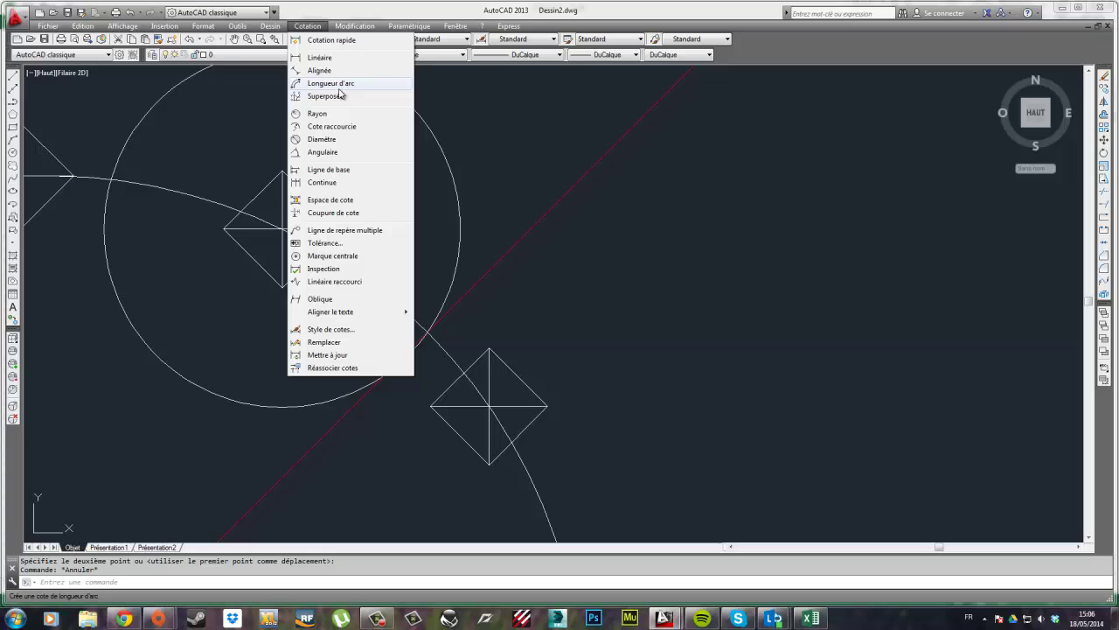
left_click(318, 114)
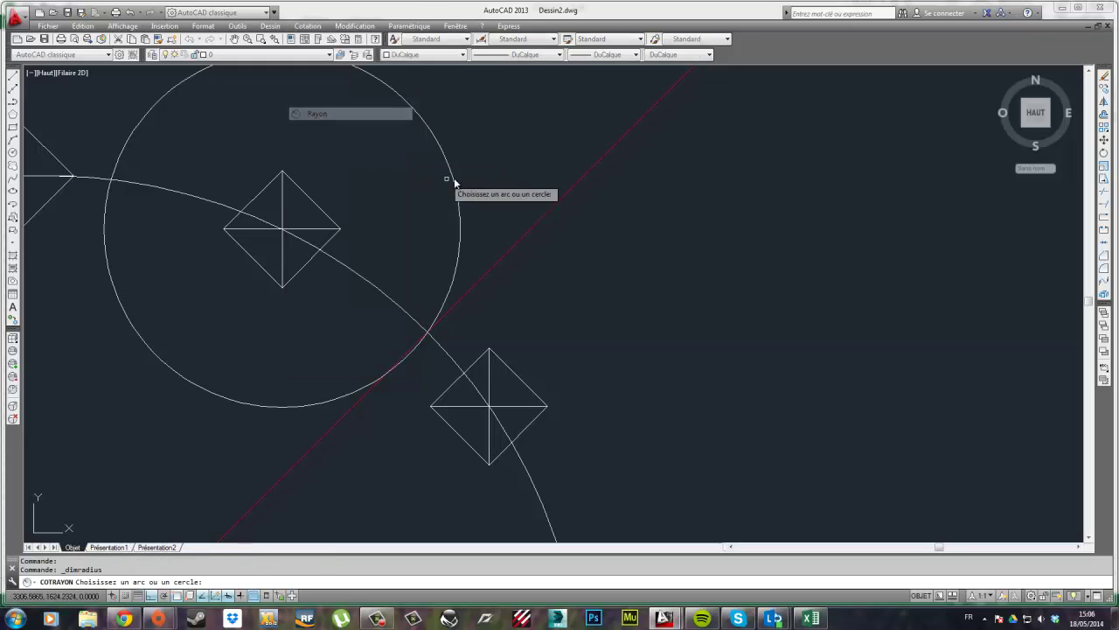
left_click(452, 181)
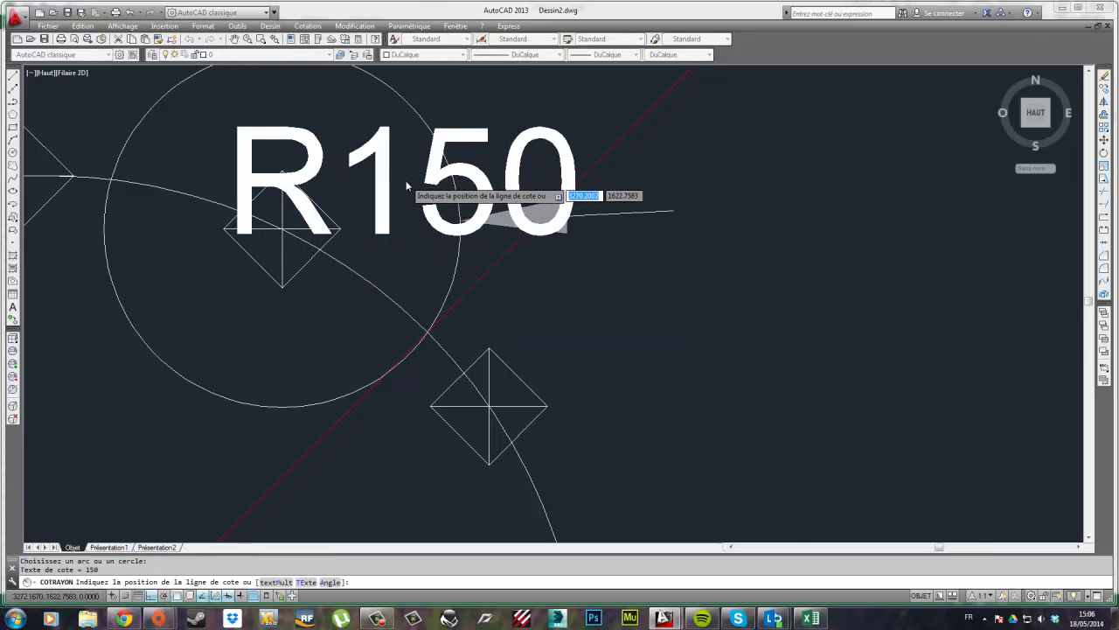
scroll(462, 267, "down", 4)
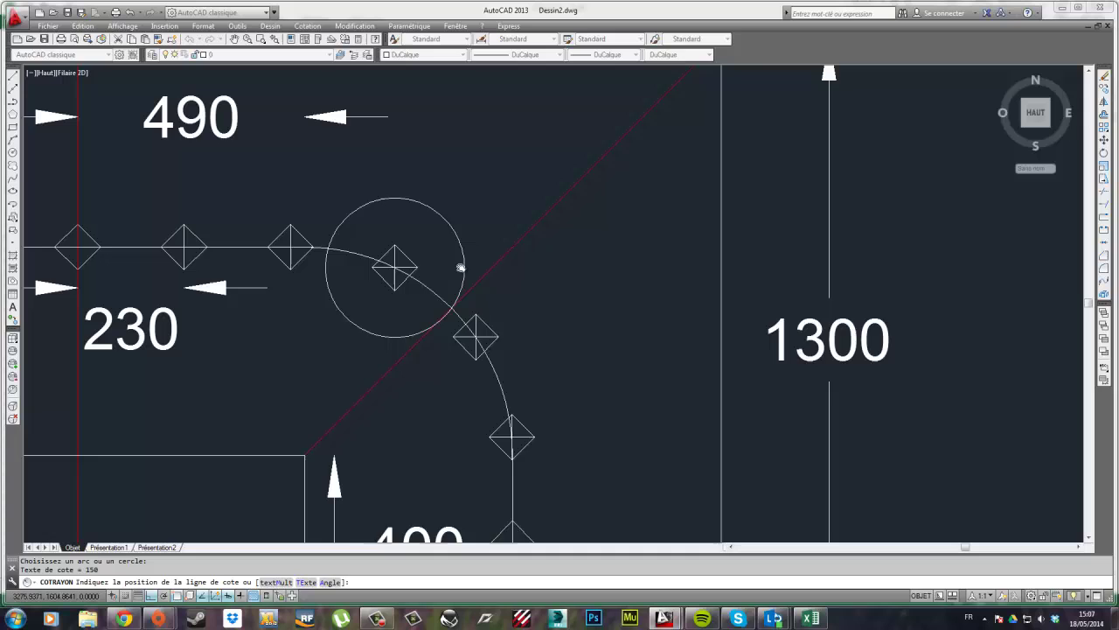
left_click(503, 186)
key("Escape")
Modify the Standard dimension style so that linear dimensions use a precision of 0.00
scroll(824, 315, "down", 2)
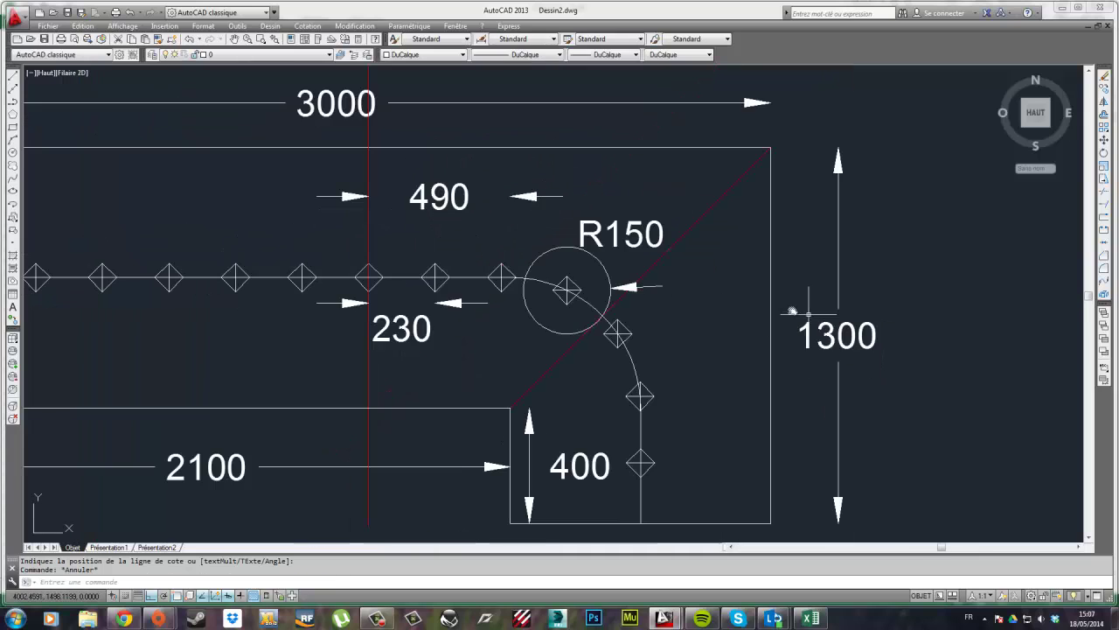
scroll(630, 264, "up", 2)
middle_click_drag(689, 254, 495, 260)
scroll(512, 273, "down", 2)
middle_click_drag(913, 317, 689, 323)
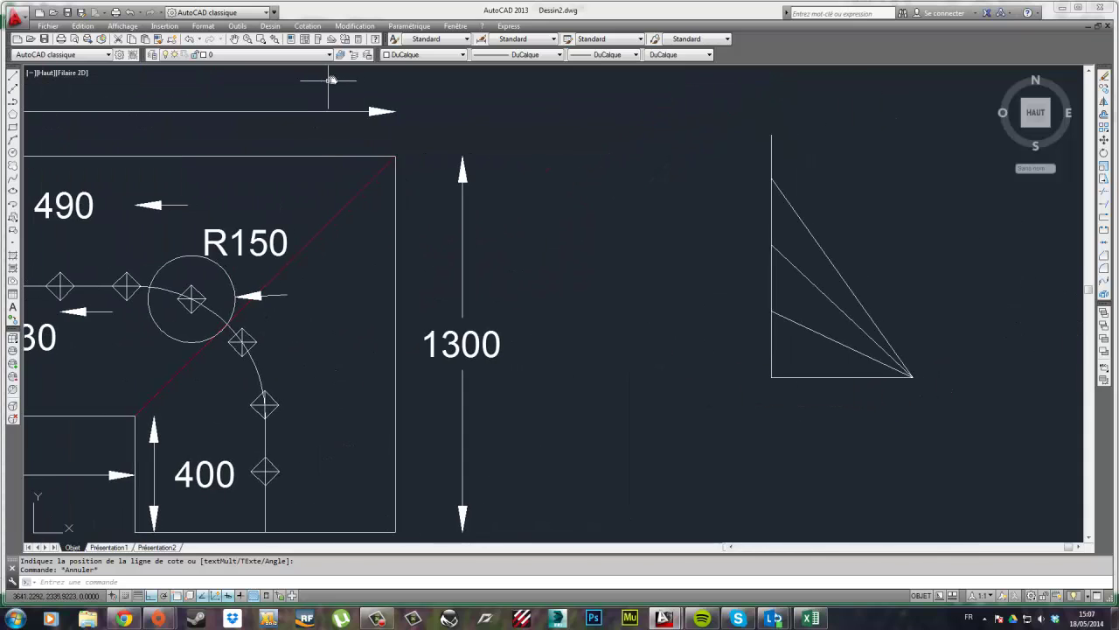
middle_click_drag(324, 76, 413, 92)
left_click(307, 25)
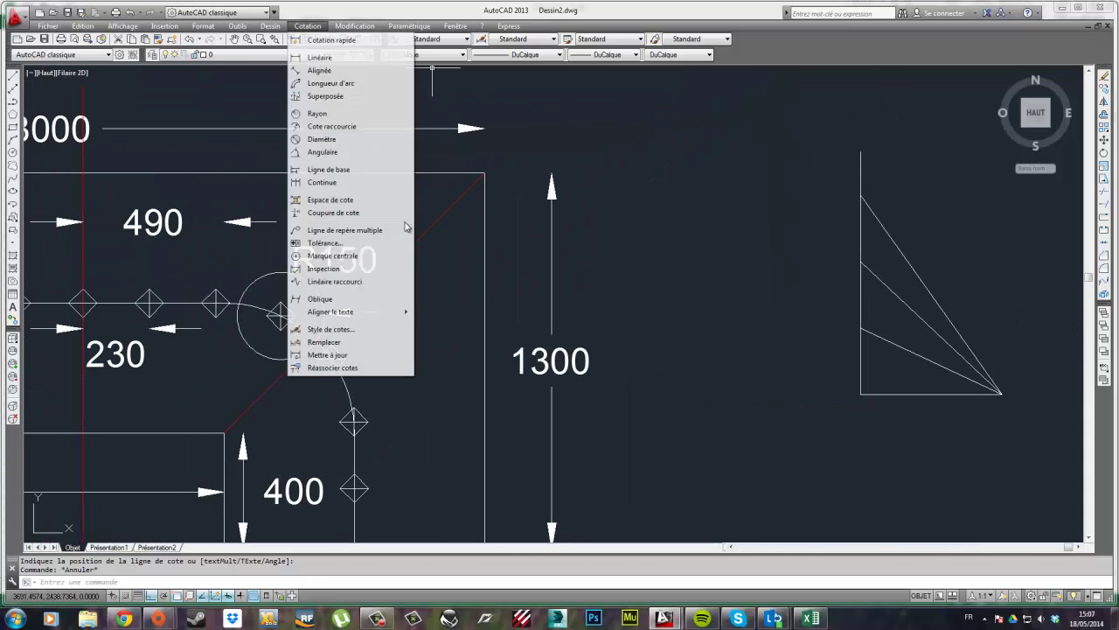
left_click(351, 331)
left_click(683, 285)
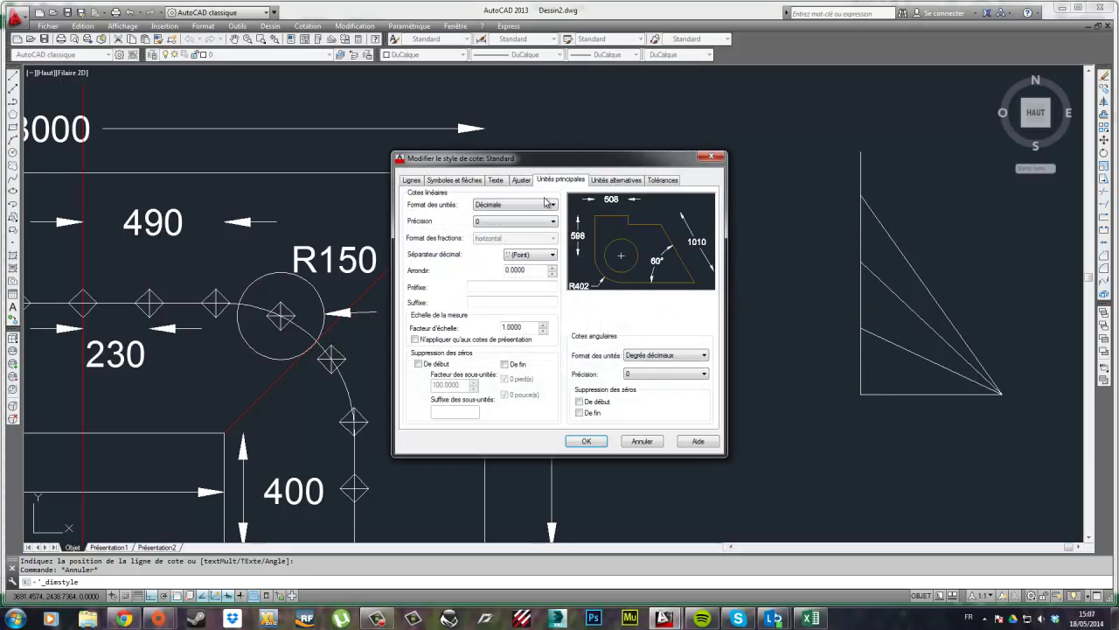
left_click(509, 223)
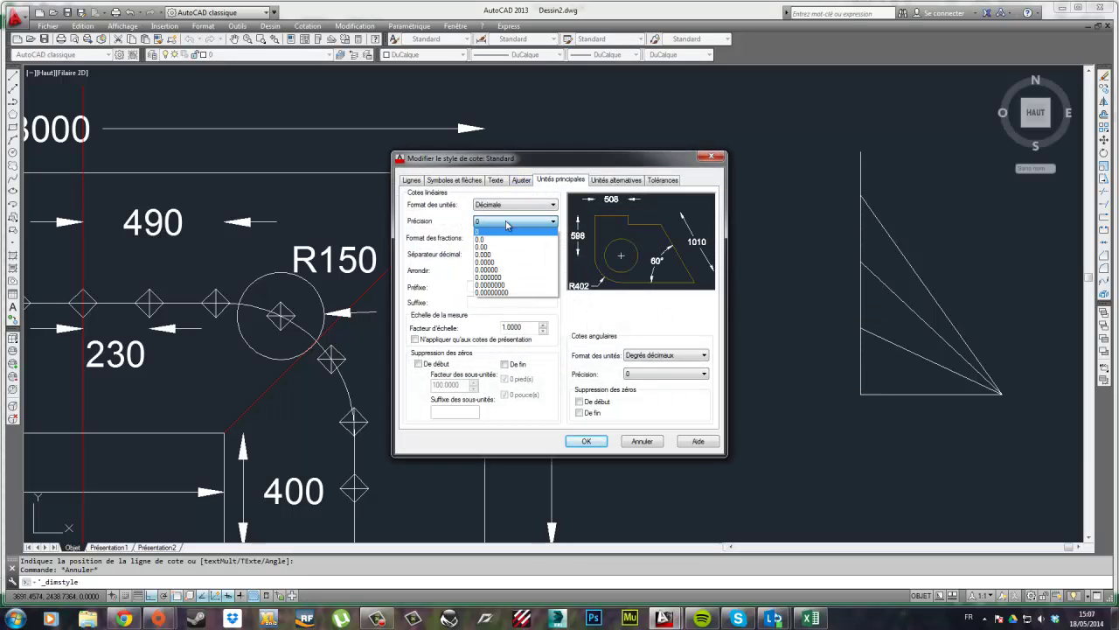
left_click(488, 247)
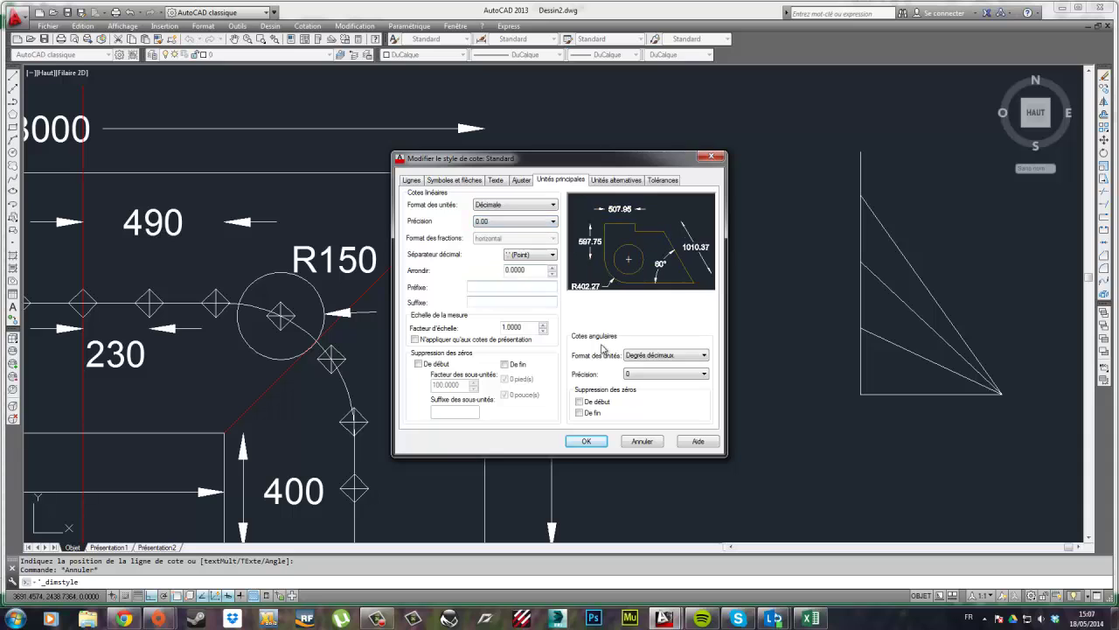
left_click(585, 440)
left_click(626, 397)
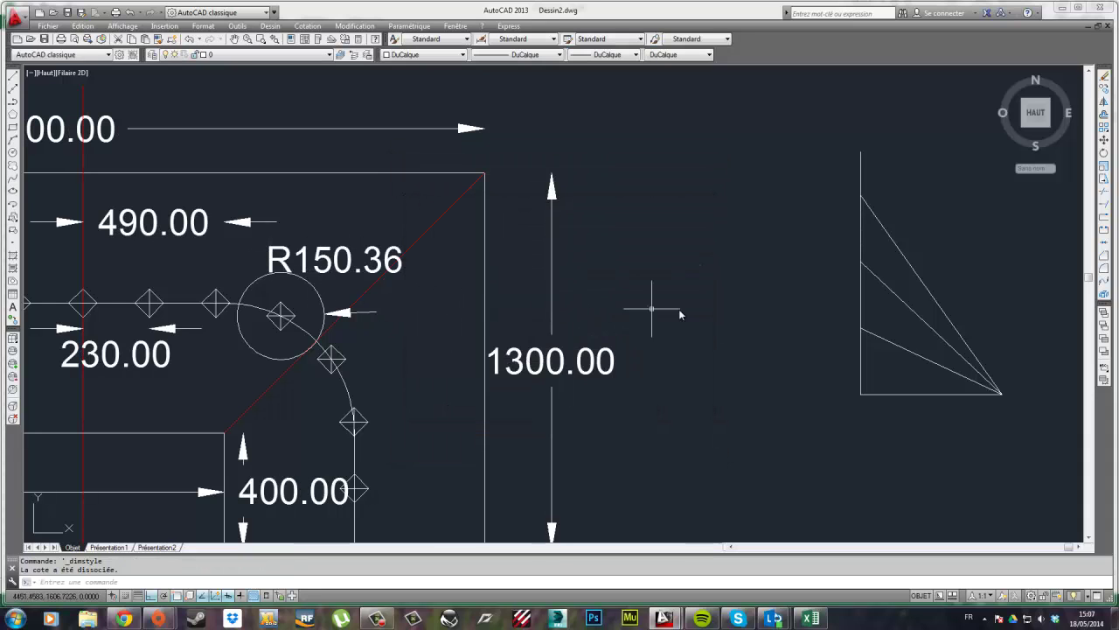
Draw a line from the free end of the diagram's base to the top end of its vertical line
middle_click_drag(682, 311, 604, 285)
middle_click_drag(797, 339, 644, 342)
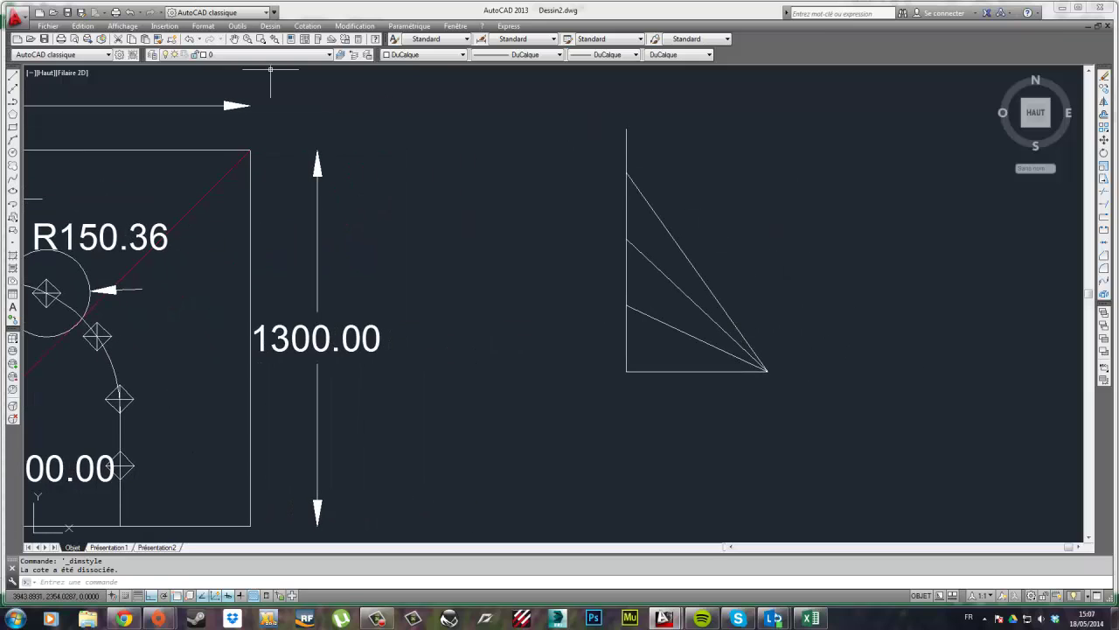
left_click(11, 82)
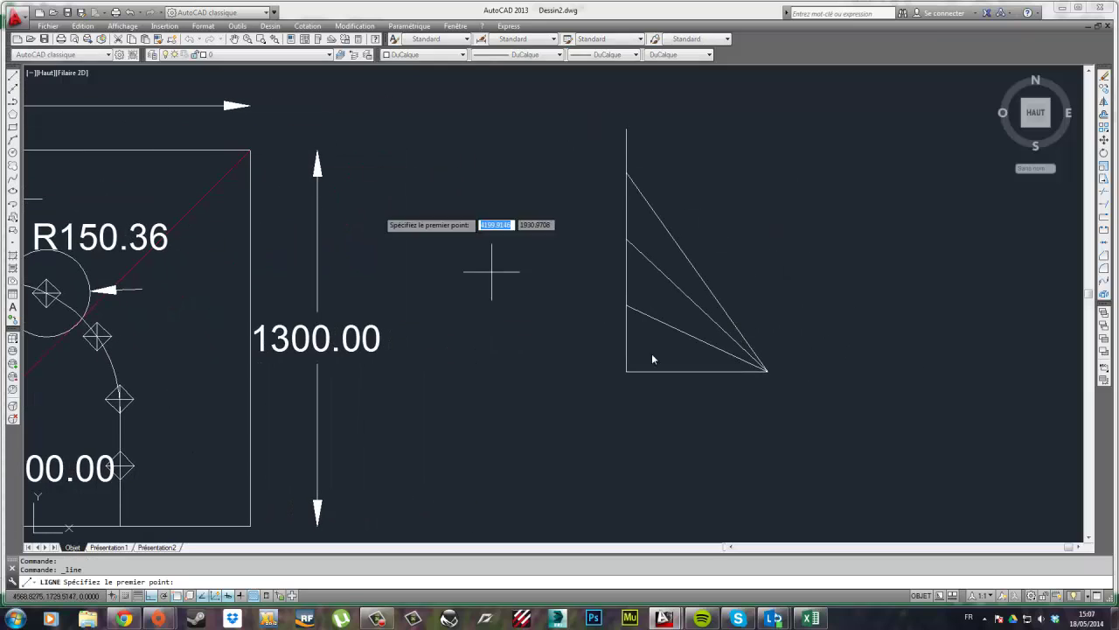
left_click(768, 371)
left_click(626, 127)
middle_click_drag(732, 241, 776, 230)
key("Escape")
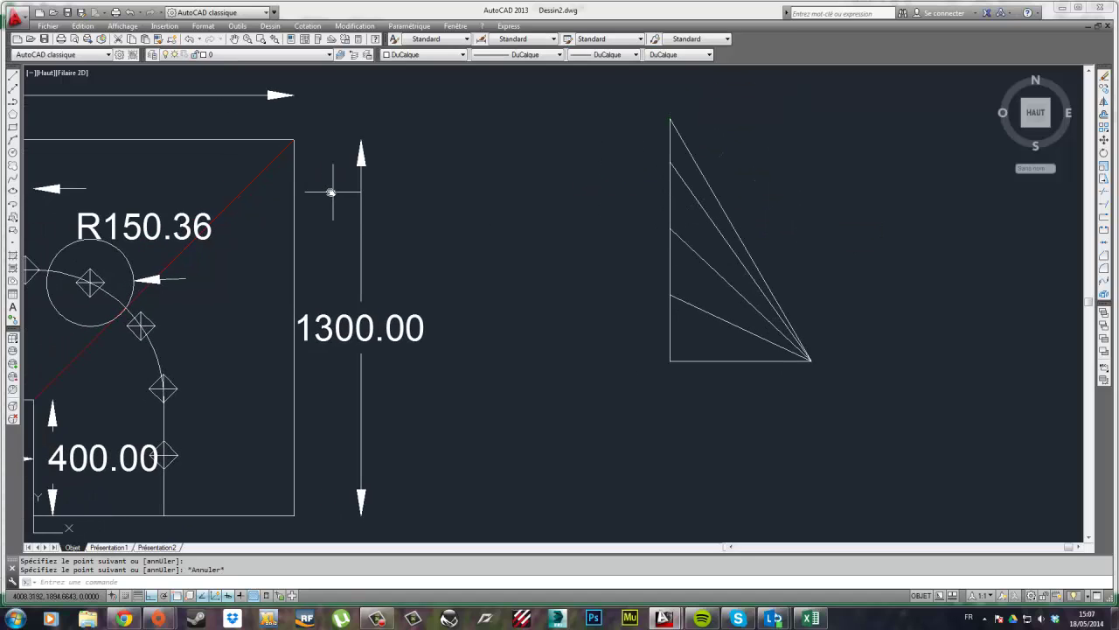
Draw a circle centred on the triangular diagram's right-angle corner, with its radius reaching the free end of the base
middle_click_drag(858, 269, 648, 318)
left_click(386, 140)
left_click(684, 514)
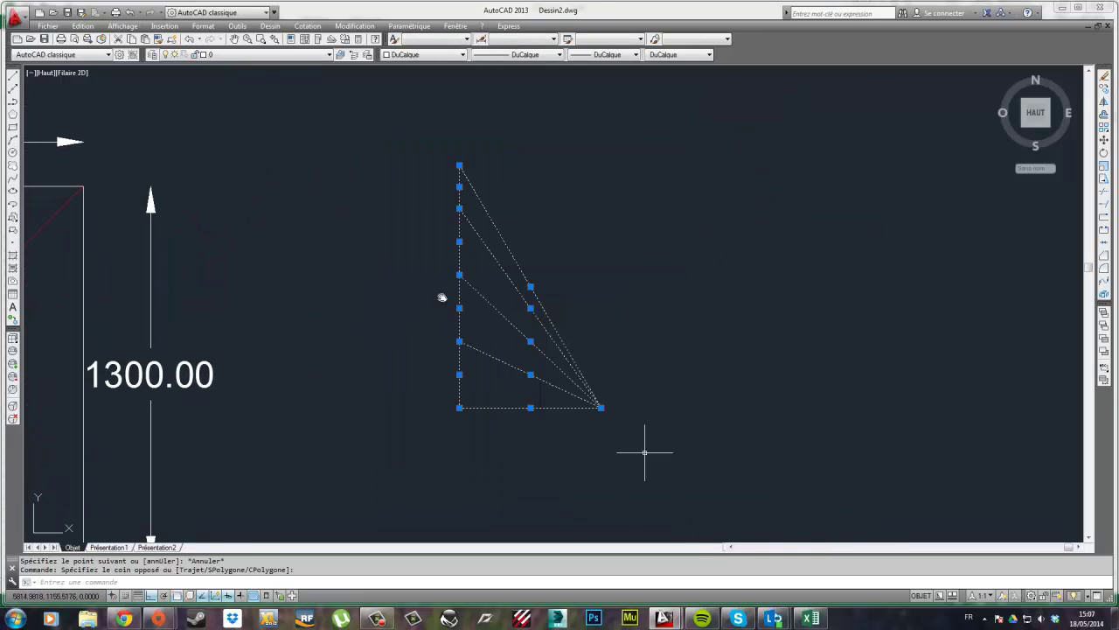
key("Escape")
left_click(12, 153)
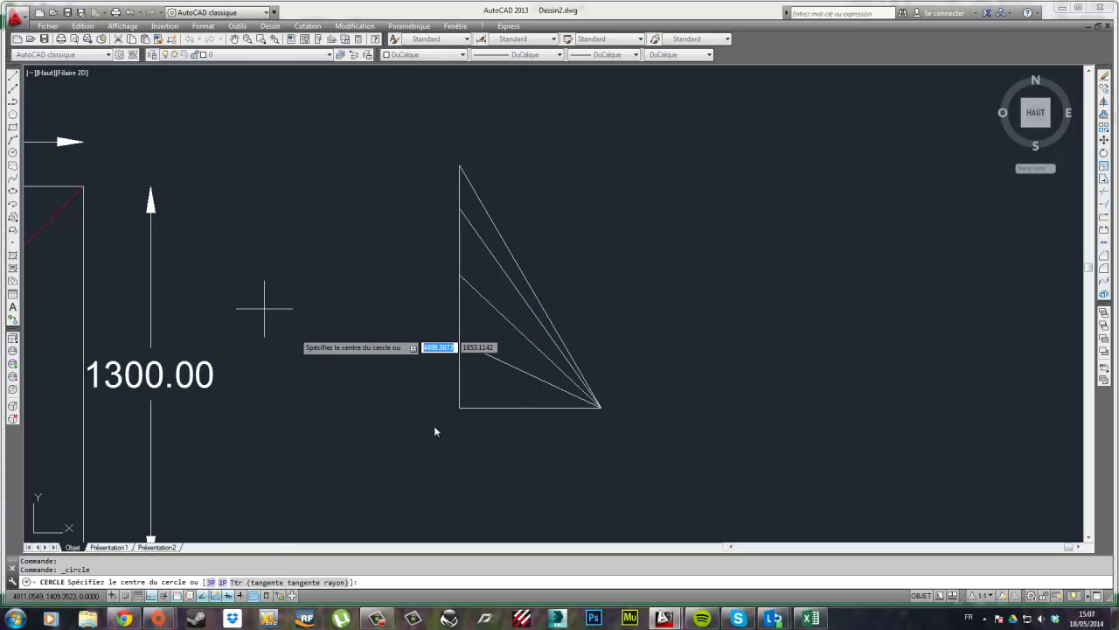
left_click(459, 406)
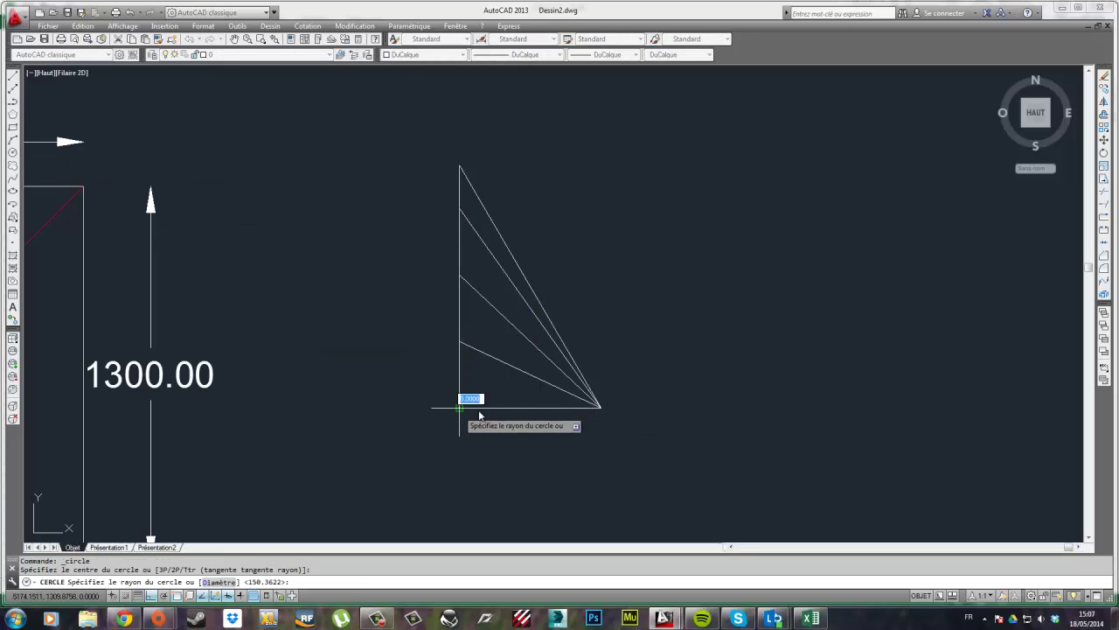
left_click(601, 407)
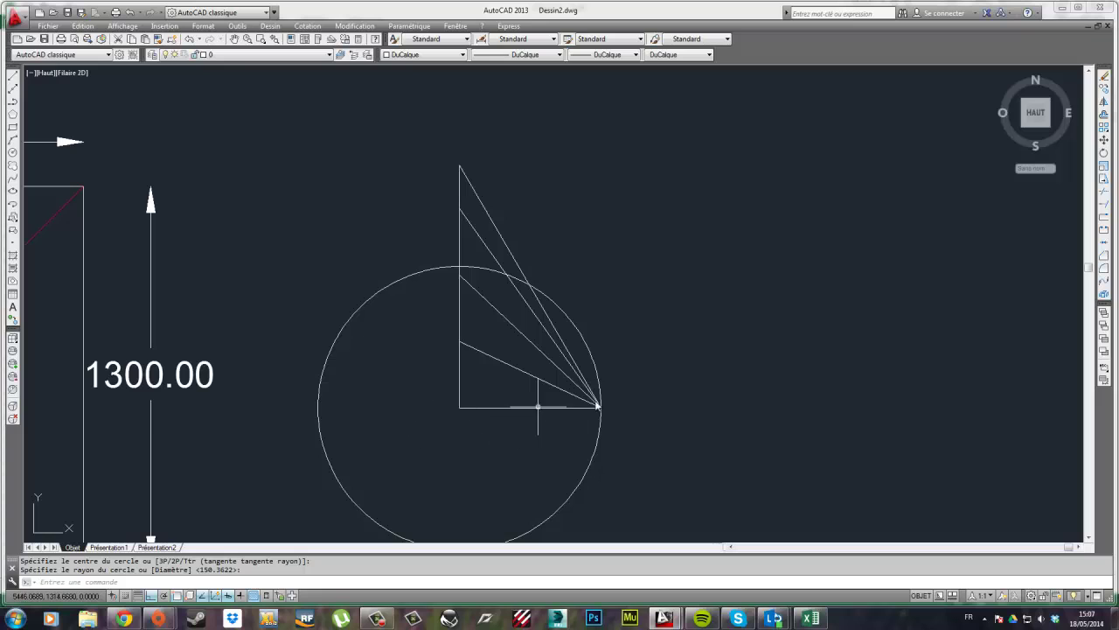
key("Escape")
Draw a line from the circle's intersection with the diagram's outermost sloping line to the right-angle corner
scroll(532, 318, "up", 4)
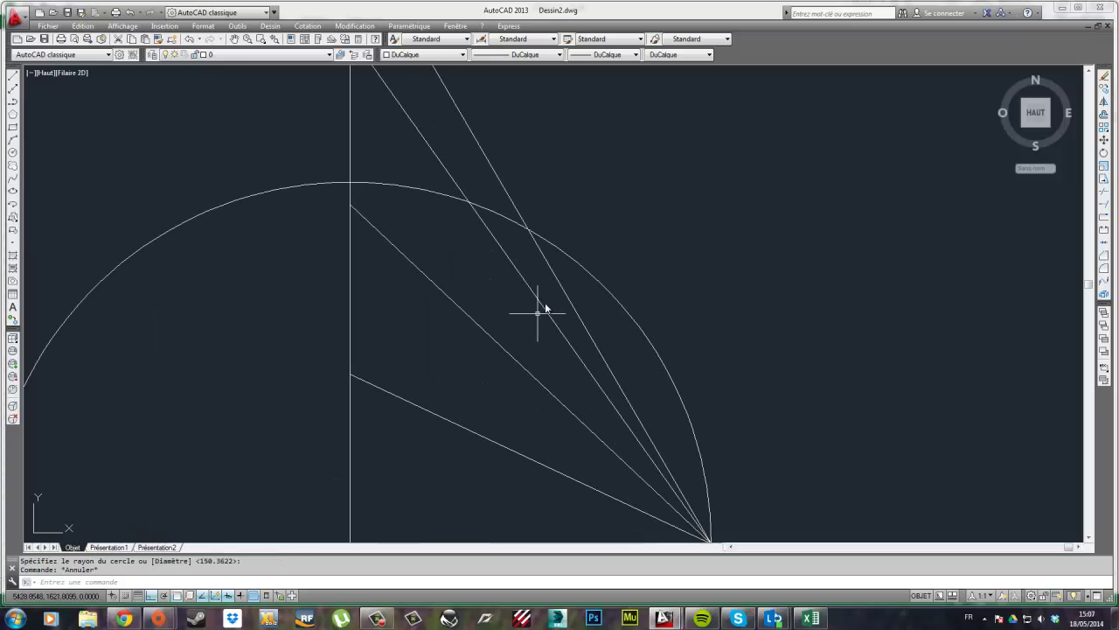
left_click(529, 233)
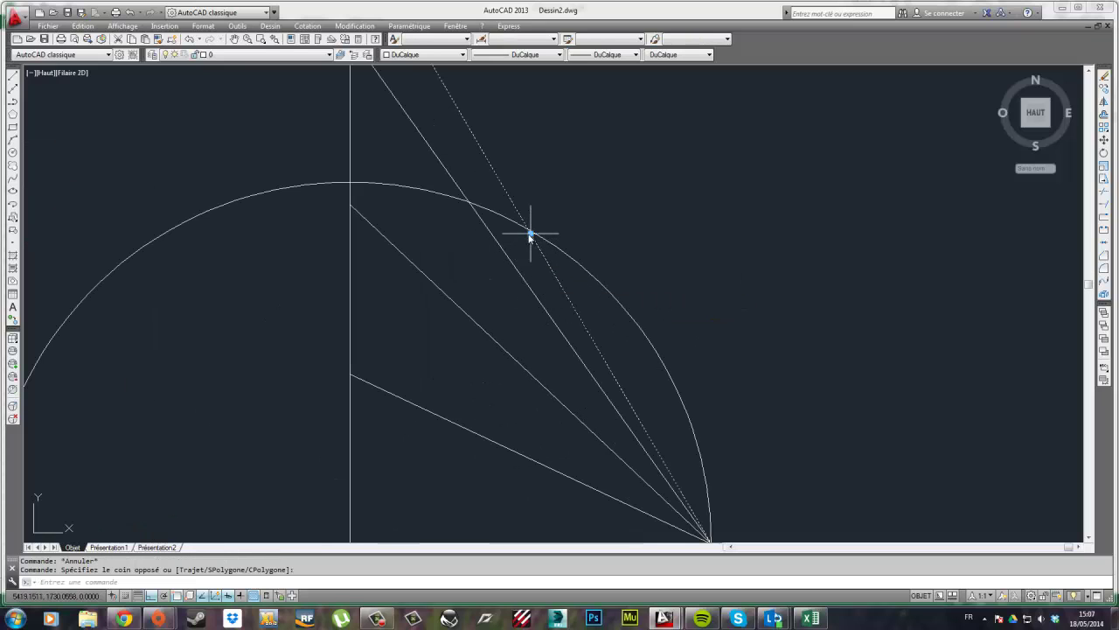
key("Escape")
left_click(12, 75)
scroll(525, 237, "up", 2)
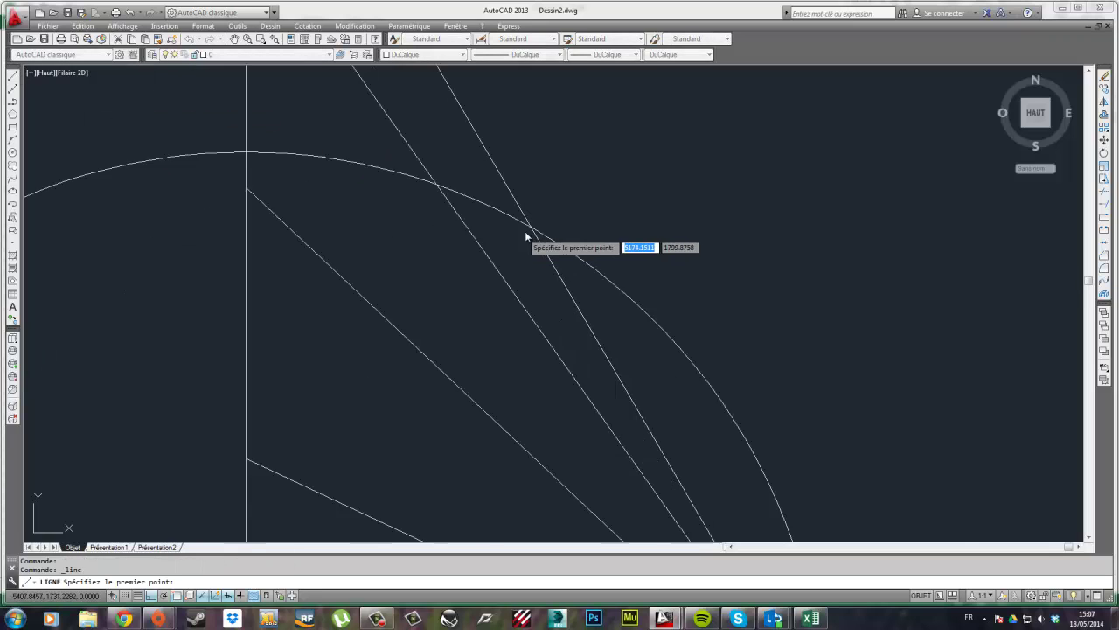
scroll(525, 236, "up", 3)
left_click(529, 222)
scroll(419, 325, "down", 4)
middle_click_drag(420, 325, 528, 205)
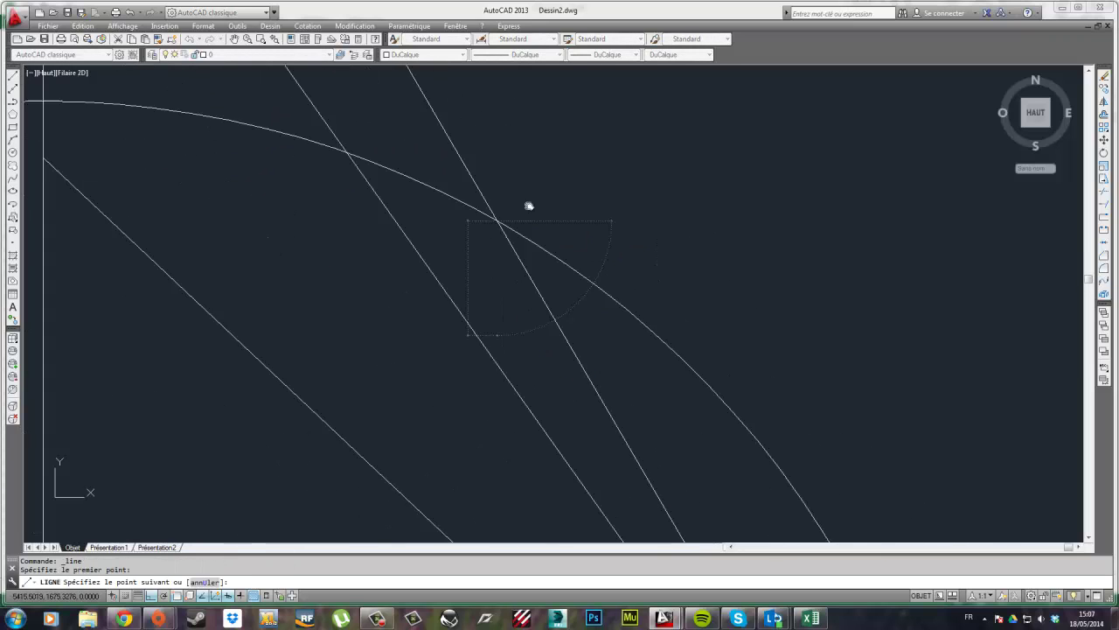
scroll(529, 206, "down", 3)
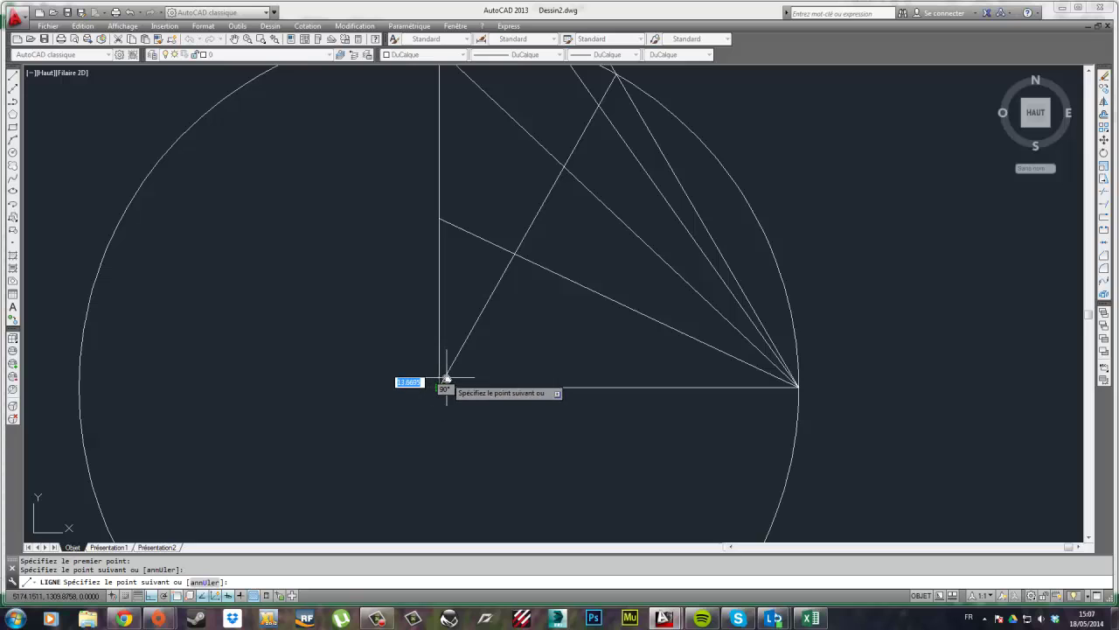
key("Escape")
Trim the circle so that only the arc between the base's free end and the outermost sloping line remains
scroll(449, 379, "down", 6)
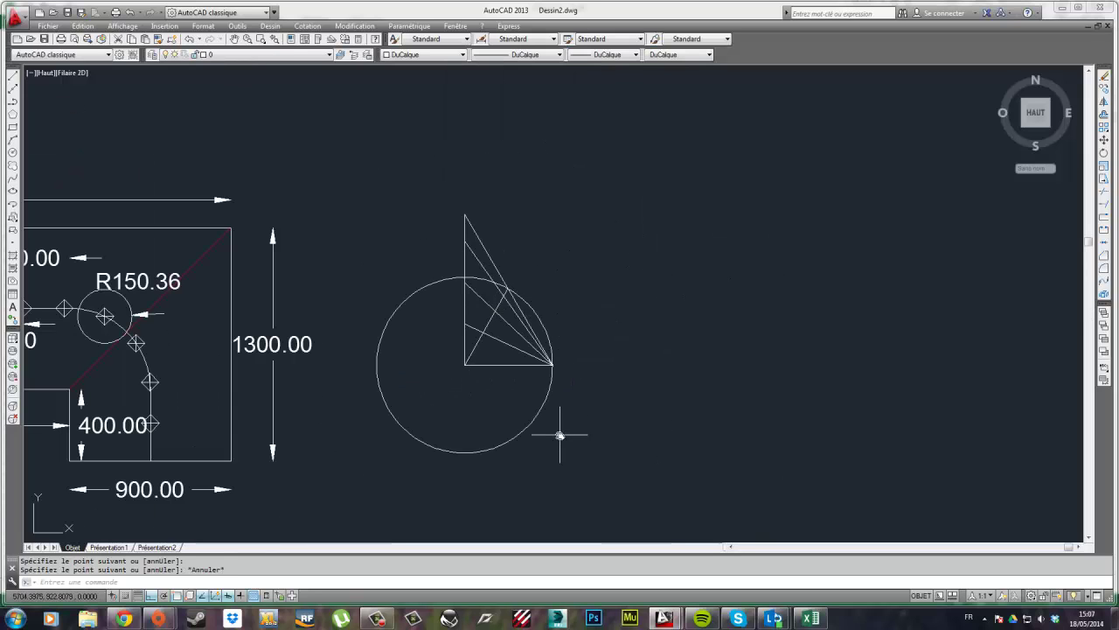
middle_click_drag(560, 434, 624, 400)
left_click(624, 402)
left_click(440, 224)
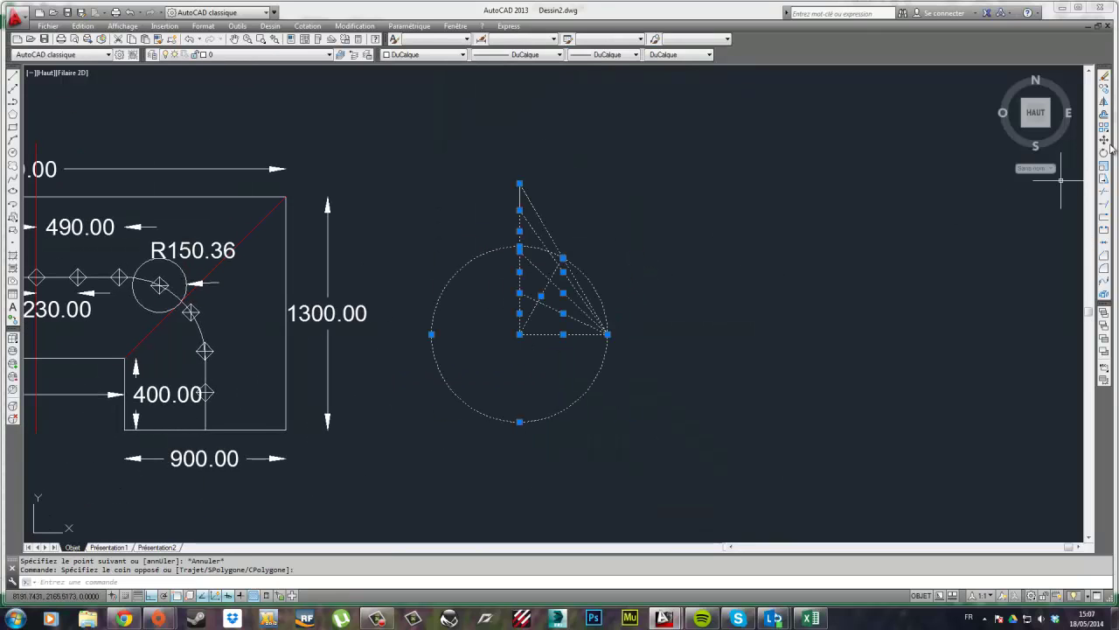
left_click(1102, 191)
left_click(573, 405)
scroll(558, 265, "up", 2)
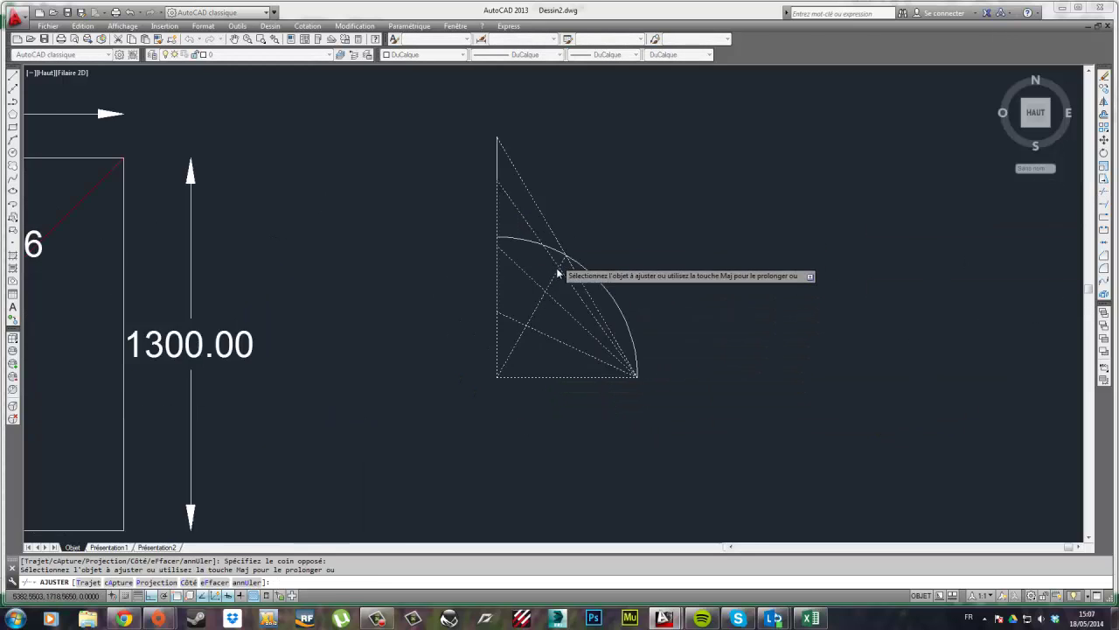
scroll(556, 271, "up", 3)
left_click(354, 117)
left_click(551, 178)
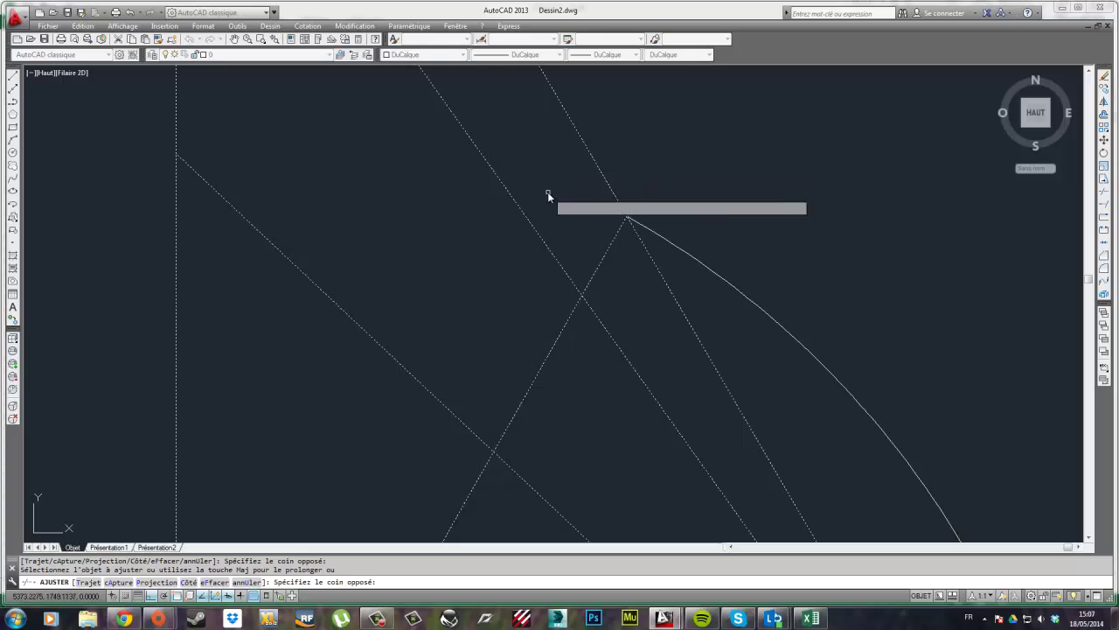
key("Escape")
Add an aligned dimension on the new oblique line, from its upper end to its crossing with the nearest division line
scroll(726, 364, "down", 3)
mouse_move(722, 417)
middle_mouse_down()
mouse_move(583, 408)
mouse_move(630, 297)
middle_mouse_up()
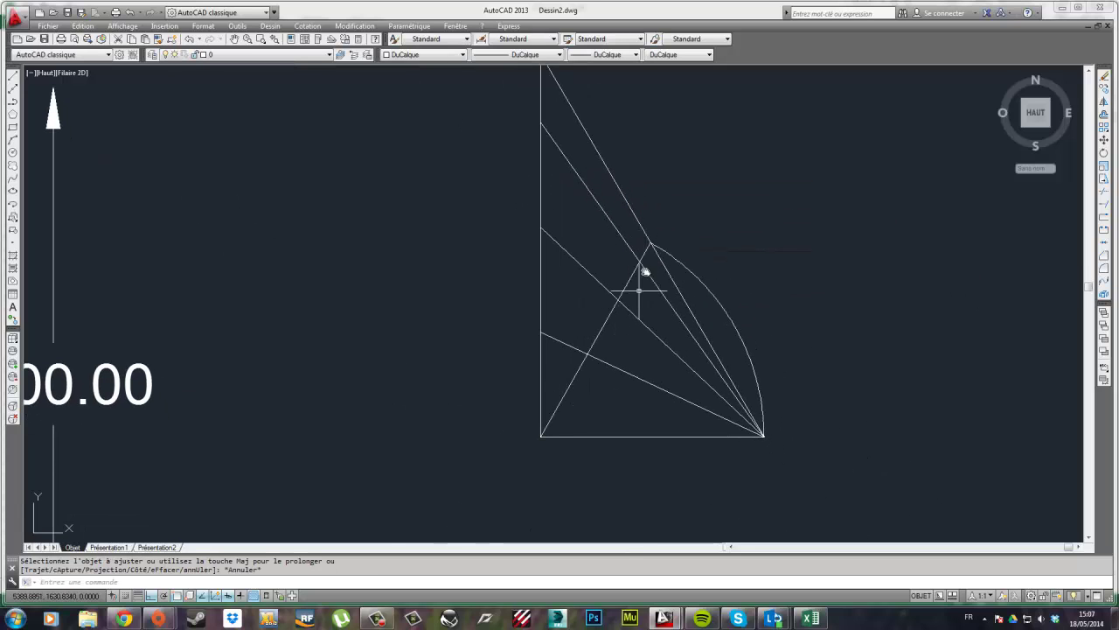
scroll(645, 272, "down", 2)
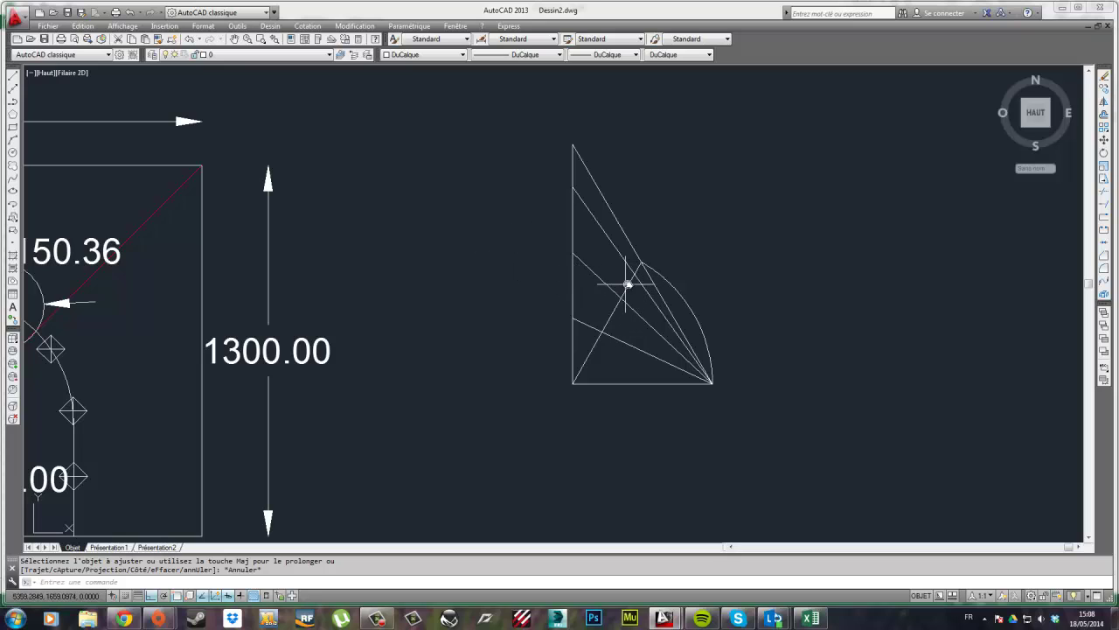
left_click(640, 269)
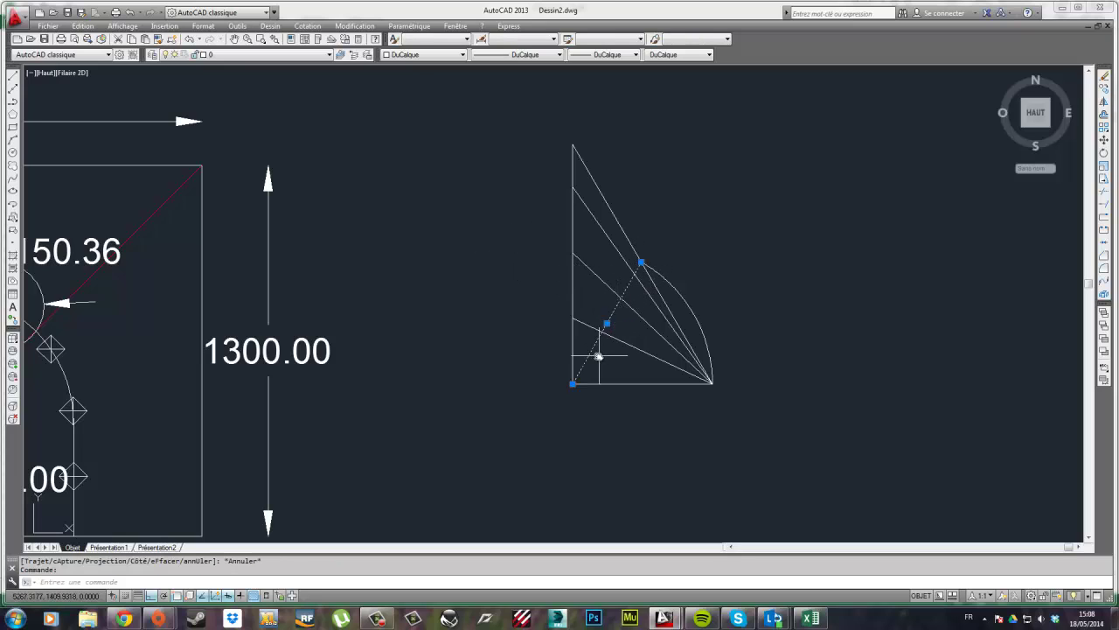
key("Escape")
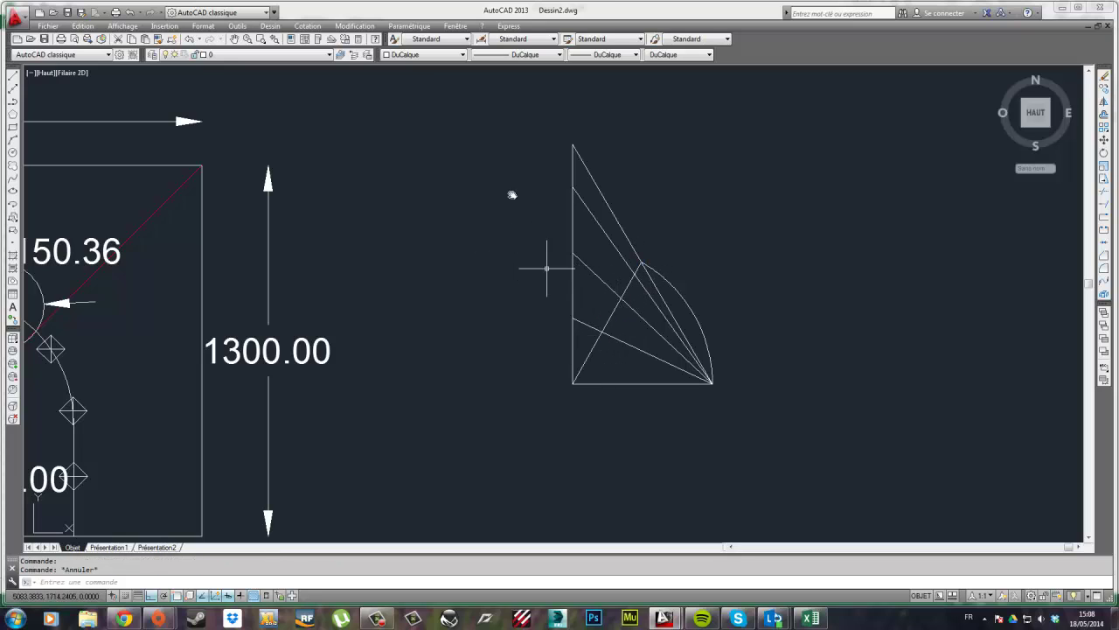
left_click(307, 25)
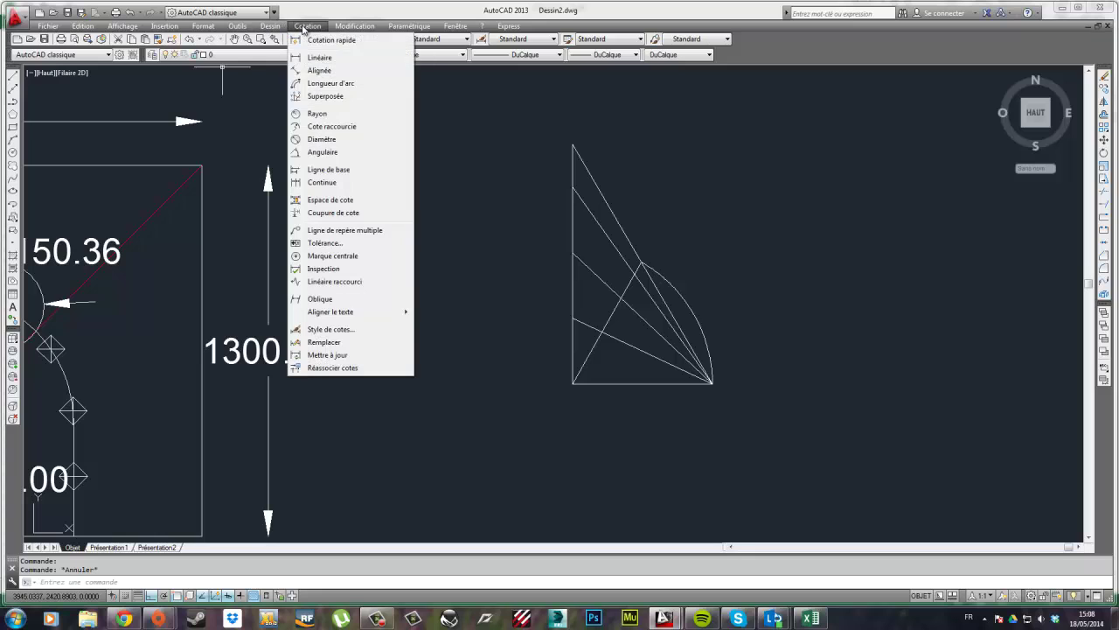
left_click(327, 73)
scroll(647, 261, "up", 5)
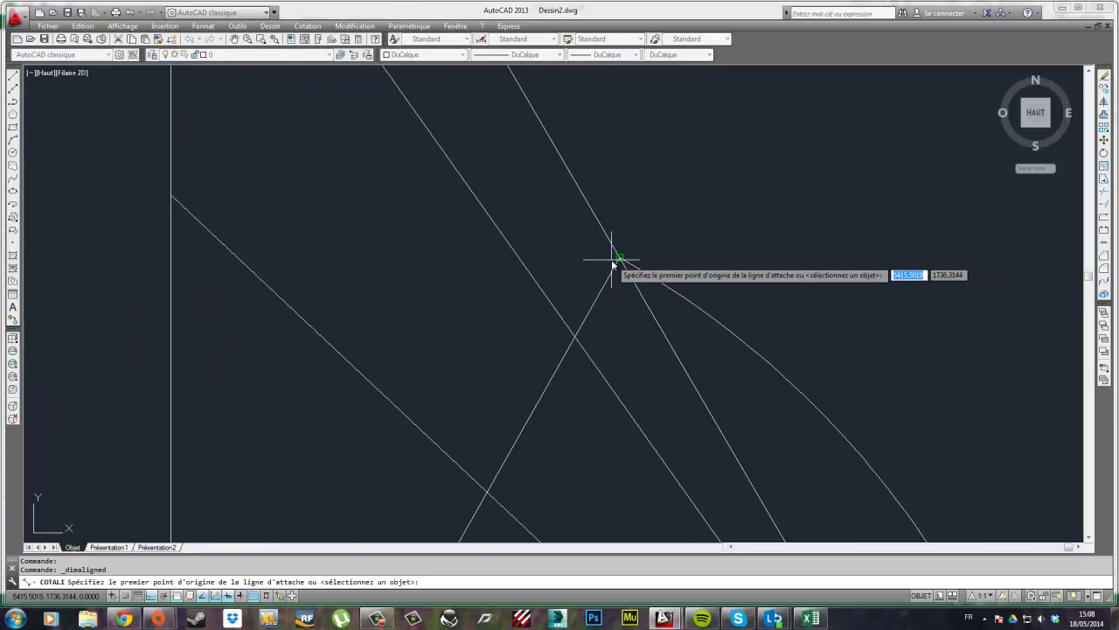
left_click(643, 251)
scroll(512, 388, "down", 2)
middle_click_drag(512, 387, 577, 285)
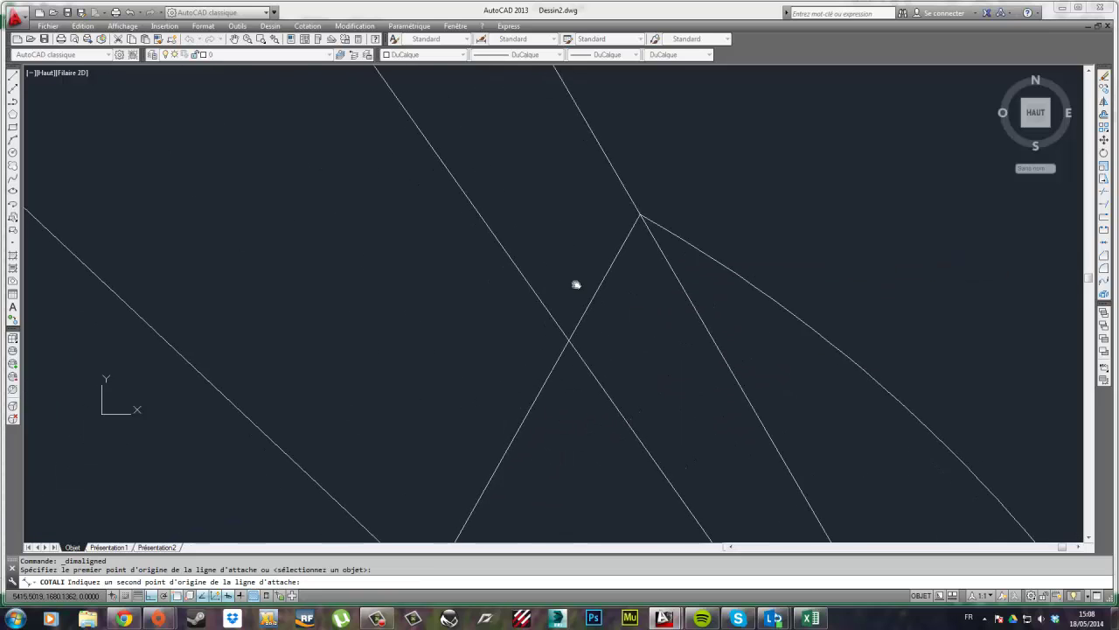
left_click(569, 340)
scroll(535, 290, "down", 2)
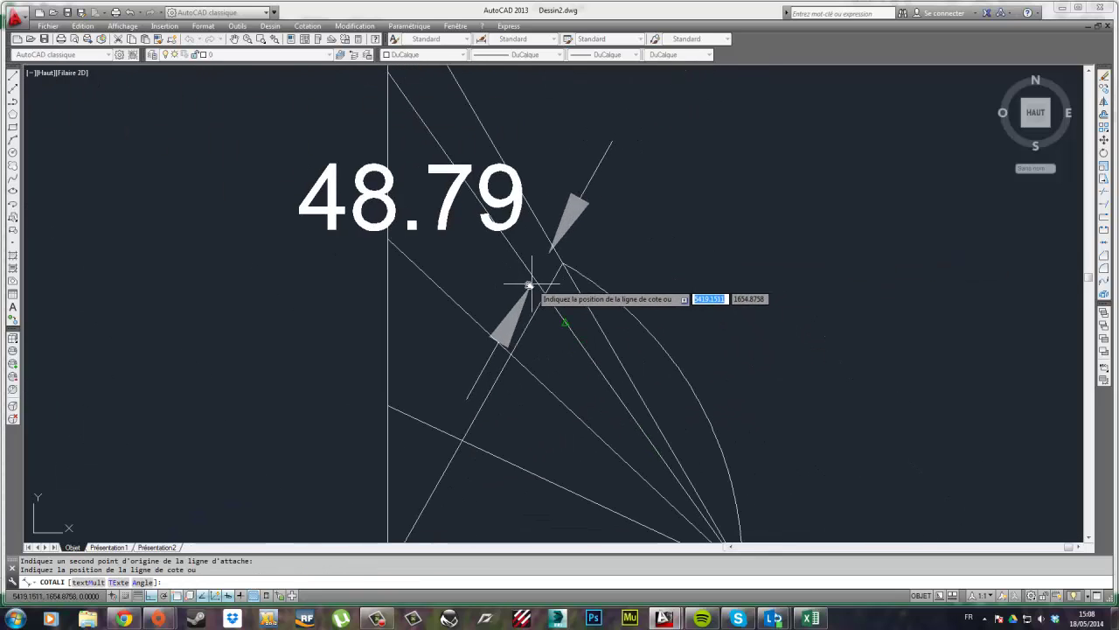
left_click(526, 268)
Modify the Standard dimension style to use an overall scale of 150
scroll(528, 263, "up", 2)
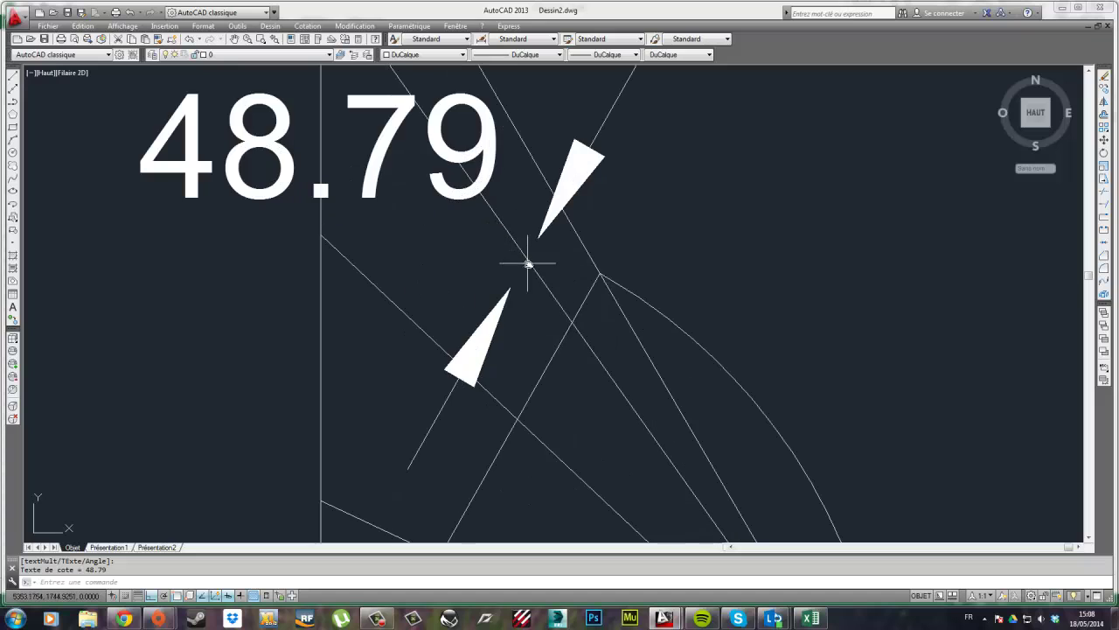
left_click(307, 25)
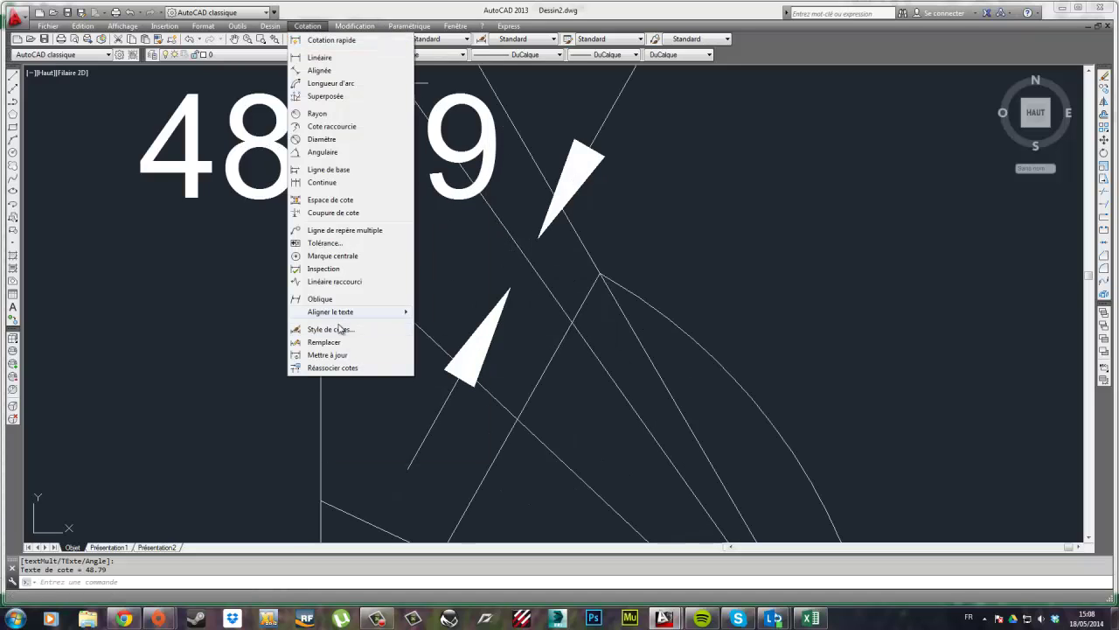
left_click(343, 329)
left_click(682, 284)
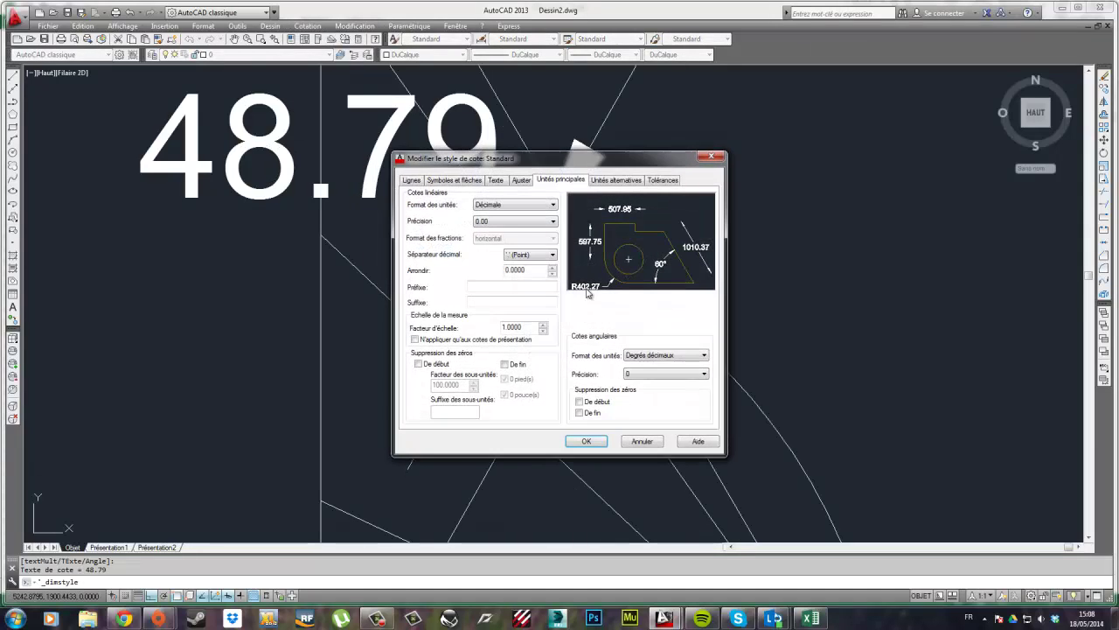
left_click(520, 180)
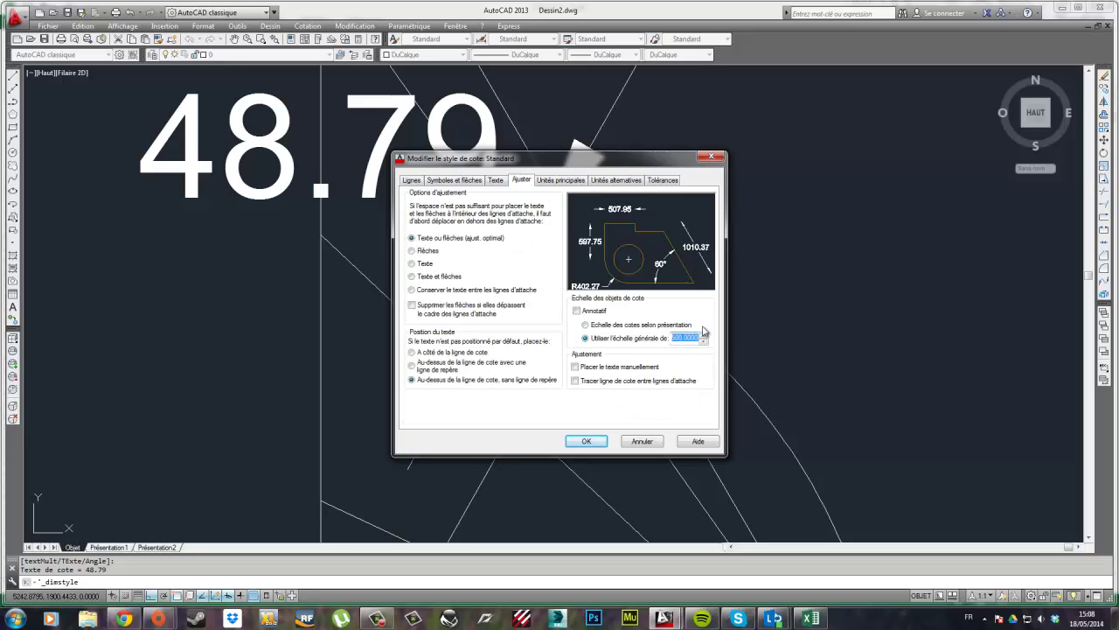
type("150")
left_click(579, 440)
left_click(629, 399)
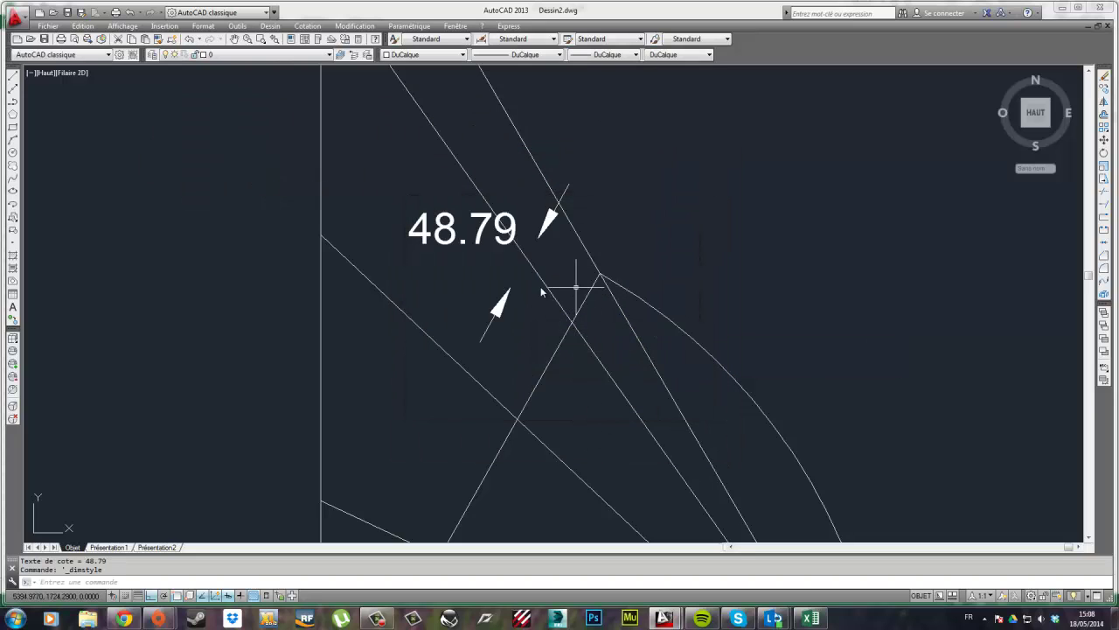
Continue the aligned dimension along the oblique line through the remaining two division-line crossings to the right-angle corner
scroll(542, 291, "down", 1)
middle_click_drag(515, 286, 562, 287)
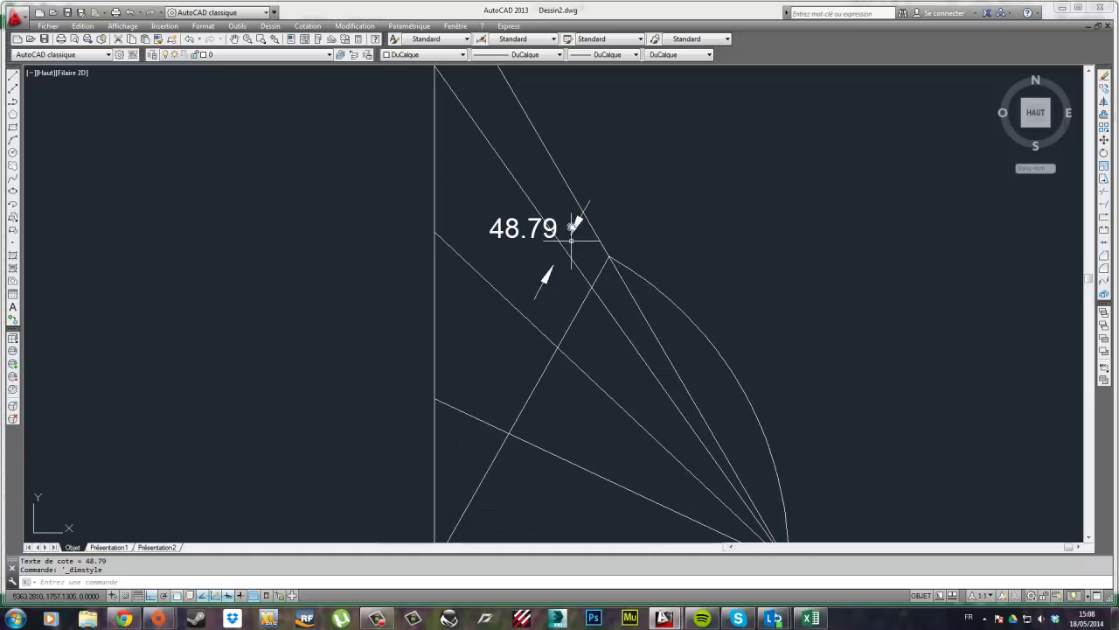
left_click(307, 26)
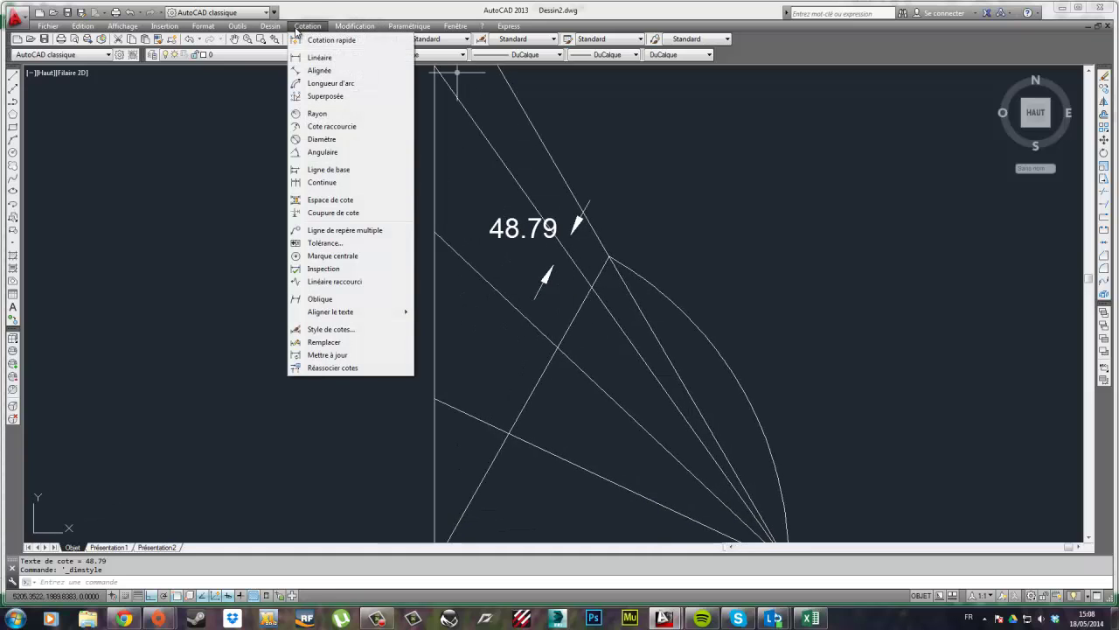
left_click(328, 183)
left_click(559, 349)
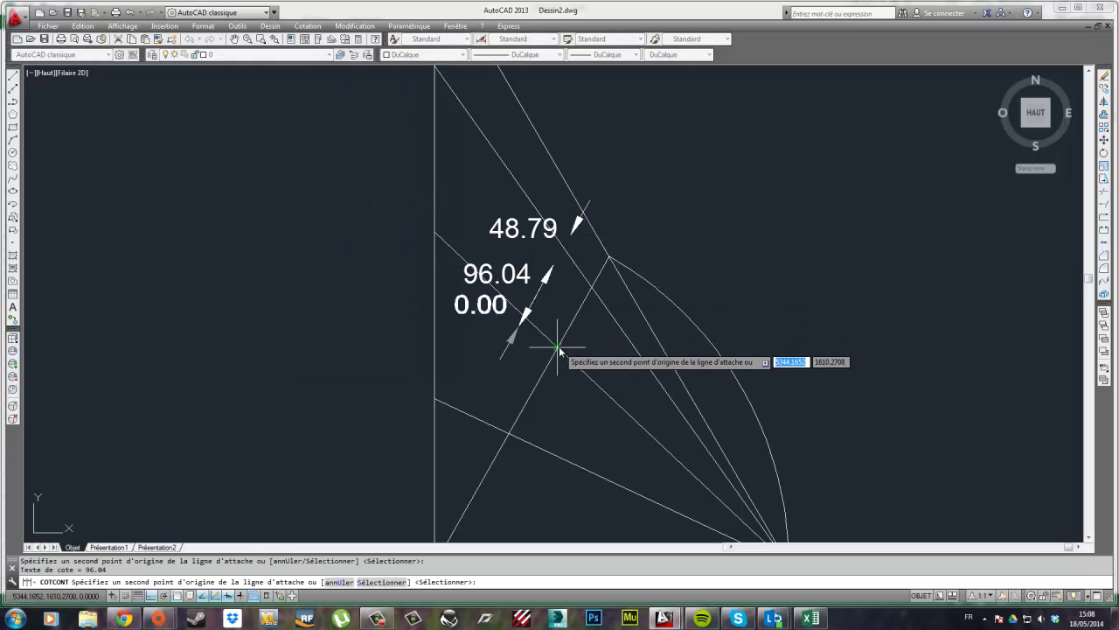
left_click(510, 432)
middle_click_drag(510, 433, 587, 299)
left_click(513, 433)
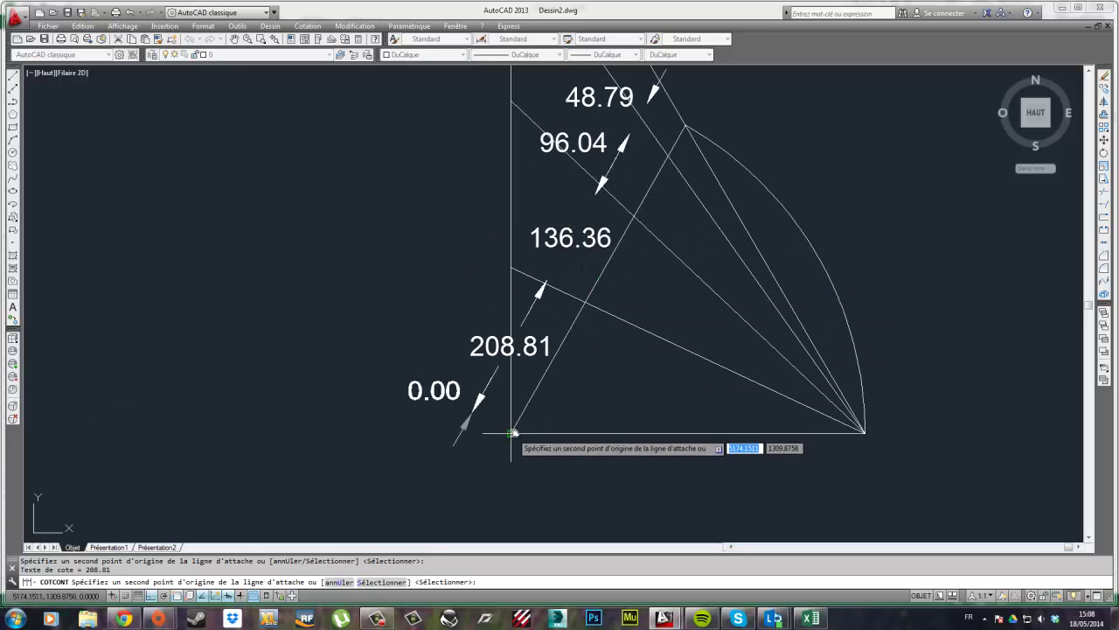
key("Escape")
scroll(655, 332, "down", 2)
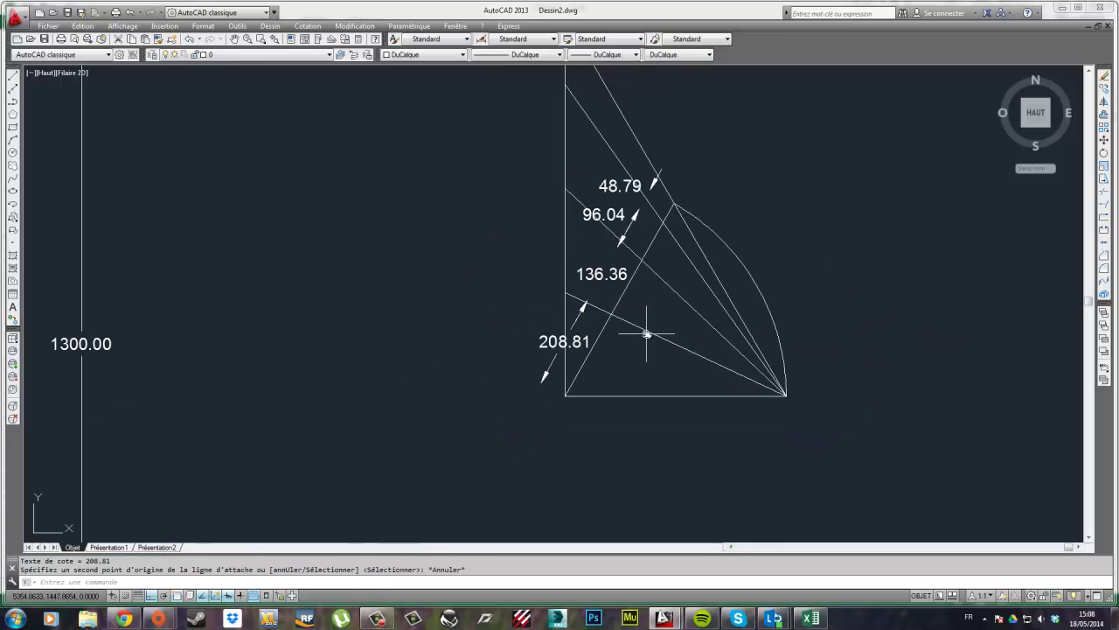
middle_click_drag(357, 286, 690, 233)
scroll(689, 233, "down", 2)
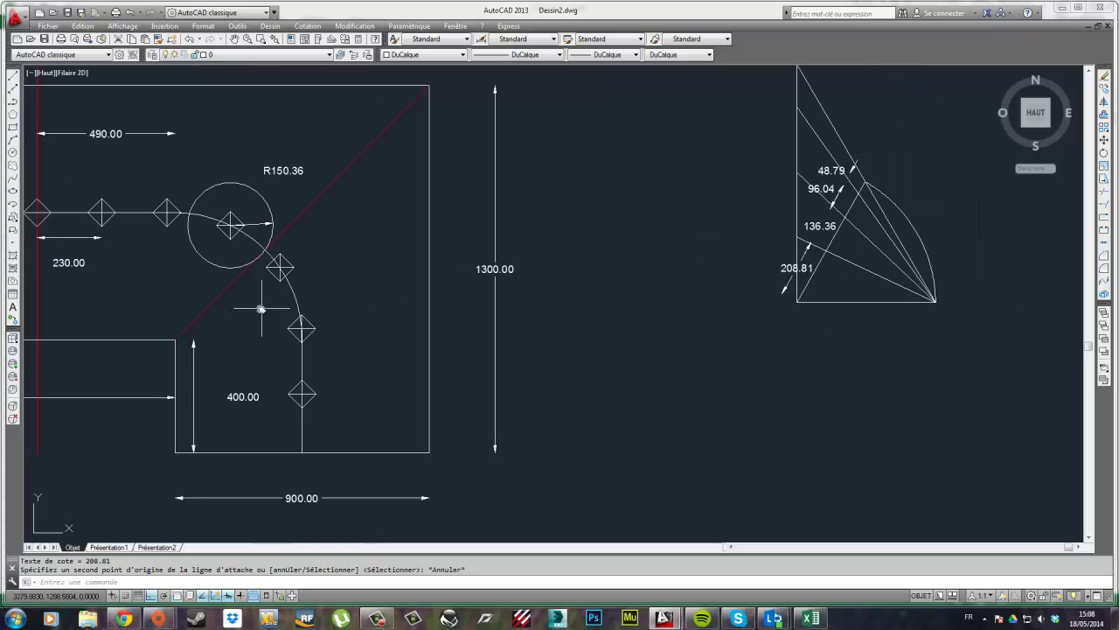
middle_click_drag(262, 309, 548, 277)
scroll(548, 277, "up", 2)
scroll(440, 278, "up", 1)
mouse_move(440, 278)
middle_mouse_down()
mouse_move(262, 289)
mouse_move(280, 289)
middle_mouse_up()
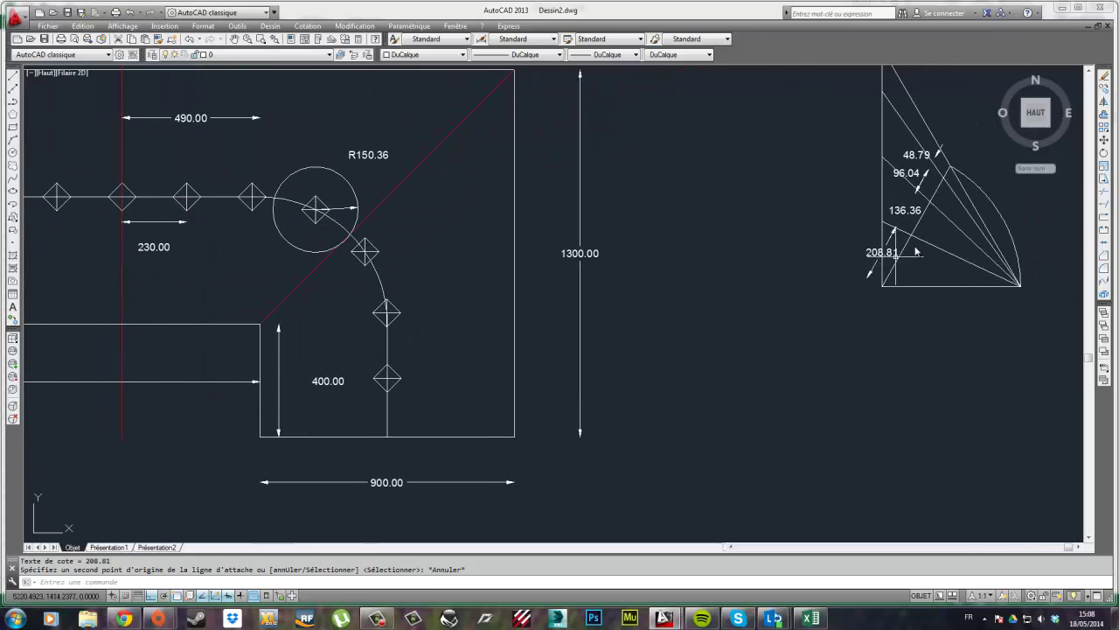
mouse_move(168, 316)
middle_mouse_down()
mouse_move(295, 318)
mouse_move(228, 336)
middle_mouse_up()
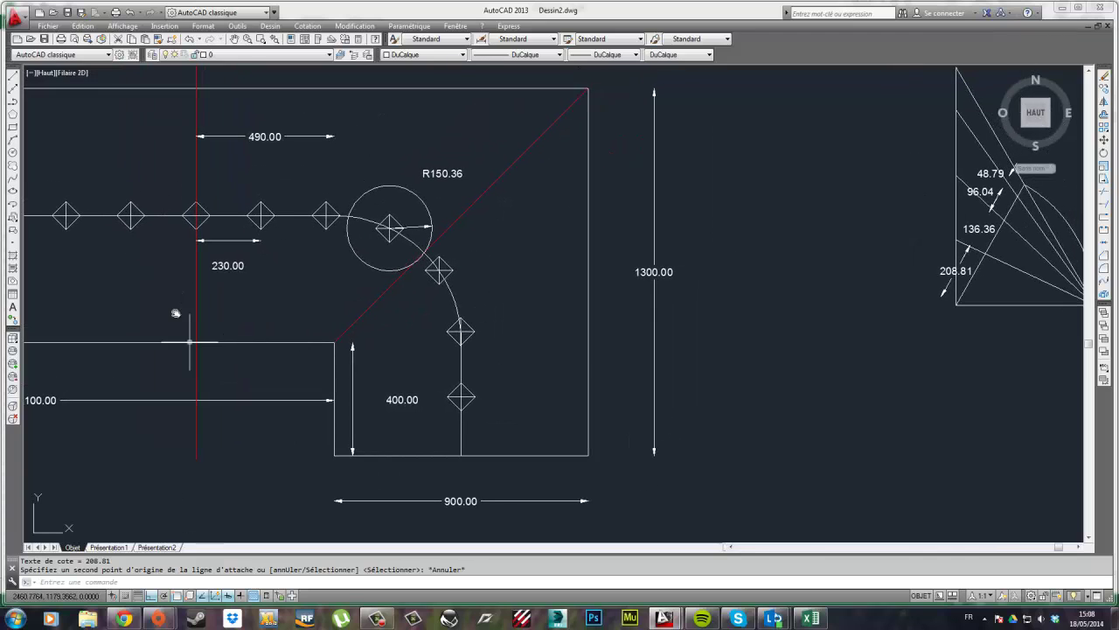
left_click(13, 77)
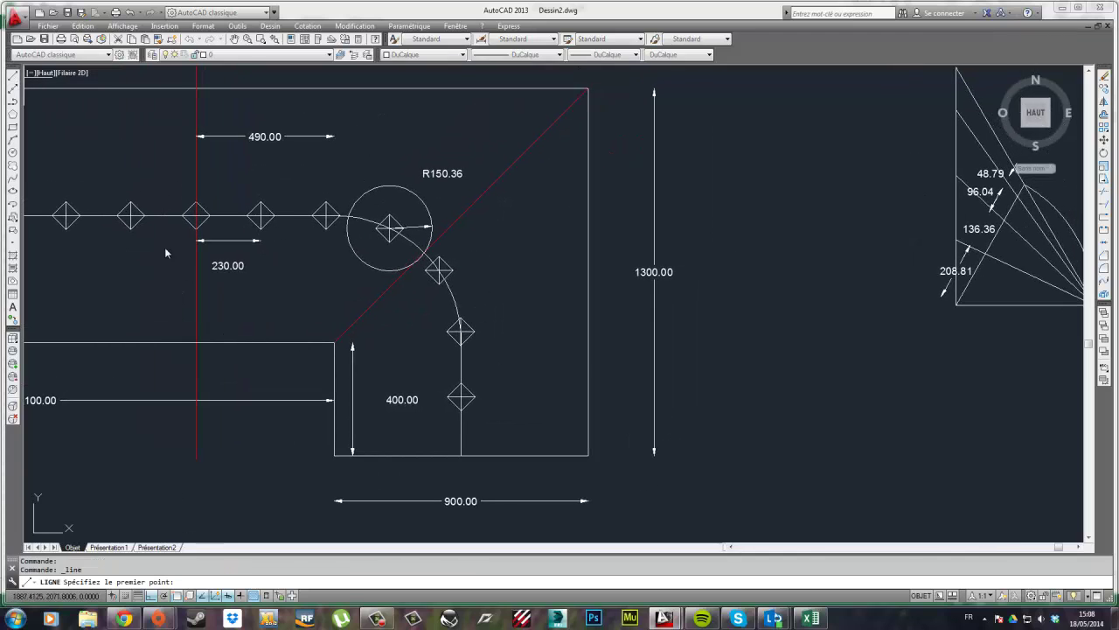
left_click(195, 342)
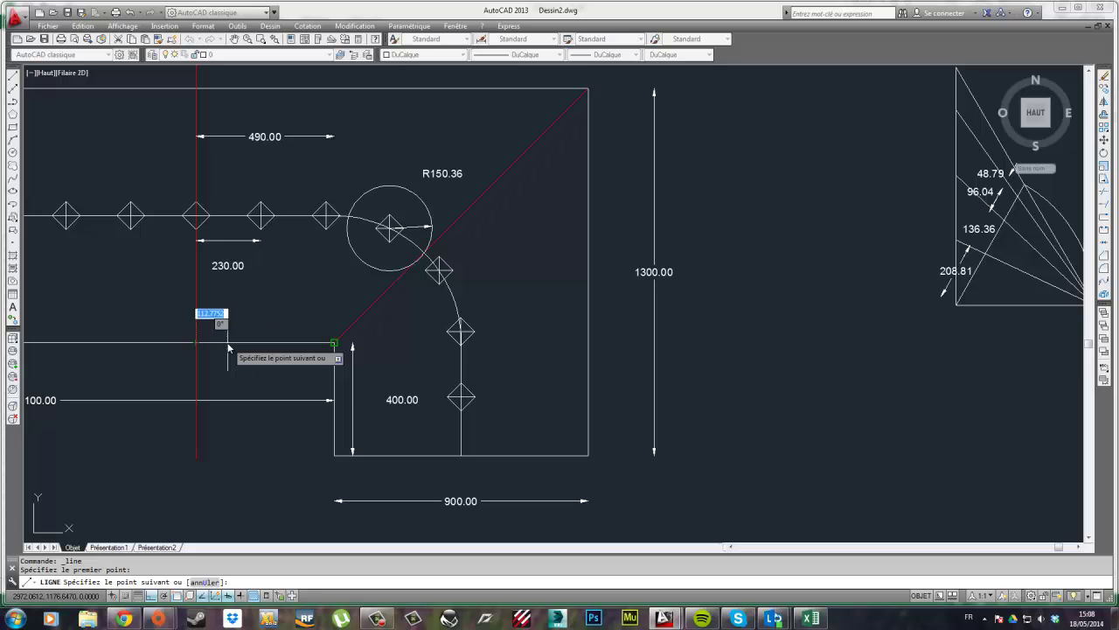
key("Escape")
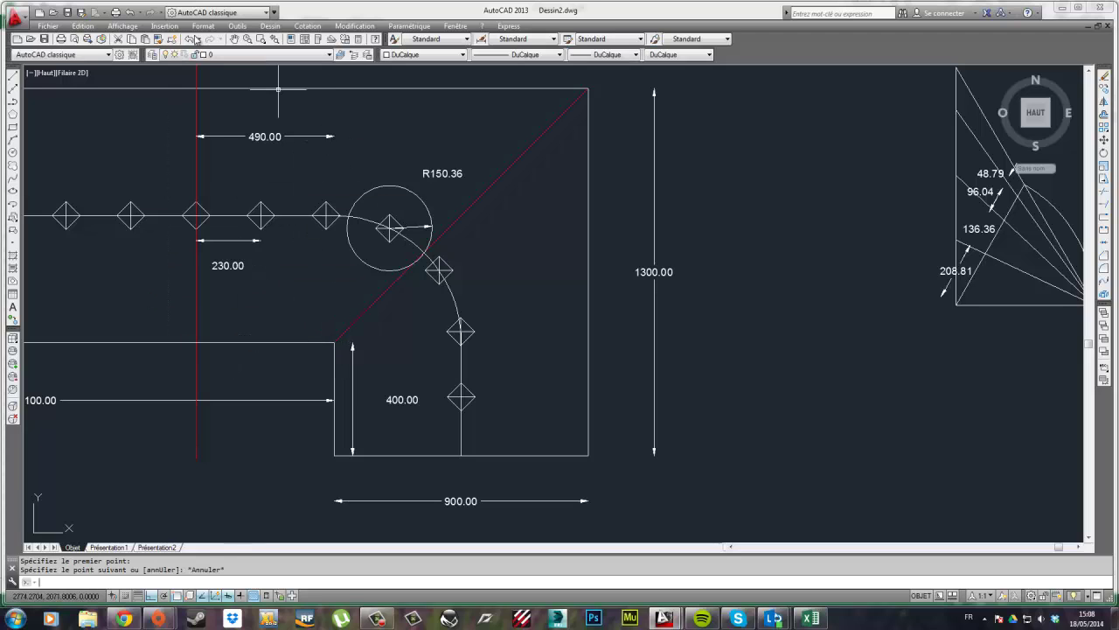
Create a layer named balance with colour index 80 and make it the current layer
left_click(153, 56)
key("alt+n")
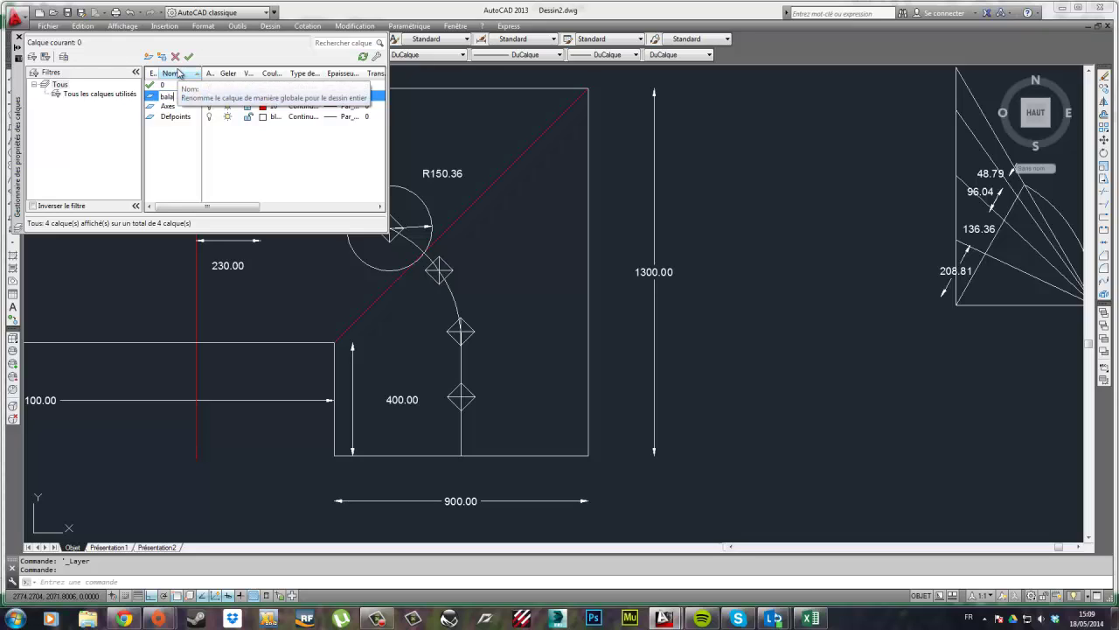
key("Return")
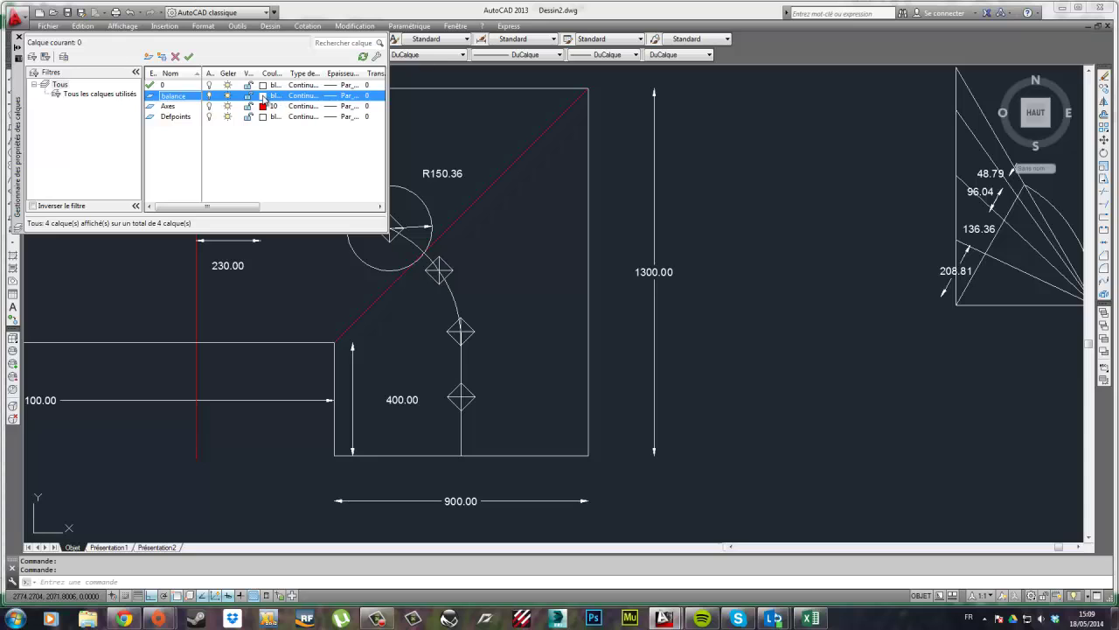
left_click(263, 98)
left_click(515, 270)
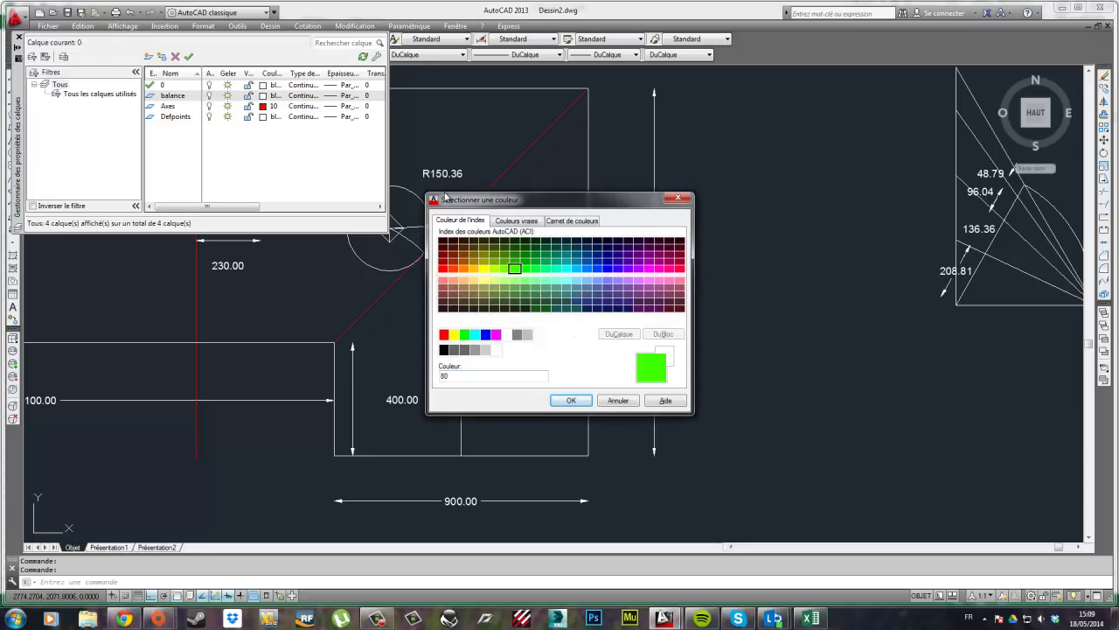
left_click(568, 401)
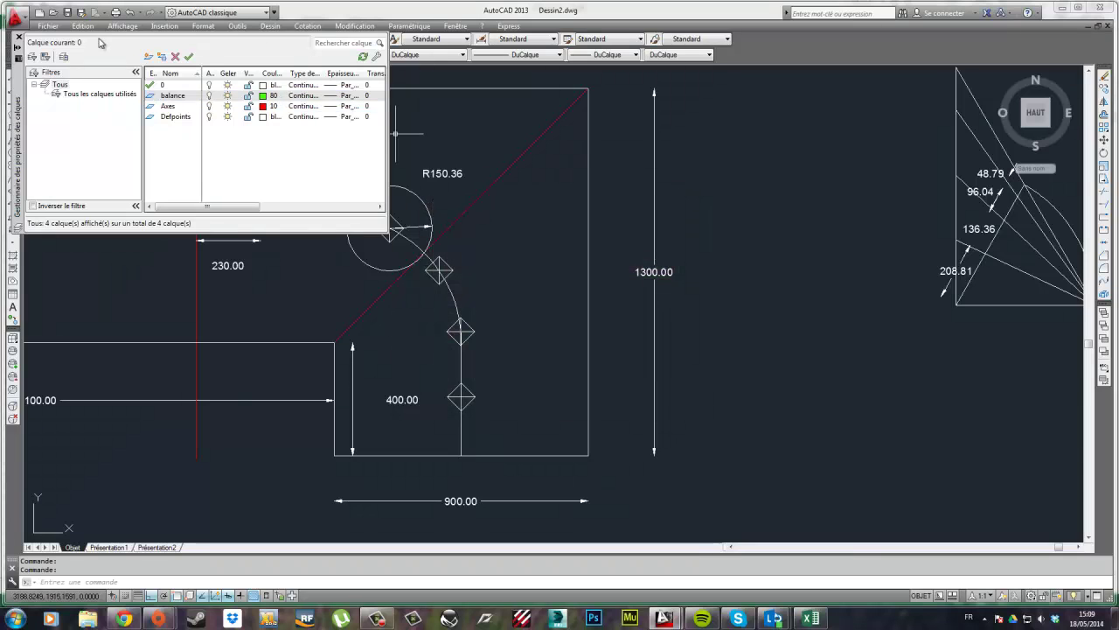
left_click(18, 39)
left_click(262, 55)
left_click(232, 74)
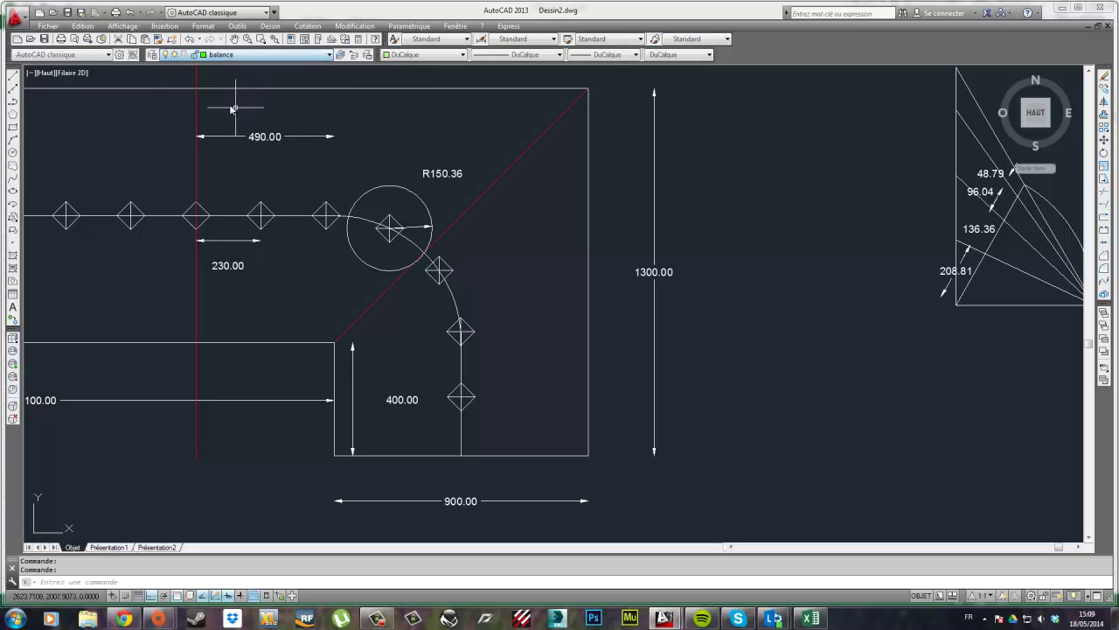
left_click(13, 75)
left_click(334, 342)
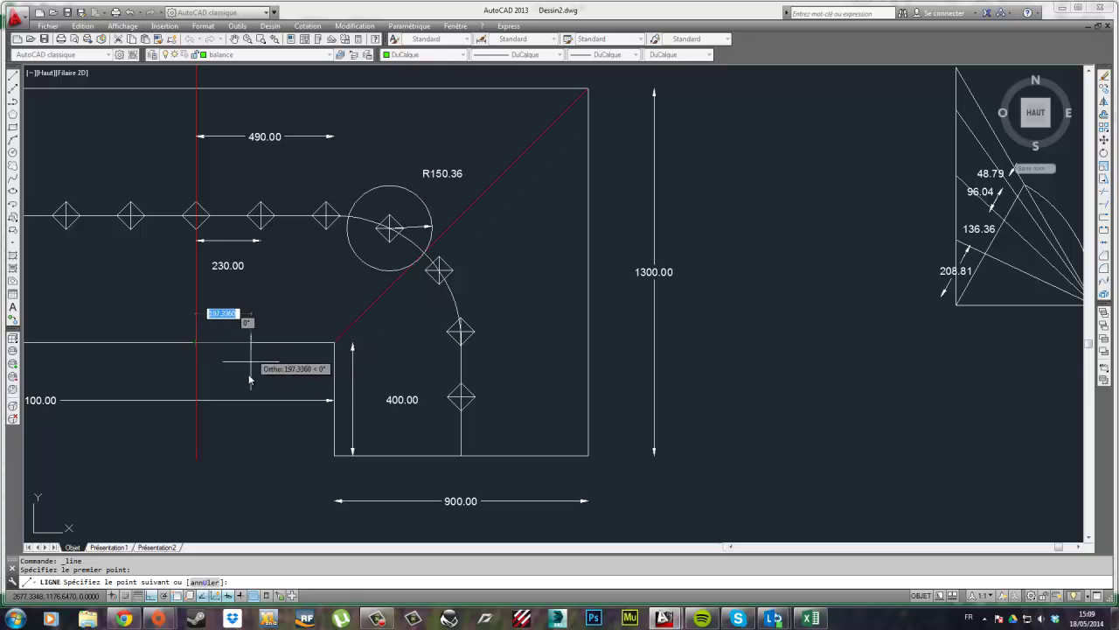
scroll(176, 347, "up", 3)
scroll(176, 346, "up", 1)
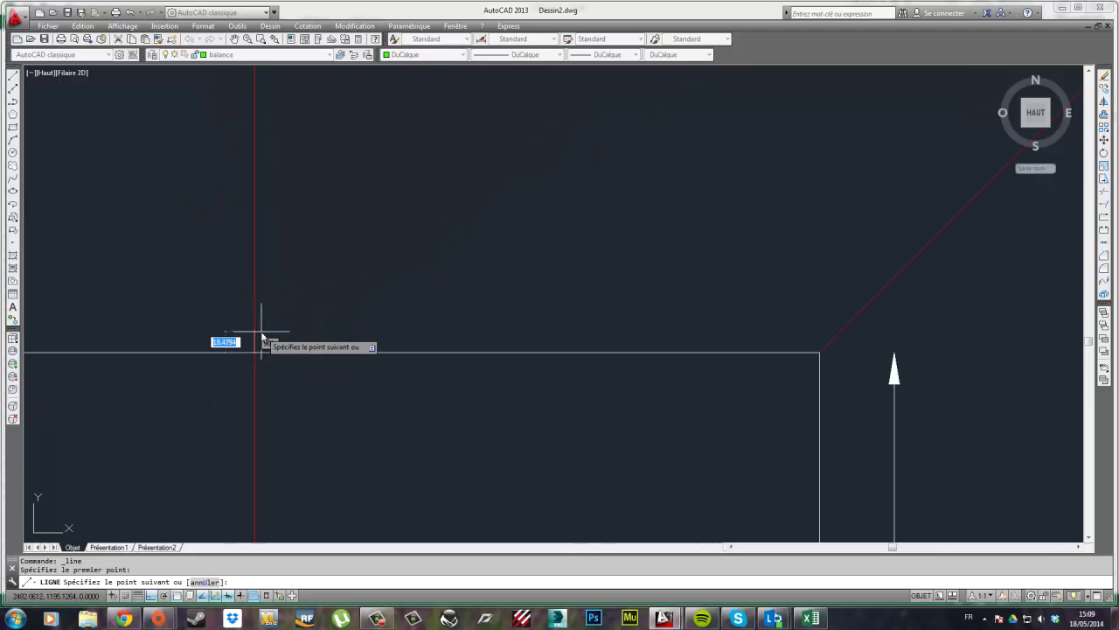
key("Escape")
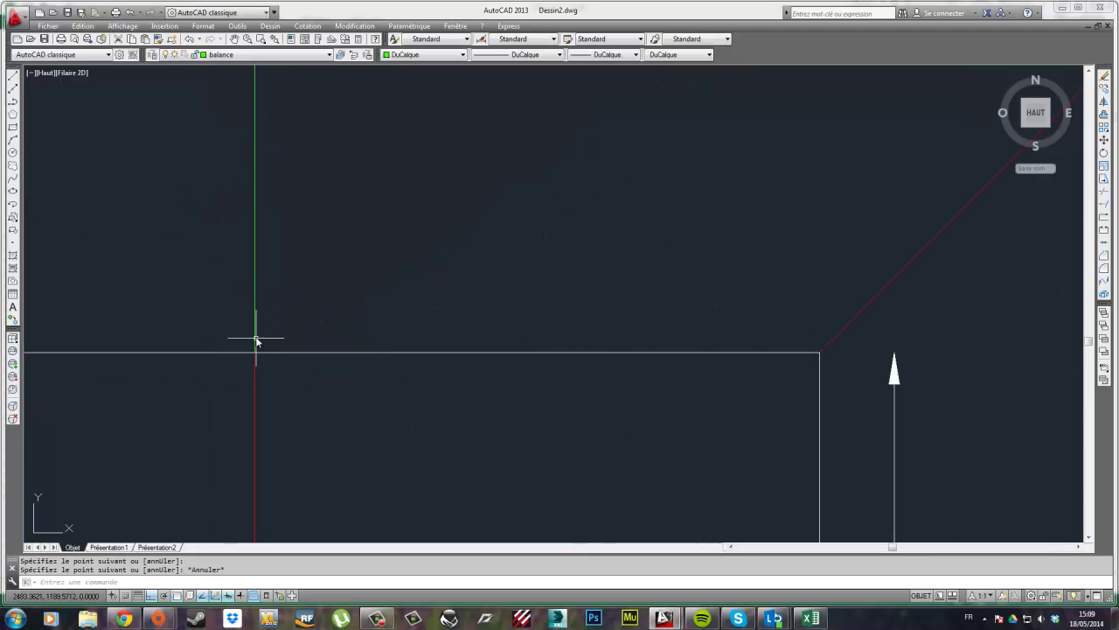
scroll(257, 337, "down", 4)
Draw a free vertical line about 66 units long just above the 2100 edge, between the red vertical axis and the inner corner
left_click(12, 79)
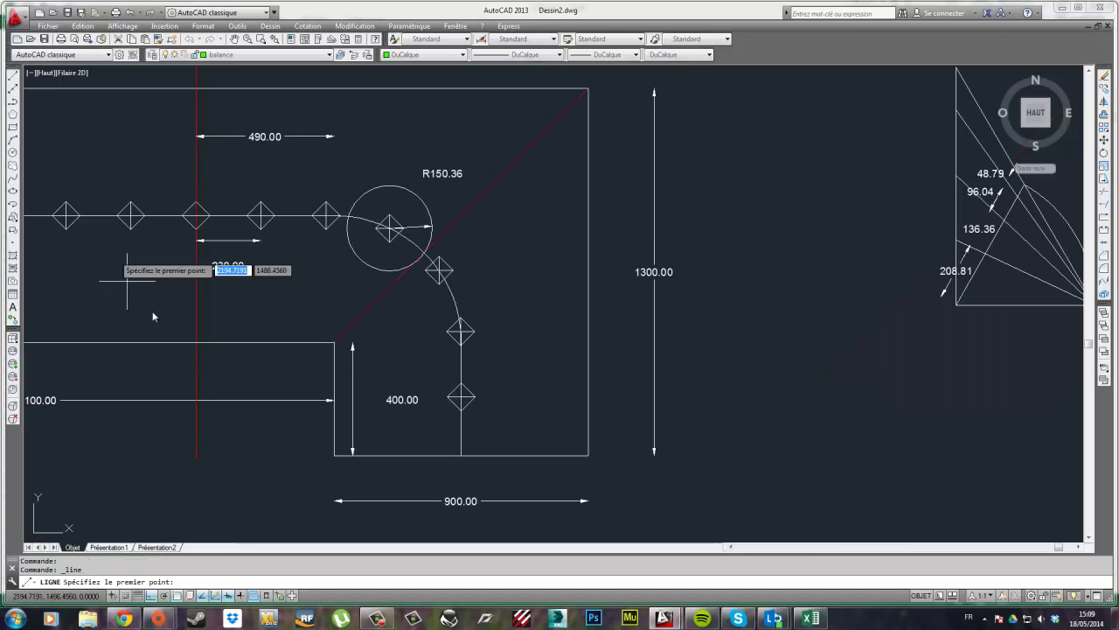
left_click(226, 335)
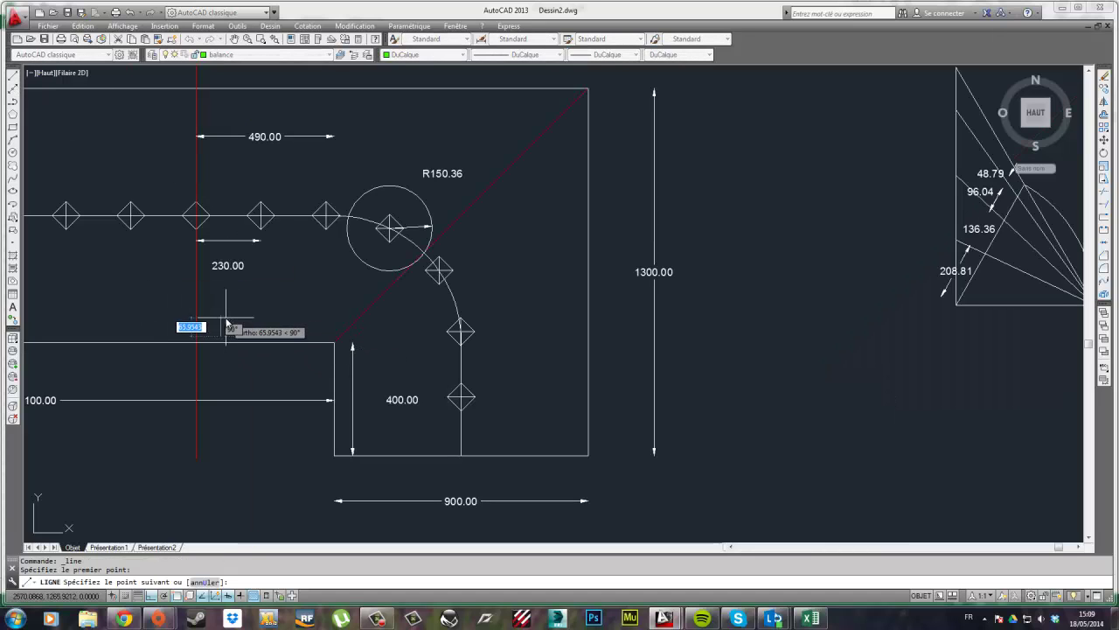
left_click(225, 317)
key("Escape")
Move the short green line by its midpoint onto the intersection of the red vertical axis and the plan's 2100 edge
scroll(226, 318, "up", 3)
left_click_drag(222, 334, 200, 311)
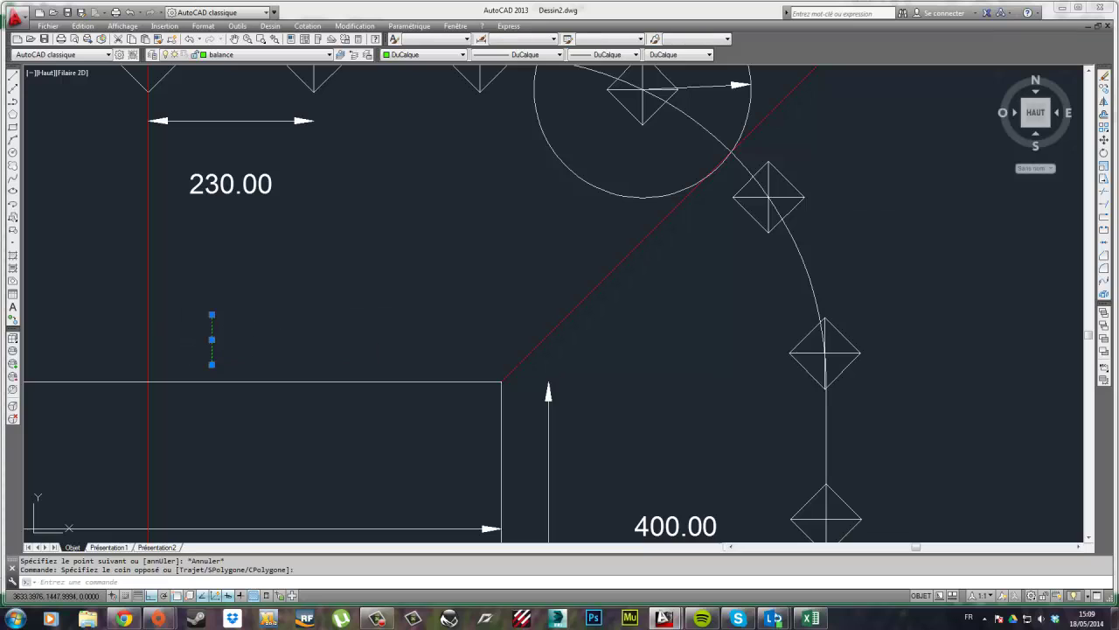
left_click(1103, 140)
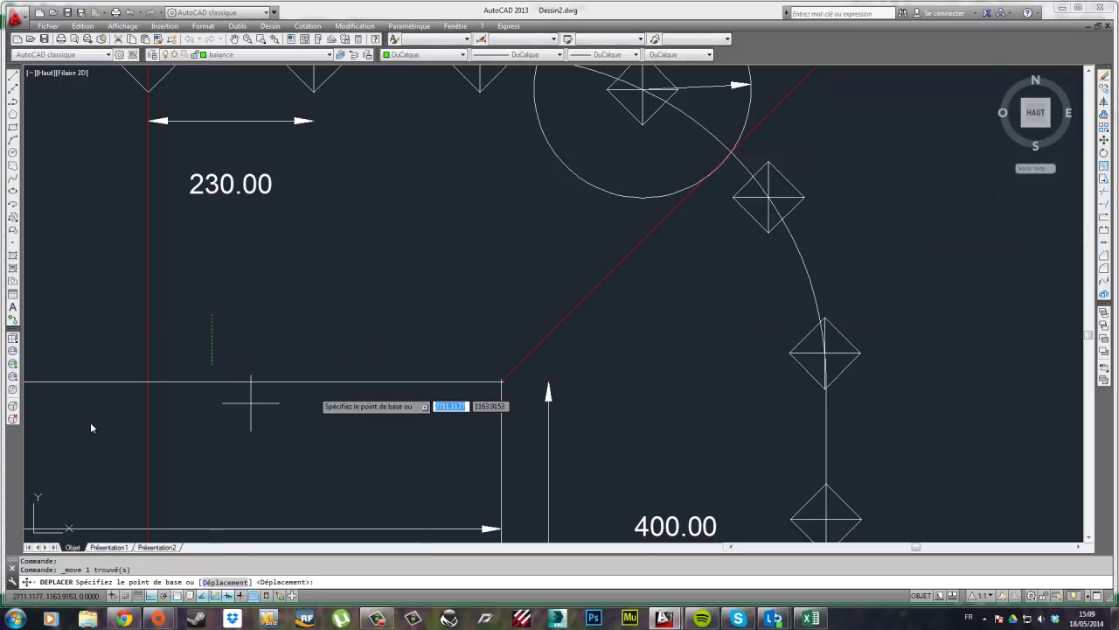
left_click(211, 339)
left_click(152, 383)
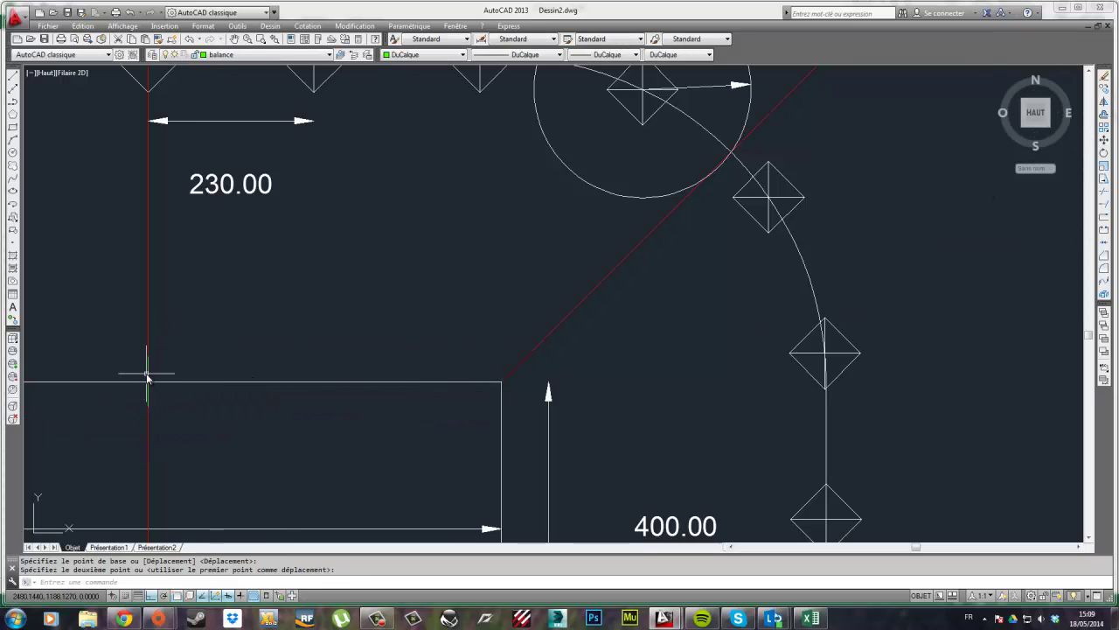
Try to offset the short green line by 208.81 toward the inner corner, and undo it
scroll(219, 376, "down", 6)
middle_click_drag(358, 372, 464, 385)
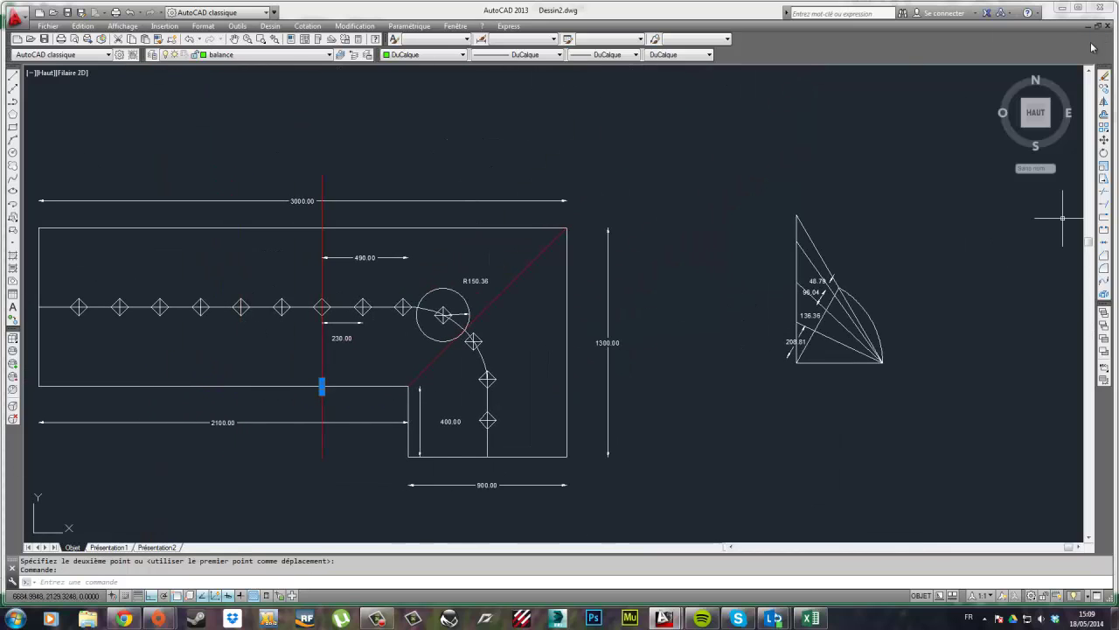
left_click(1105, 115)
scroll(400, 332, "up", 2)
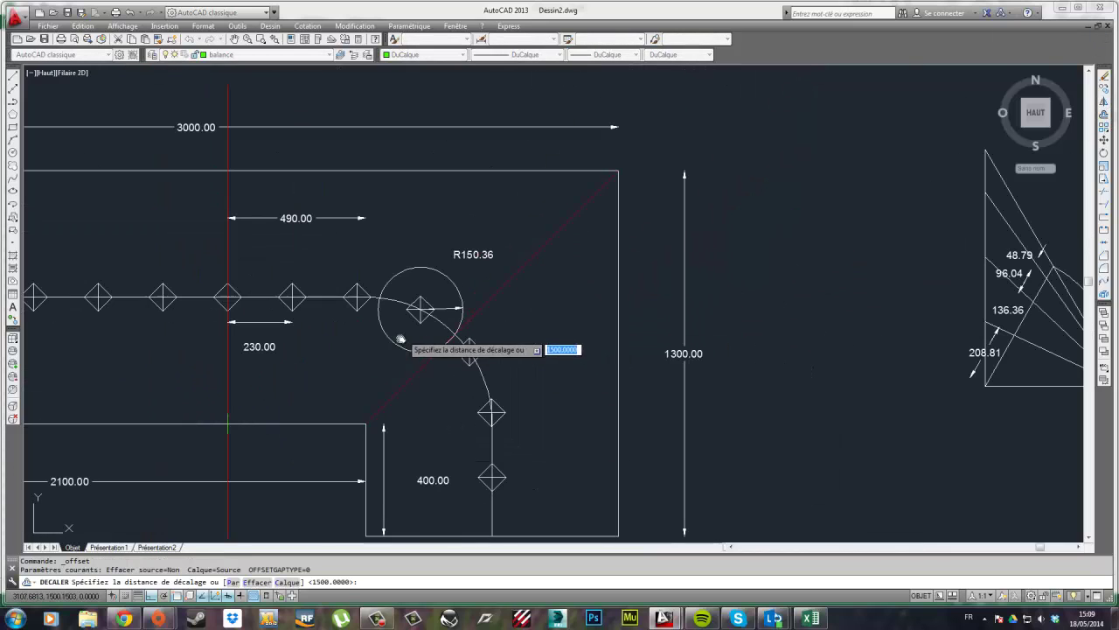
scroll(333, 371, "up", 1)
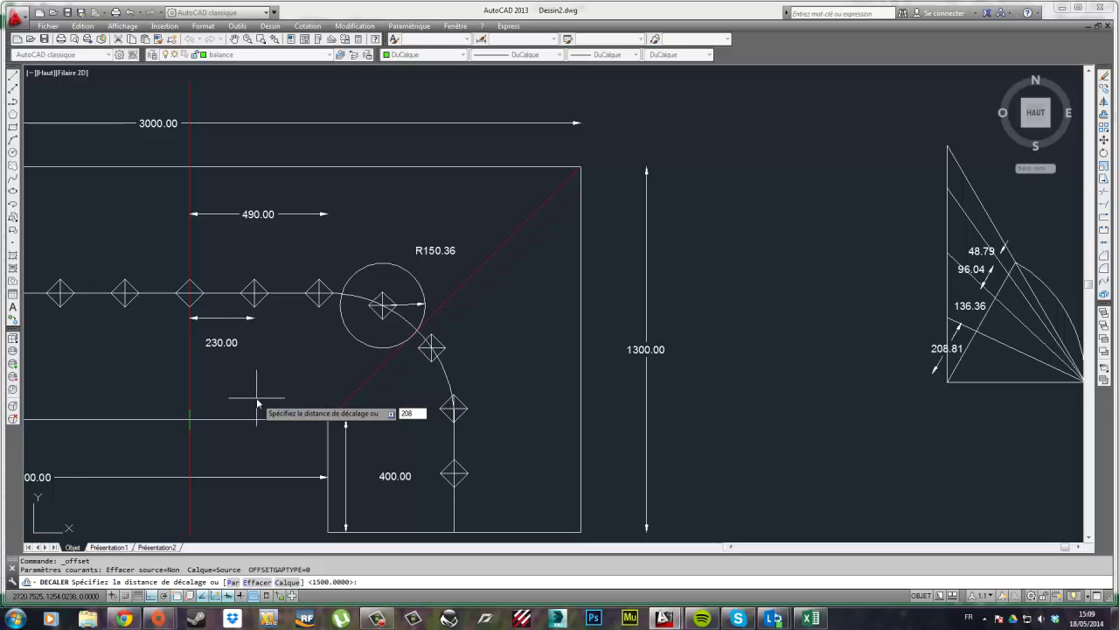
key("Return")
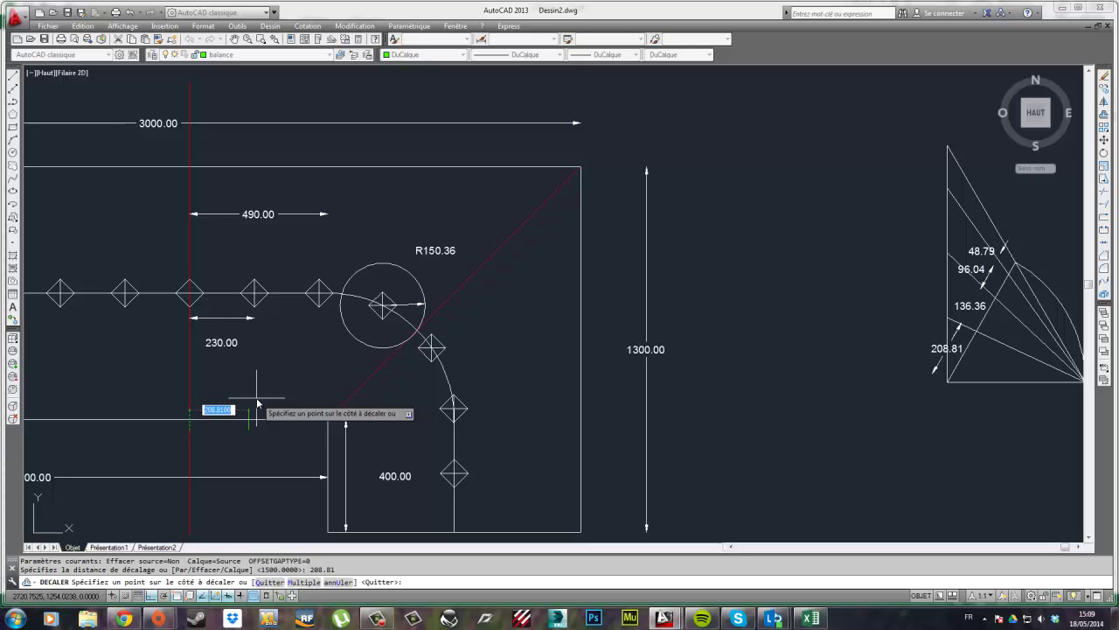
key("Return")
key("ctrl+z")
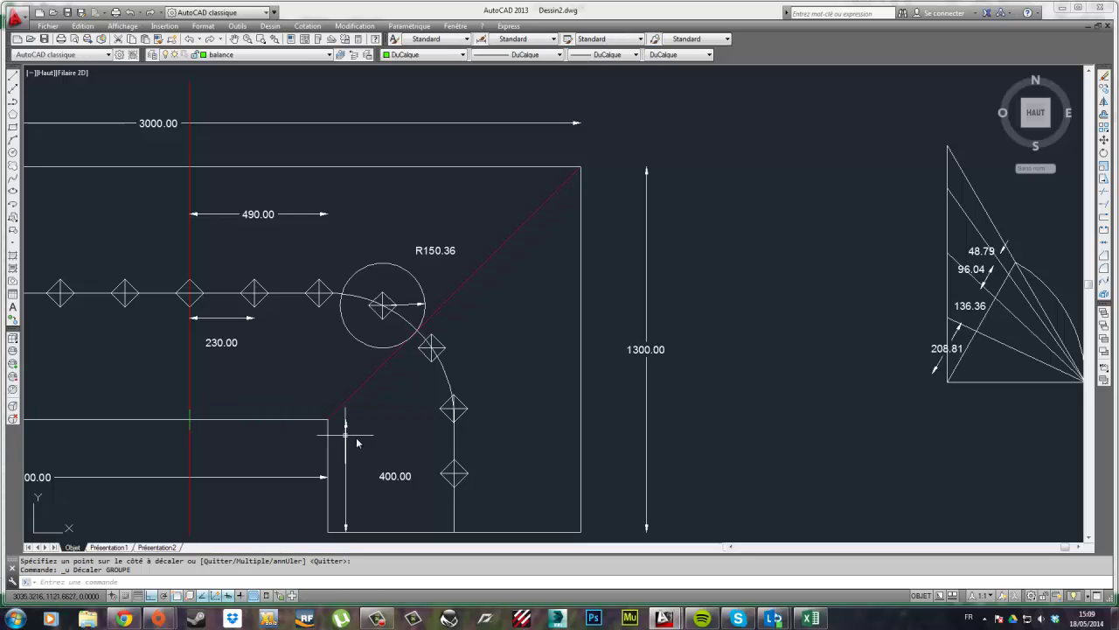
middle_click(277, 450)
middle_click(277, 450)
scroll(428, 429, "up", 2)
middle_click_drag(761, 273, 560, 333)
scroll(559, 334, "up", 4)
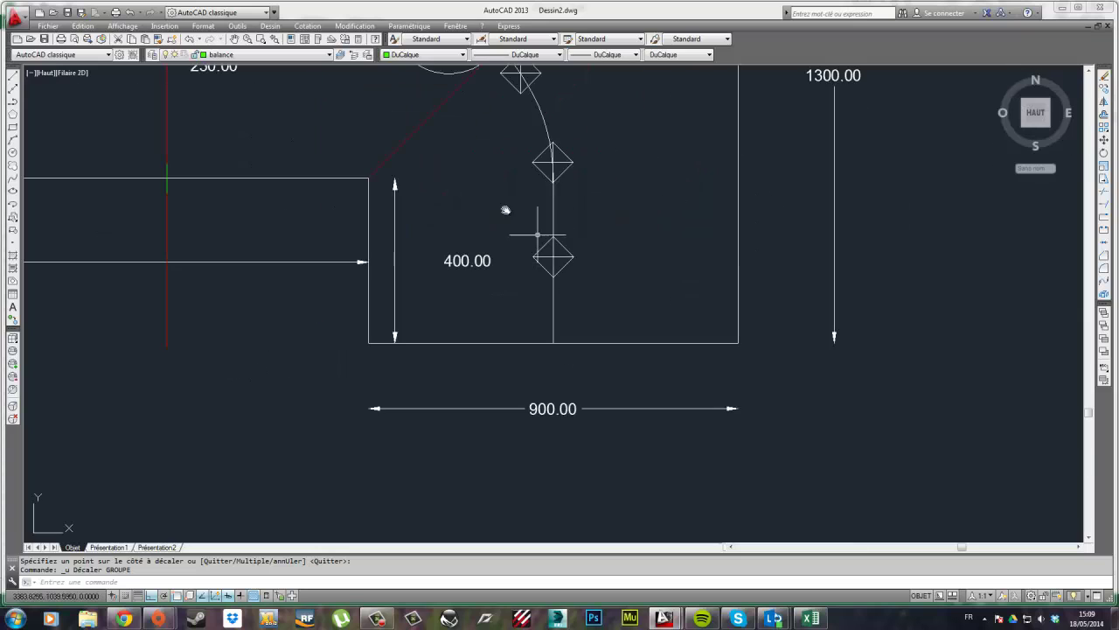
scroll(505, 212, "down", 2)
left_click(293, 342)
left_click(403, 295)
right_click(402, 294)
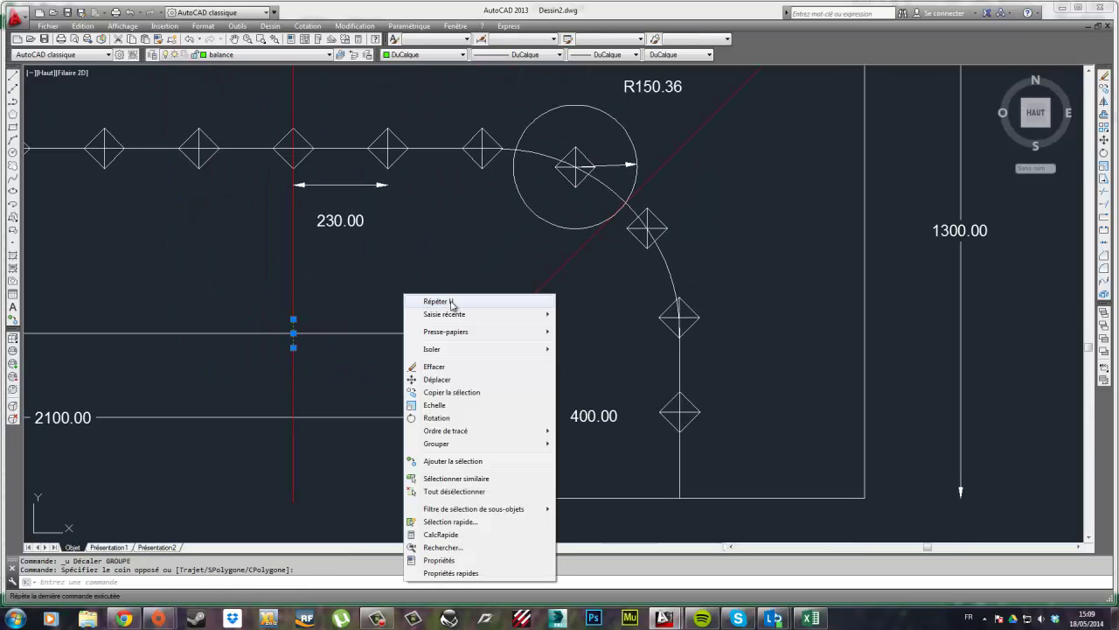
left_click(438, 301)
middle_click_drag(437, 332, 78, 367)
scroll(349, 170, "up", 5)
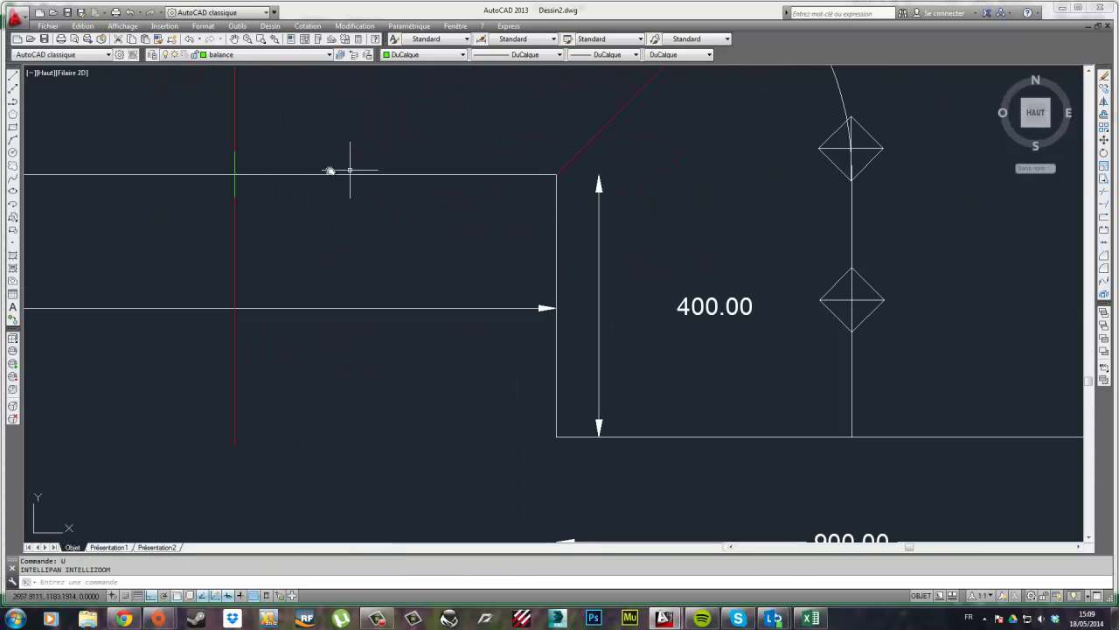
Offset the short green line on the red axis by 208.81 toward the plan's inner corner
left_click(224, 159)
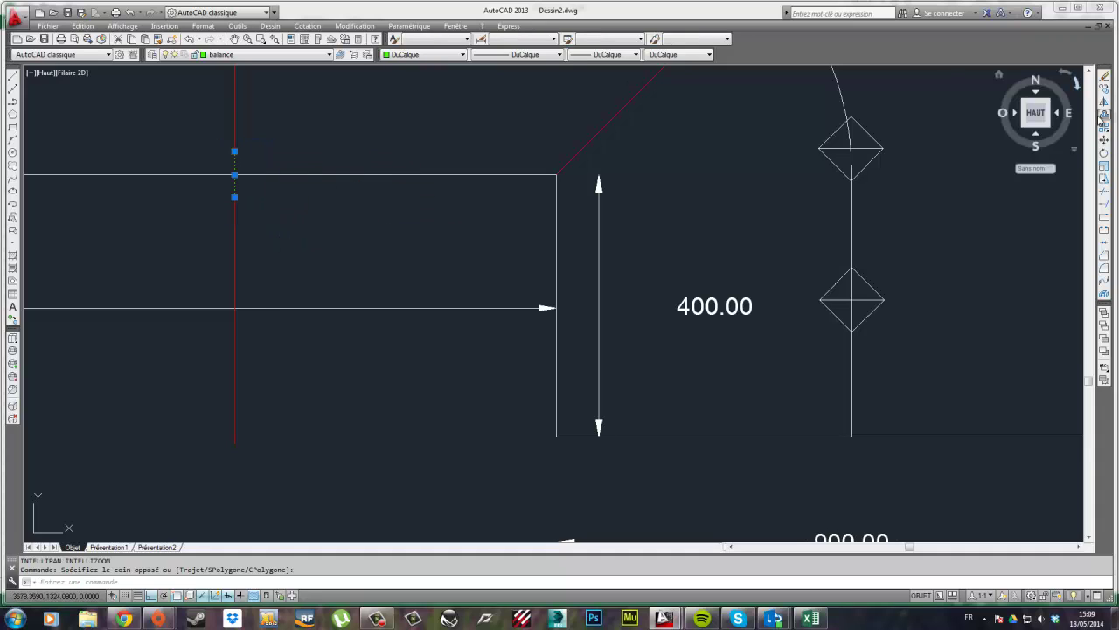
left_click(1103, 114)
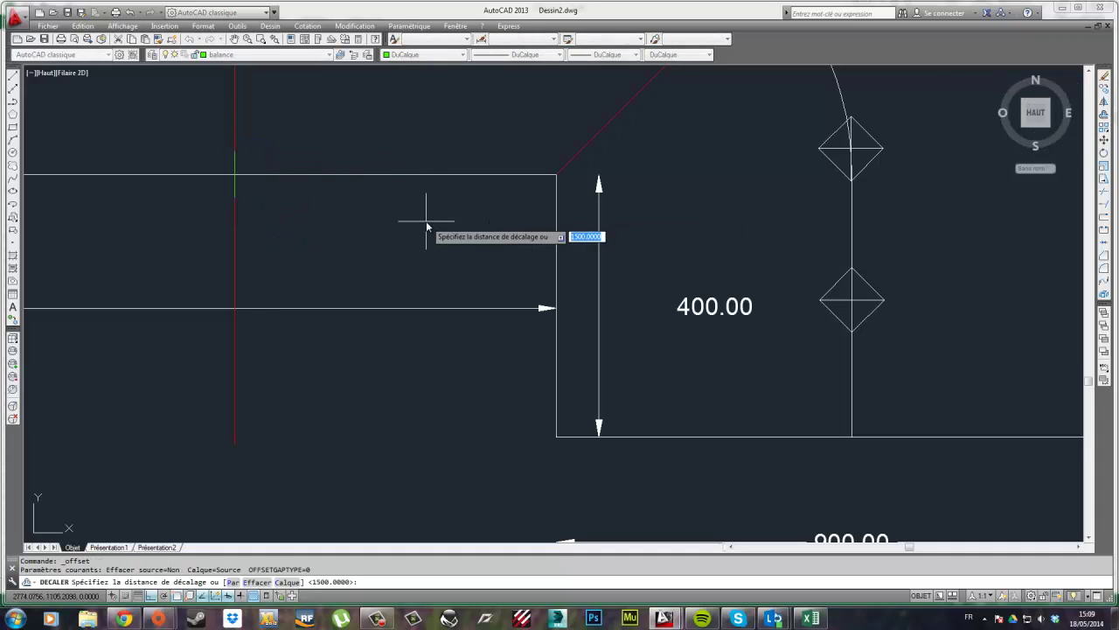
type("200")
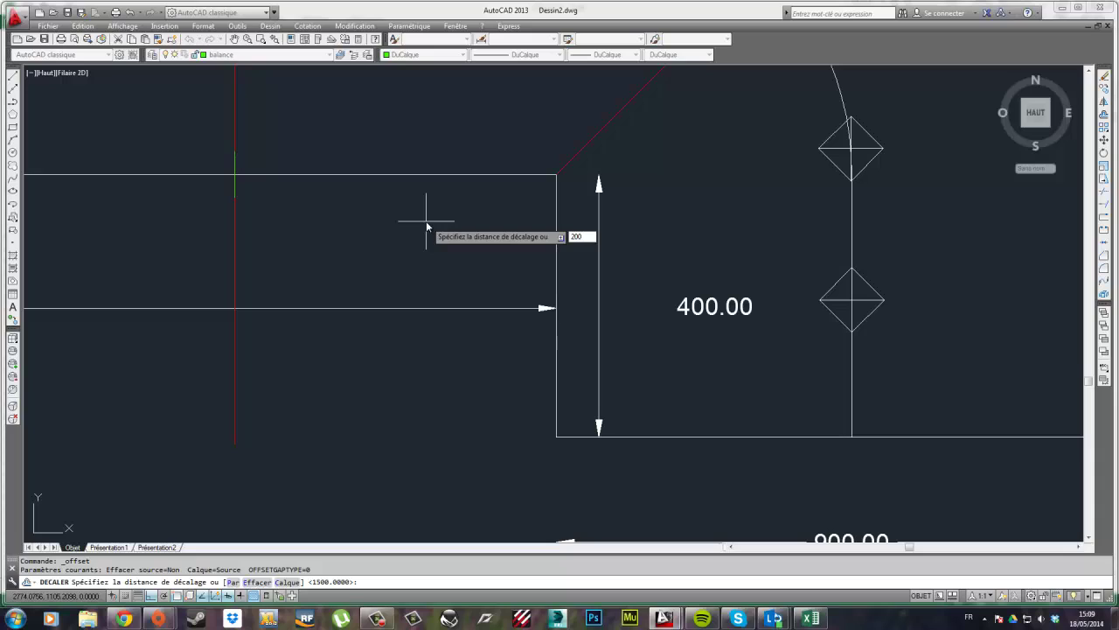
key("BackSpace")
type("8.81")
key("Return")
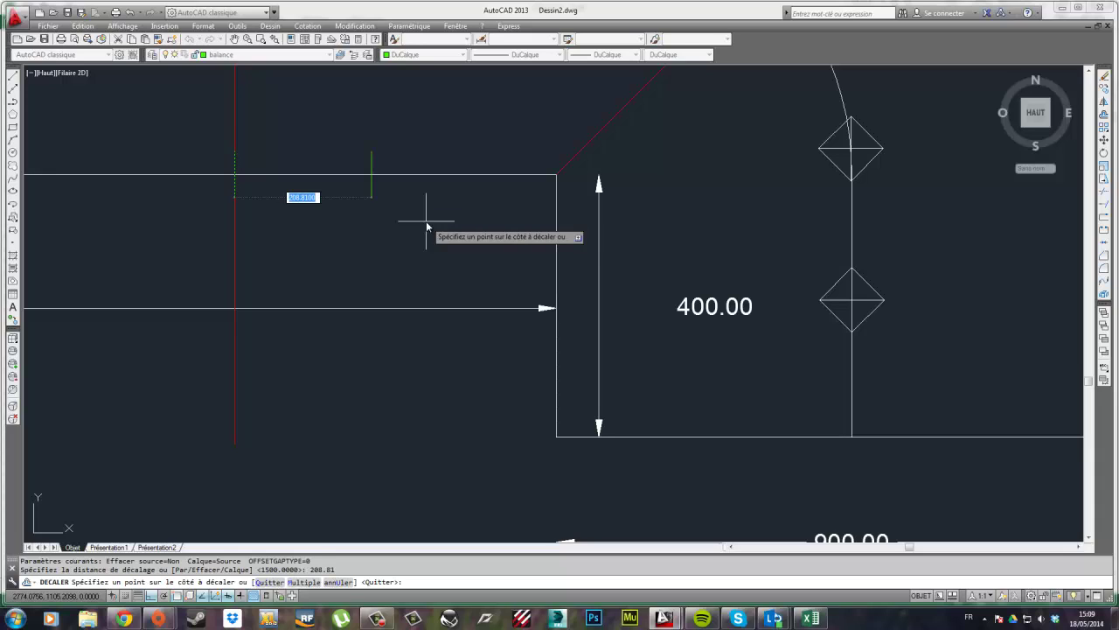
left_click(426, 225)
scroll(402, 210, "down", 3)
mouse_move(384, 188)
middle_mouse_down()
mouse_move(342, 261)
mouse_move(370, 333)
middle_mouse_up()
key("Escape")
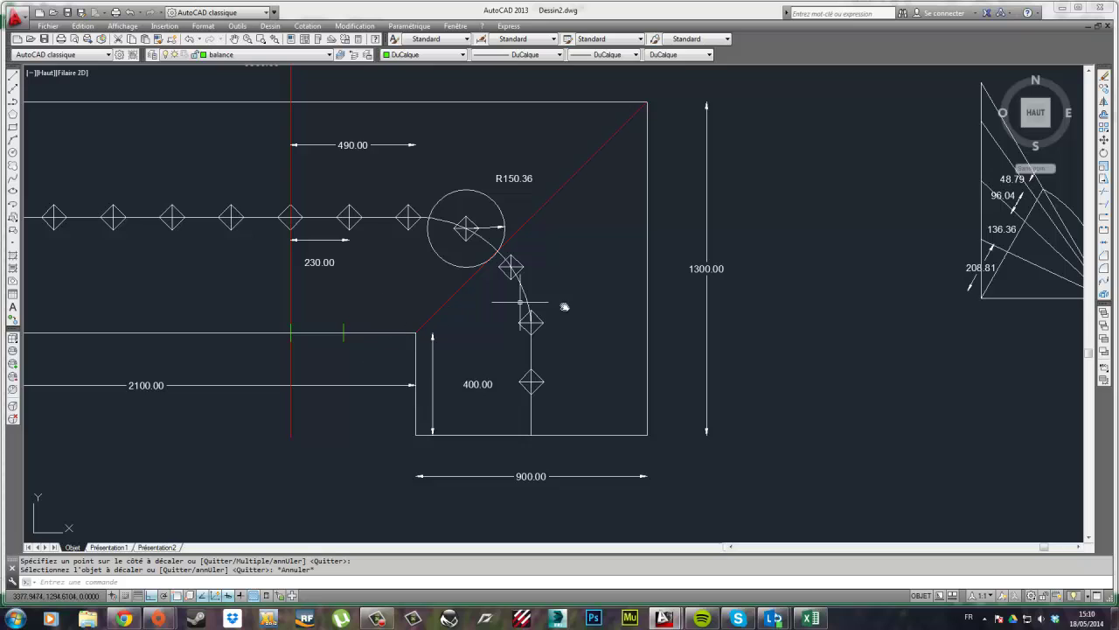
Offset the second green tick line by 136.36 toward the plan's inner corner
right_click(384, 295)
left_click(446, 302)
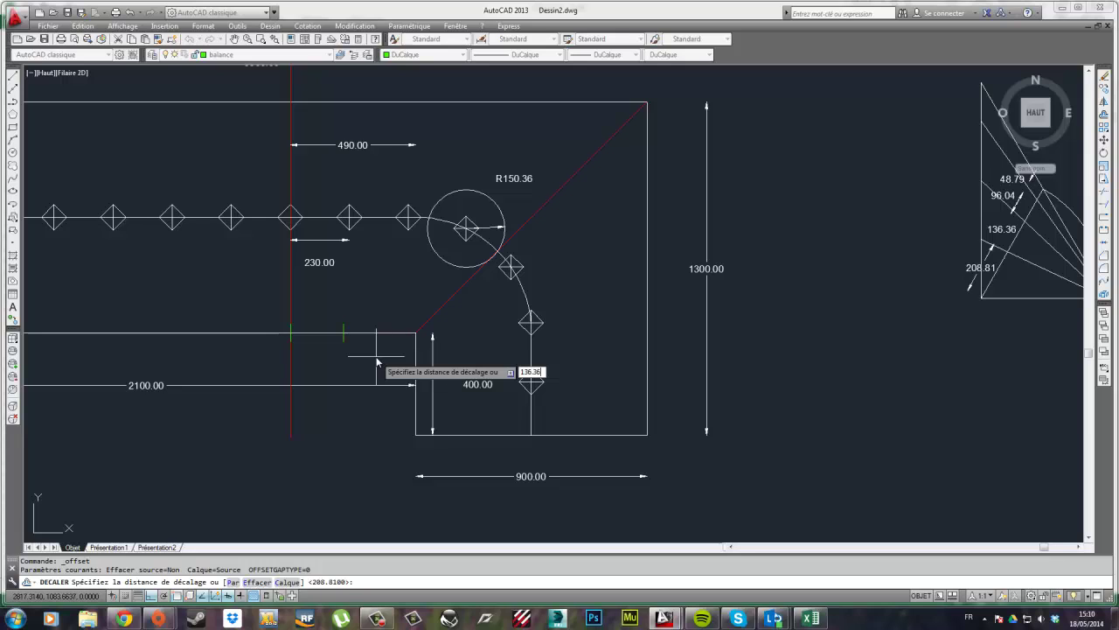
type("136.36")
key("Return")
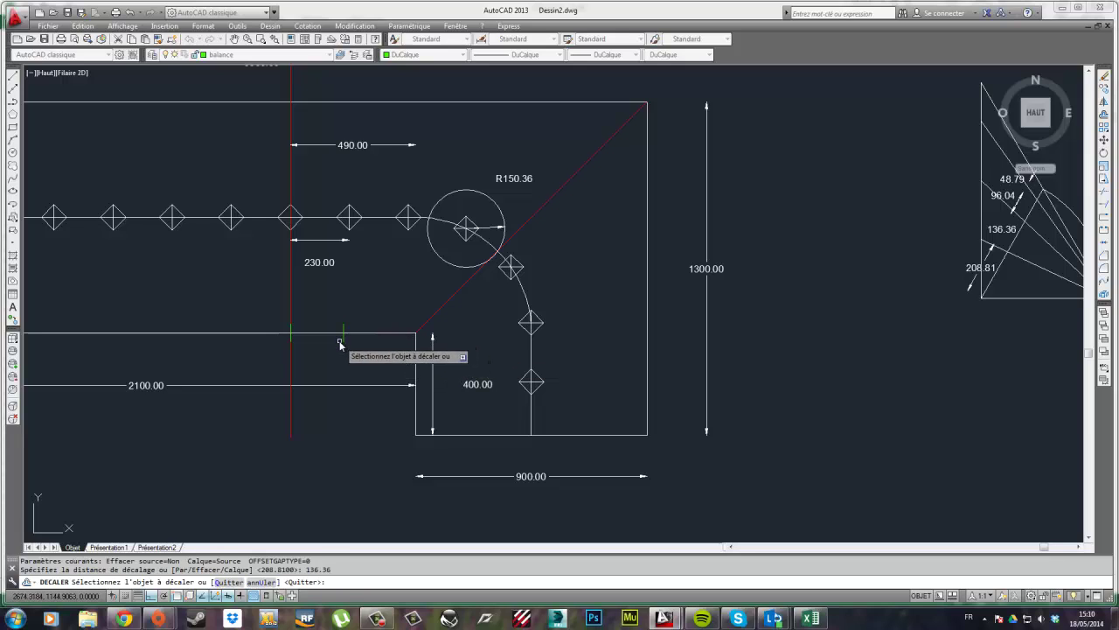
left_click(344, 338)
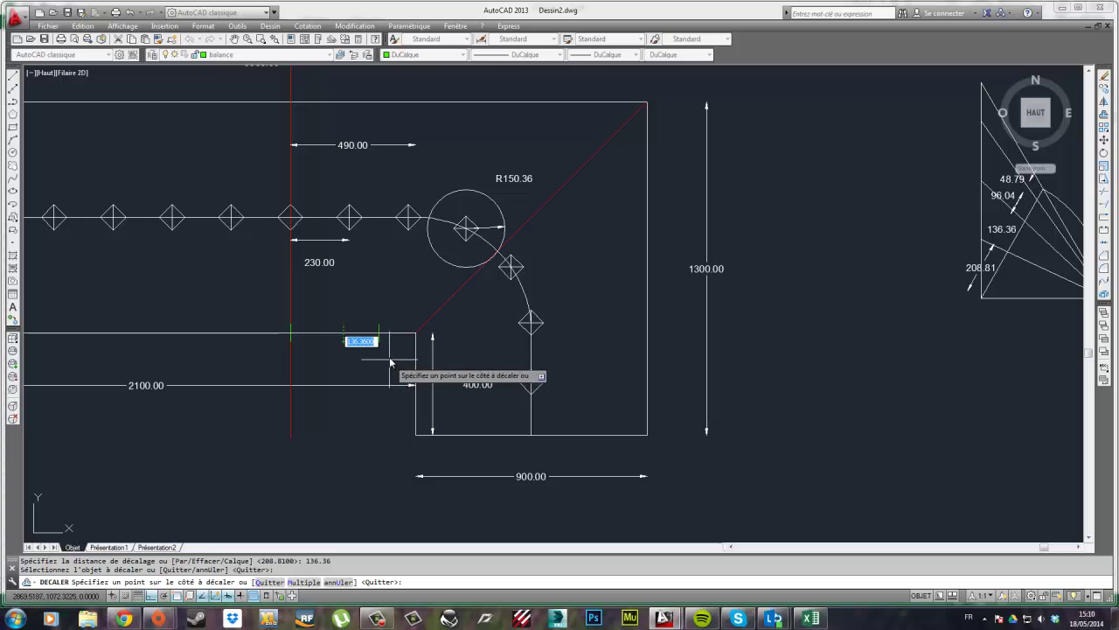
left_click(407, 340)
right_click(413, 309)
left_click(428, 313)
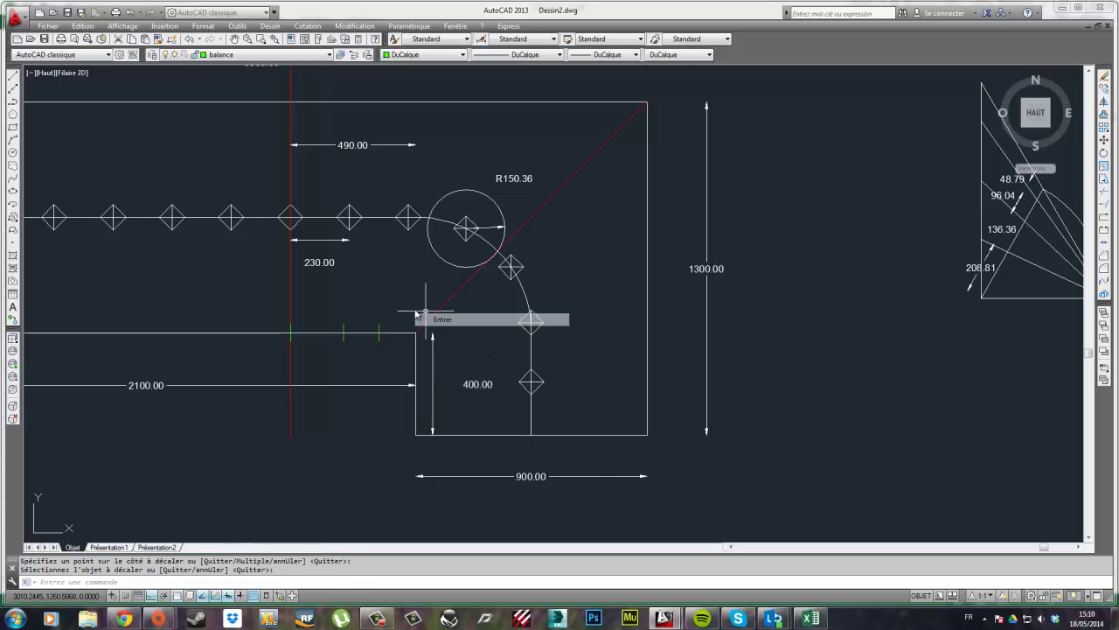
Offset the third green tick line by 96.04 toward the plan's inner corner
right_click(416, 309)
left_click(446, 317)
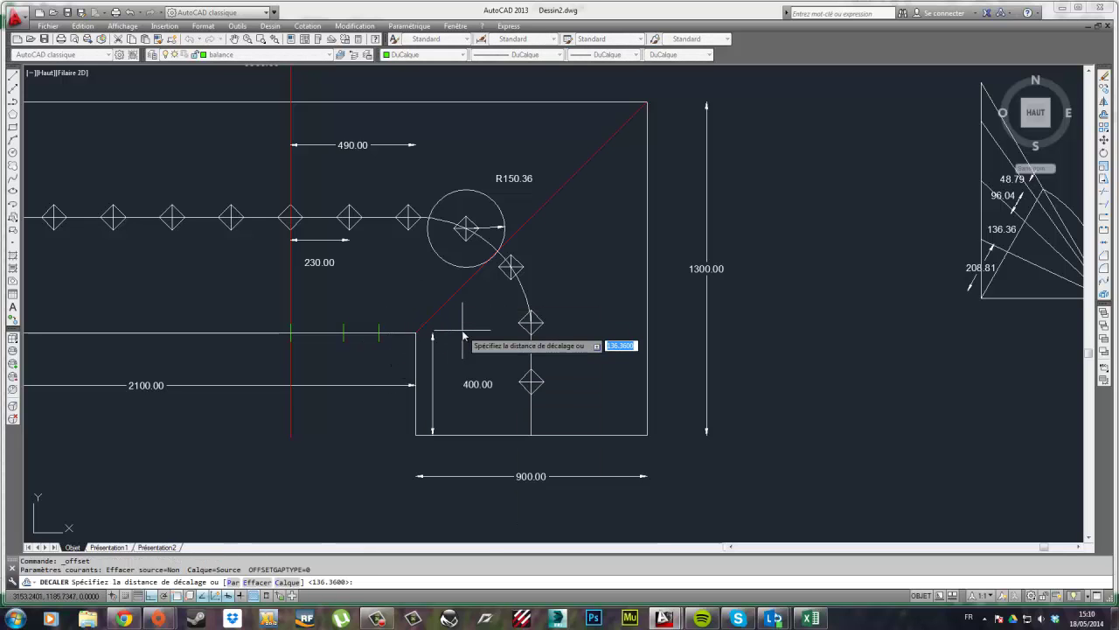
type("96.04")
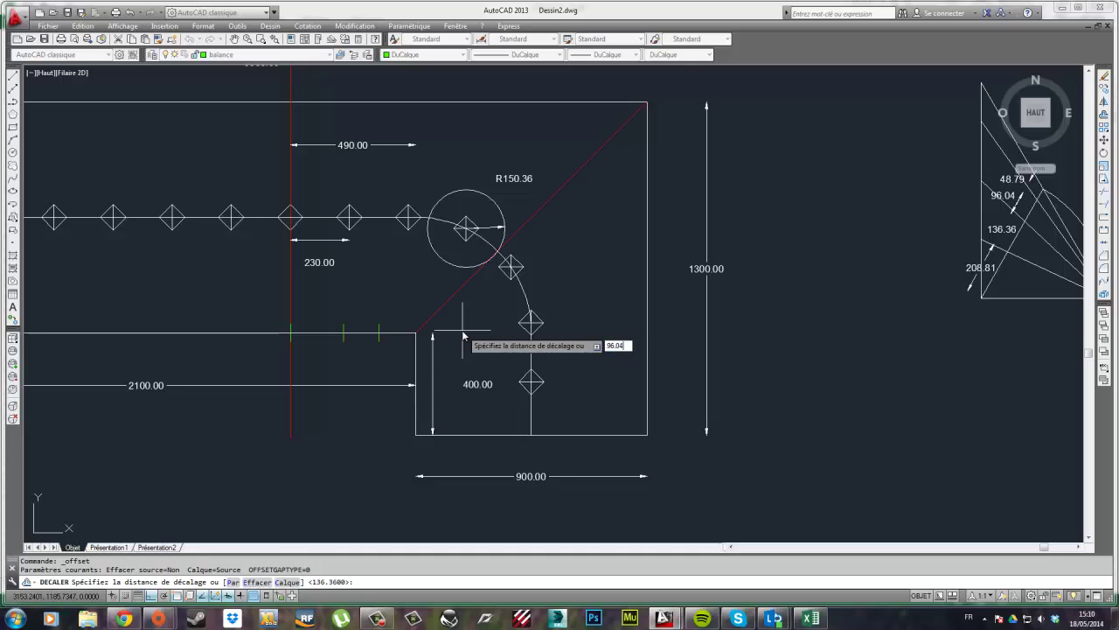
key("Return")
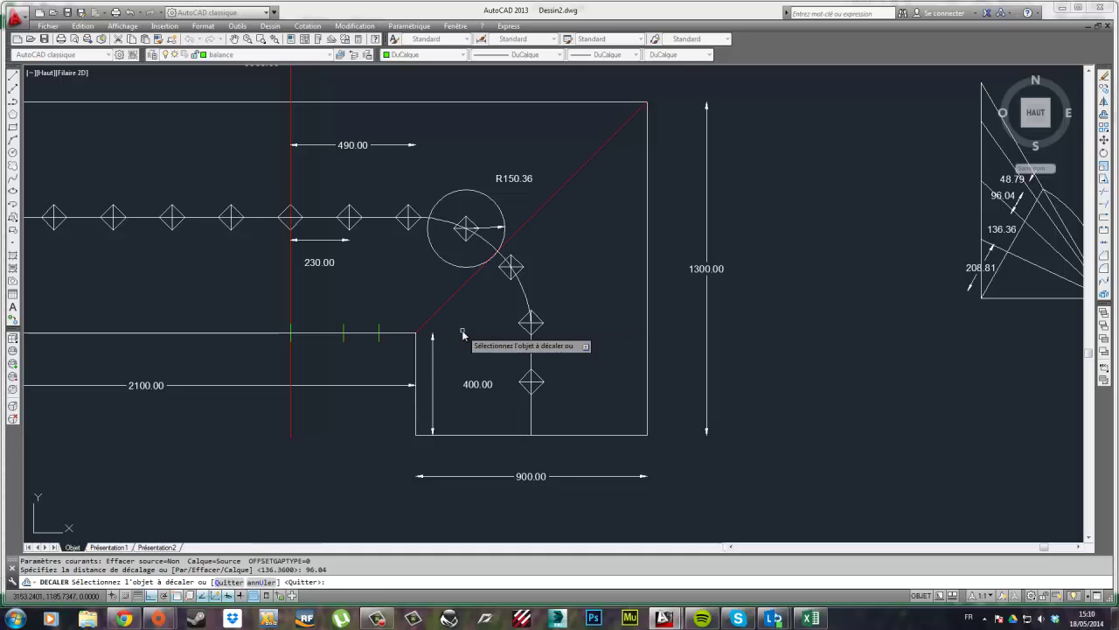
left_click(378, 329)
left_click(402, 367)
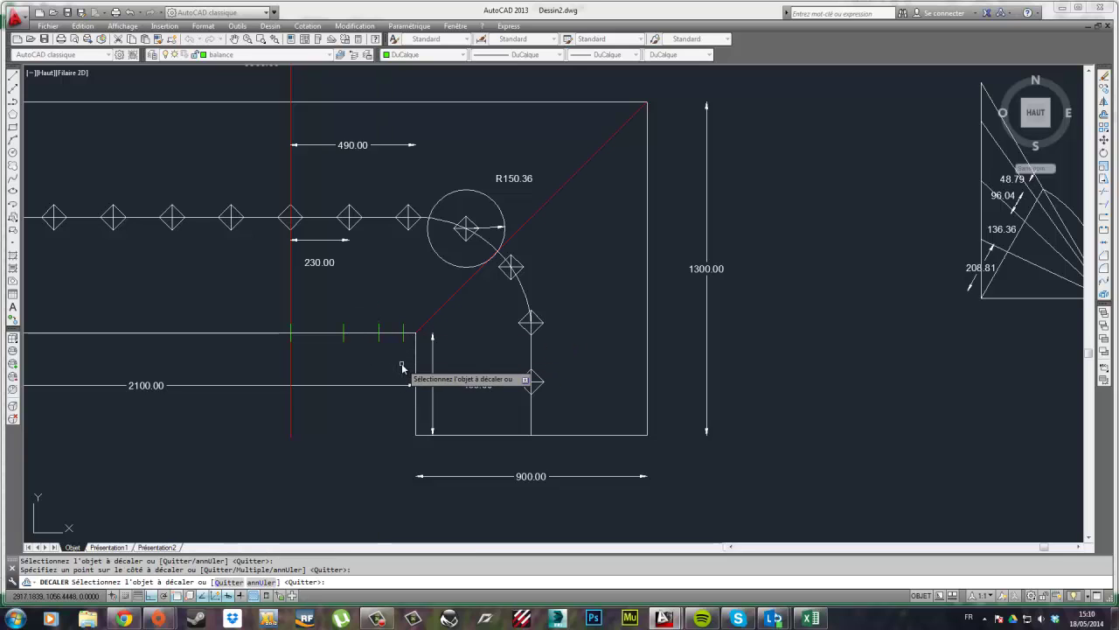
key("Return")
Offset the fourth green tick line by 48.79 toward the inner corner and check its position at the corner
middle_click_drag(489, 339, 468, 347)
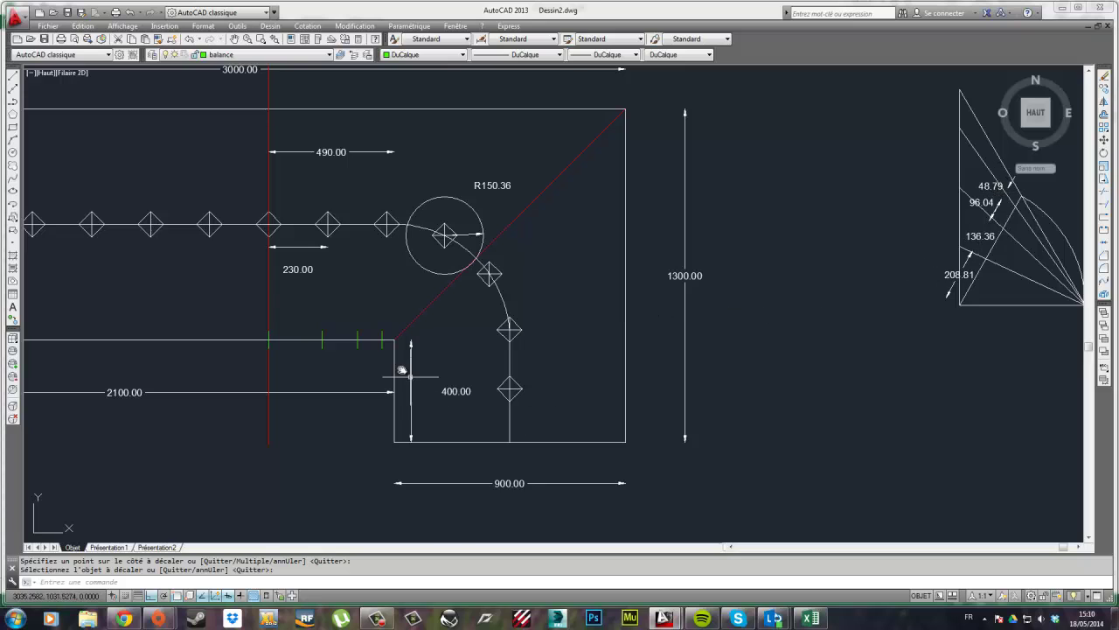
scroll(410, 376, "up", 4)
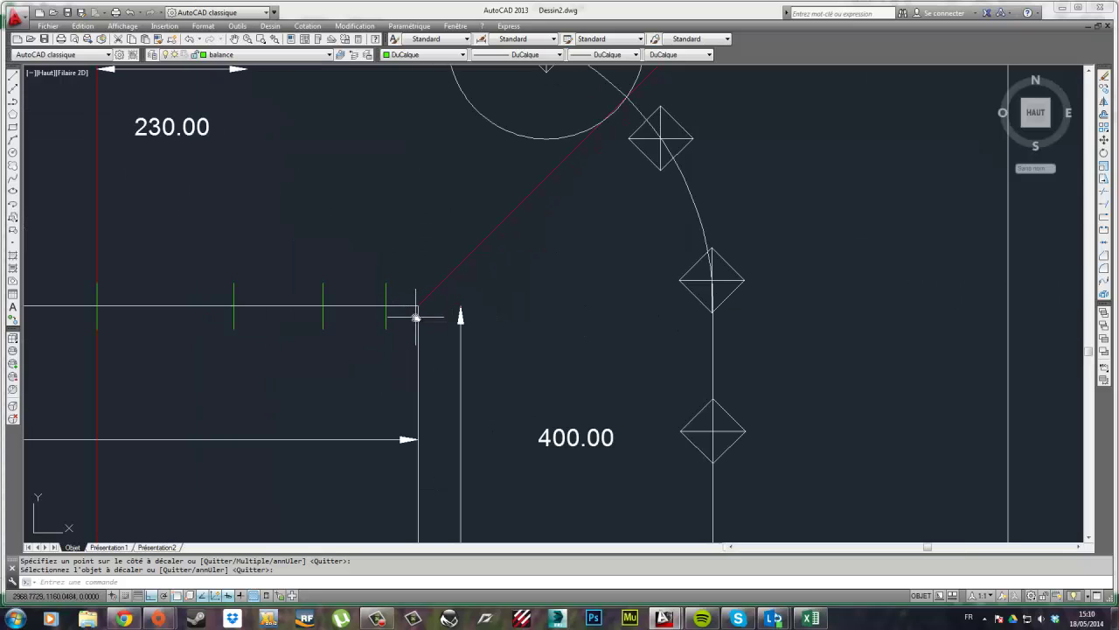
scroll(444, 280, "down", 4)
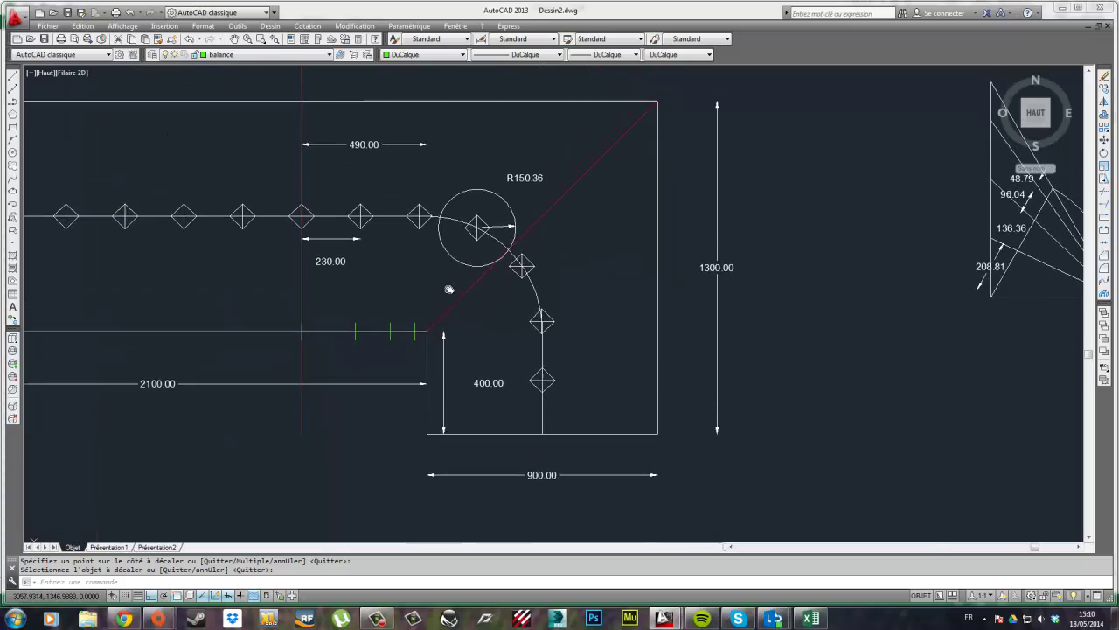
right_click(419, 300)
left_click(443, 304)
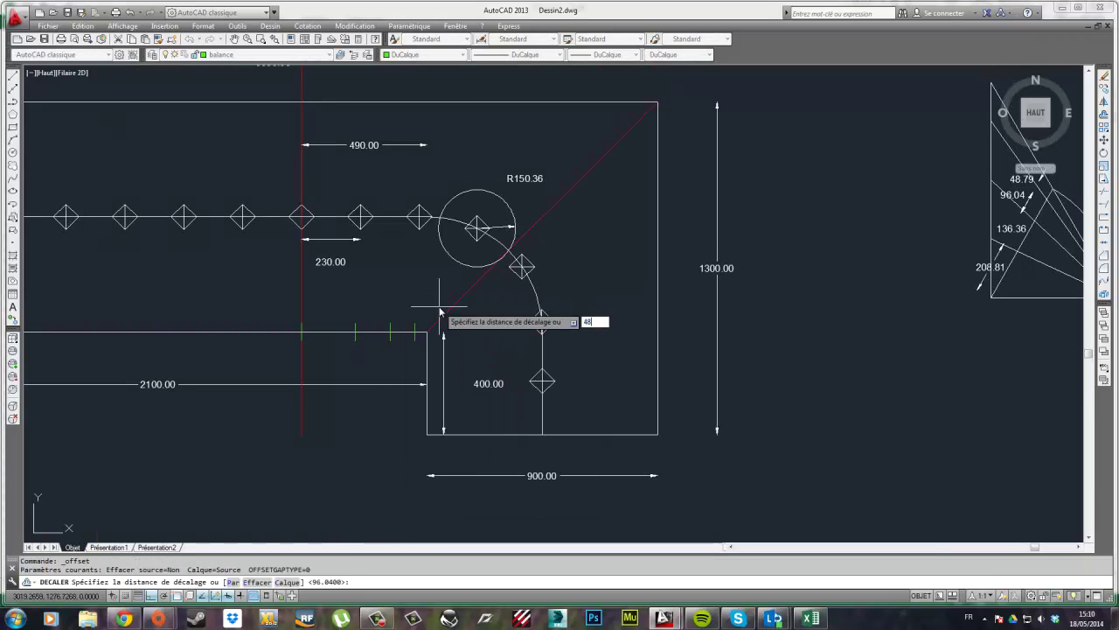
type("48.79")
key("Return")
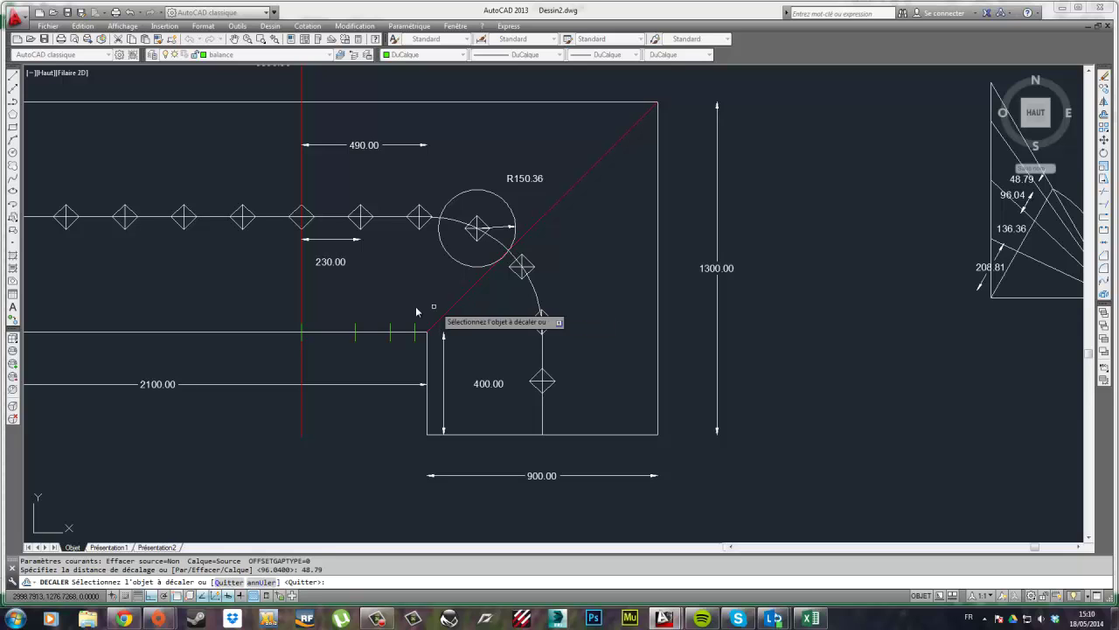
left_click(429, 305)
left_click(430, 305)
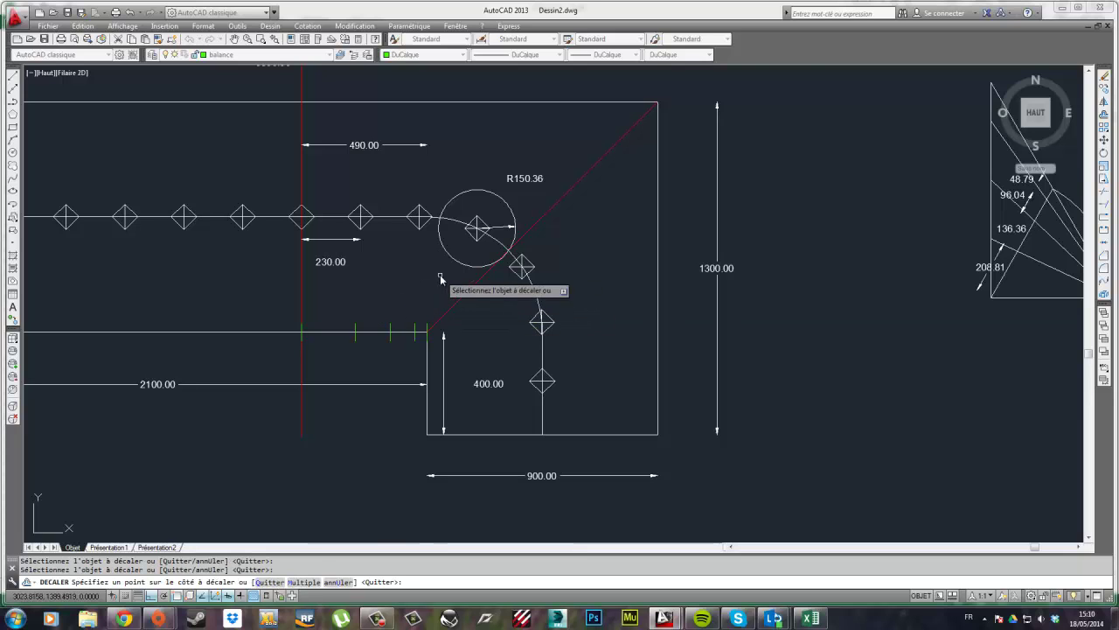
scroll(420, 325, "up", 10)
scroll(412, 318, "down", 4)
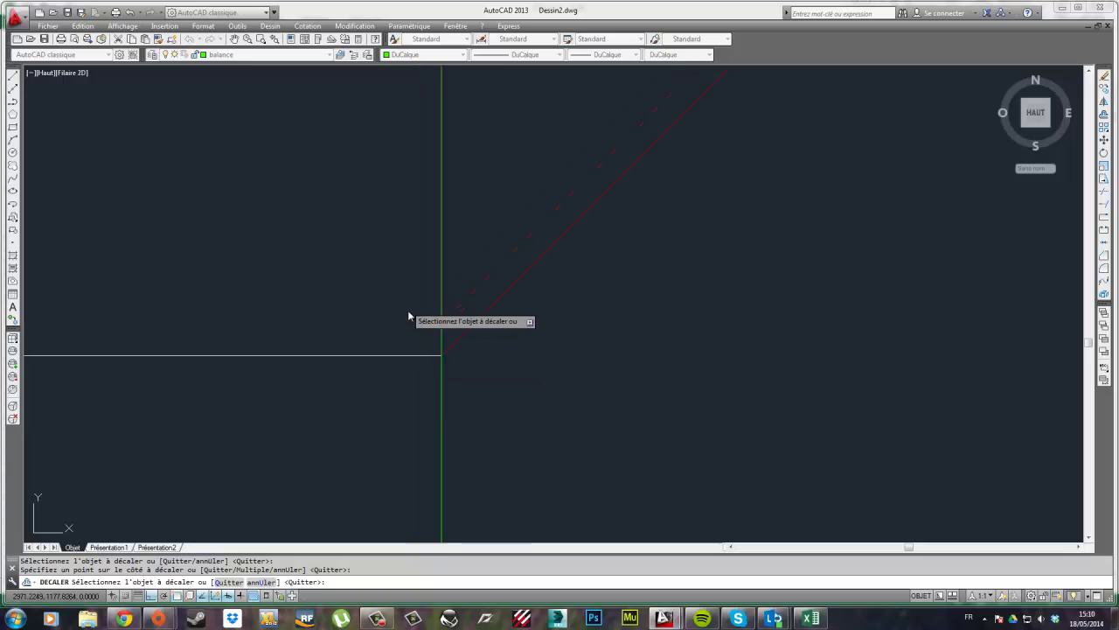
scroll(400, 361, "down", 6)
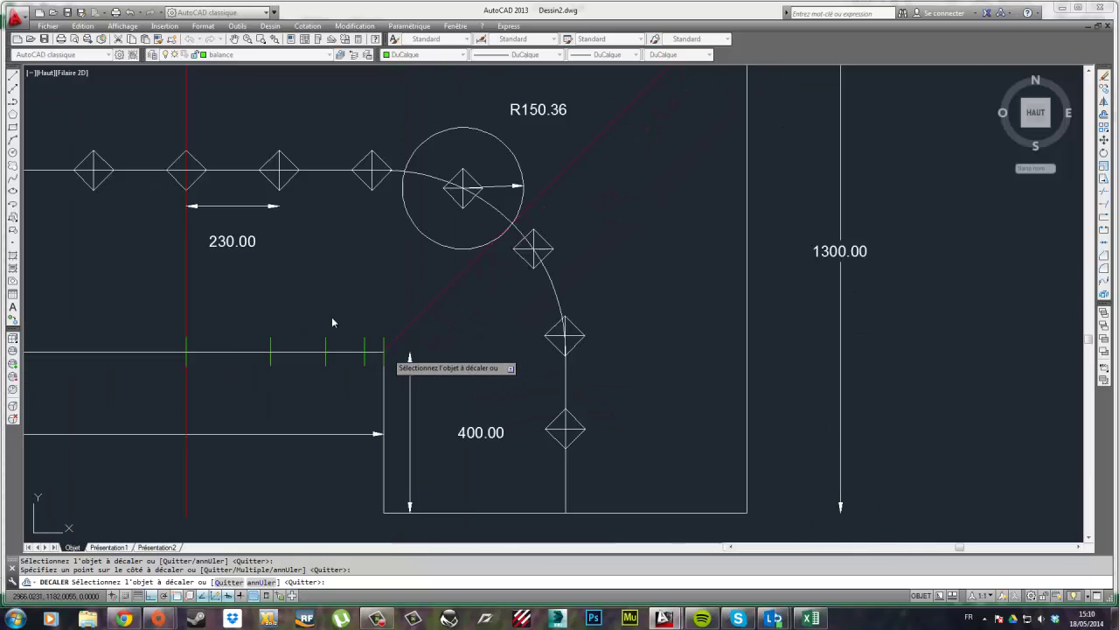
key("Escape")
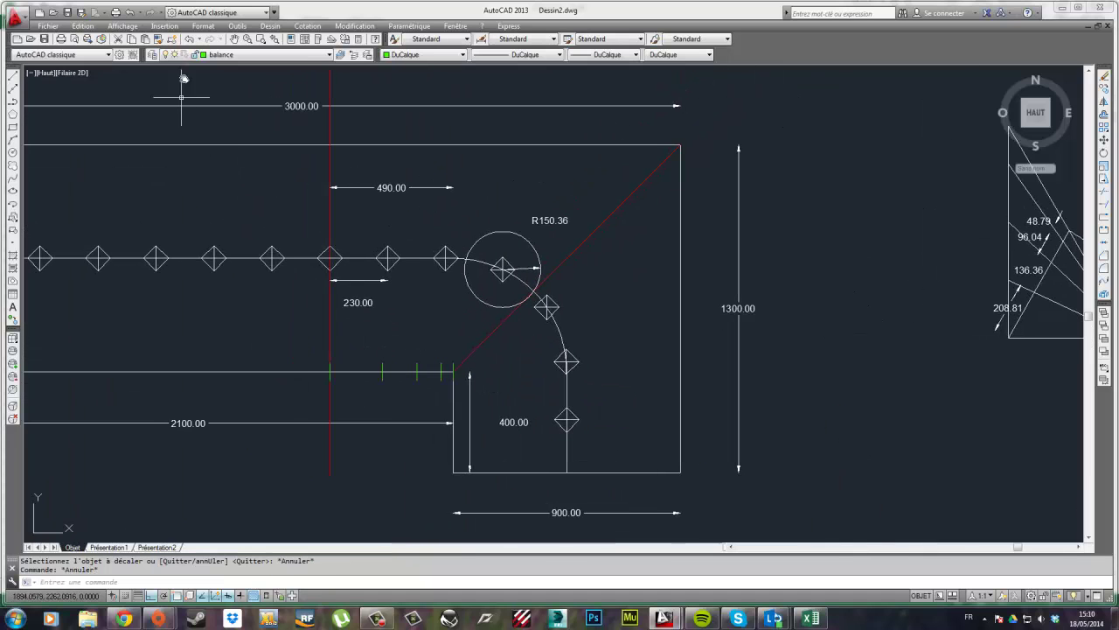
Make layer 0 current and draw a line from the second green tick on the 2100 edge to the first diamond's centre past the red axis
left_click(229, 55)
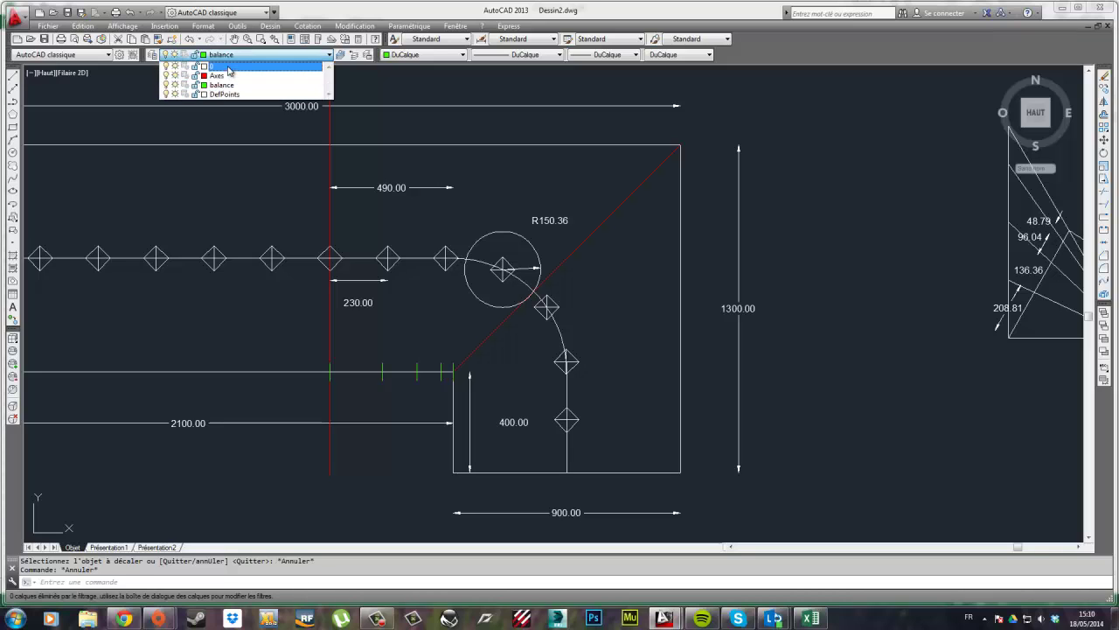
left_click(219, 66)
left_click(12, 76)
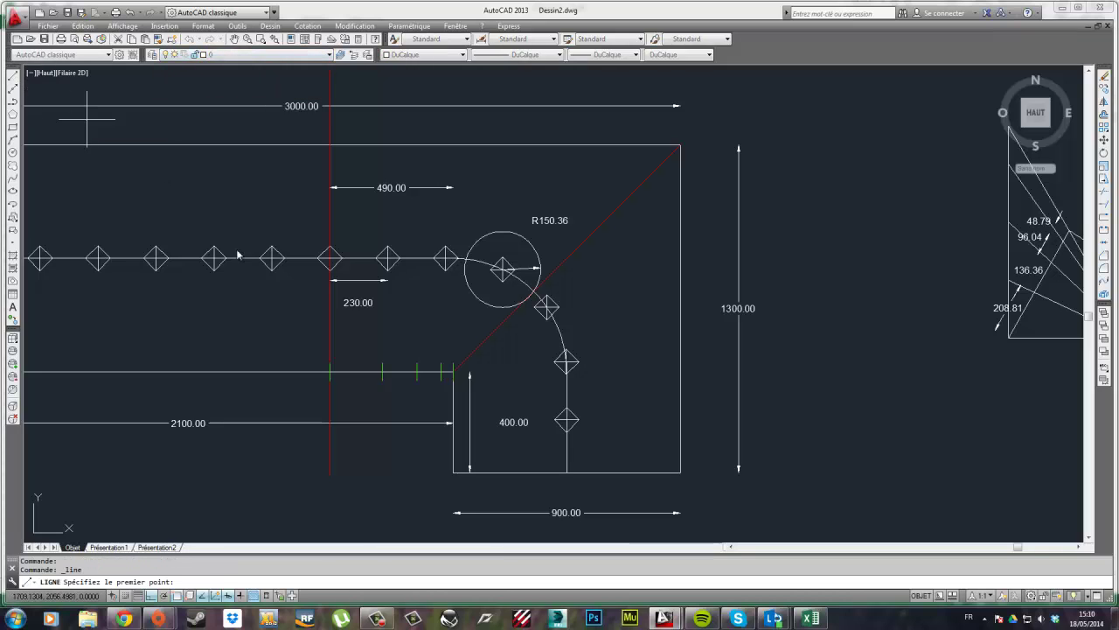
left_click(382, 372)
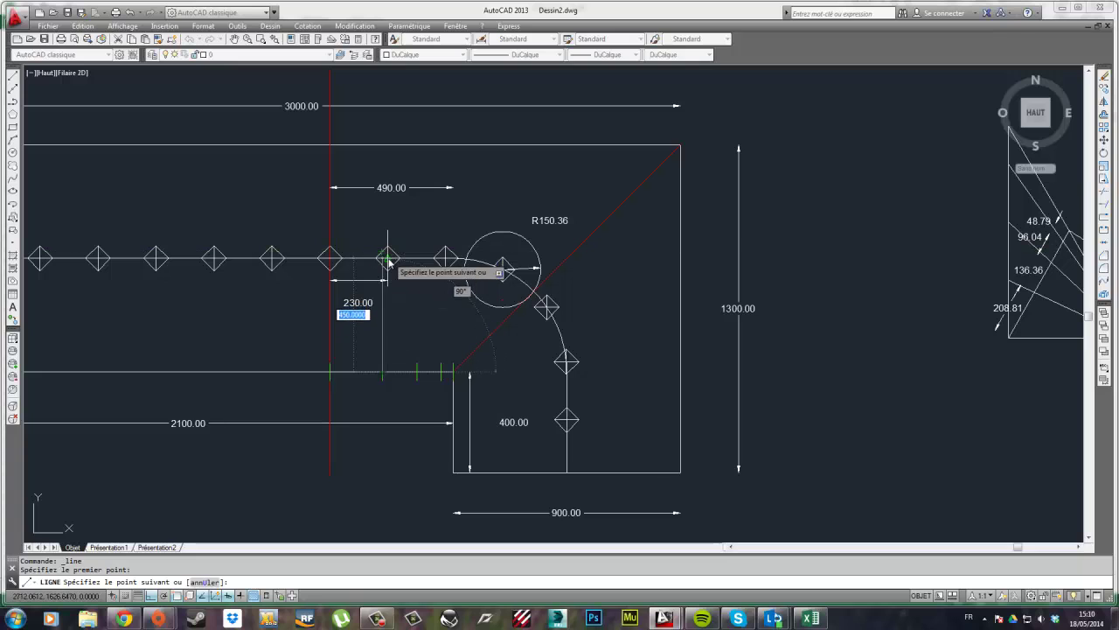
left_click(385, 280)
key("Escape")
left_click(407, 261)
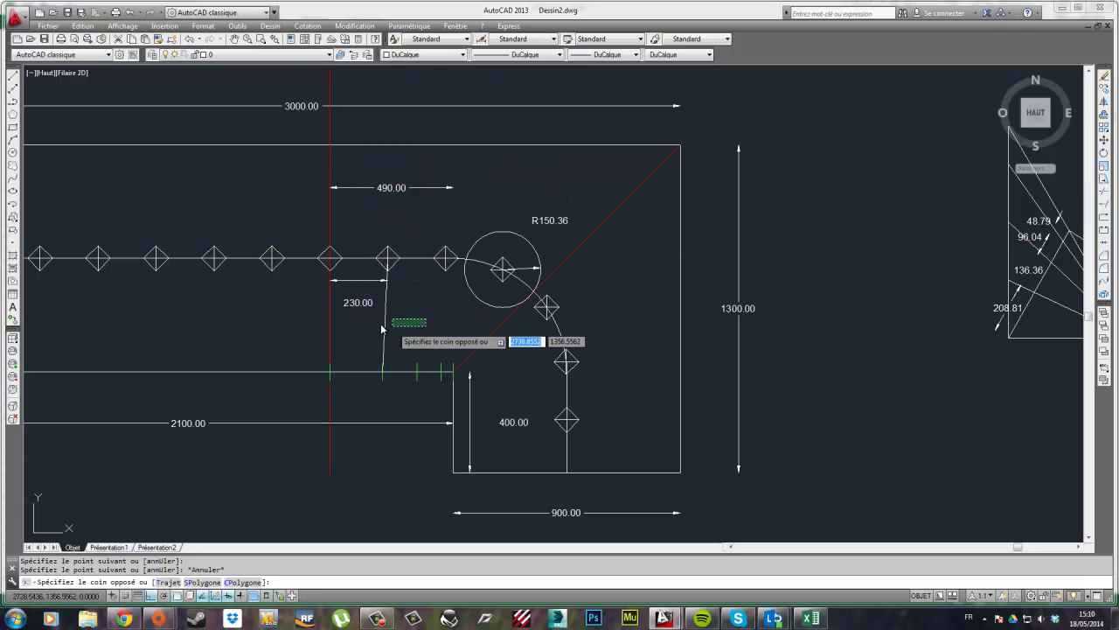
key("Escape")
Draw a line from the third green tick on the 2100 edge to the centre of the second diamond past the red axis
left_click(13, 77)
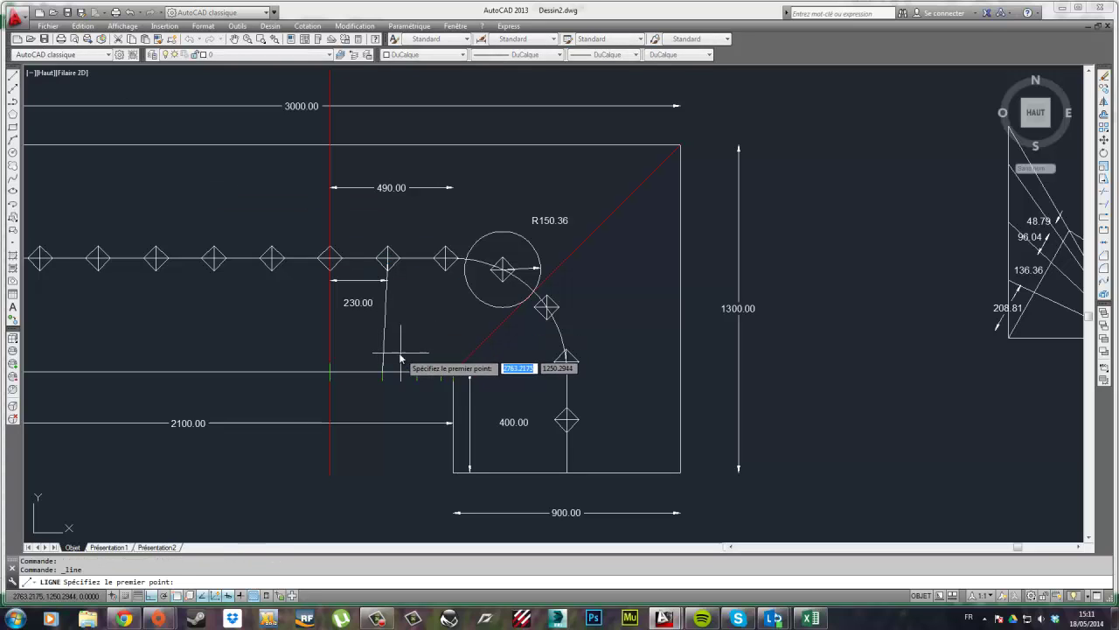
left_click(417, 371)
left_click(446, 257)
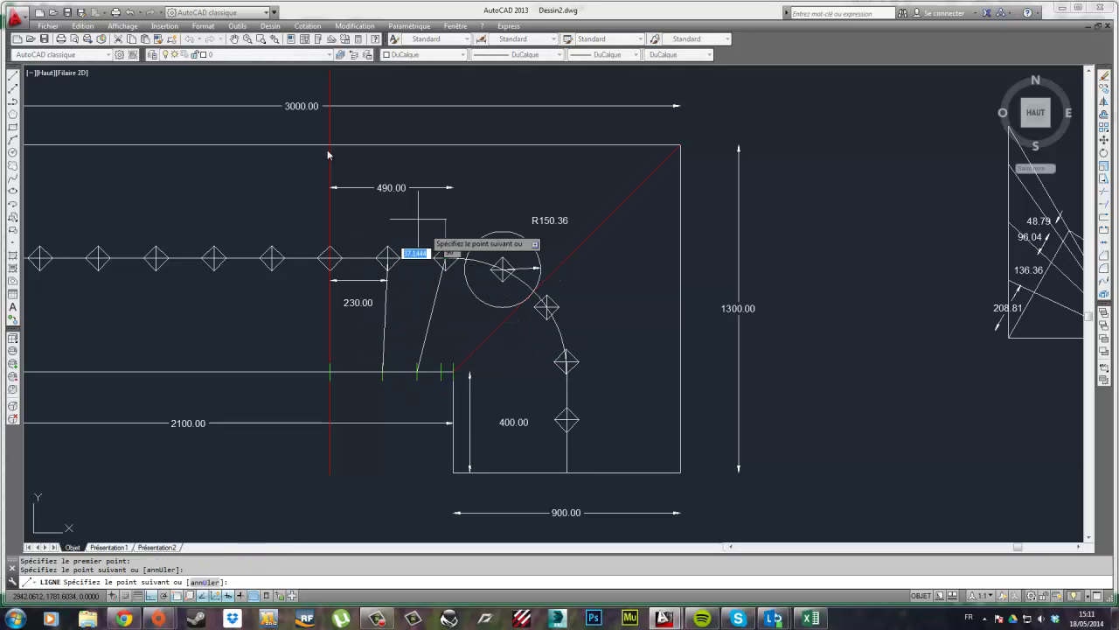
key("Escape")
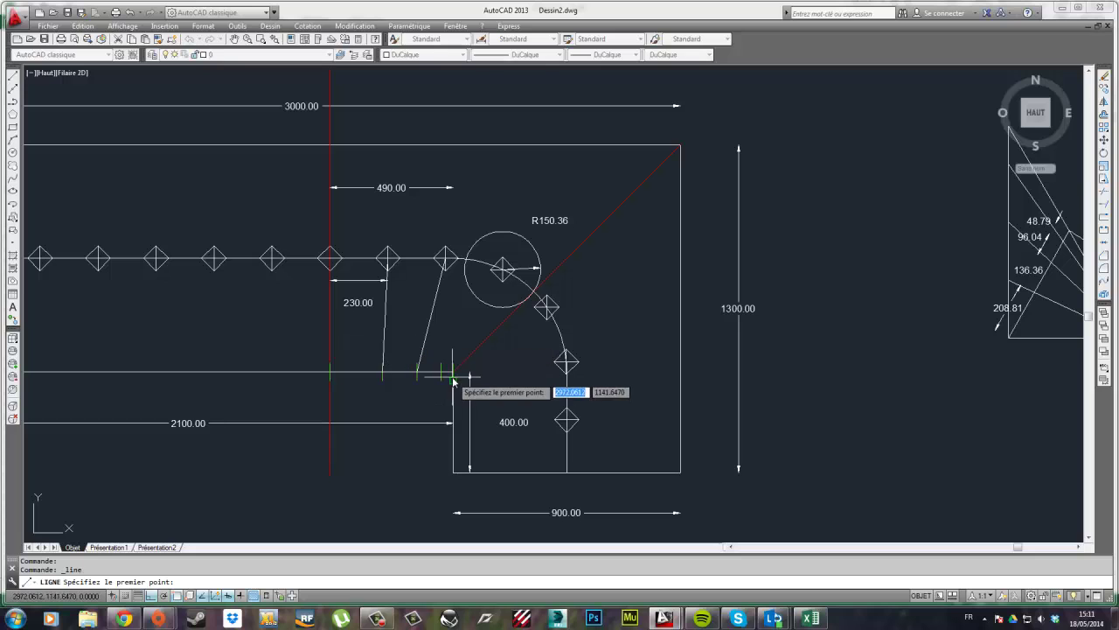
Draw a line from the fourth green tick to the centre of the diamond inside the R150.36 circle
left_click(412, 371)
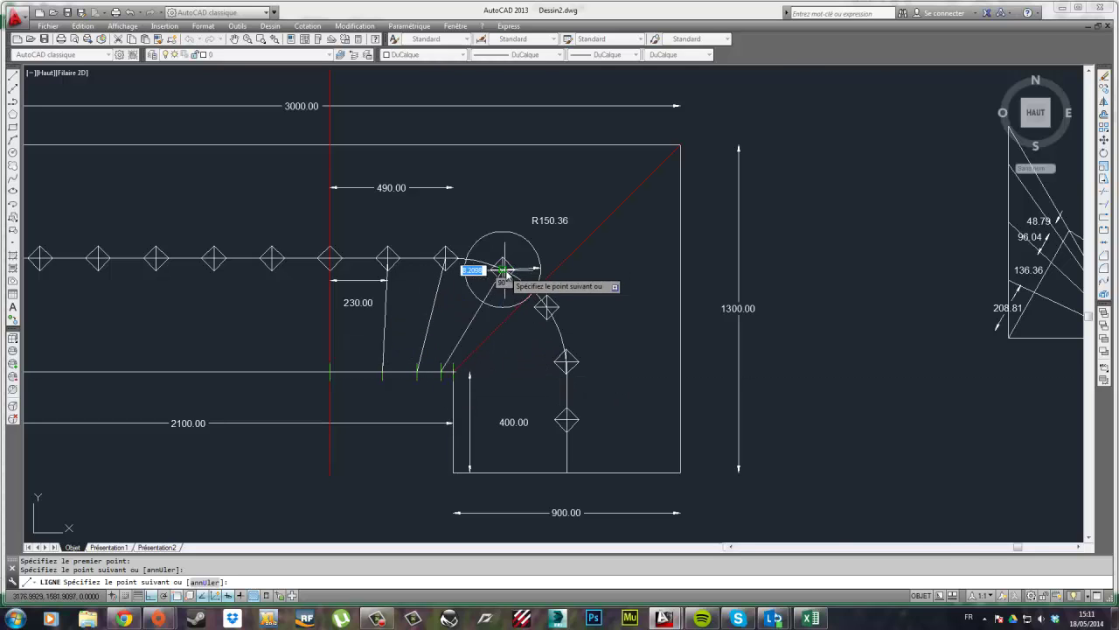
scroll(503, 271, "up", 10)
key("Escape")
scroll(492, 292, "down", 6)
scroll(395, 369, "down", 4)
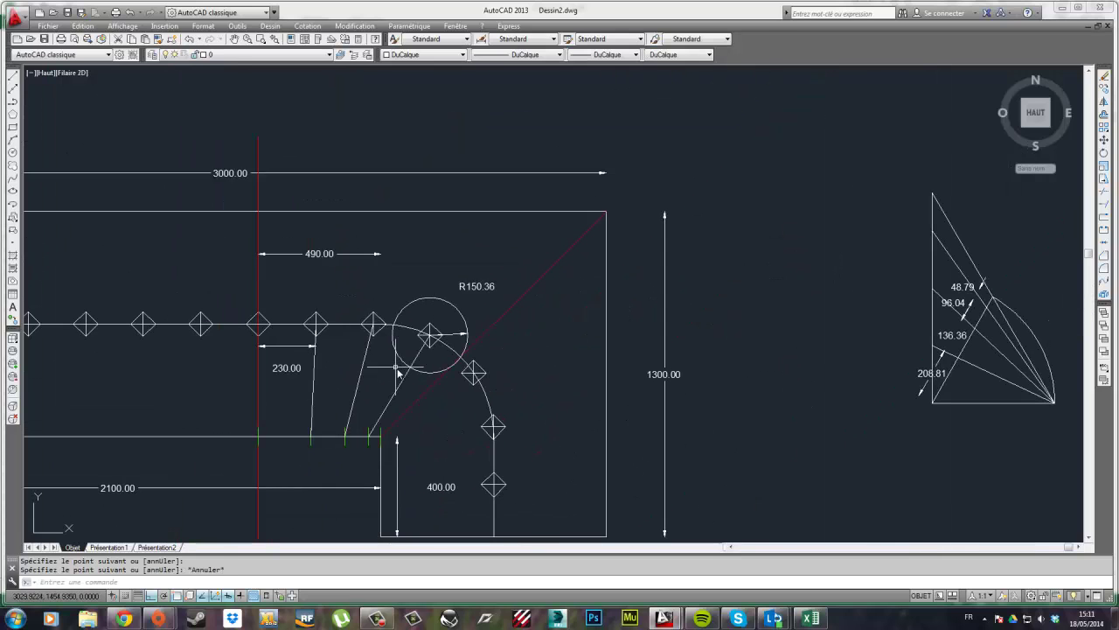
Try to extend the three new division lines to the plan's upper edge
scroll(376, 437, "up", 6)
scroll(385, 441, "down", 6)
scroll(389, 367, "up", 3)
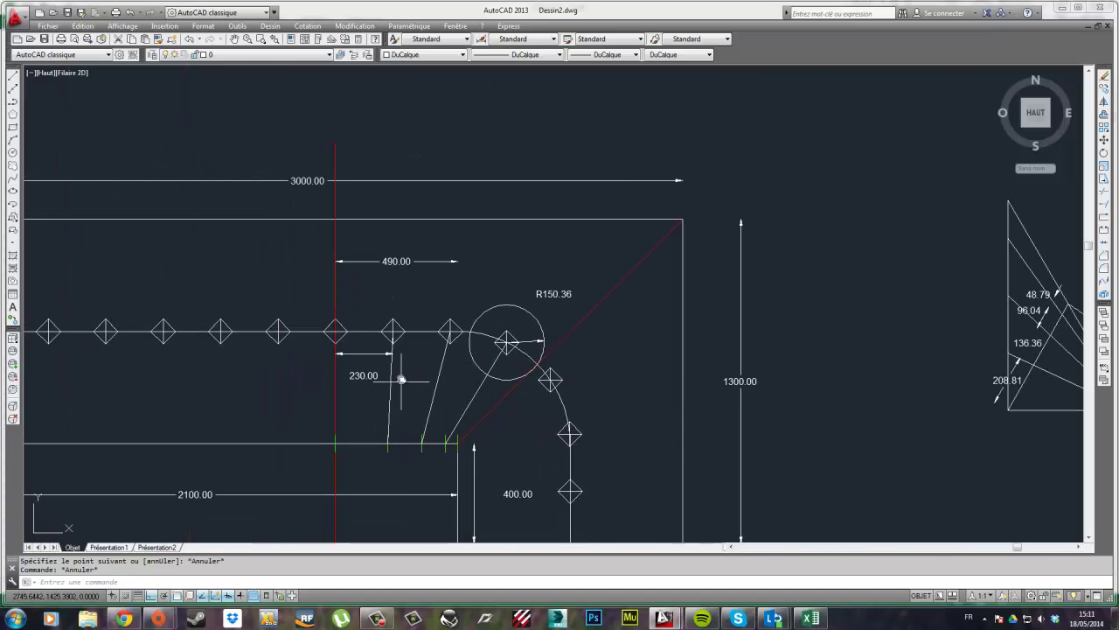
left_click(507, 421)
left_click(313, 388)
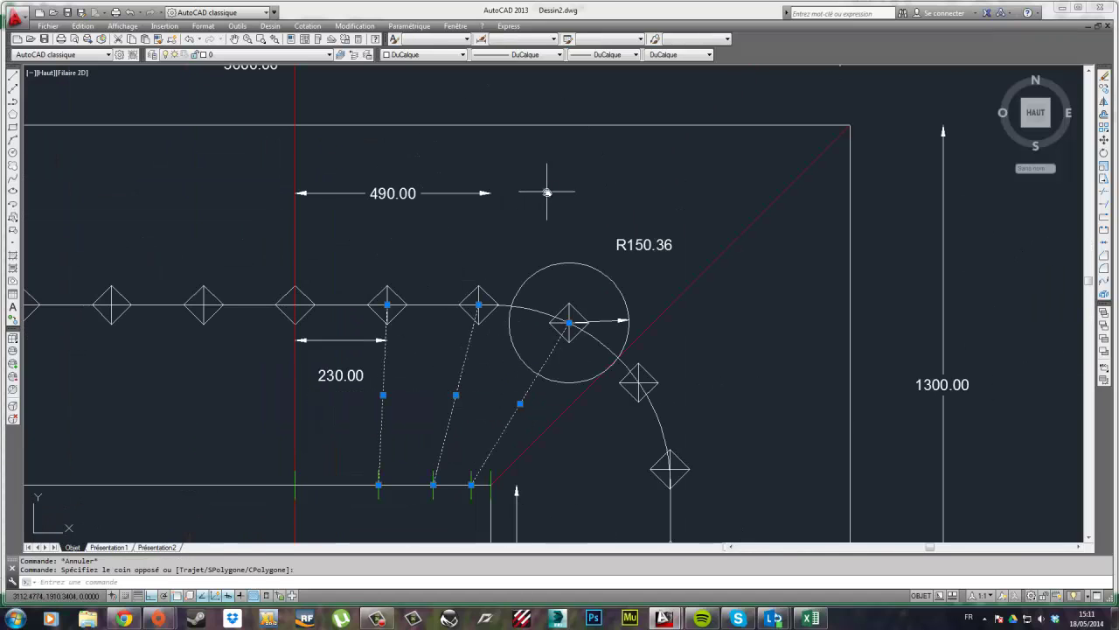
left_click(546, 189)
left_click(530, 103)
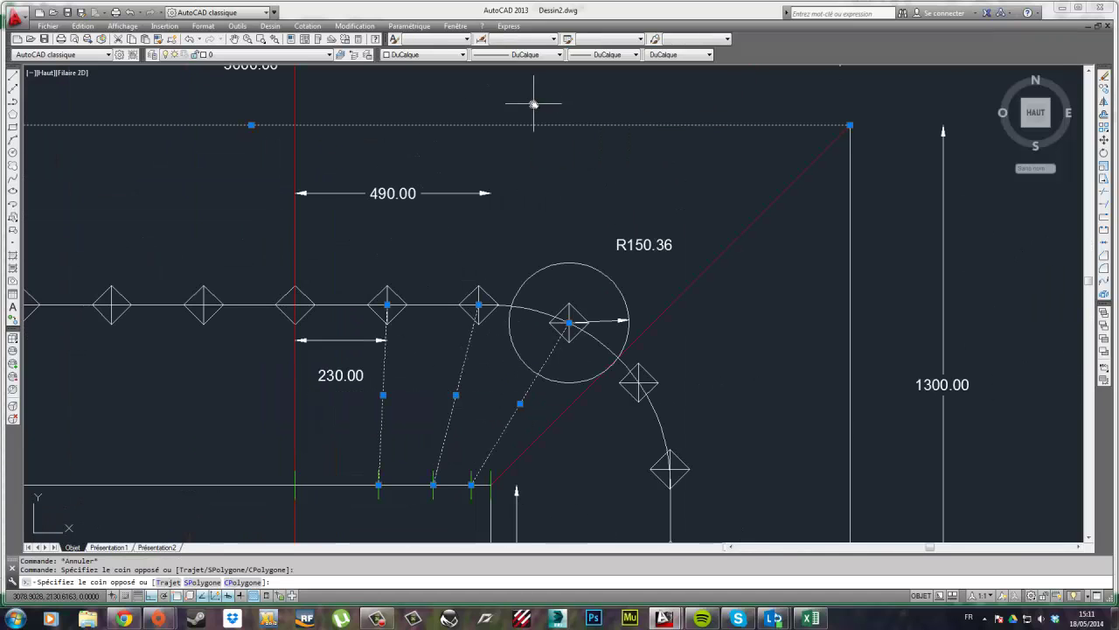
left_click(1104, 204)
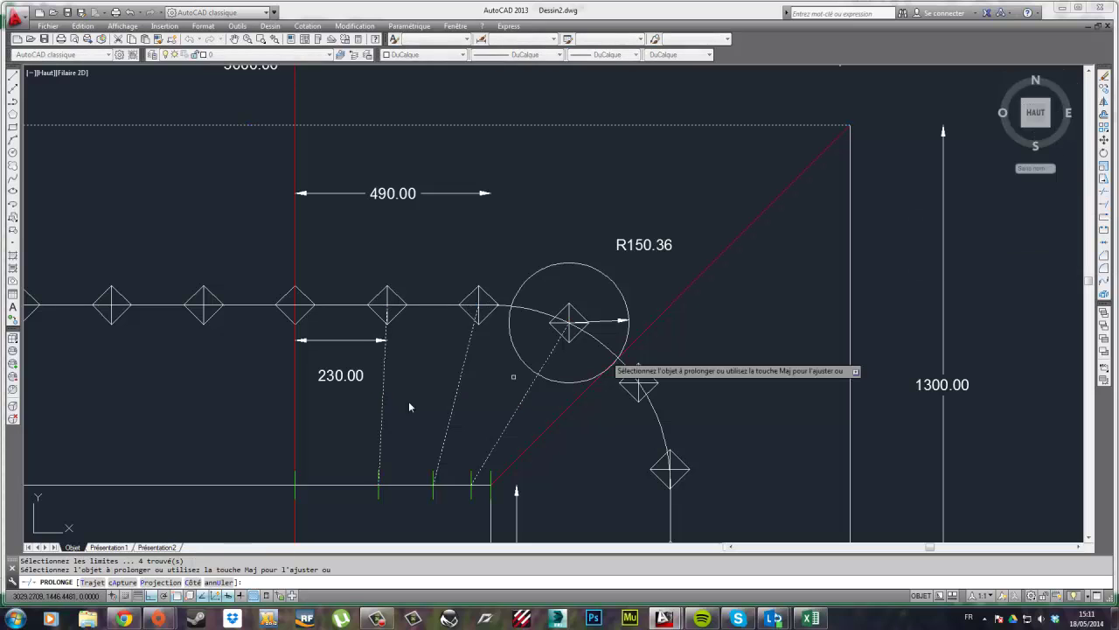
left_click(382, 405)
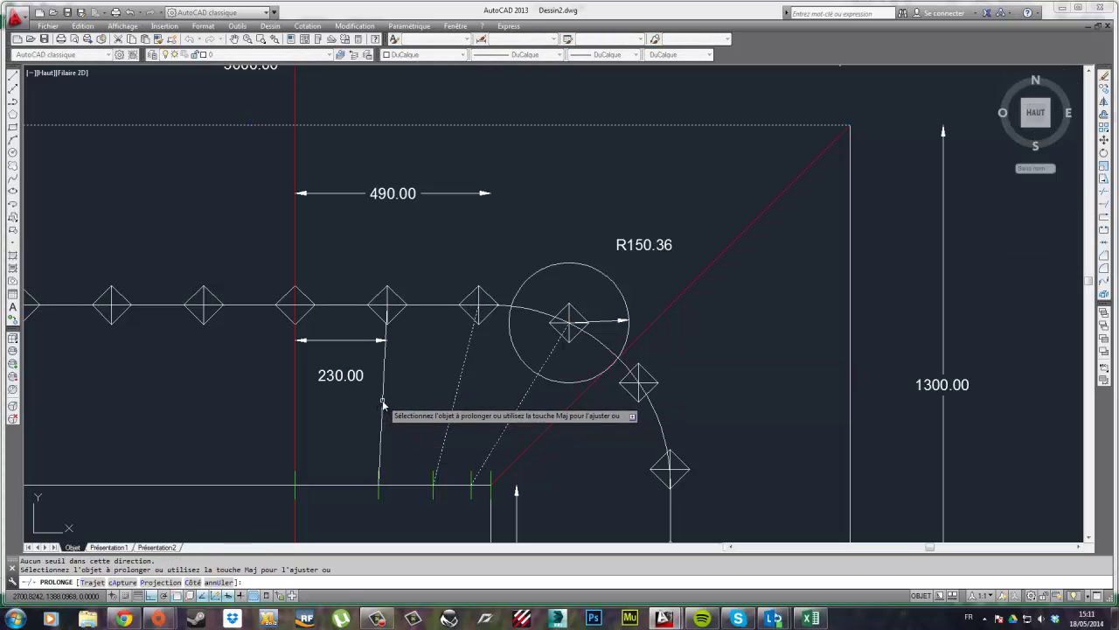
key("Escape")
left_click(460, 388)
left_click(457, 378)
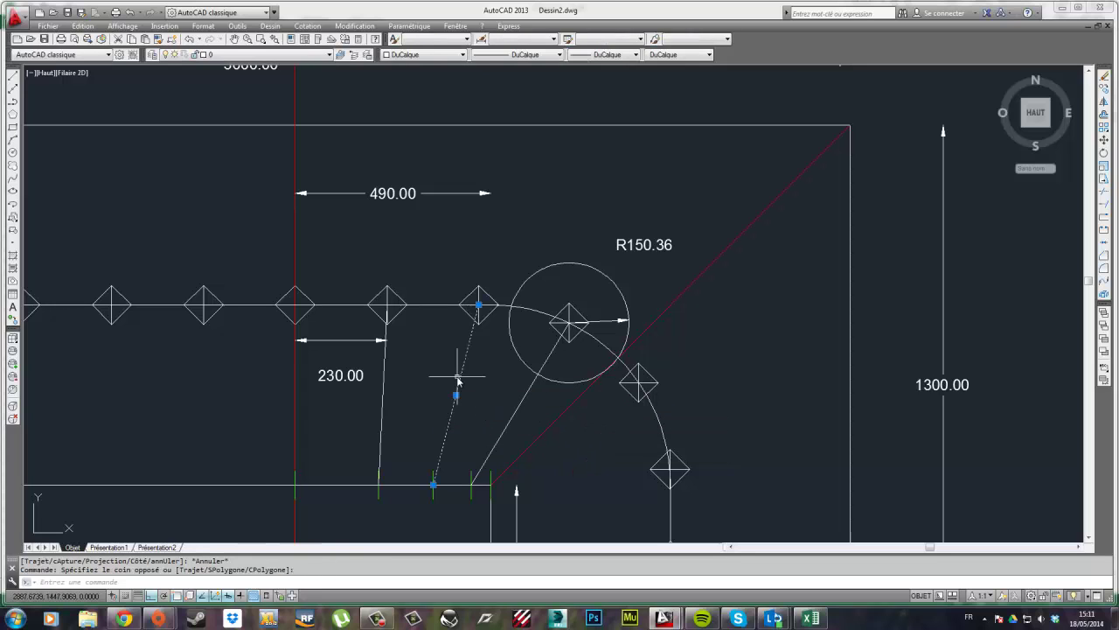
key("Escape")
Extend the first two division lines past the red axis up to the plan's upper edge
scroll(694, 450, "down", 3)
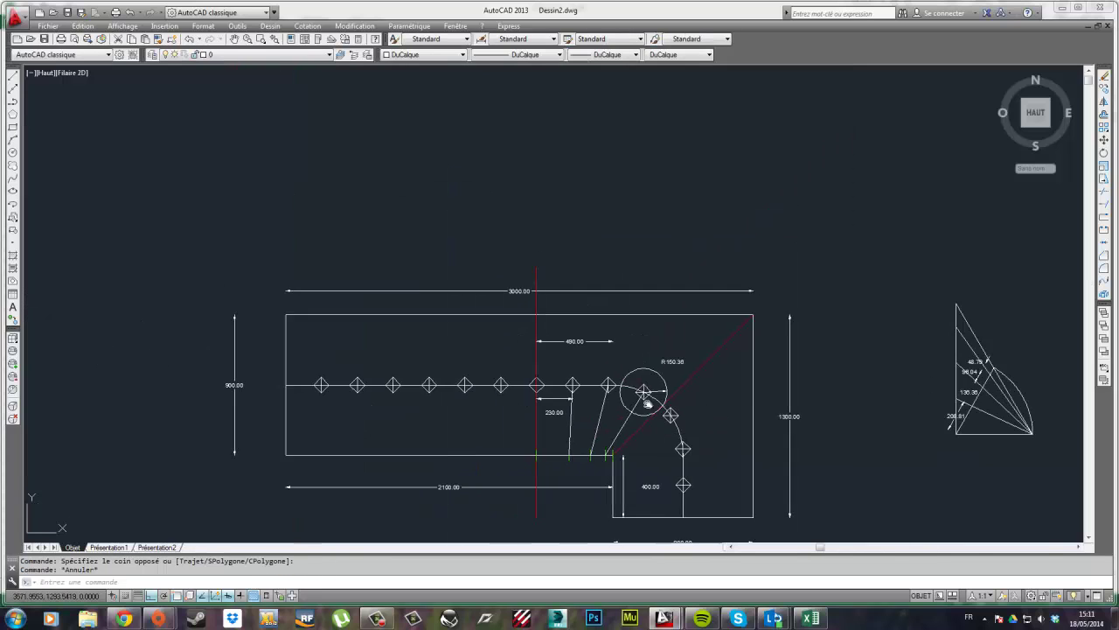
left_click(717, 470)
left_click(335, 197)
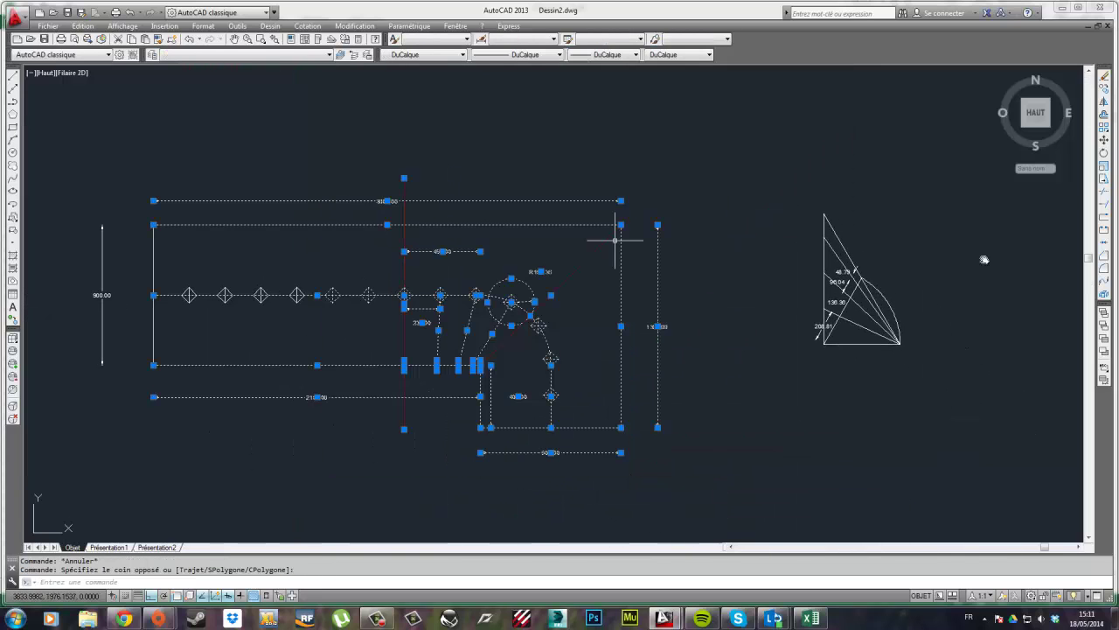
left_click(1104, 204)
scroll(480, 274, "up", 8)
scroll(524, 350, "down", 2)
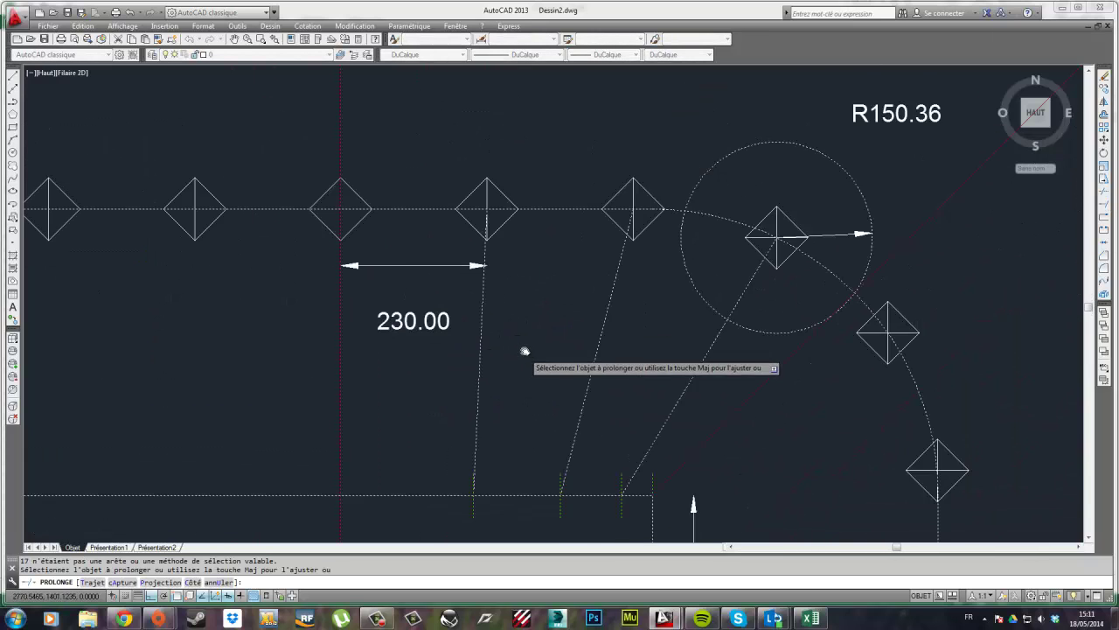
scroll(525, 350, "down", 2)
left_click(495, 354)
left_click(567, 357)
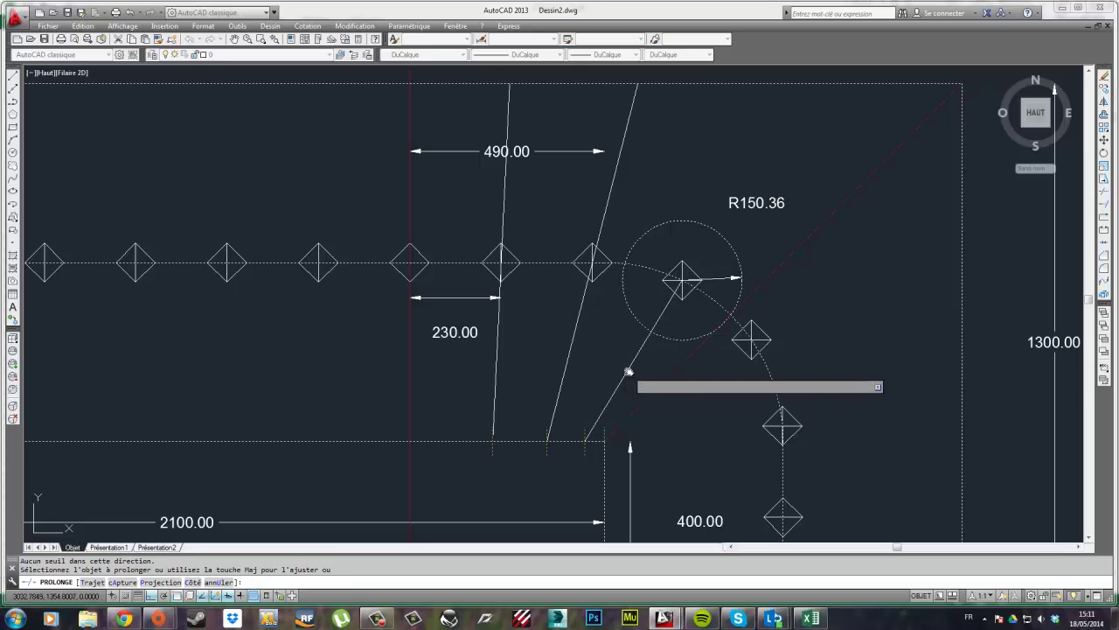
key("Escape")
Extend the division line through the R150.36 circle's centre up to the plan's upper edge
scroll(523, 314, "down", 3)
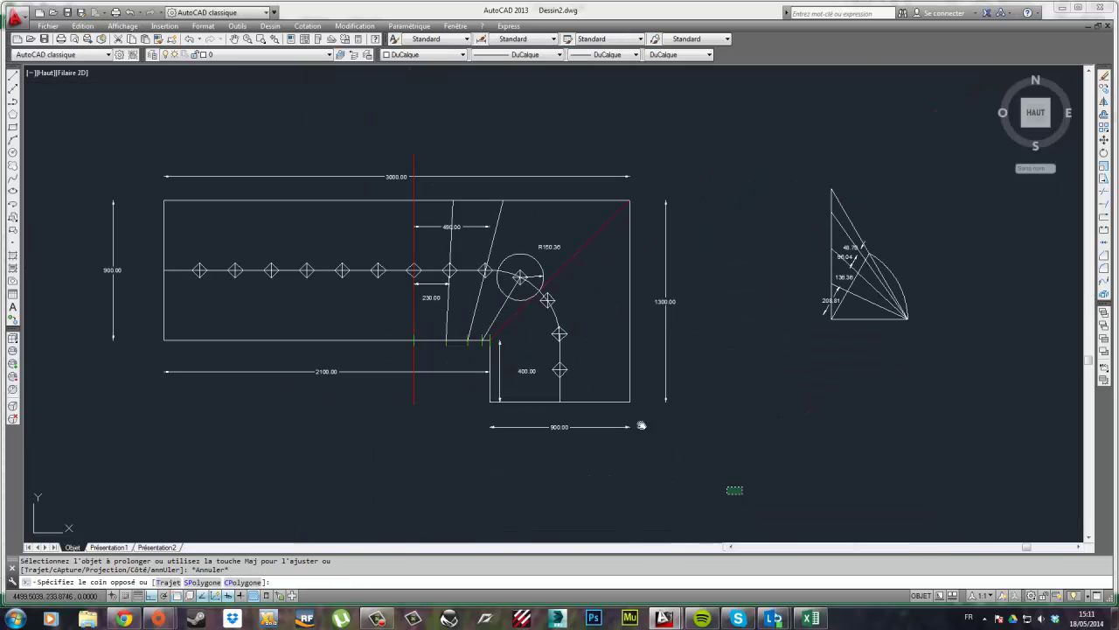
left_click(387, 169)
left_click(1103, 219)
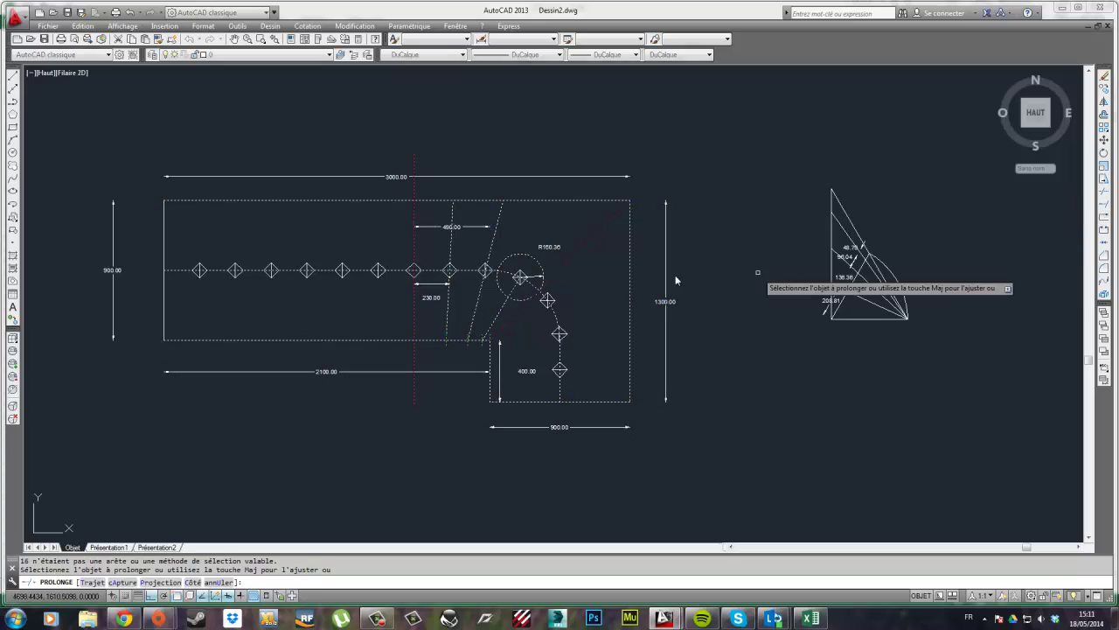
left_click(515, 307)
key("Escape")
scroll(476, 303, "up", 2)
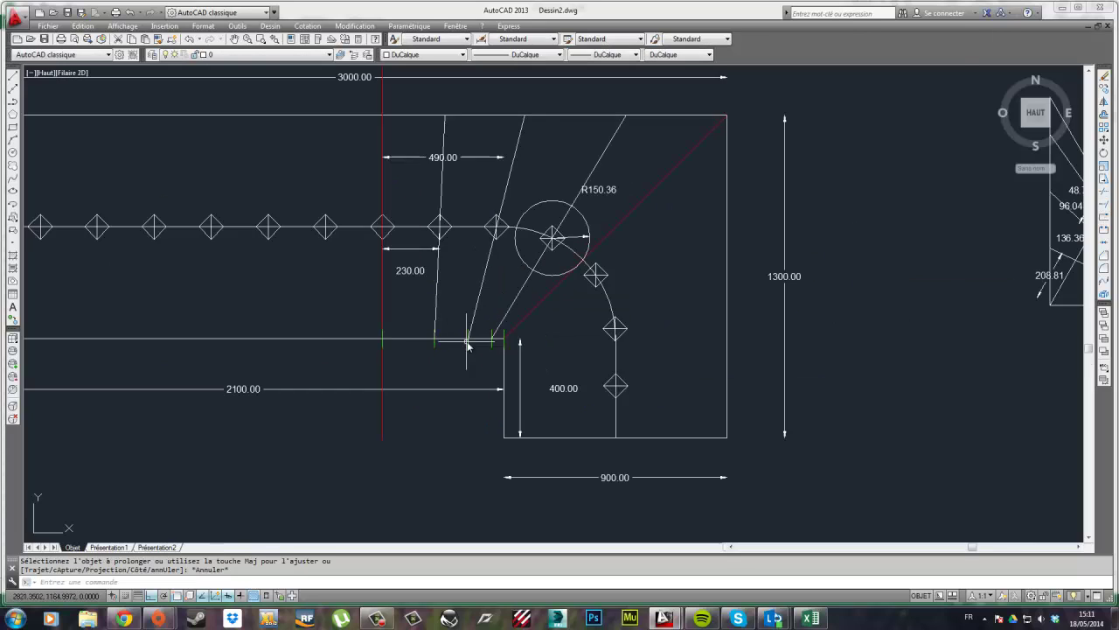
Draw a horizontal line 400 long in the empty area below the triangular division construction
scroll(445, 320, "down", 2)
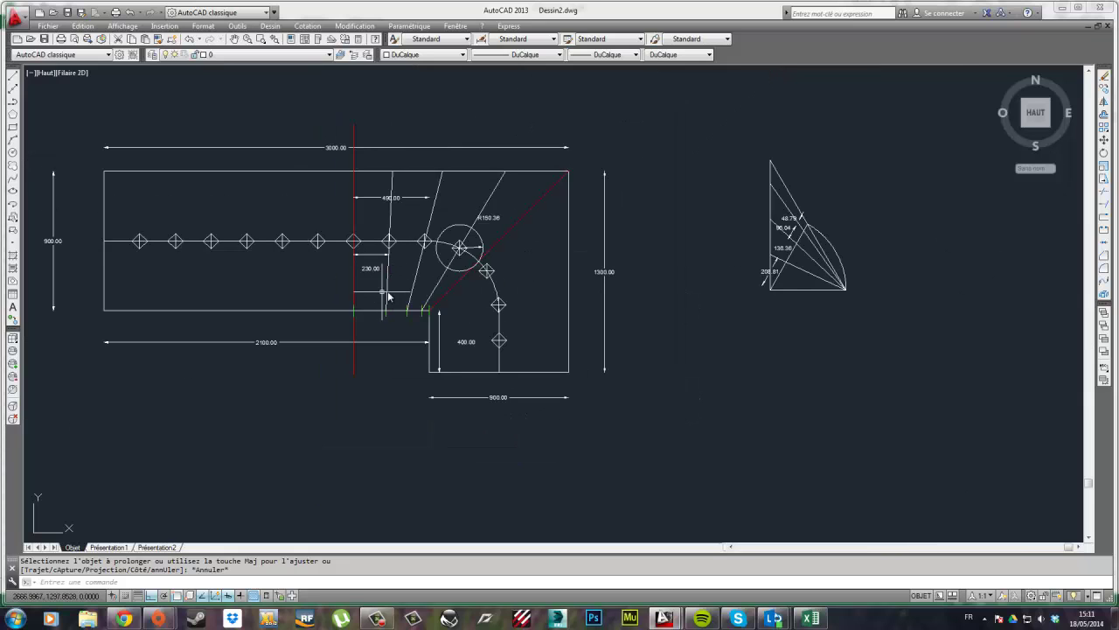
middle_click_drag(414, 282, 432, 284)
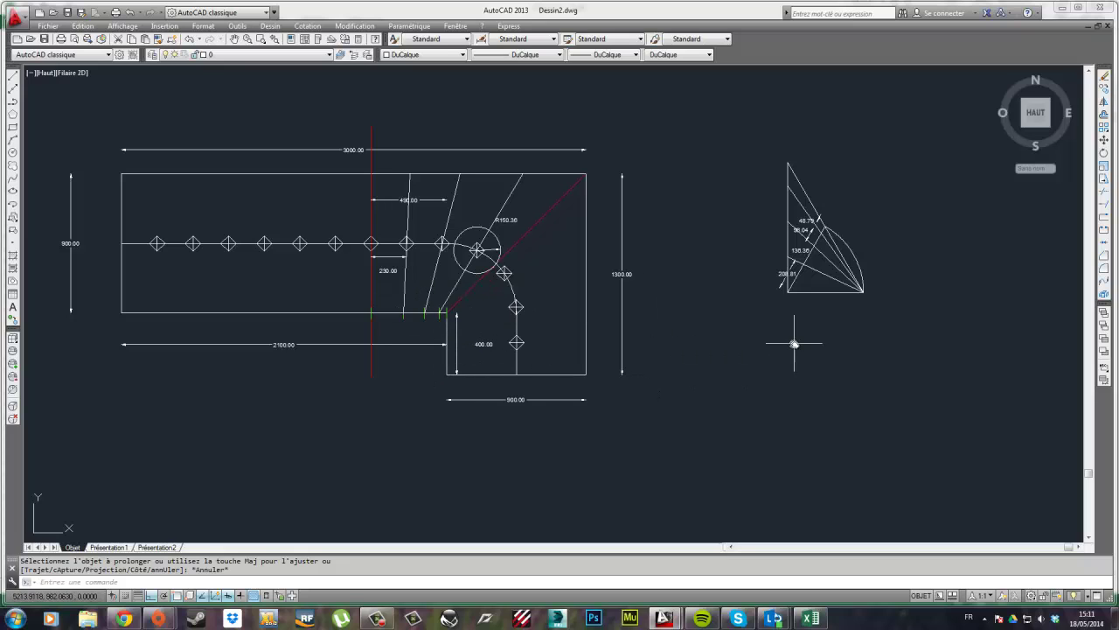
scroll(752, 300, "up", 2)
scroll(332, 292, "up", 4)
scroll(400, 304, "down", 2)
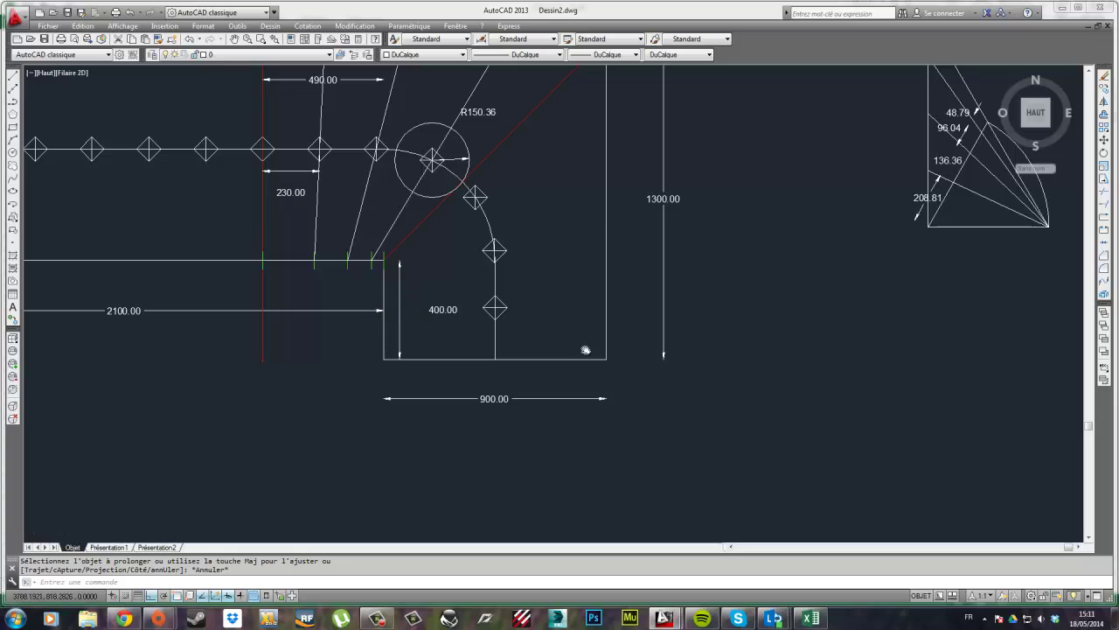
scroll(586, 350, "down", 2)
left_click(12, 79)
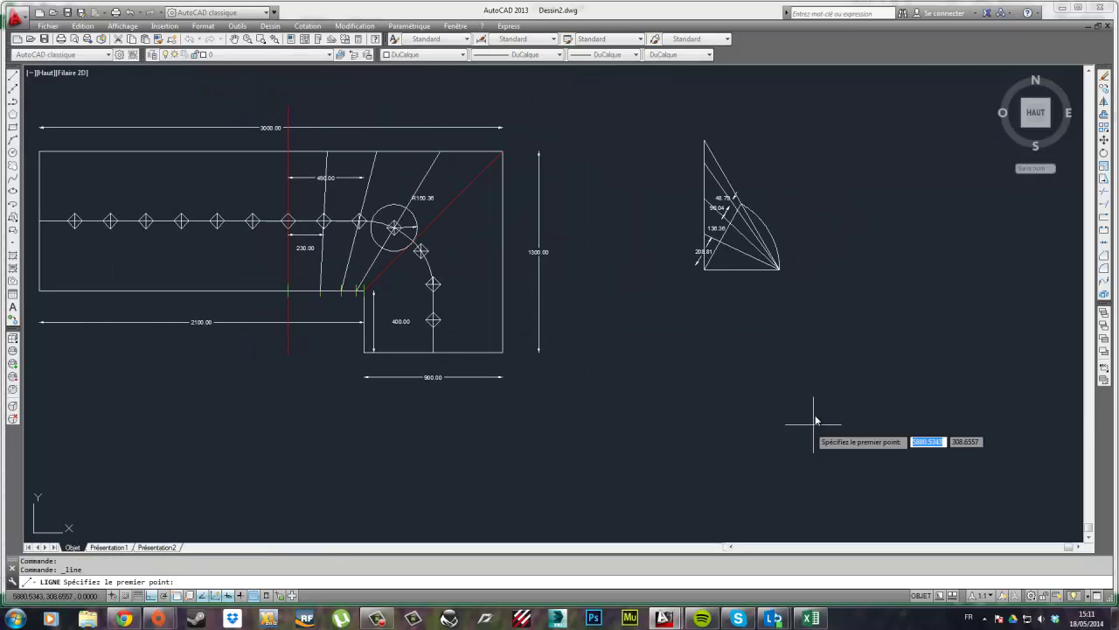
left_click(812, 412)
key("Return")
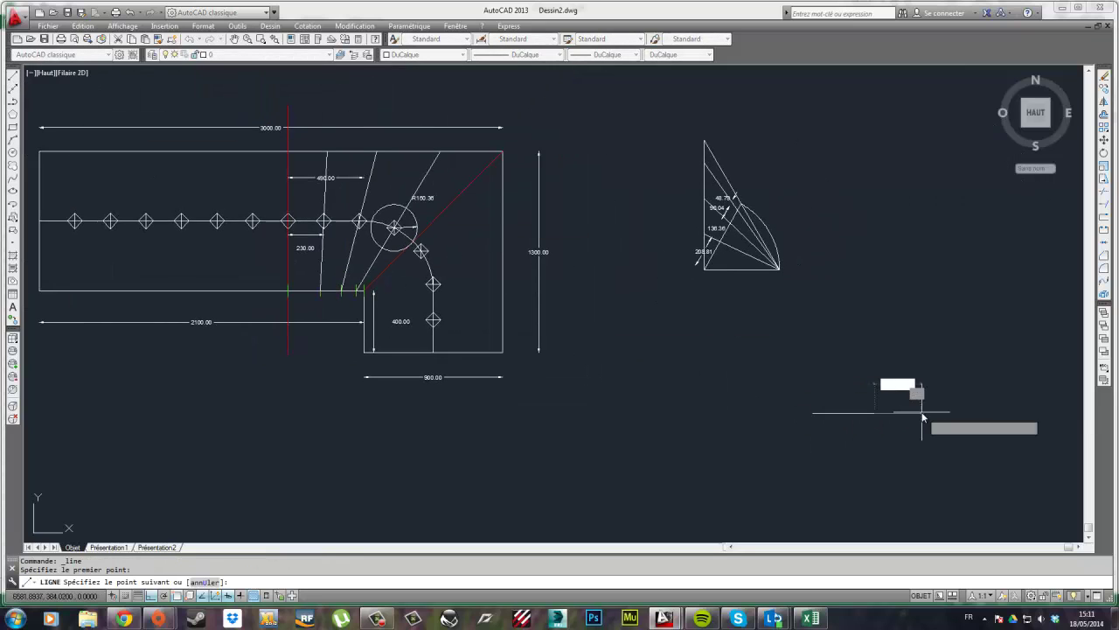
key("Escape")
Add a vertical linear dimension from the 900 edge to the centre of the lowest walking-line diamond
scroll(422, 324, "up", 2)
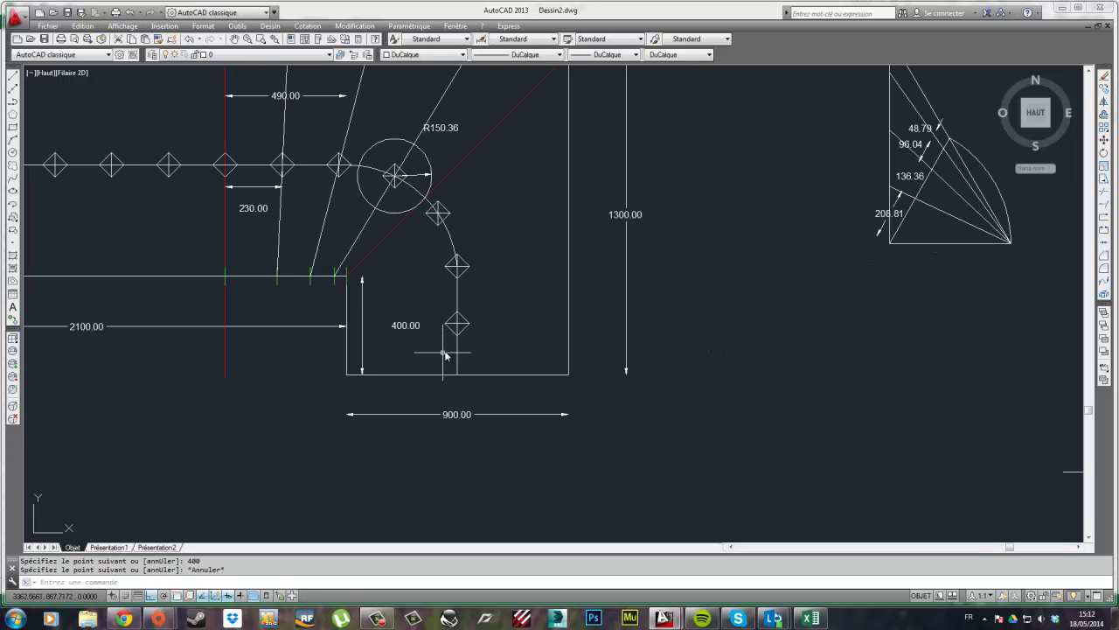
scroll(444, 355, "down", 2)
scroll(414, 336, "up", 2)
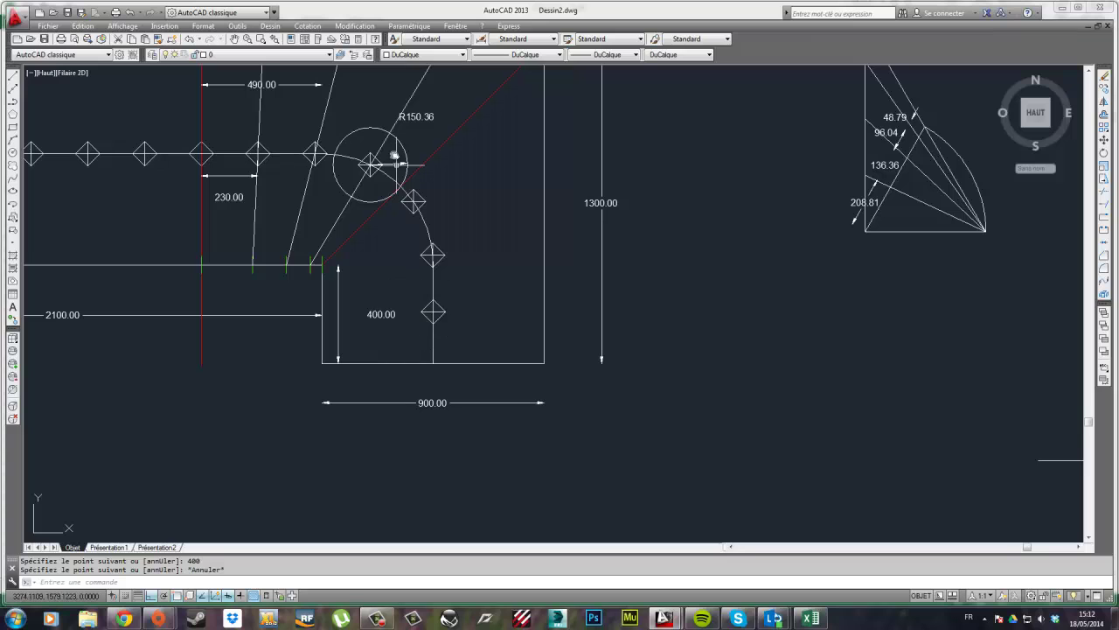
middle_click_drag(527, 185, 516, 185)
left_click(308, 26)
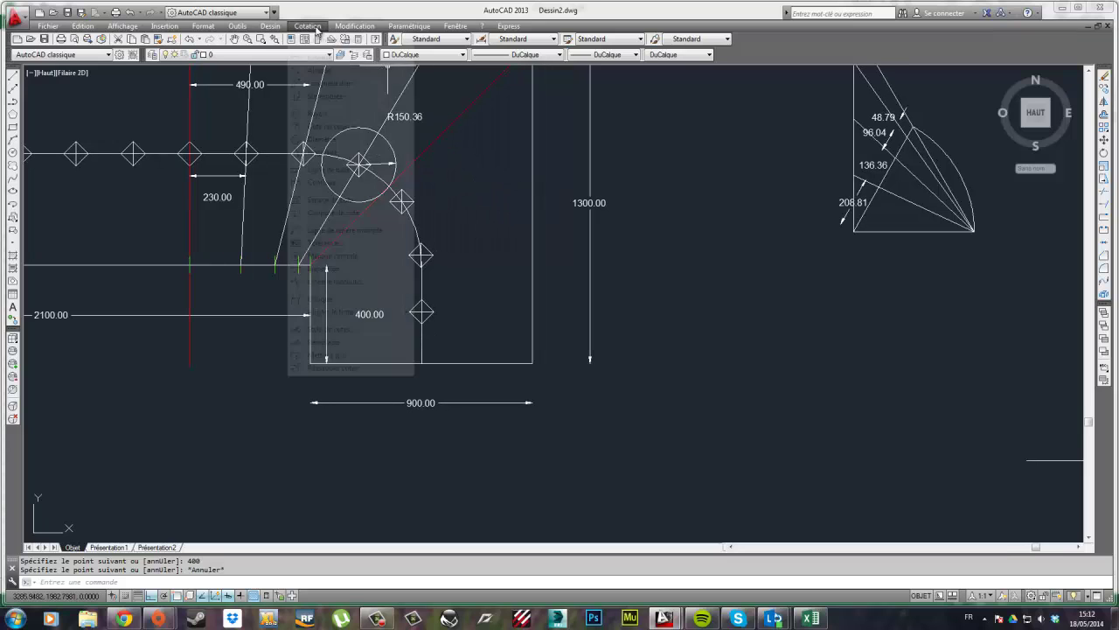
left_click(328, 53)
scroll(428, 301, "up", 2)
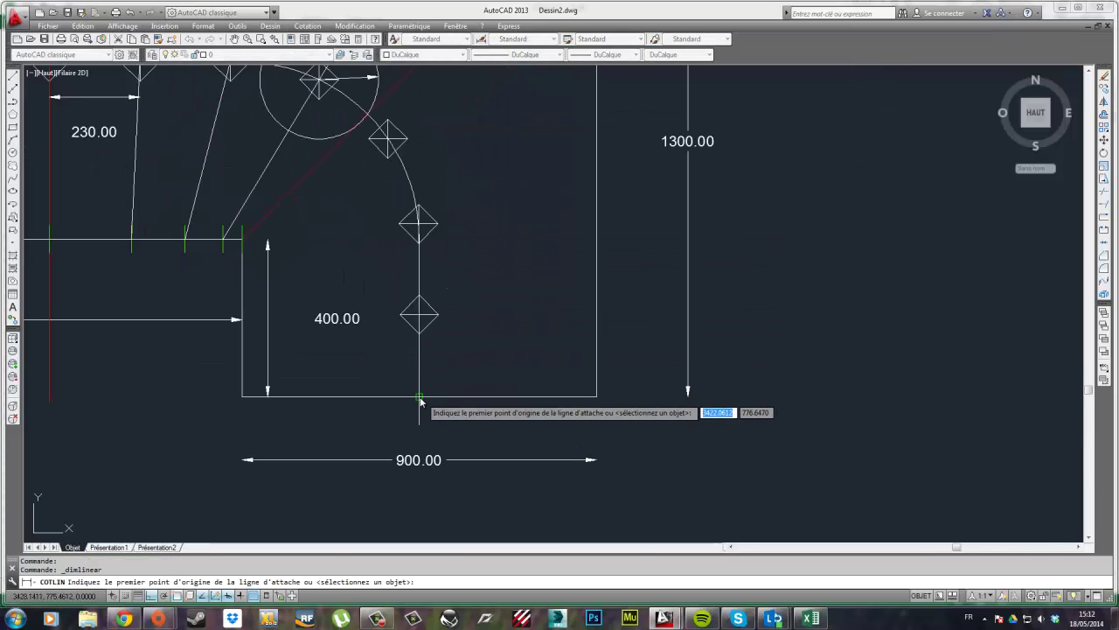
left_click(420, 395)
left_click(420, 314)
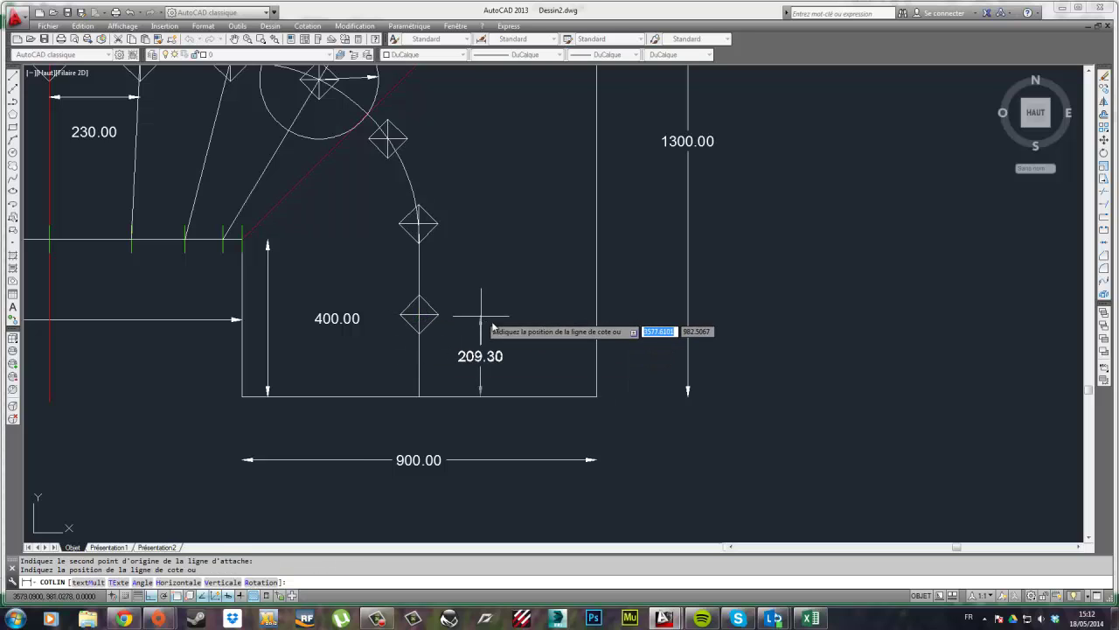
left_click(494, 315)
right_click(468, 275)
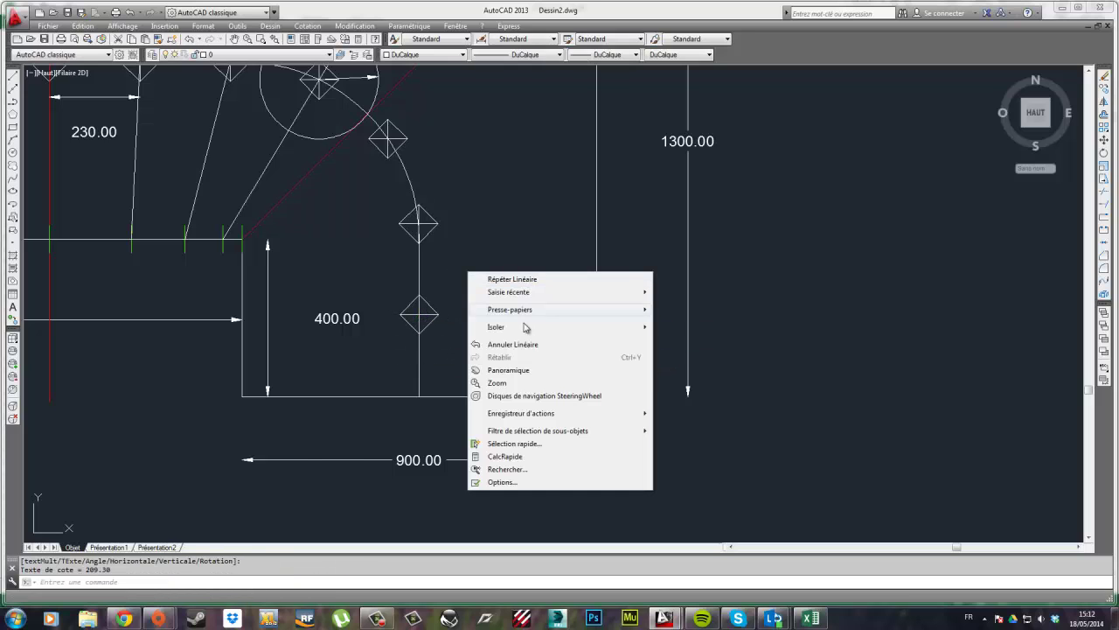
left_click(512, 279)
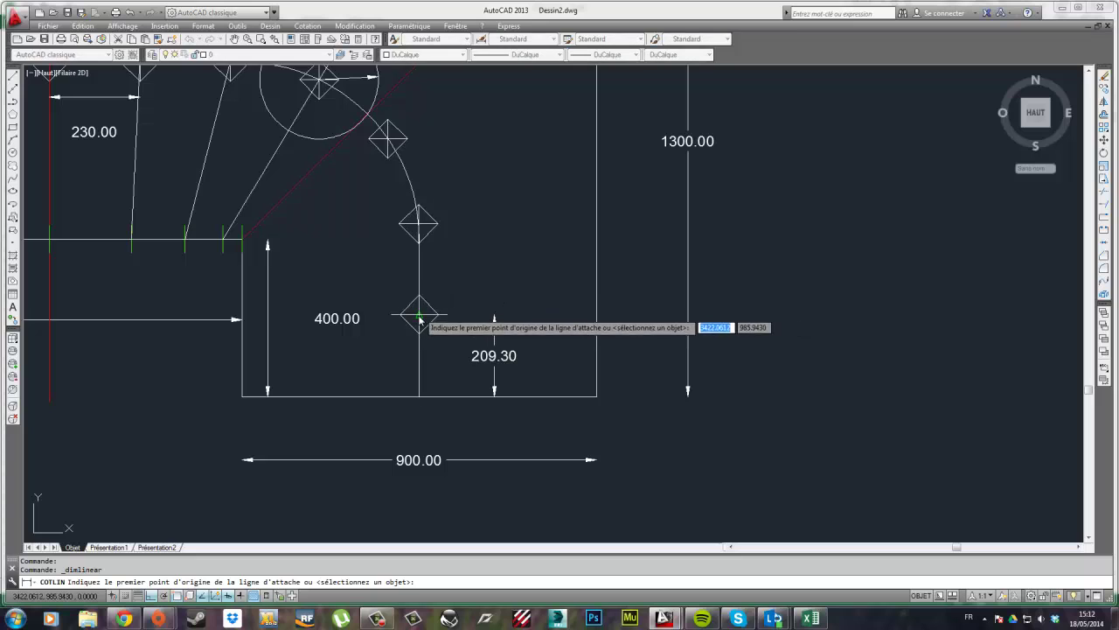
left_click(420, 315)
scroll(418, 229, "up", 10)
scroll(408, 242, "down", 10)
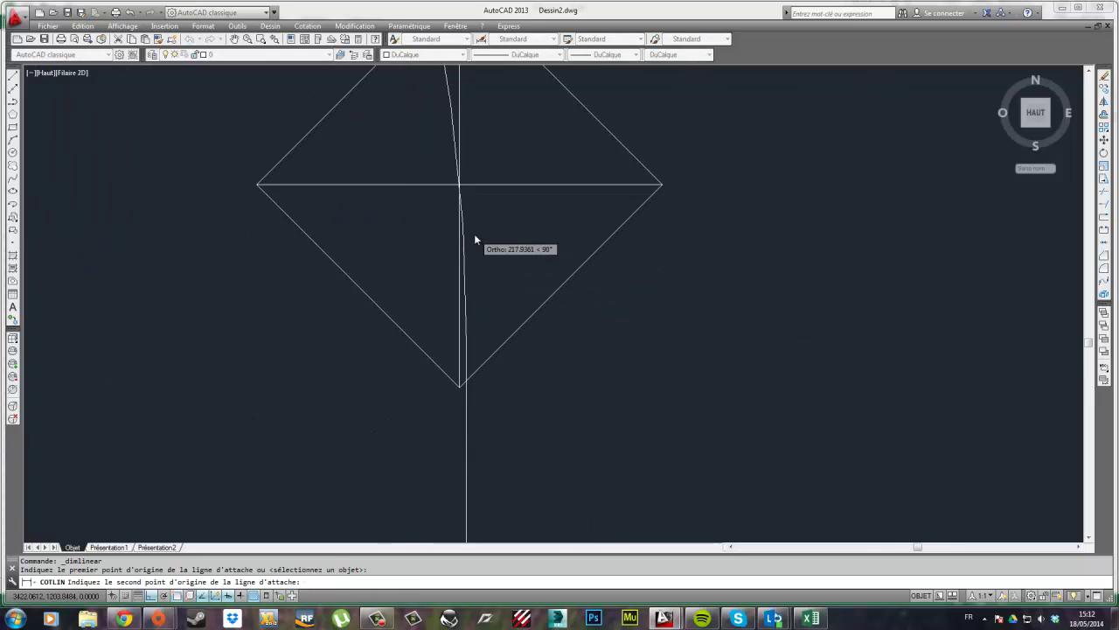
key("Escape")
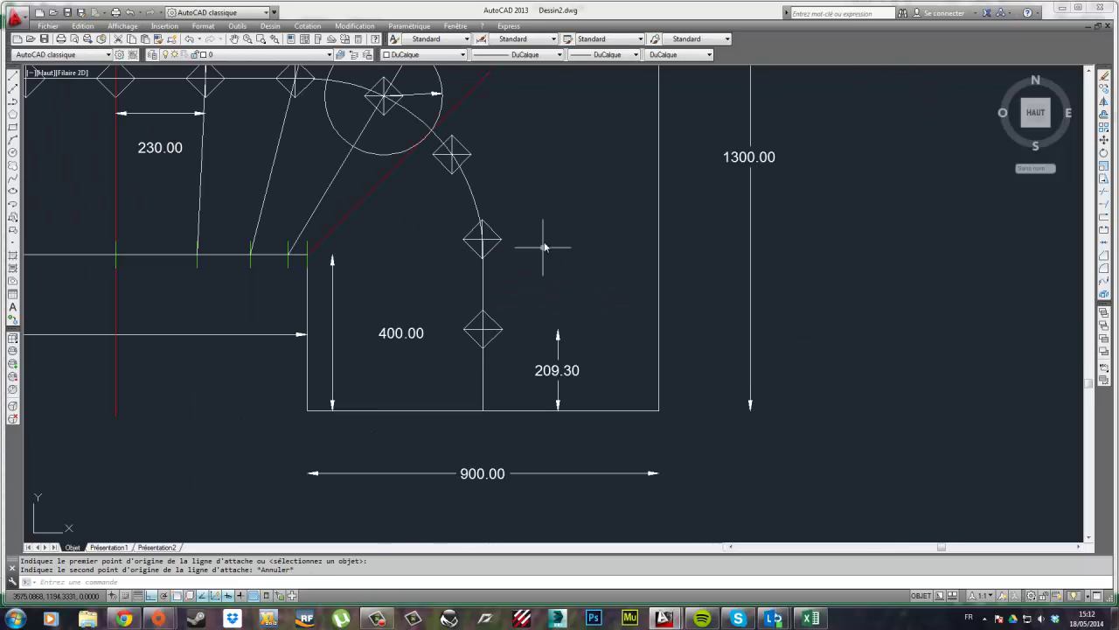
left_click(307, 26)
left_click(12, 152)
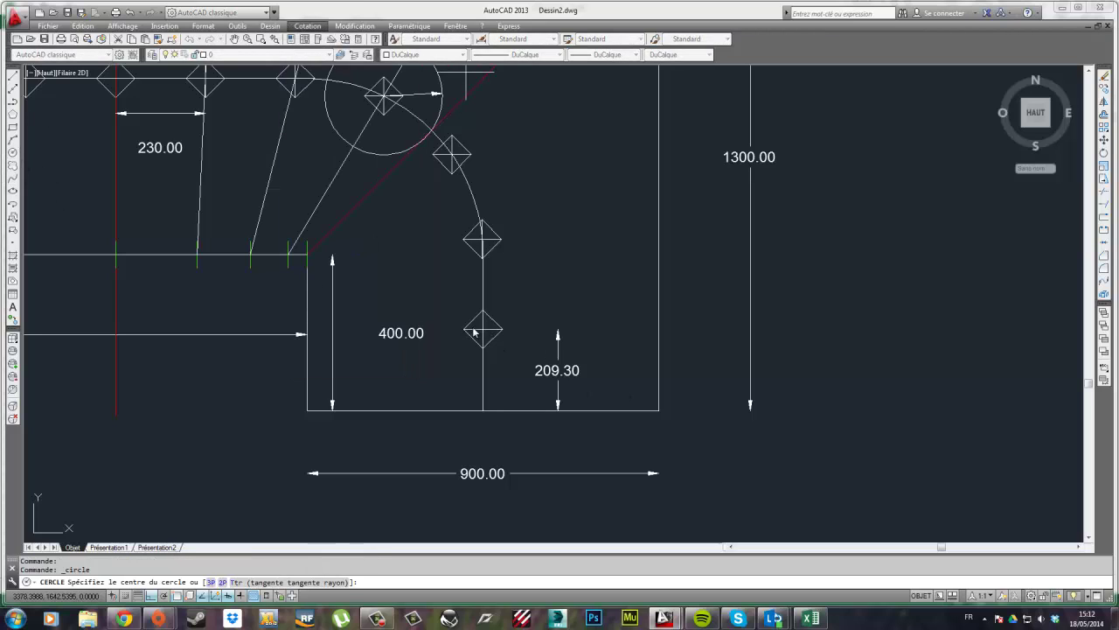
key("Escape")
Draw a circle centred on the lowest walking-line diamond, passing through the centre of the diamond above it
right_click(500, 312)
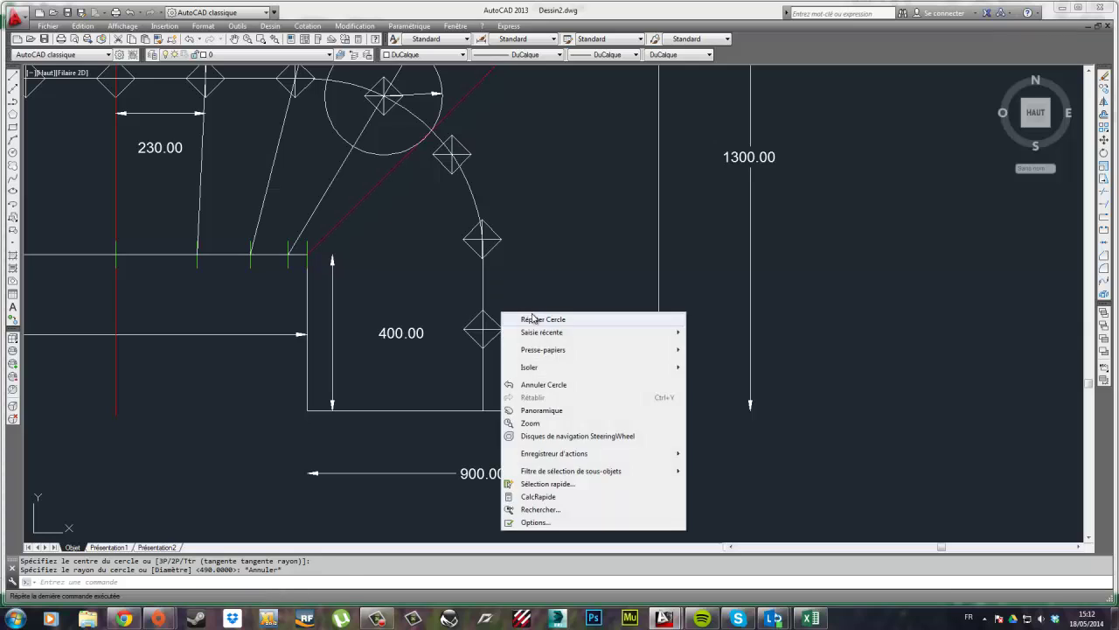
left_click(525, 321)
left_click(487, 335)
scroll(480, 237, "up", 10)
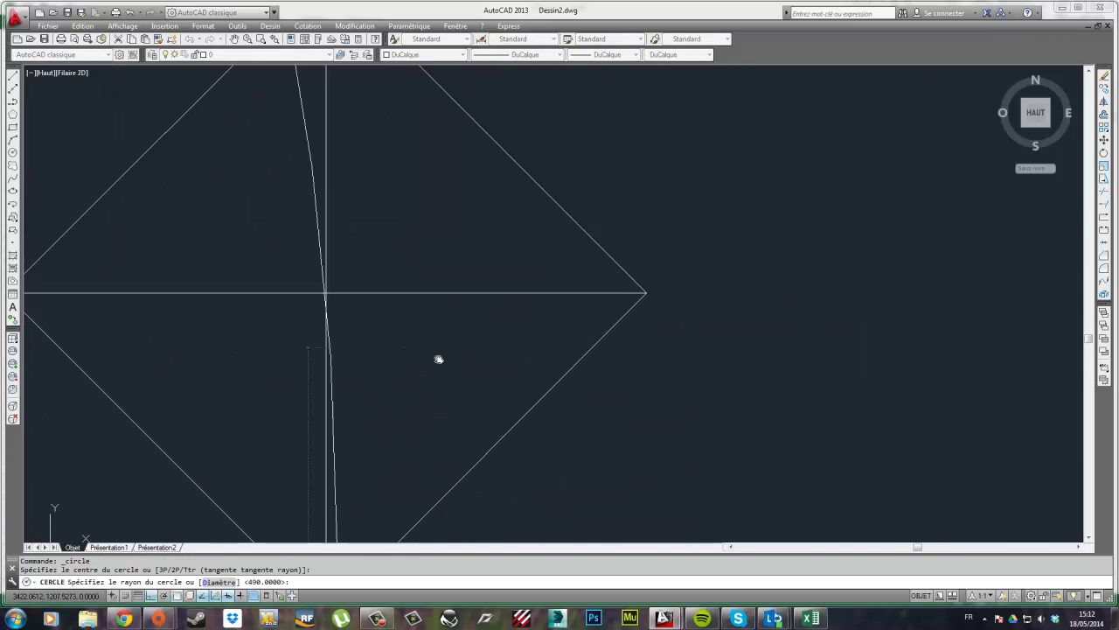
left_click(214, 211)
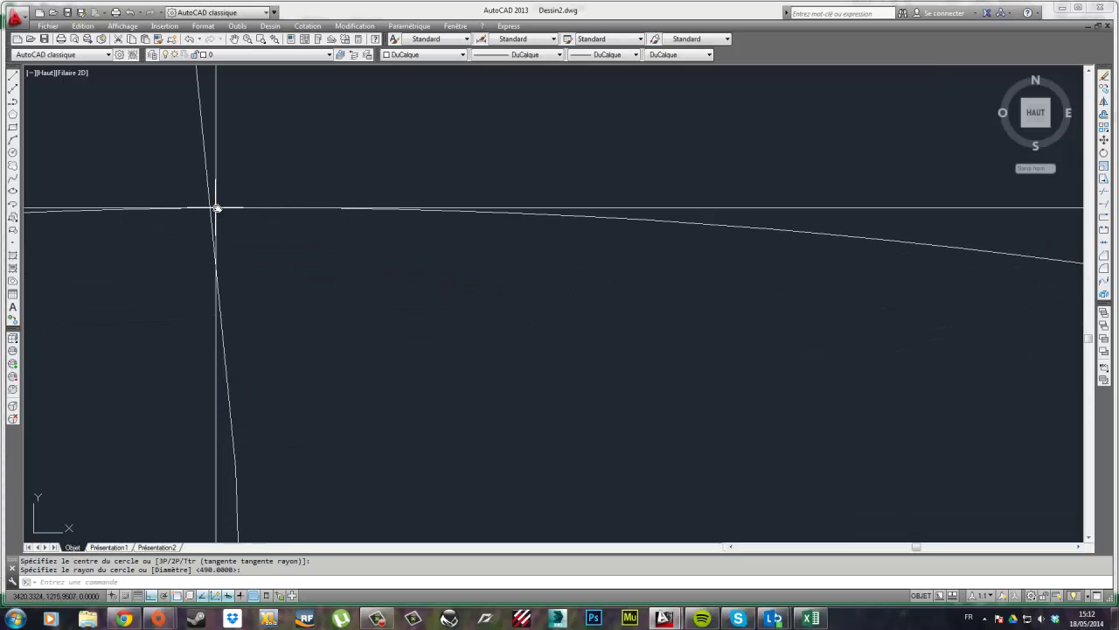
scroll(441, 349, "down", 3)
scroll(441, 349, "down", 5)
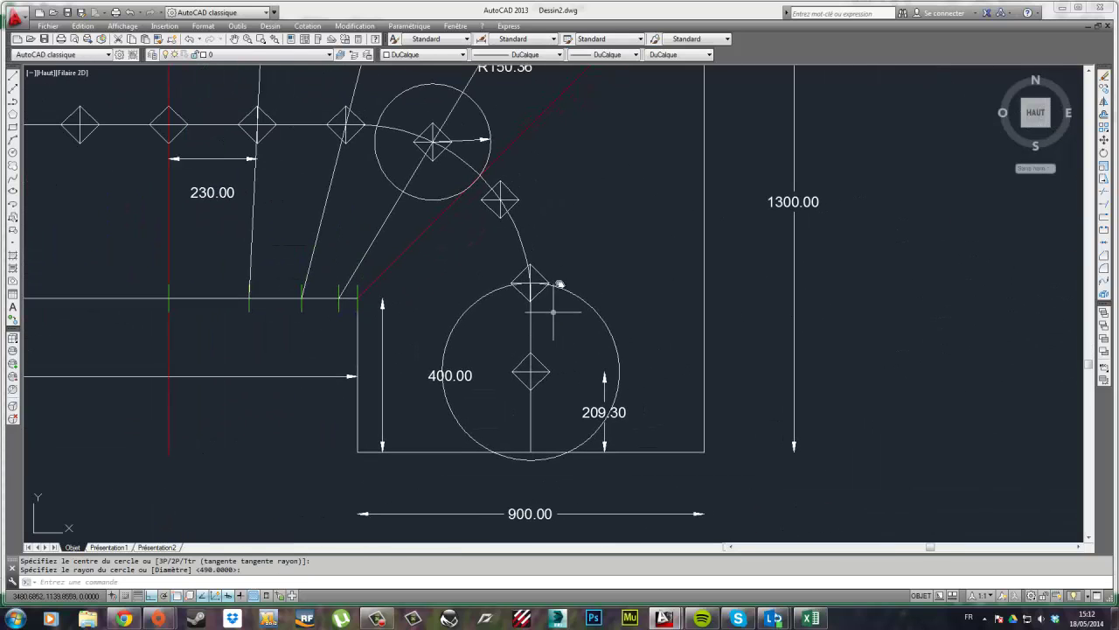
Draw a circle centred on the second-lowest diamond, passing through the centre of the next diamond along the arc
right_click(571, 208)
left_click(599, 216)
scroll(437, 350, "up", 12)
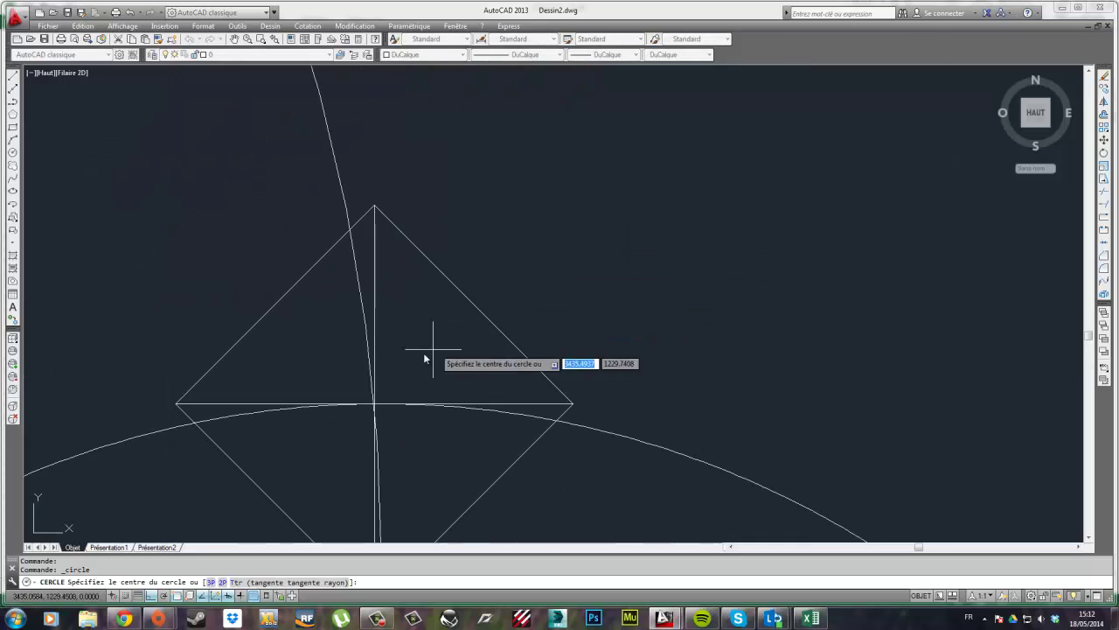
left_click(373, 440)
scroll(340, 243, "down", 5)
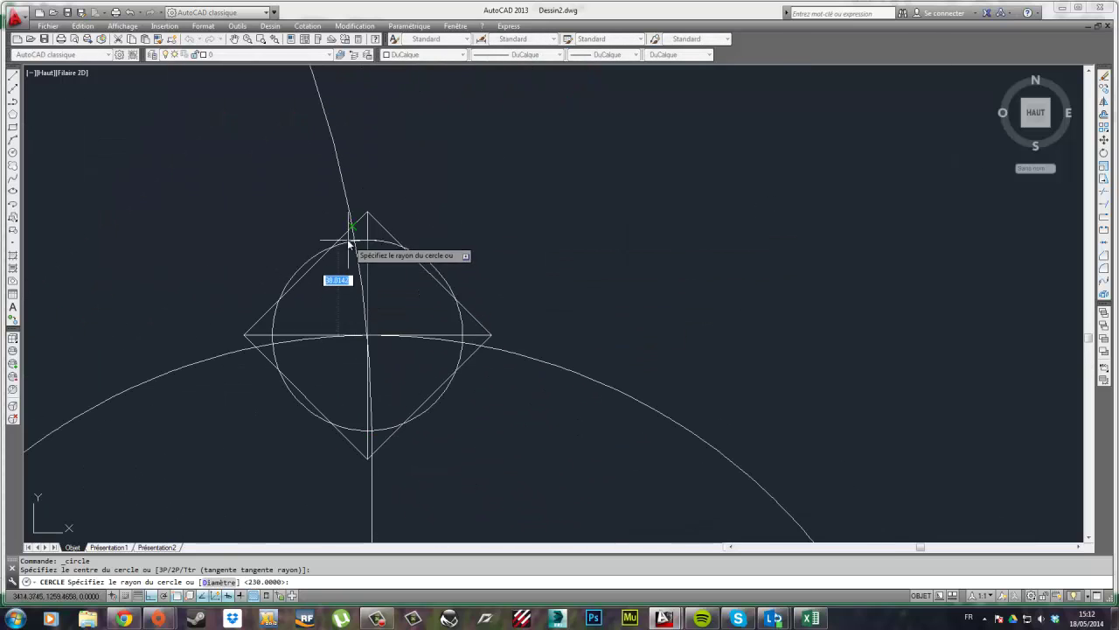
scroll(388, 337, "down", 2)
scroll(438, 332, "up", 10)
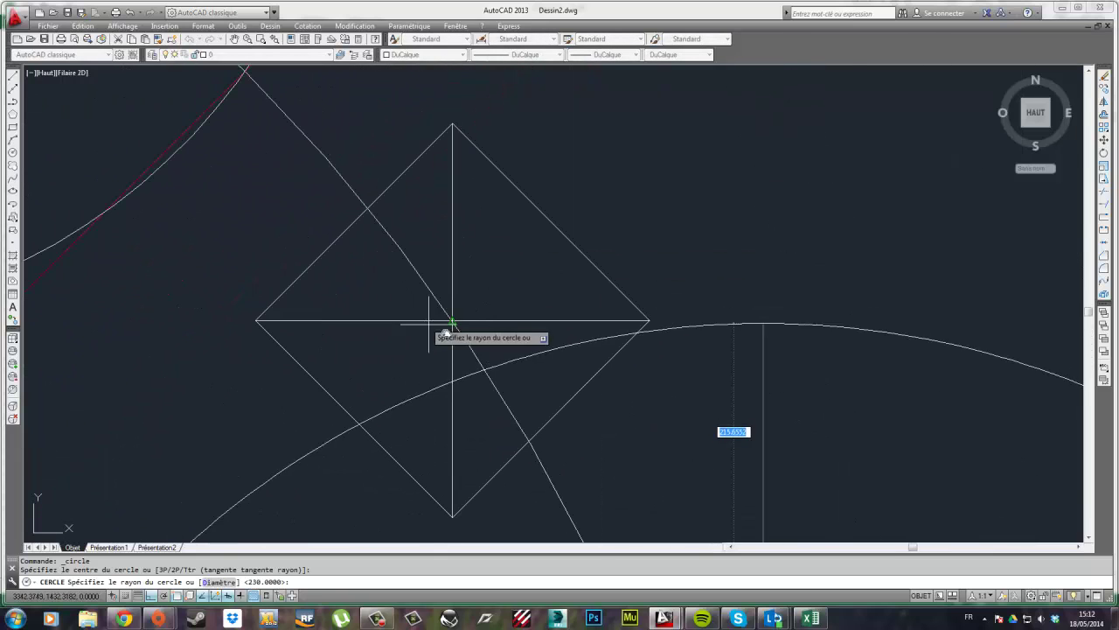
left_click(453, 319)
scroll(464, 312, "down", 6)
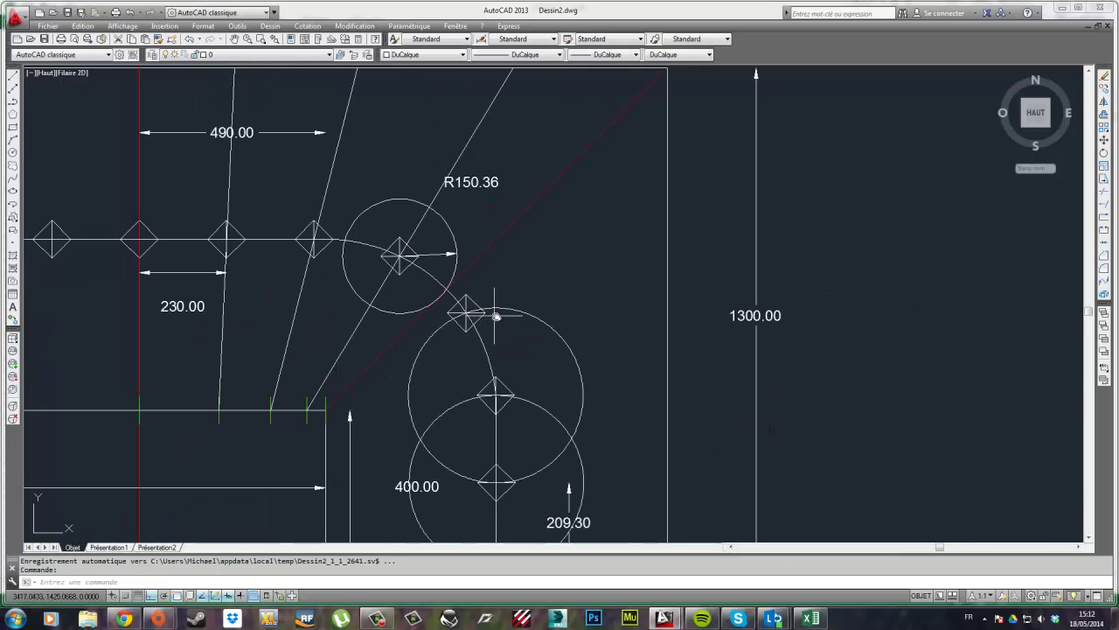
Draw a circle centred on the diamond just past the red diagonal, reaching the diagonal's intersection with the walking line
scroll(499, 316, "up", 8)
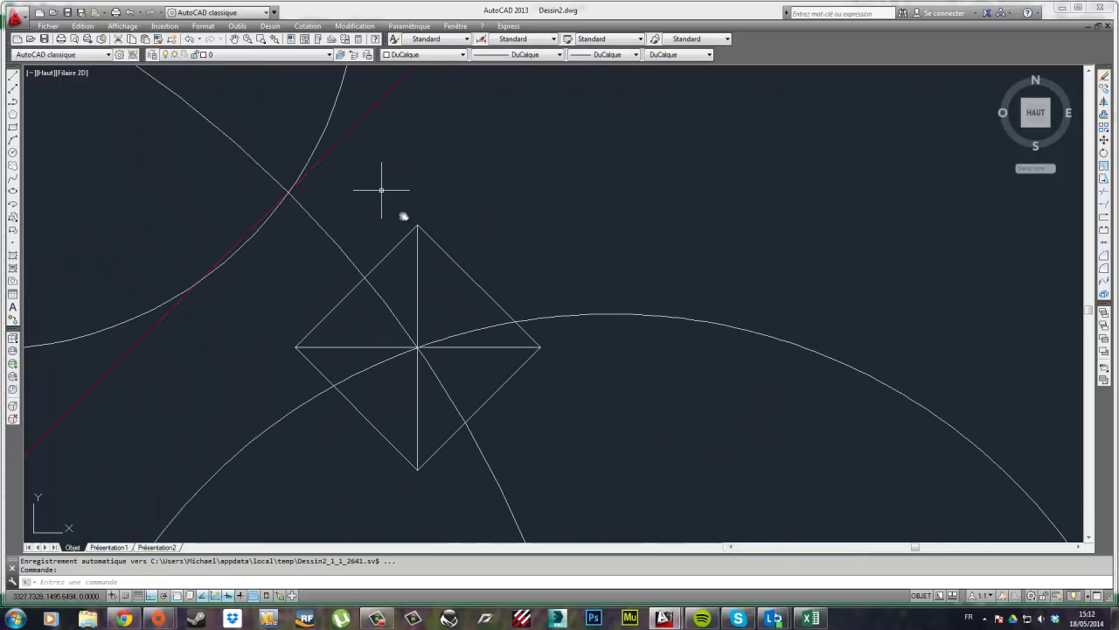
right_click(496, 205)
left_click(512, 193)
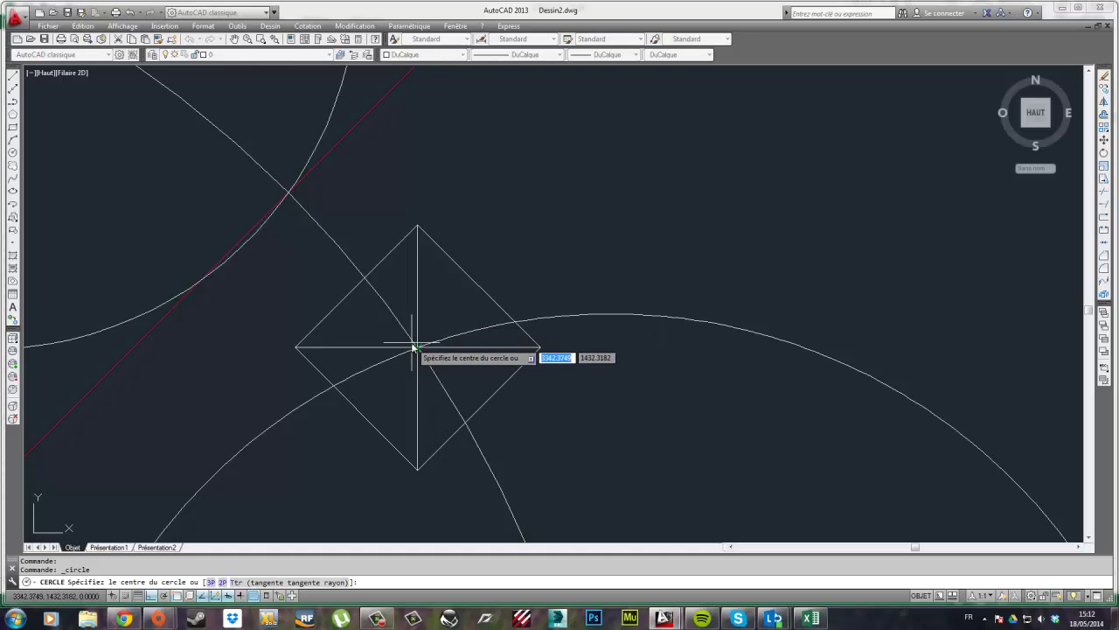
left_click(417, 348)
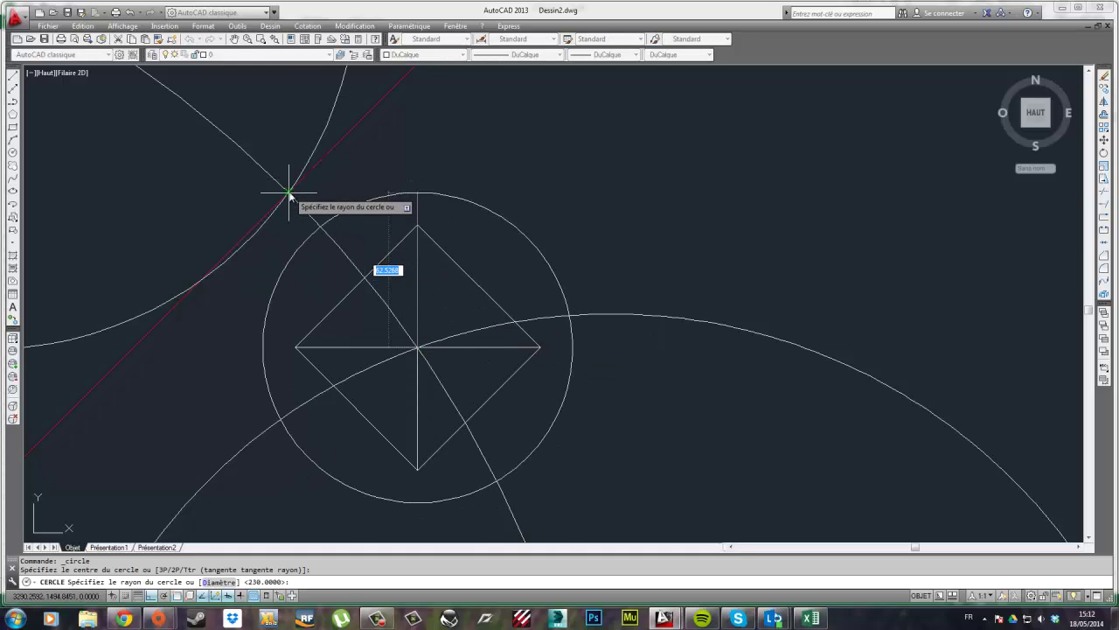
left_click(289, 192)
scroll(358, 210, "down", 8)
scroll(519, 374, "down", 3)
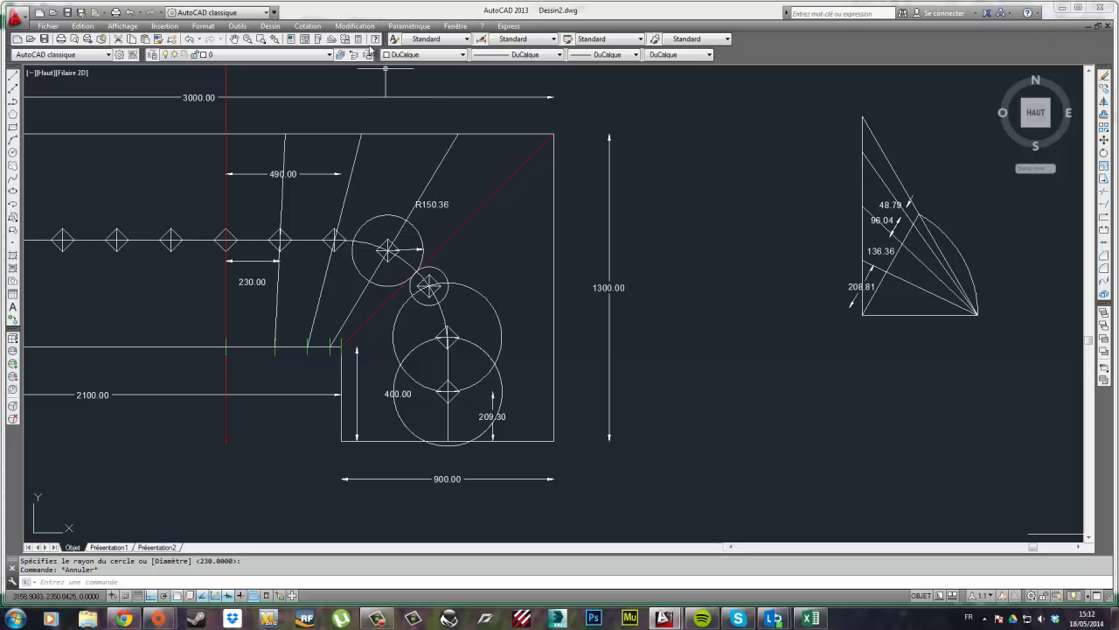
Try adding a radius dimension to the lowest circle on the walking line
left_click(308, 26)
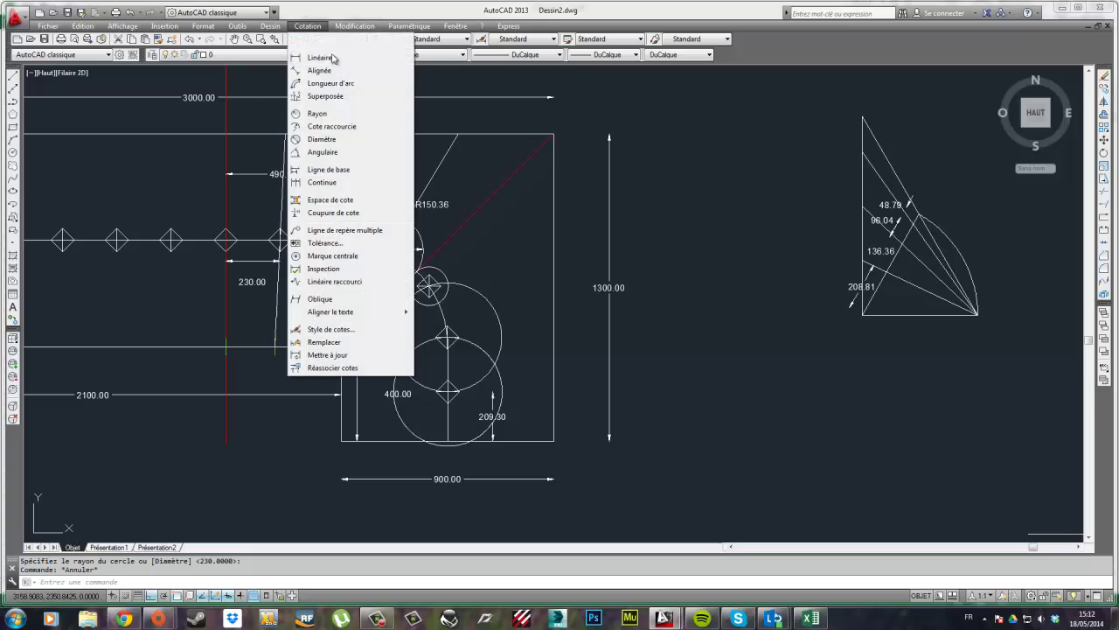
left_click(319, 115)
left_click(498, 378)
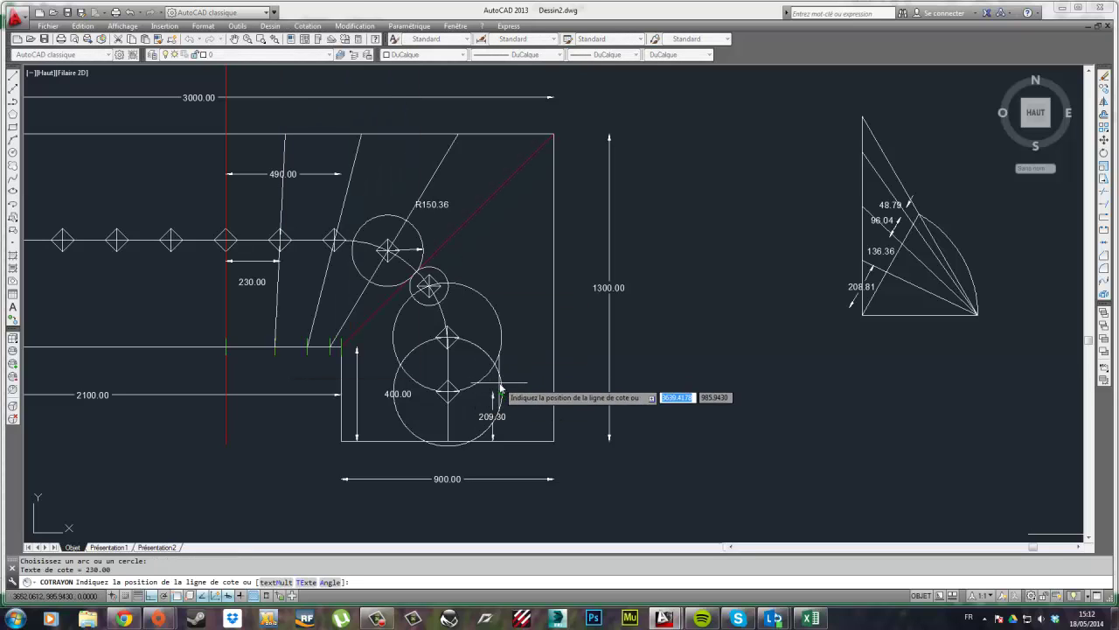
scroll(464, 398, "up", 6)
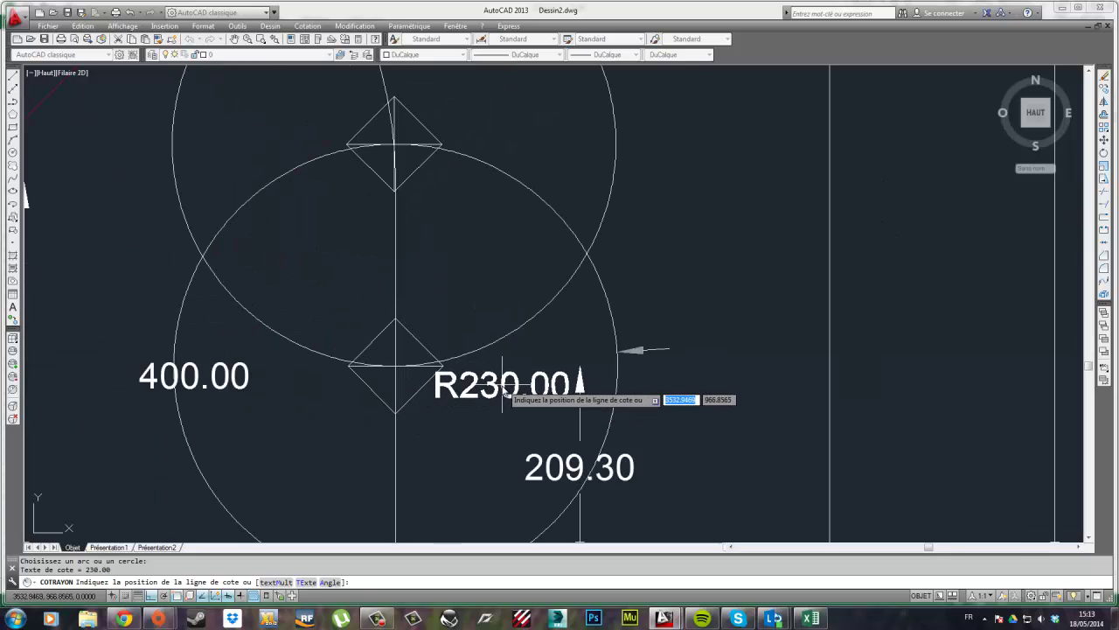
left_click(504, 399)
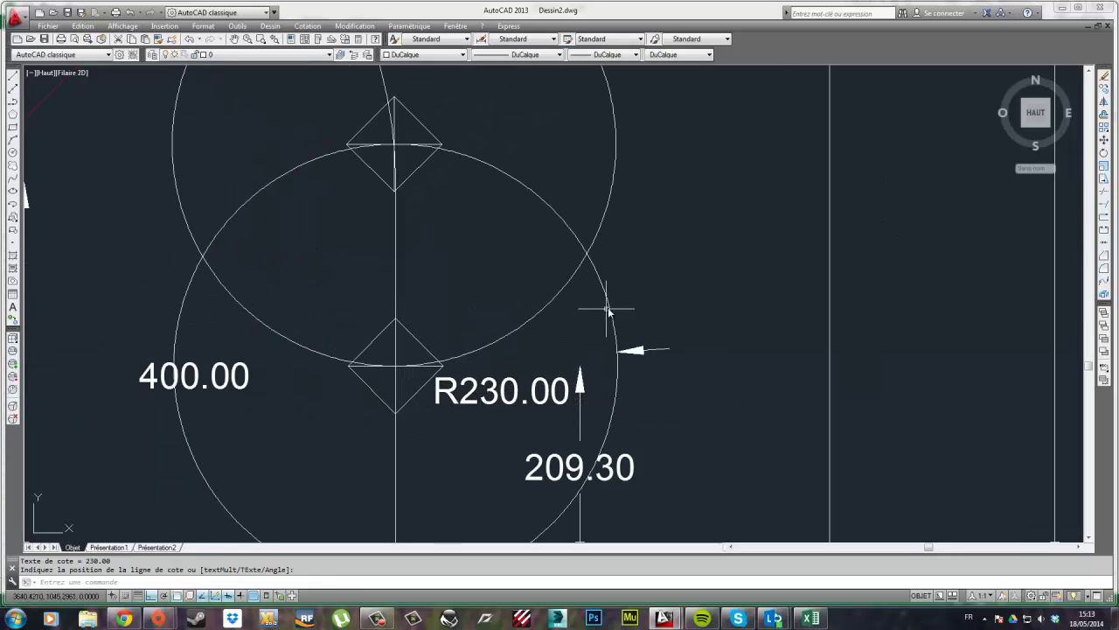
scroll(607, 310, "down", 4)
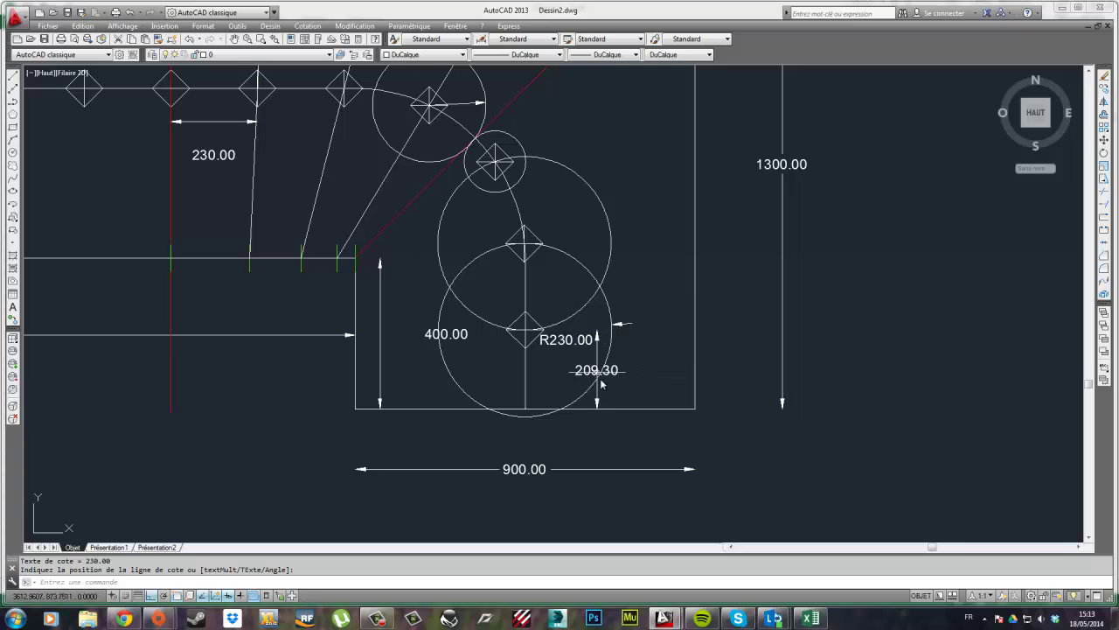
key("ctrl+z")
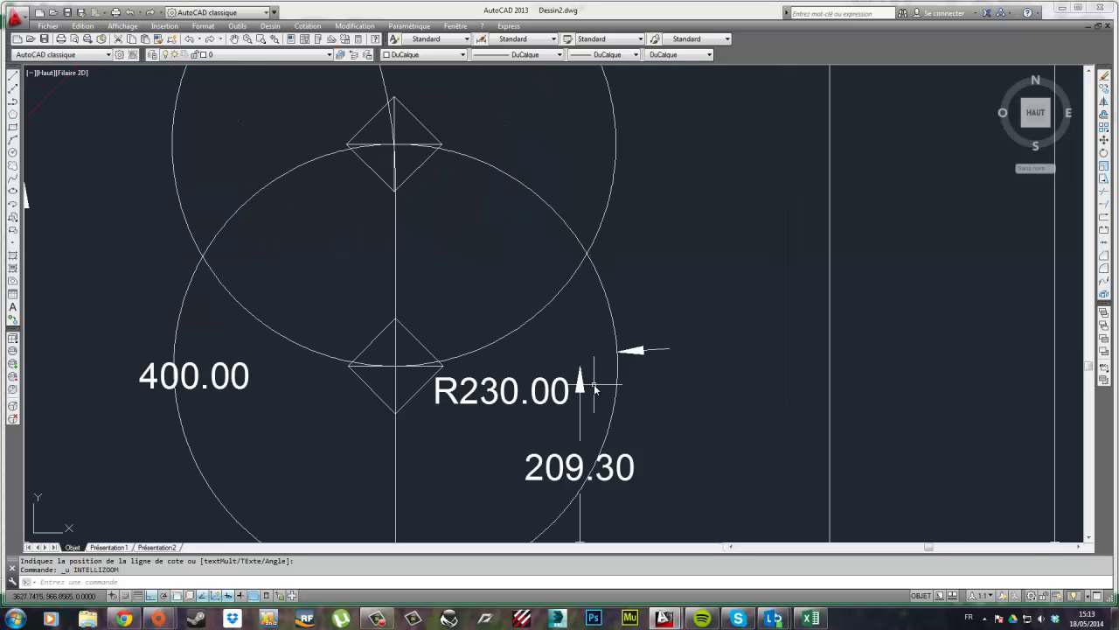
key("ctrl+z")
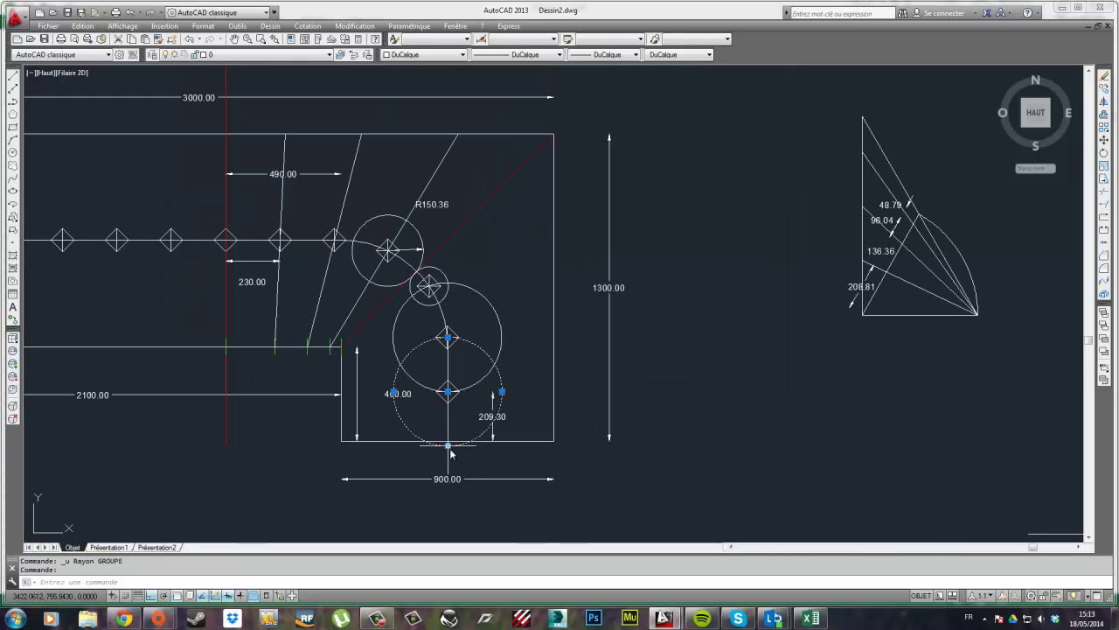
Try resizing the lowest circle so that it reaches the 900 edge
scroll(451, 452, "up", 6)
left_click(444, 443)
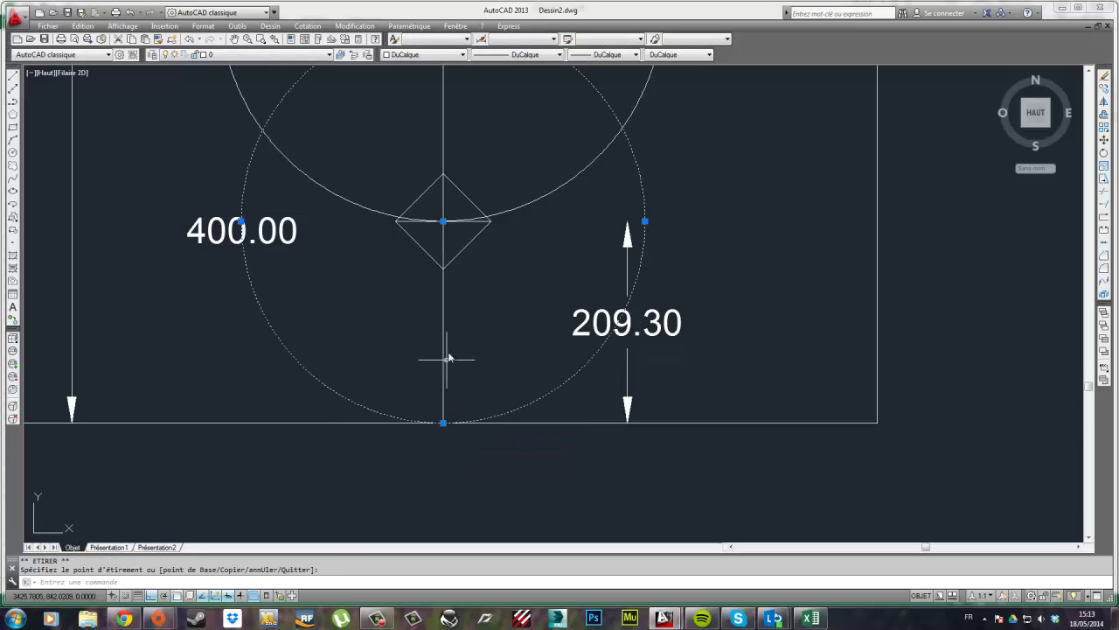
scroll(449, 341, "down", 4)
key("Escape")
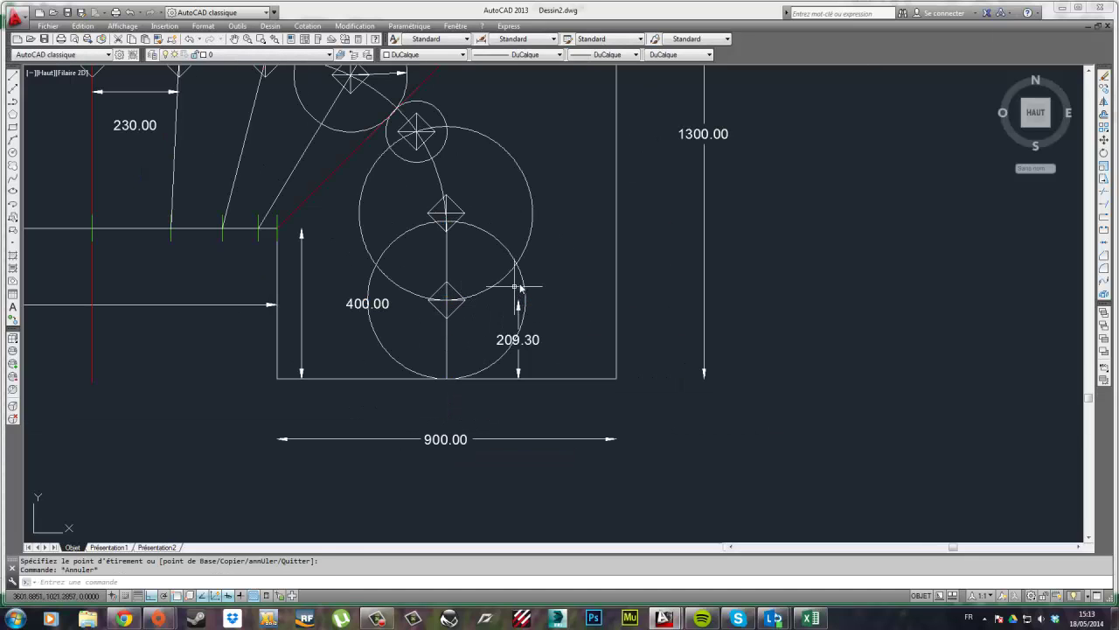
scroll(516, 281, "up", 2)
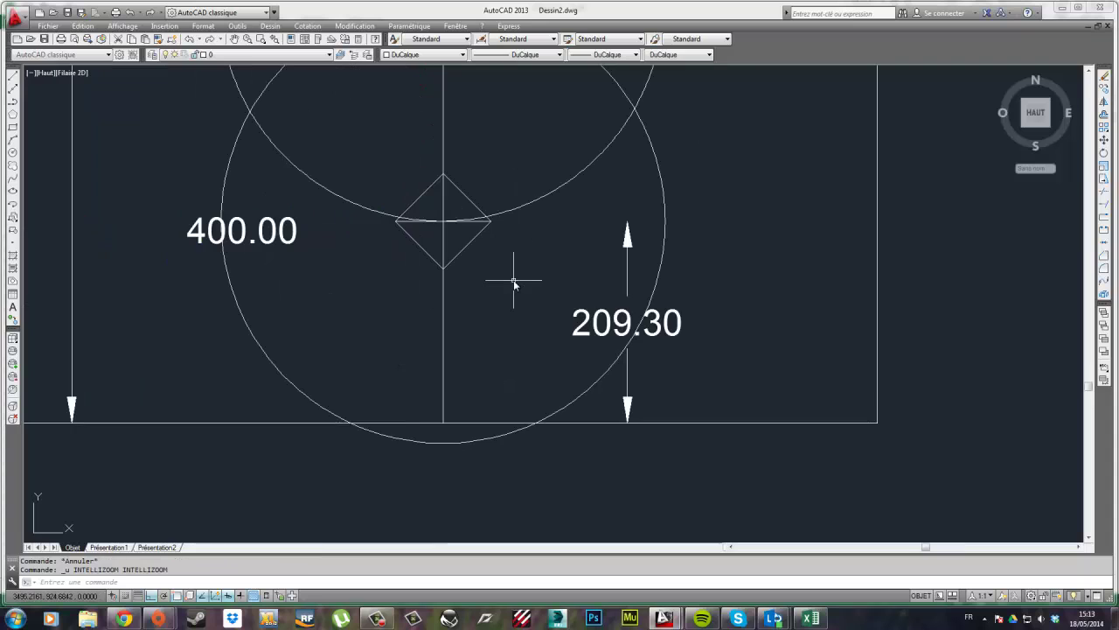
Add radius dimensions to the two large circles on the lower flight's walking line
scroll(513, 284, "down", 2)
middle_click_drag(494, 243, 508, 307)
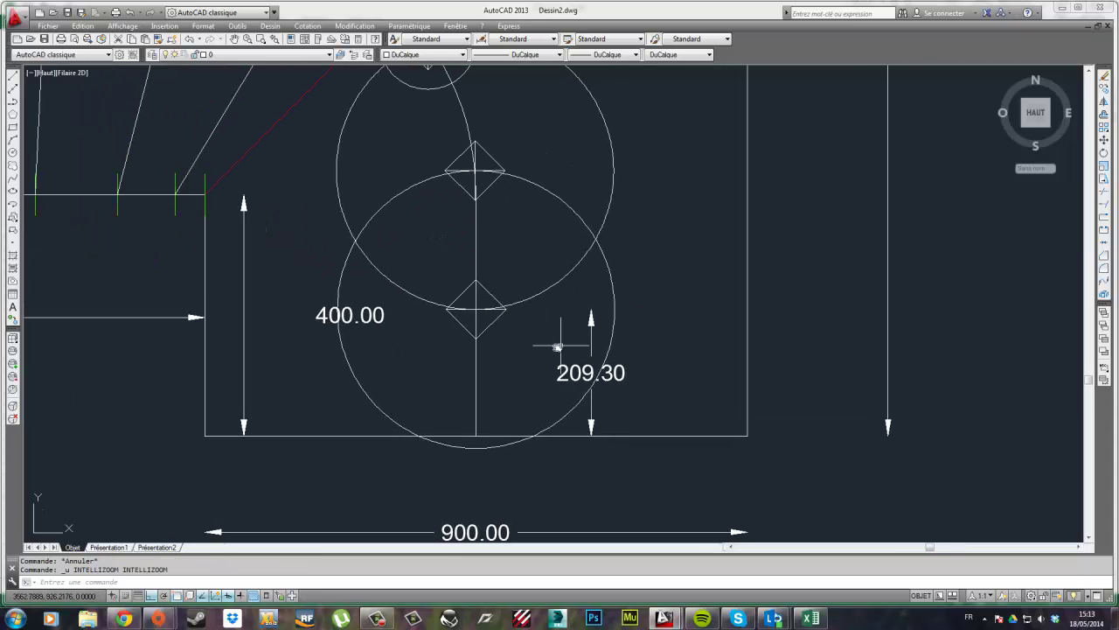
scroll(555, 348, "down", 2)
scroll(522, 310, "up", 2)
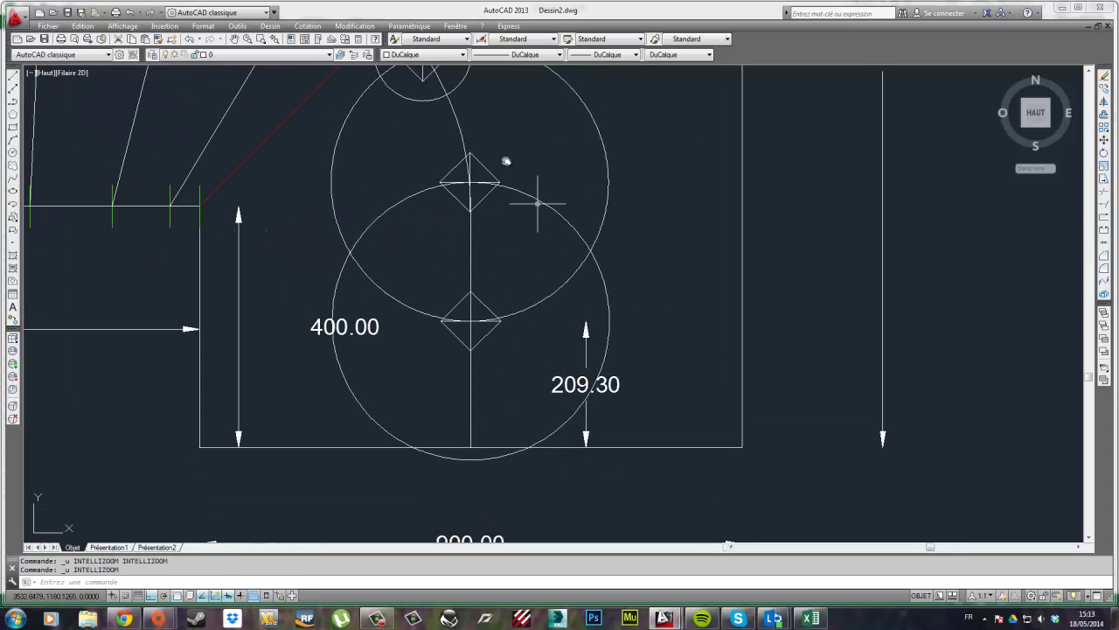
left_click(307, 26)
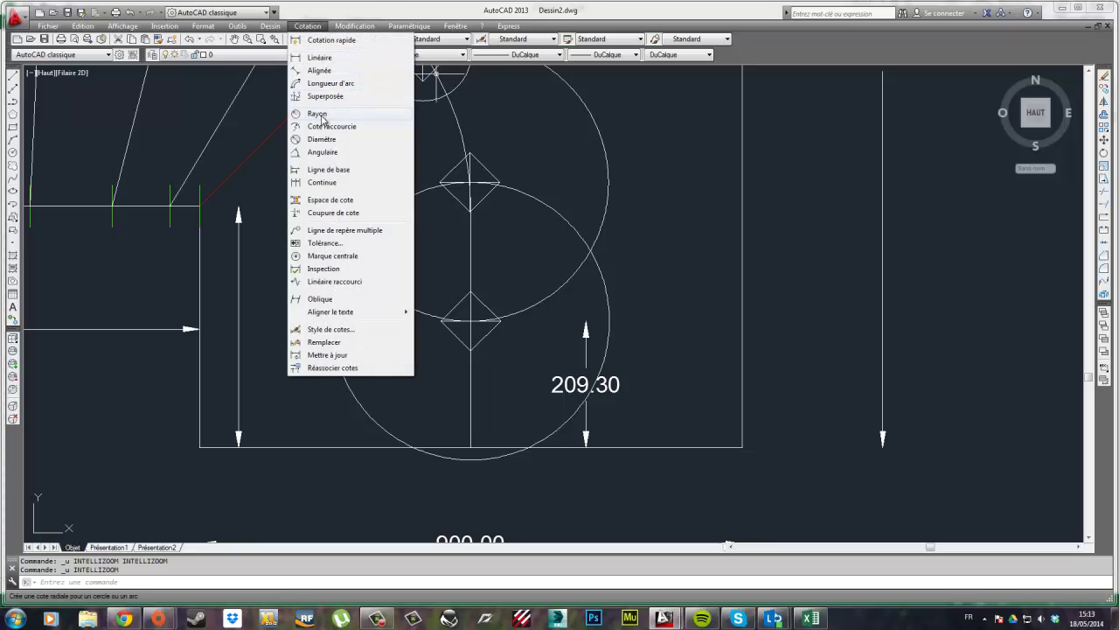
left_click(322, 118)
left_click(586, 242)
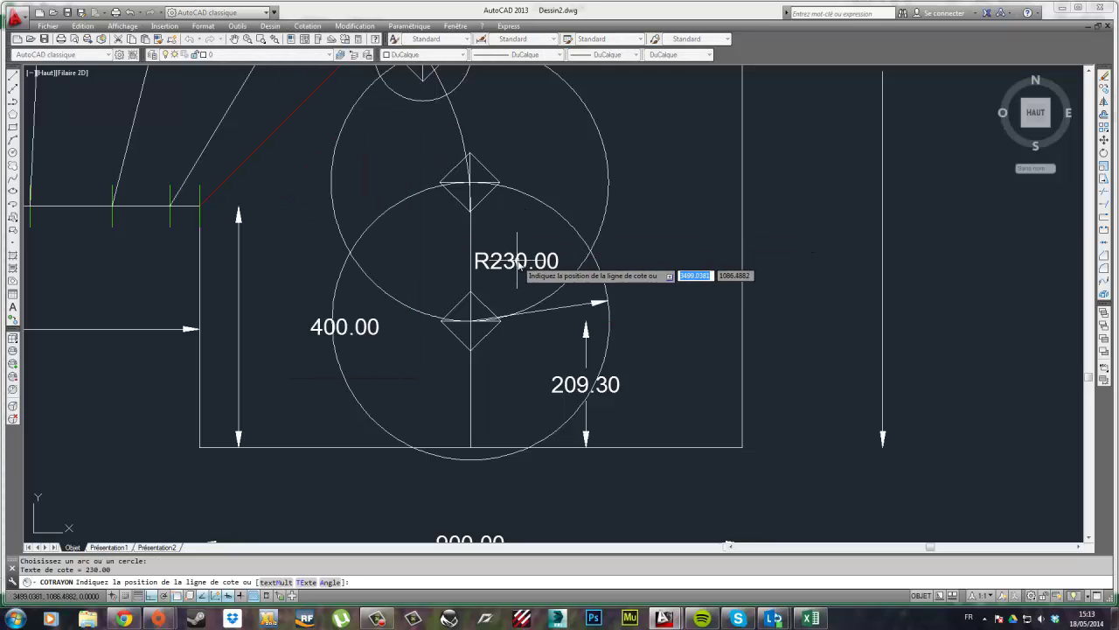
left_click(517, 262)
right_click(536, 173)
left_click(551, 177)
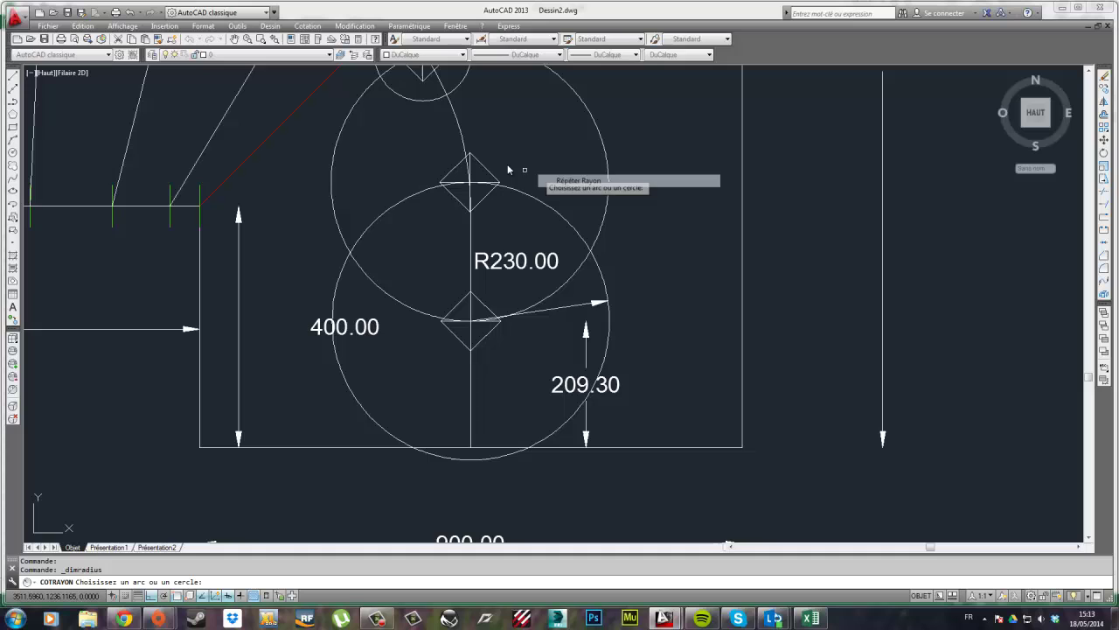
left_click(595, 128)
middle_click_drag(515, 163, 546, 345)
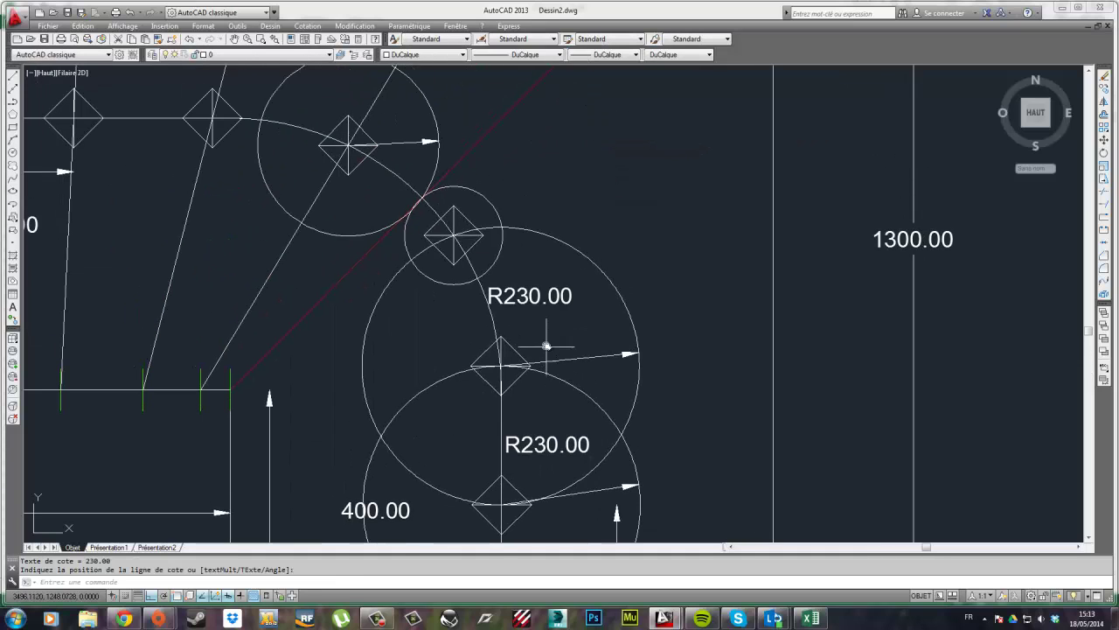
Add a radius dimension to the small circle just past the red diagonal
right_click(540, 200)
left_click(565, 208)
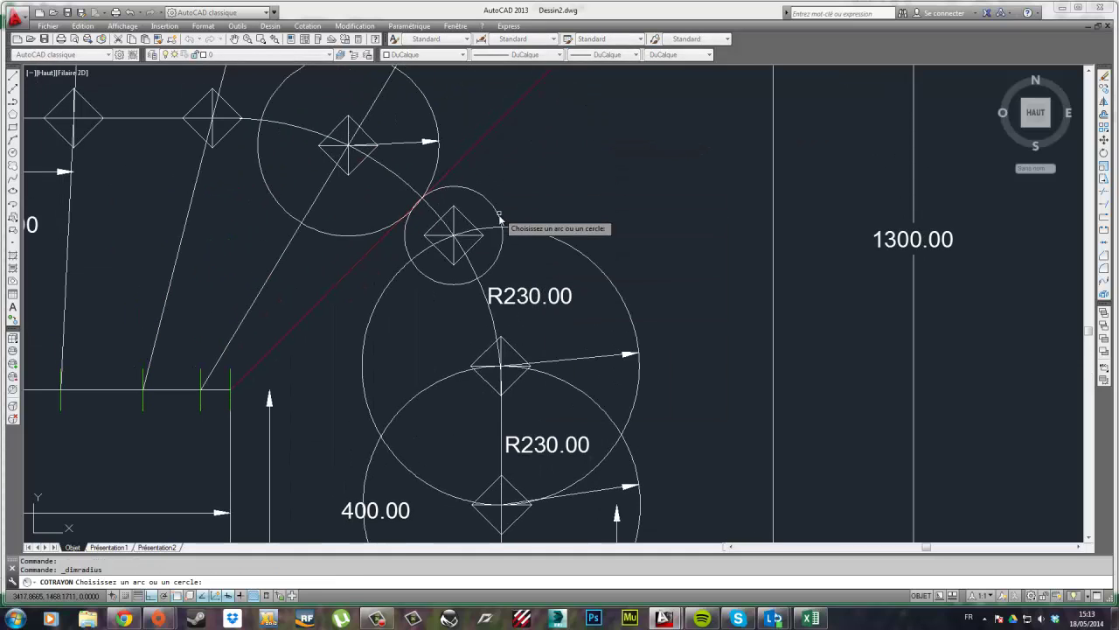
left_click(501, 227)
left_click(495, 185)
scroll(531, 252, "down", 2)
key("Escape")
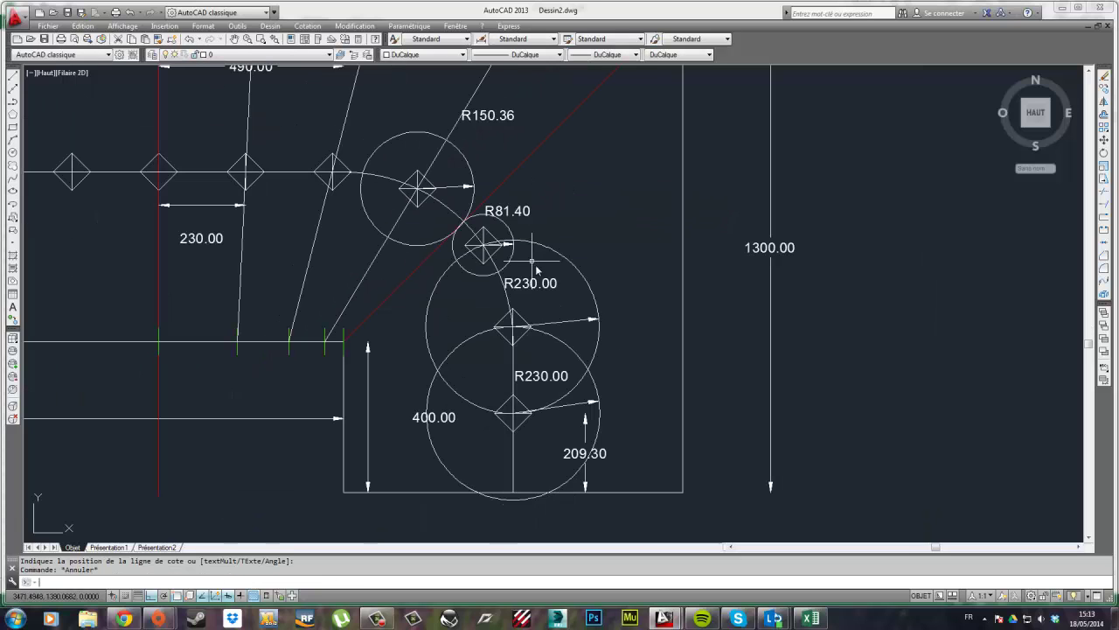
From the left end of the separate base line, draw vertical line segments upward of 209.30, 230, 230 and 81.4
scroll(597, 307, "down", 1)
middle_click_drag(717, 254, 559, 260)
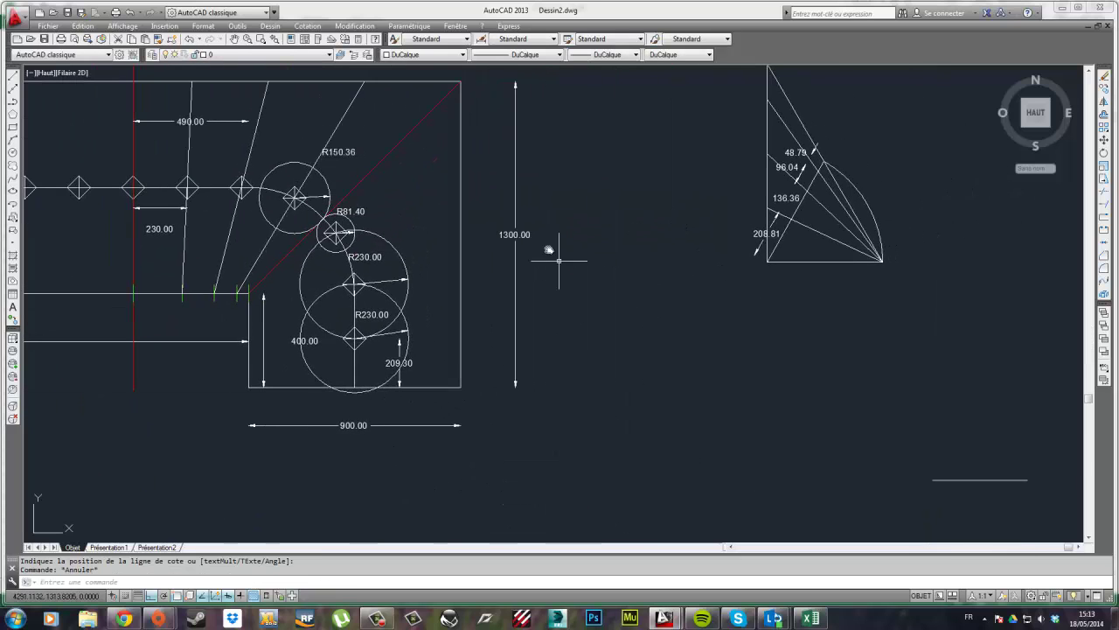
left_click(14, 77)
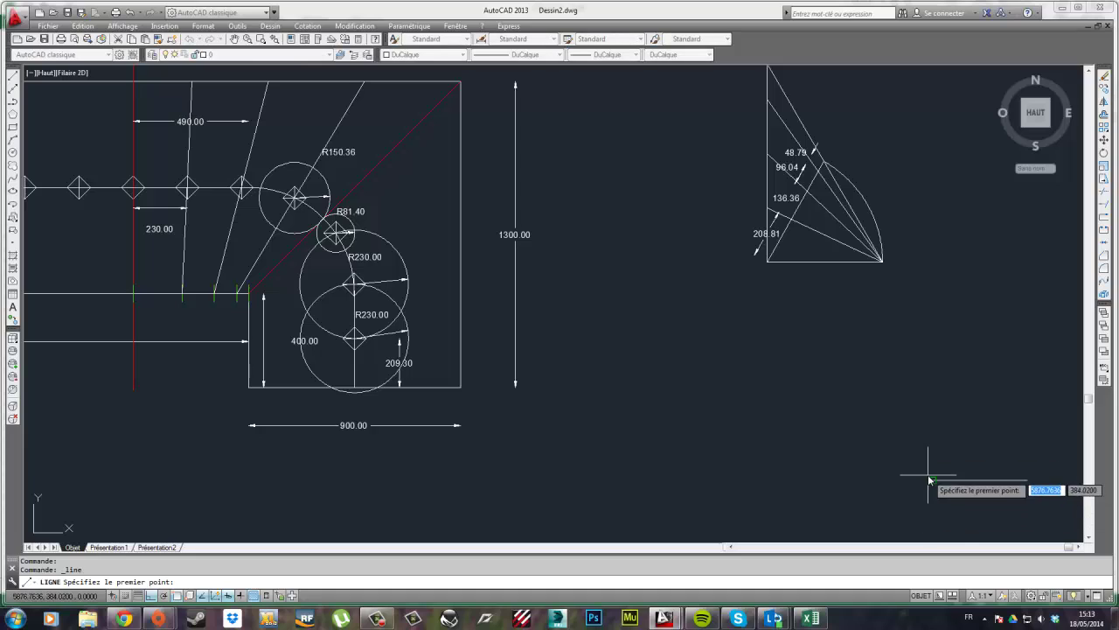
left_click(933, 479)
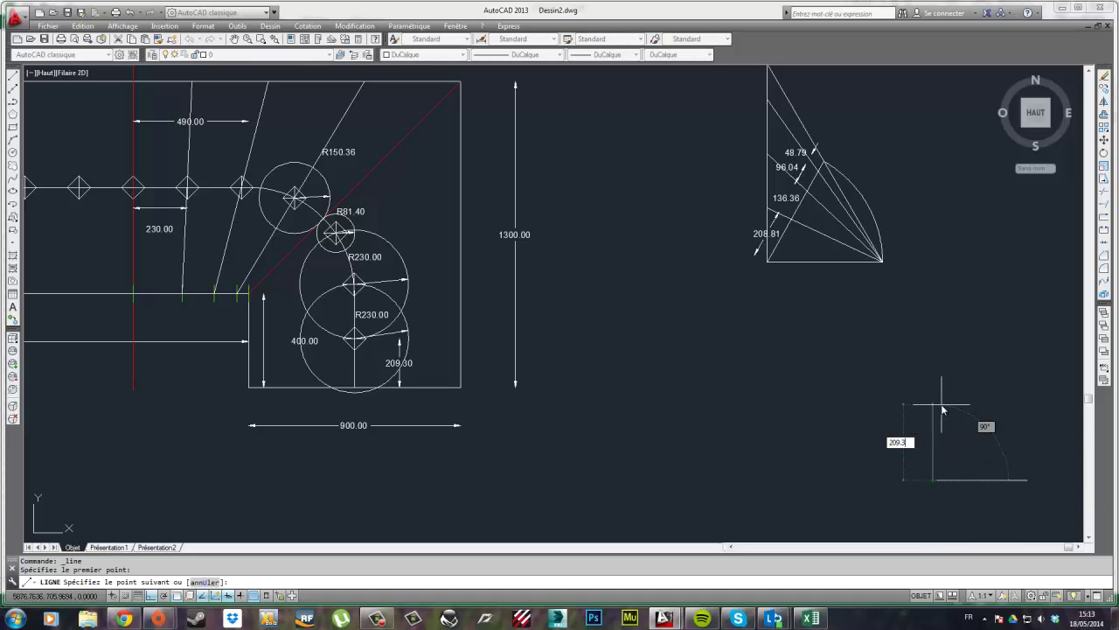
type("209.30")
key("Return")
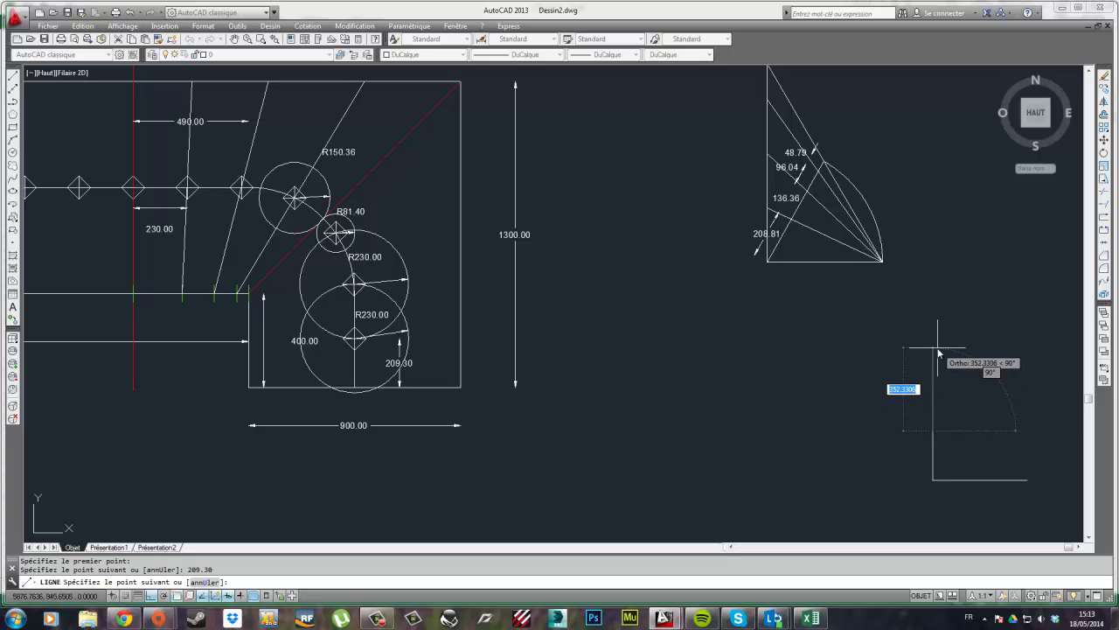
type("230")
key("Return")
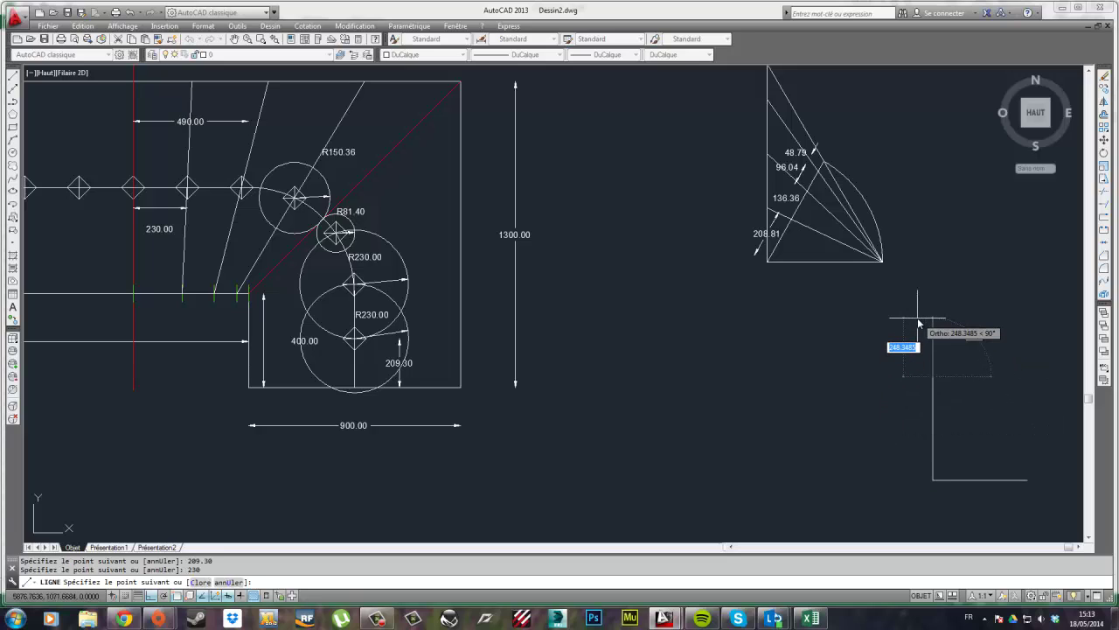
type("230")
key("Return")
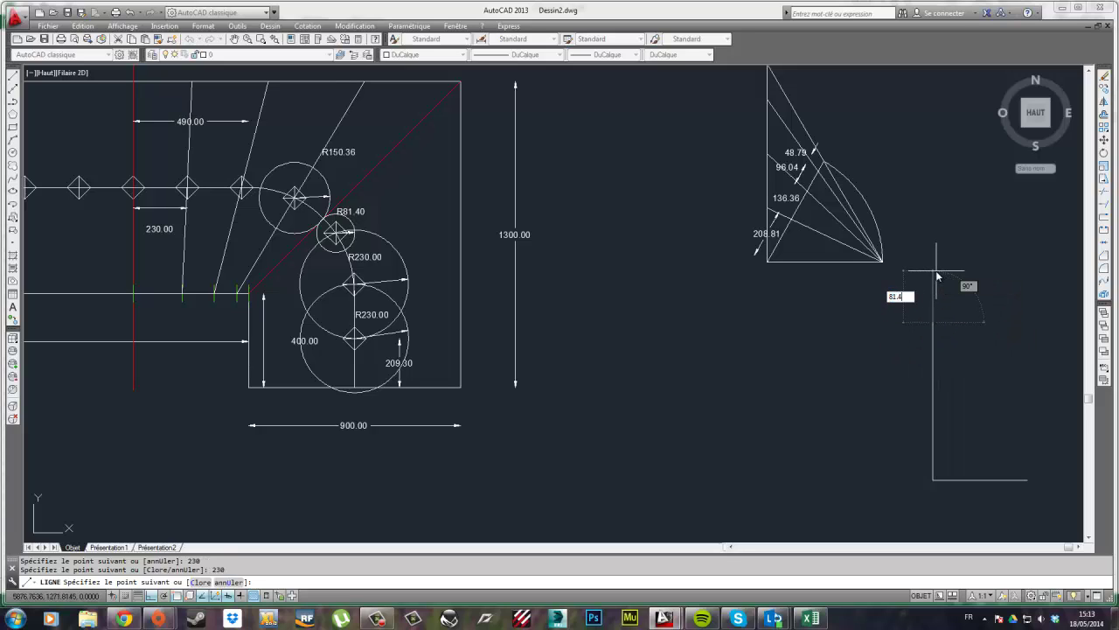
Close the second division triangle with a line from the top of the vertical to the base's right end
middle_click_drag(950, 399, 725, 320)
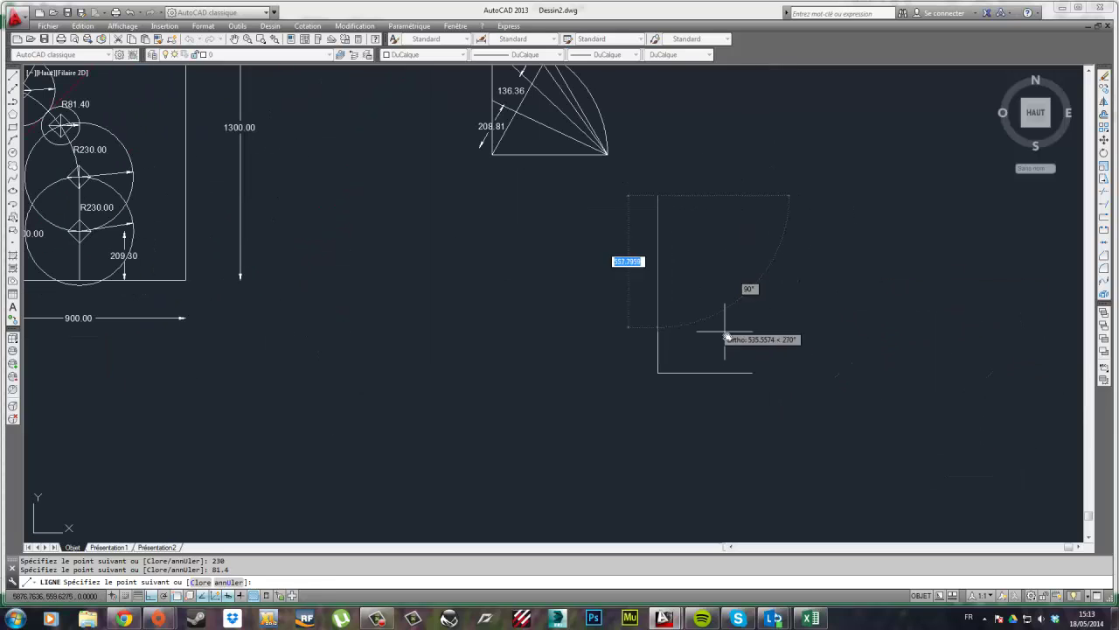
left_click(752, 372)
key("Escape")
Draw lines from the two lowest division points on the triangle's vertical side to the base's right end
right_click(662, 156)
left_click(745, 166)
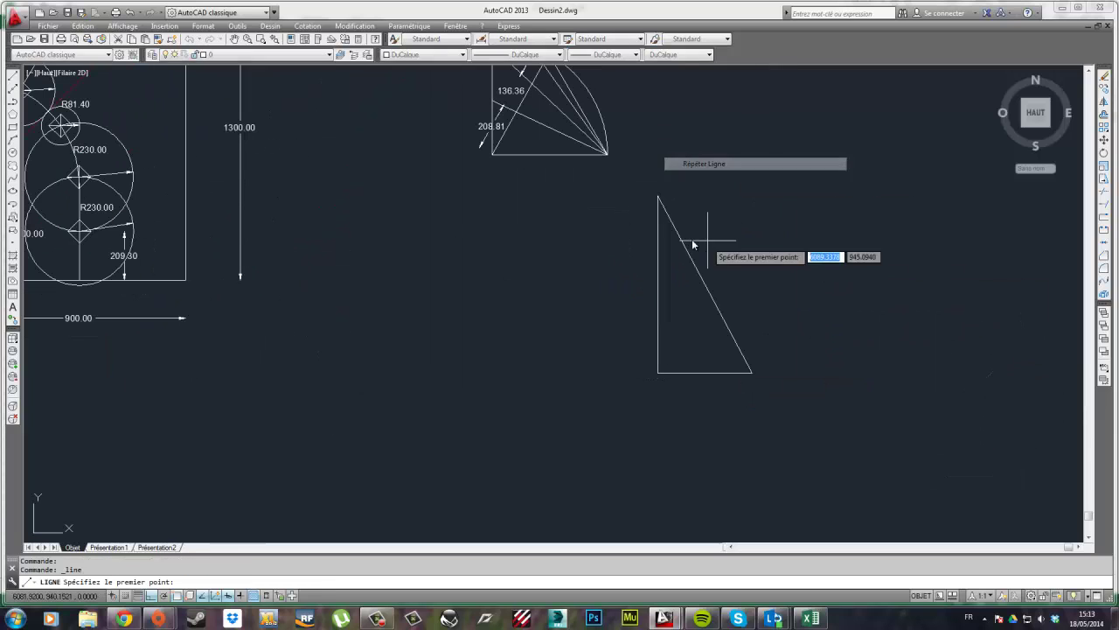
left_click(657, 269)
left_click(751, 374)
key("Return")
right_click(759, 306)
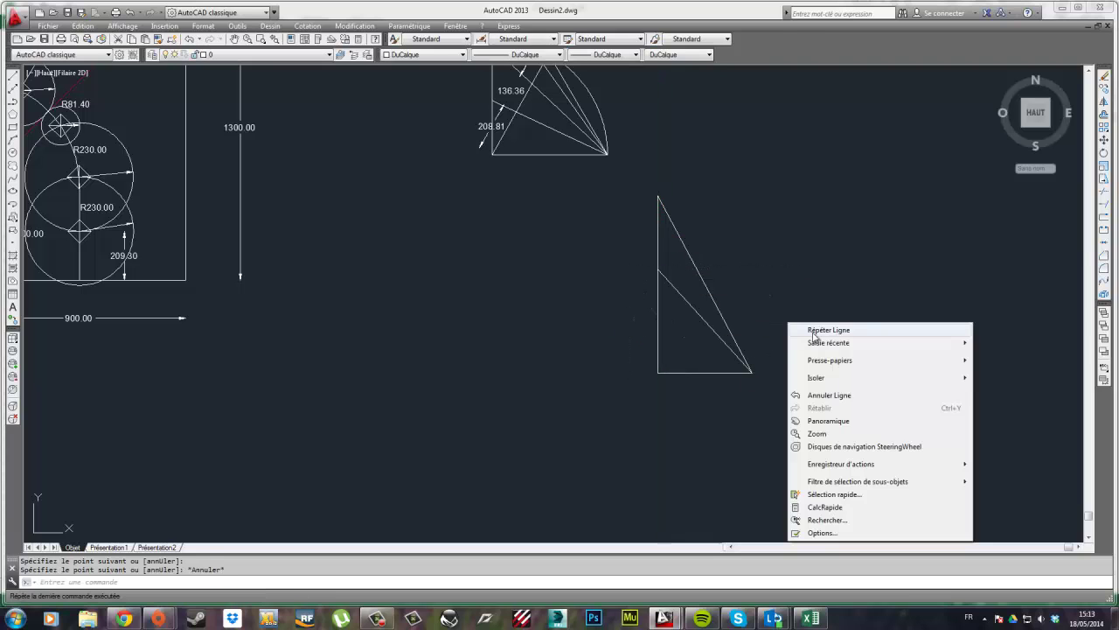
left_click(787, 313)
left_click(658, 324)
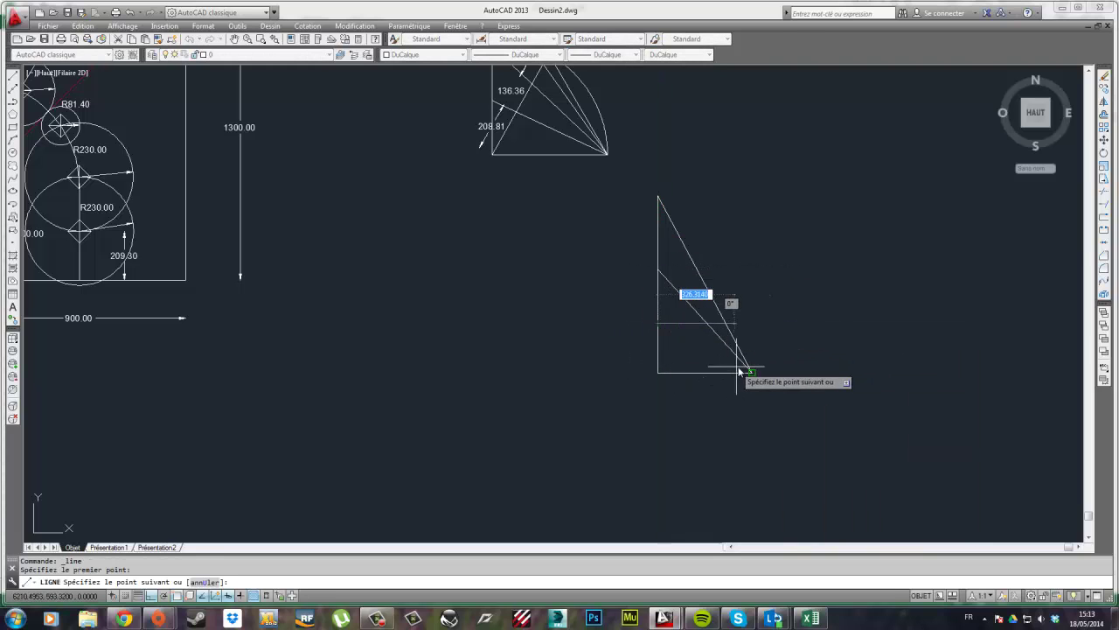
key("Escape")
Erase the construction circles and their radius dimensions along the stair's curved walking line
middle_click_drag(668, 320, 714, 333)
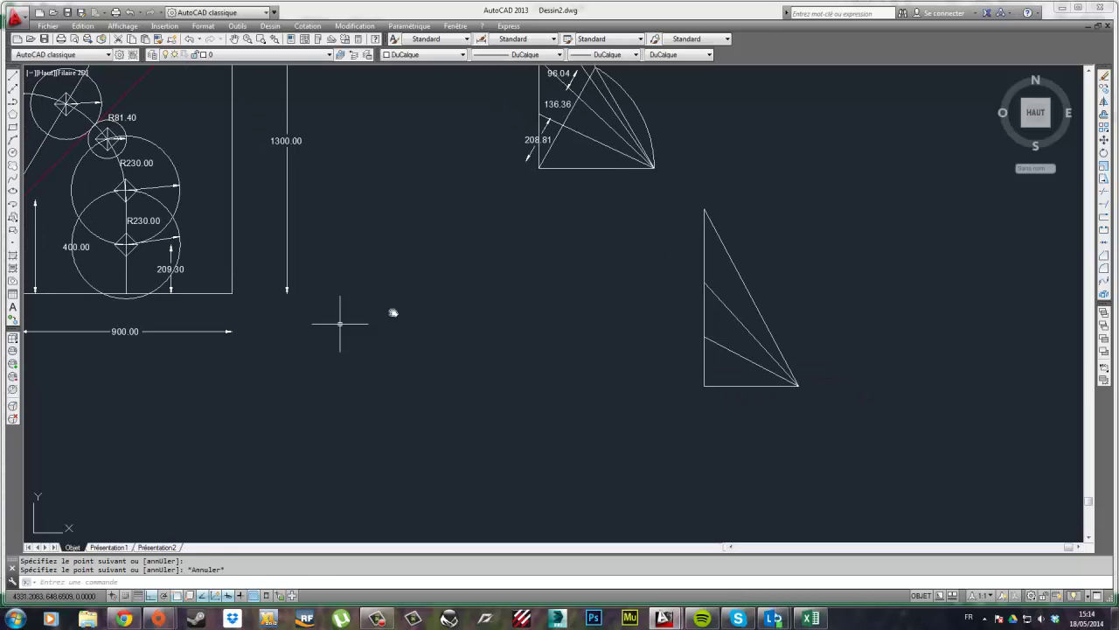
scroll(219, 291, "up", 3)
left_click(325, 295)
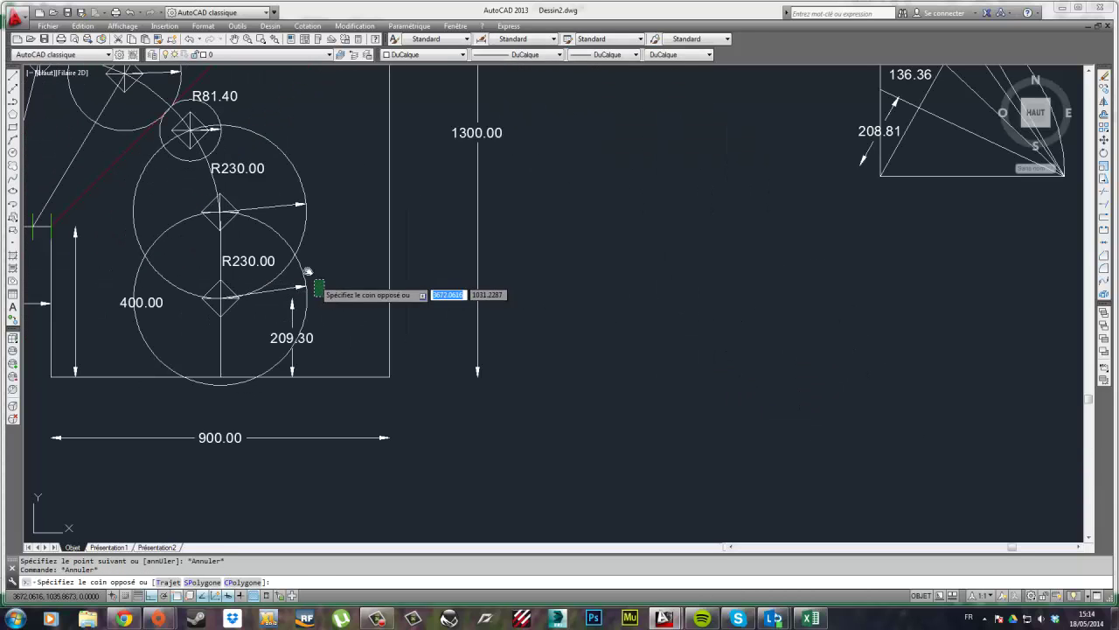
left_click(281, 252)
key("Delete")
left_click(324, 208)
left_click(290, 187)
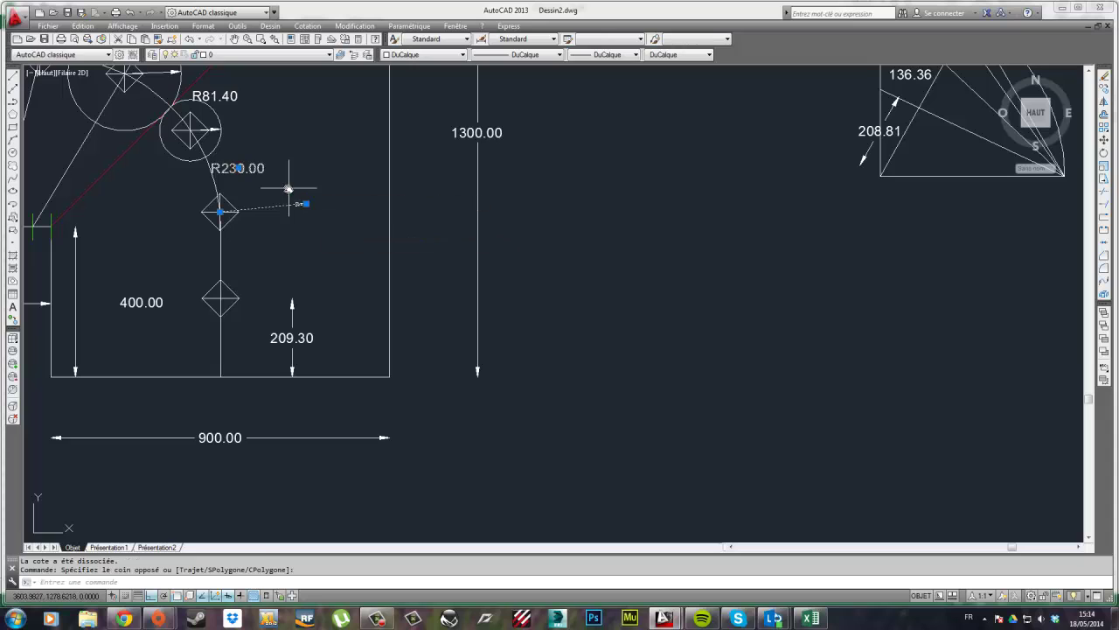
middle_click_drag(289, 186, 405, 254)
key("Delete")
left_click(366, 197)
left_click(339, 170)
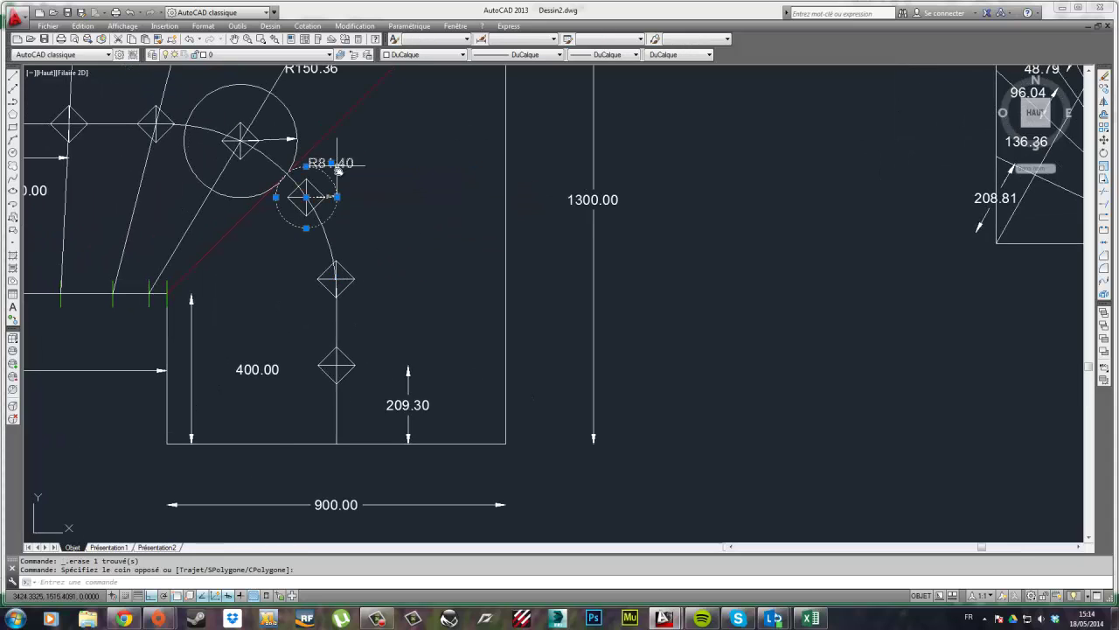
key("Delete")
Draw a circle centred on the second triangle's lower-left corner, passing through the base's right end
scroll(419, 291, "down", 4)
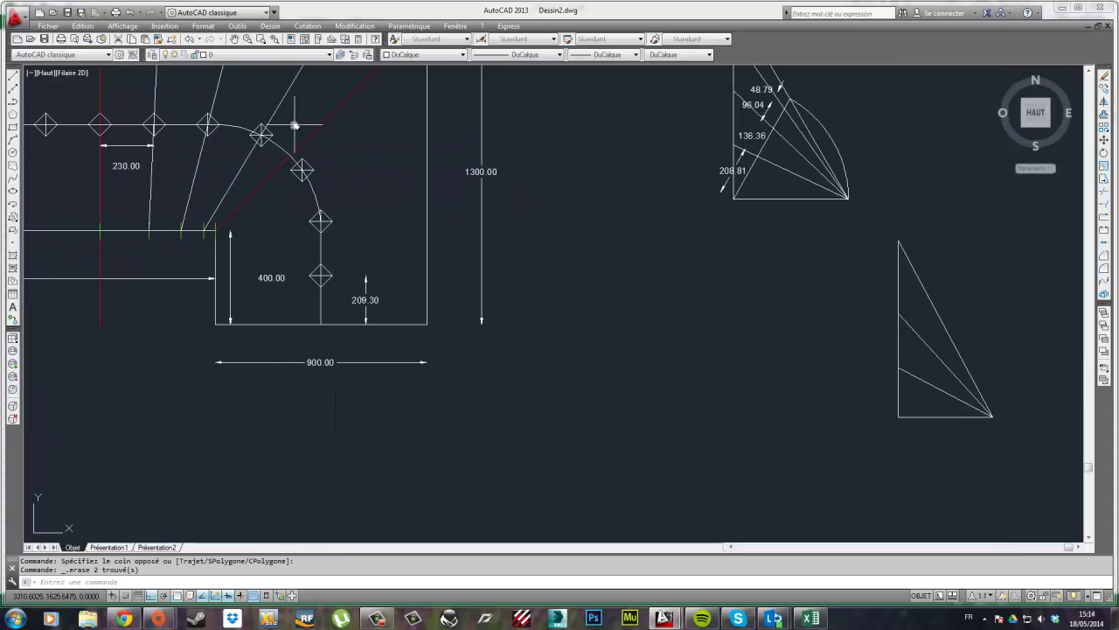
scroll(700, 349, "up", 4)
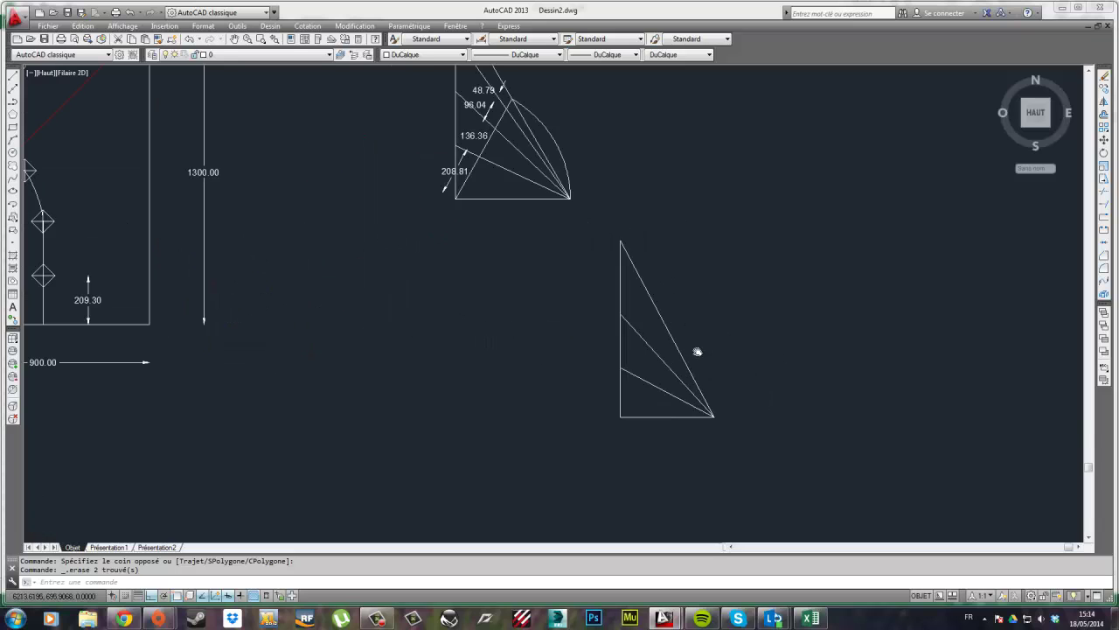
left_click(11, 151)
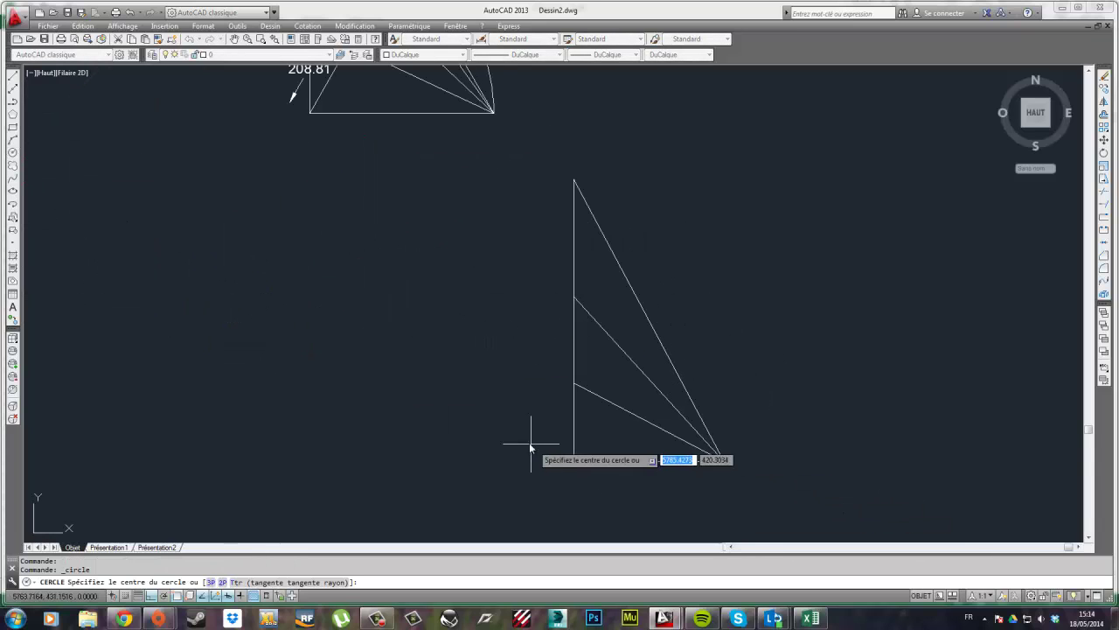
left_click(574, 461)
left_click(723, 461)
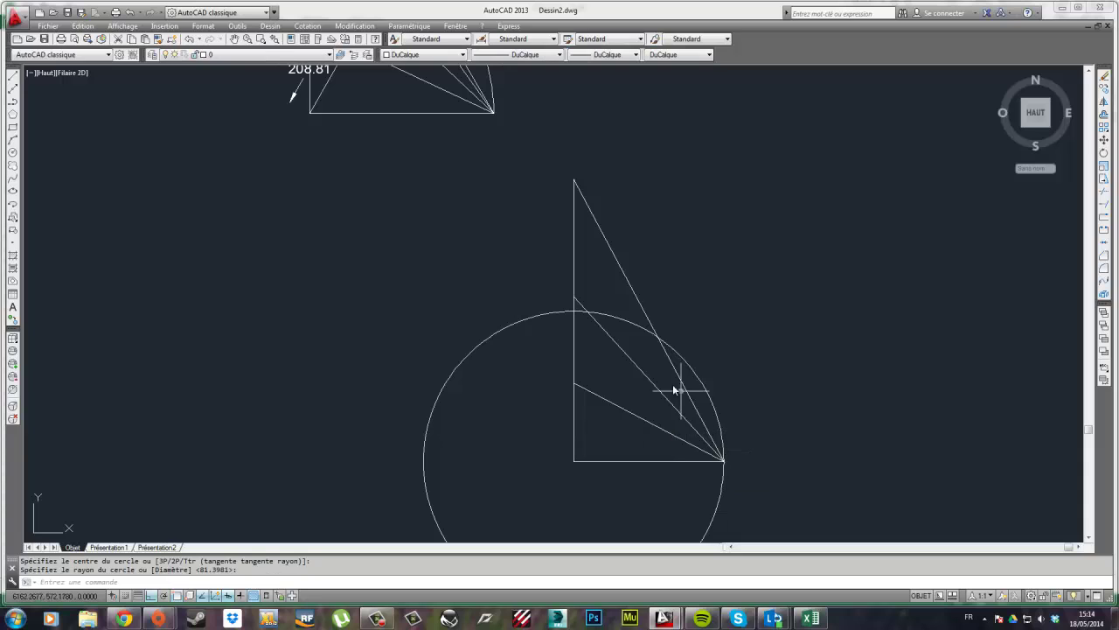
Draw a line from the second triangle's lower-left corner to the intersection of the circle and the hypotenuse
left_click(13, 78)
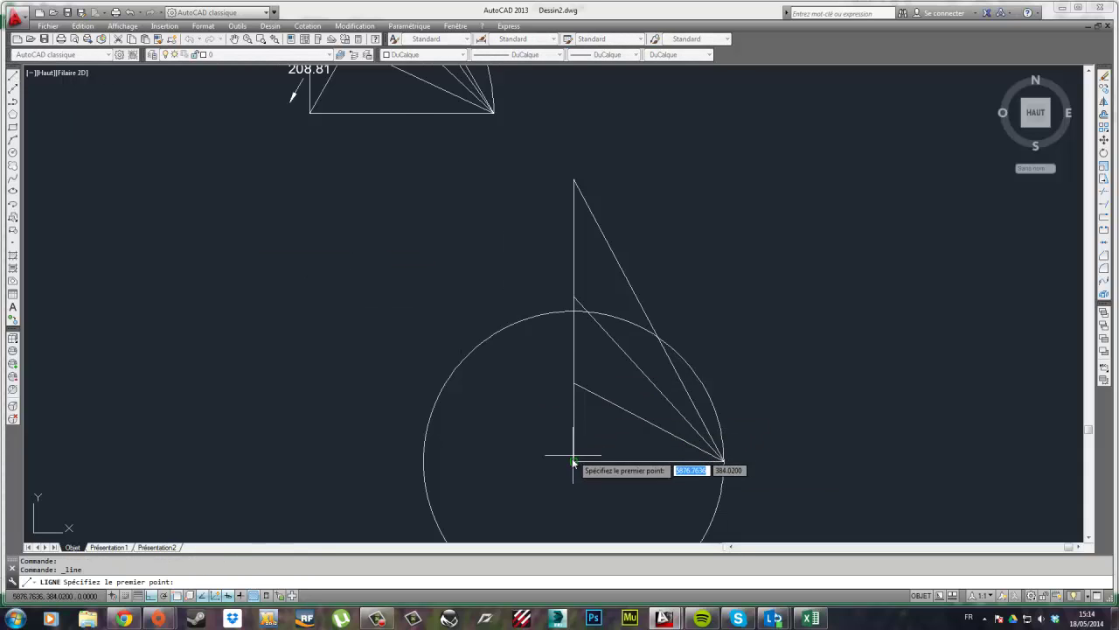
left_click(574, 461)
left_click(658, 336)
scroll(689, 383, "down", 2)
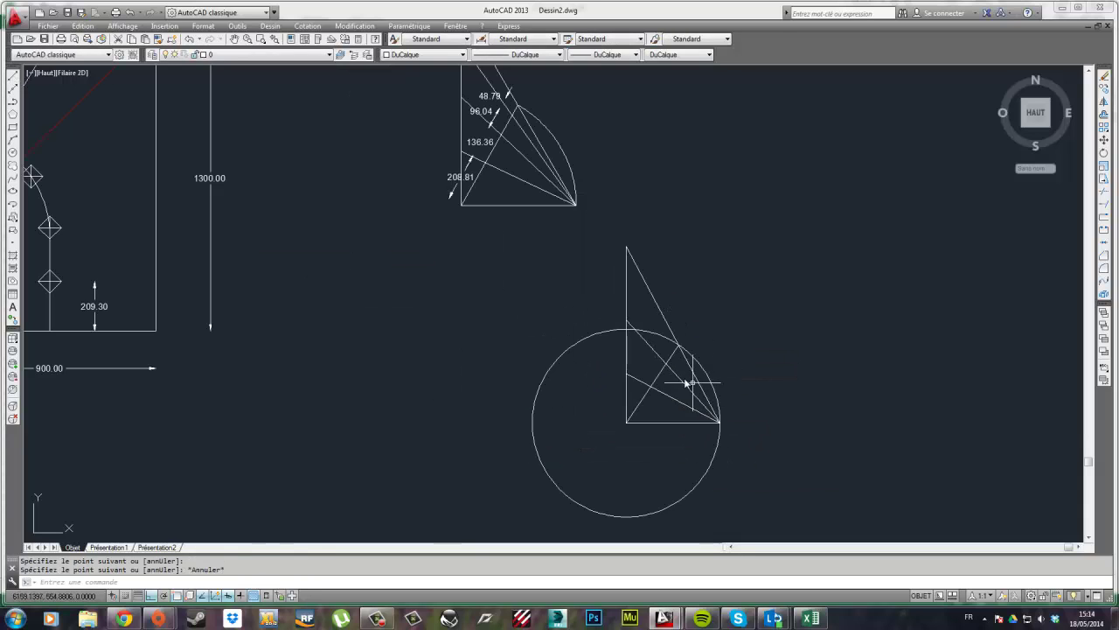
scroll(768, 532, "up", 2)
key("Escape")
Trim the circle to the arc between the hypotenuse and the base's right end, and erase the leftover piece
middle_click_drag(776, 498, 691, 357)
left_click(753, 429)
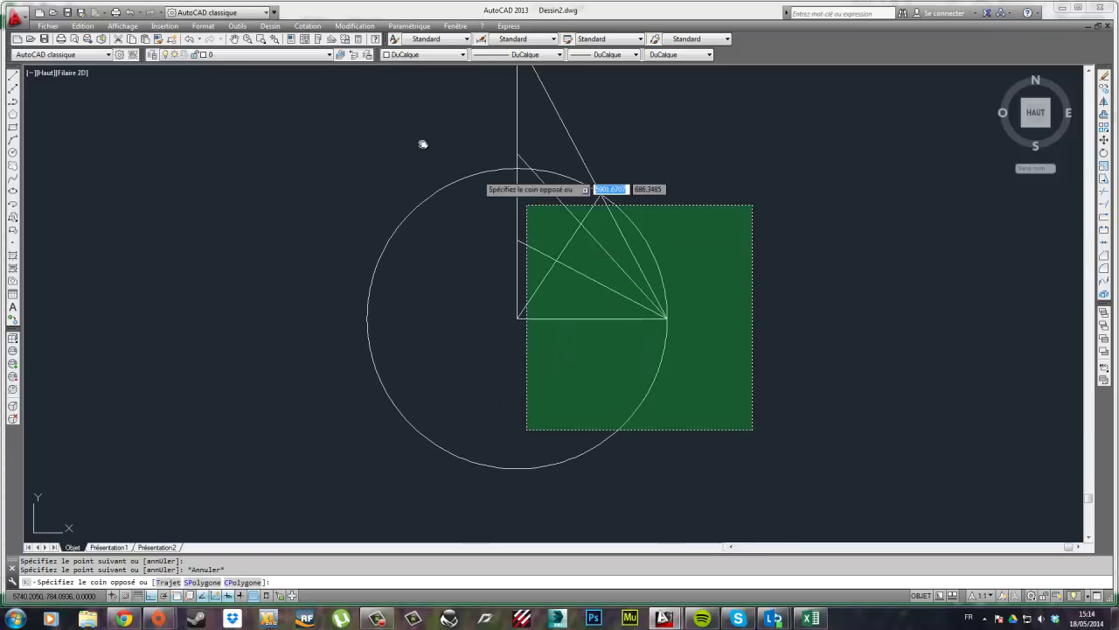
left_click(390, 133)
left_click(1103, 191)
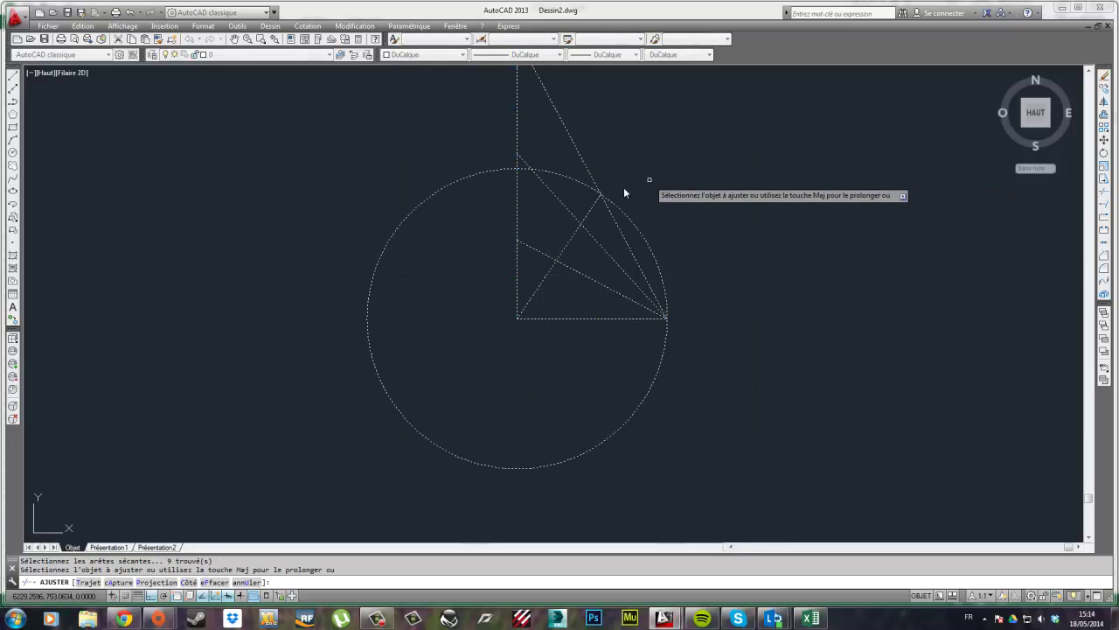
left_click(581, 185)
left_click(662, 385)
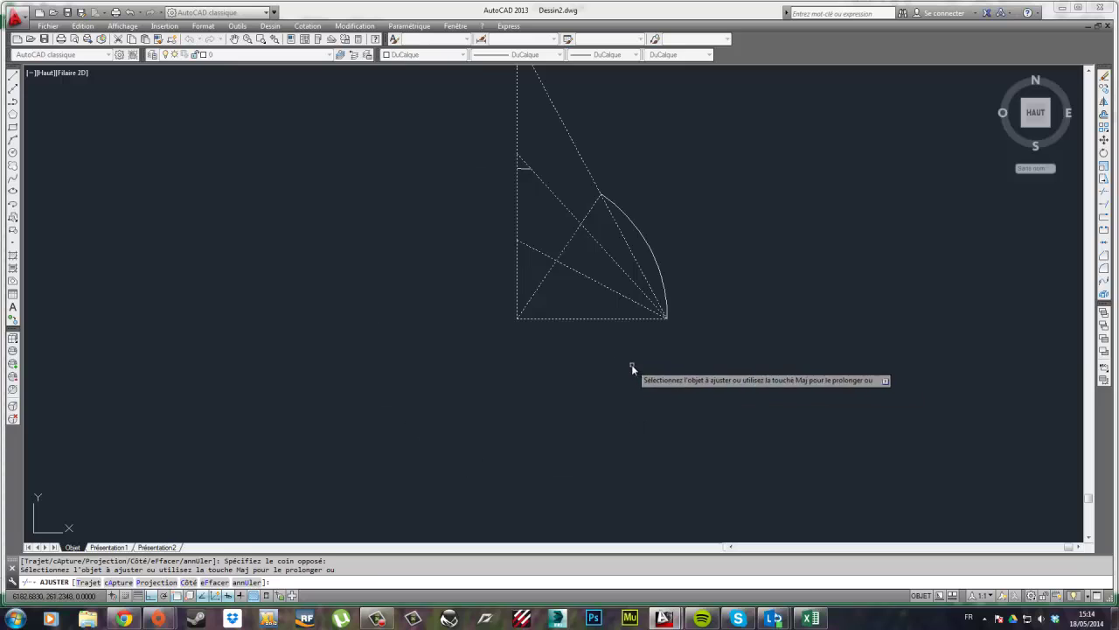
left_click(555, 218)
scroll(530, 171, "up", 2)
left_click(527, 170)
key("Escape")
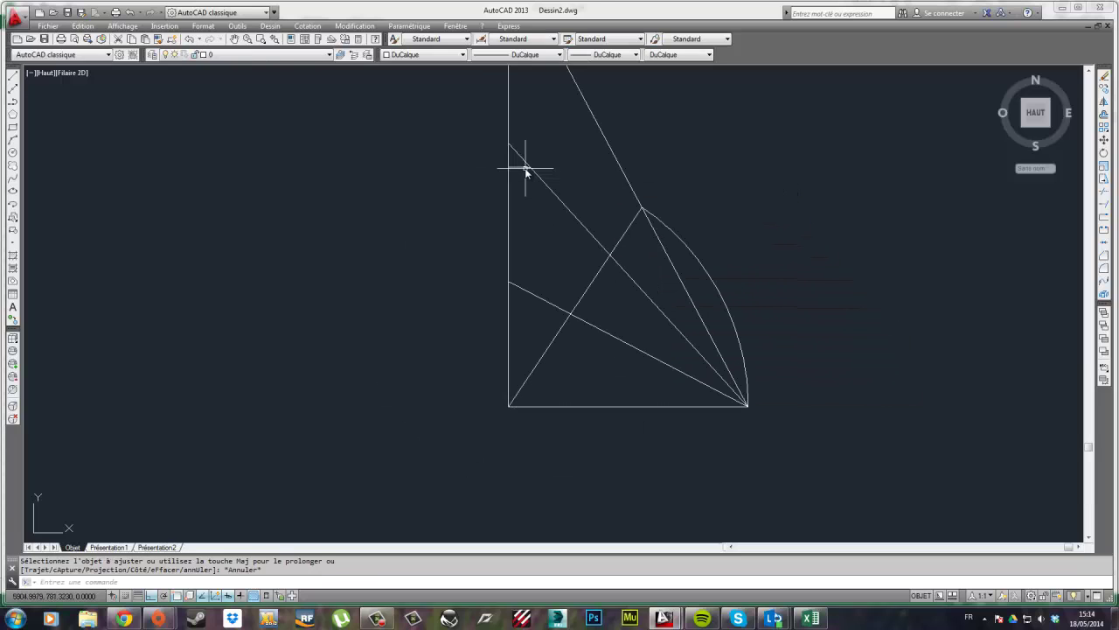
left_click(525, 167)
key("Delete")
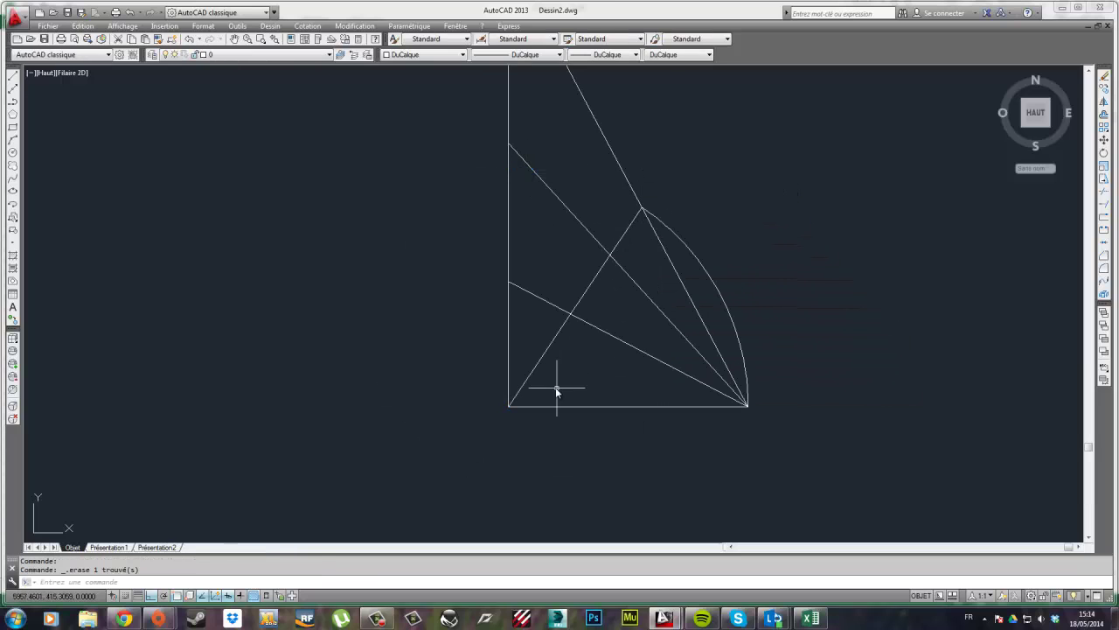
Add an aligned dimension to the uppermost segment of the slanted line in the second triangle
scroll(576, 328, "down", 2)
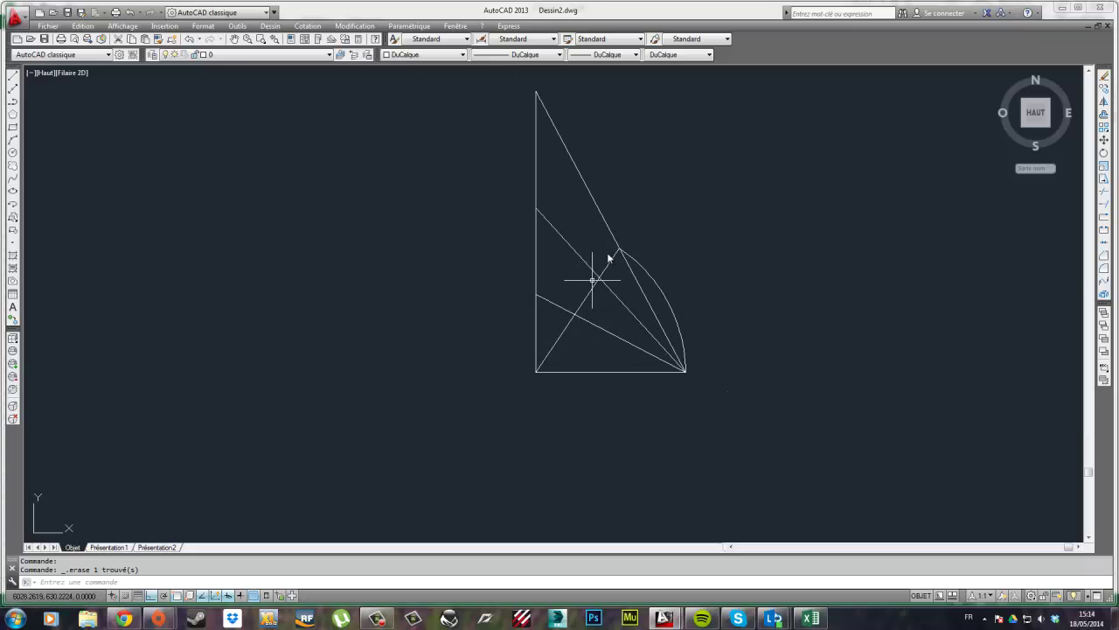
left_click(307, 26)
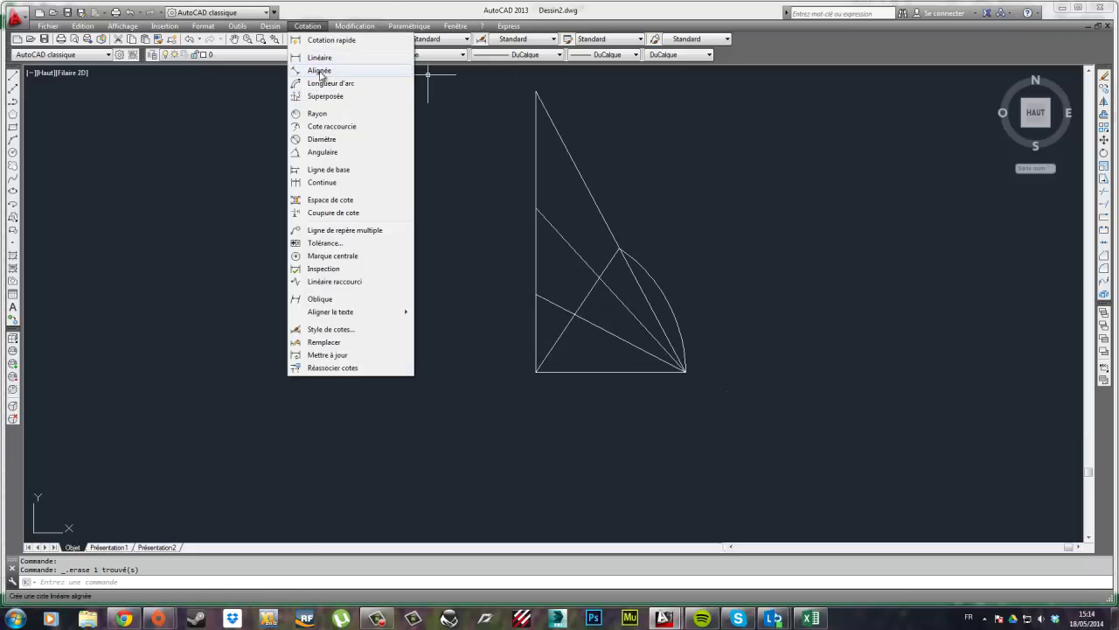
left_click(320, 74)
left_click(618, 252)
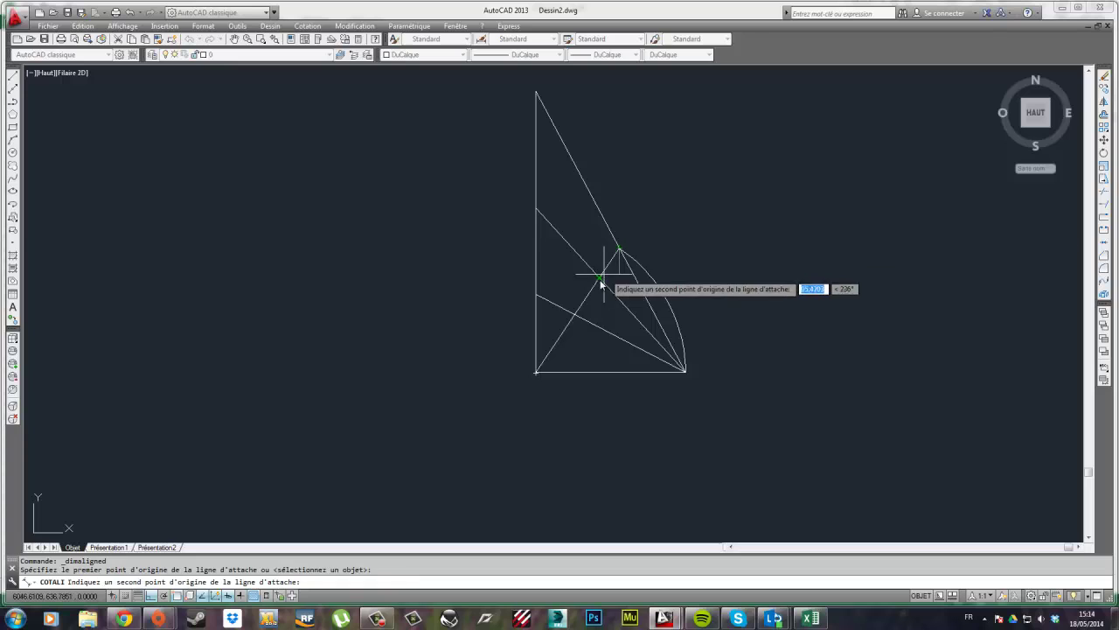
left_click(599, 280)
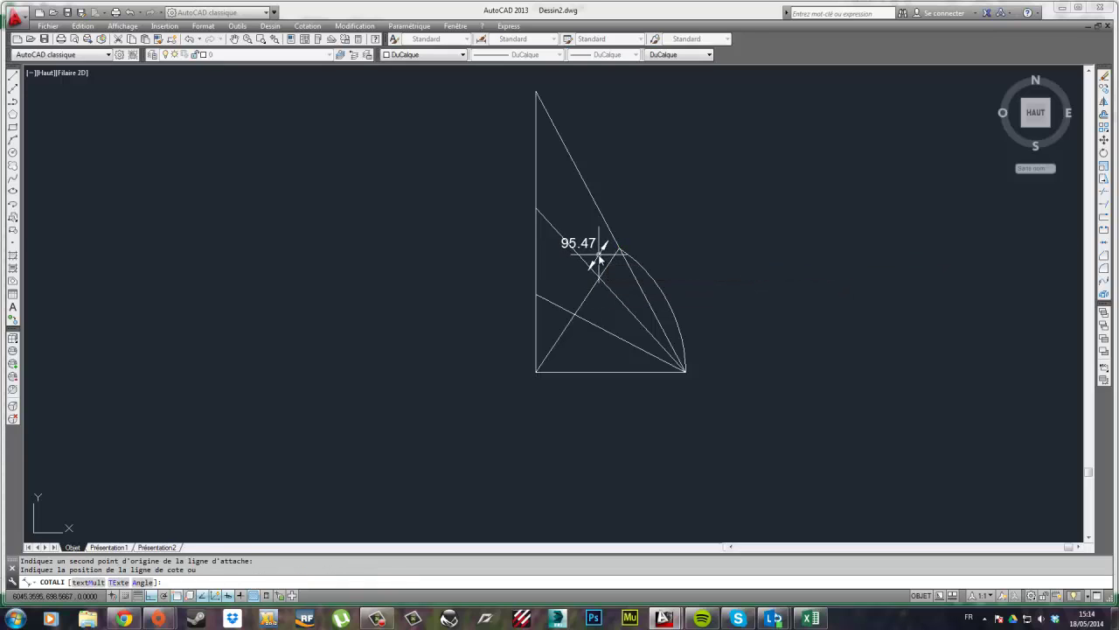
left_click(599, 256)
Continue the dimension chain over the two lower segments of the slanted line, down to the triangle's corner
left_click(306, 26)
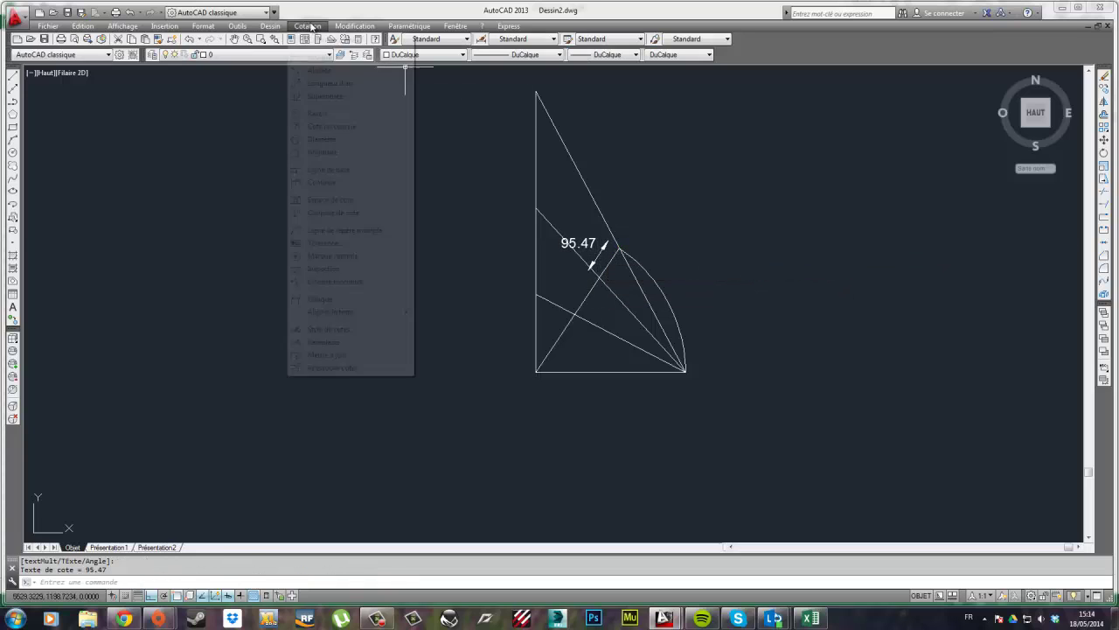
left_click(347, 182)
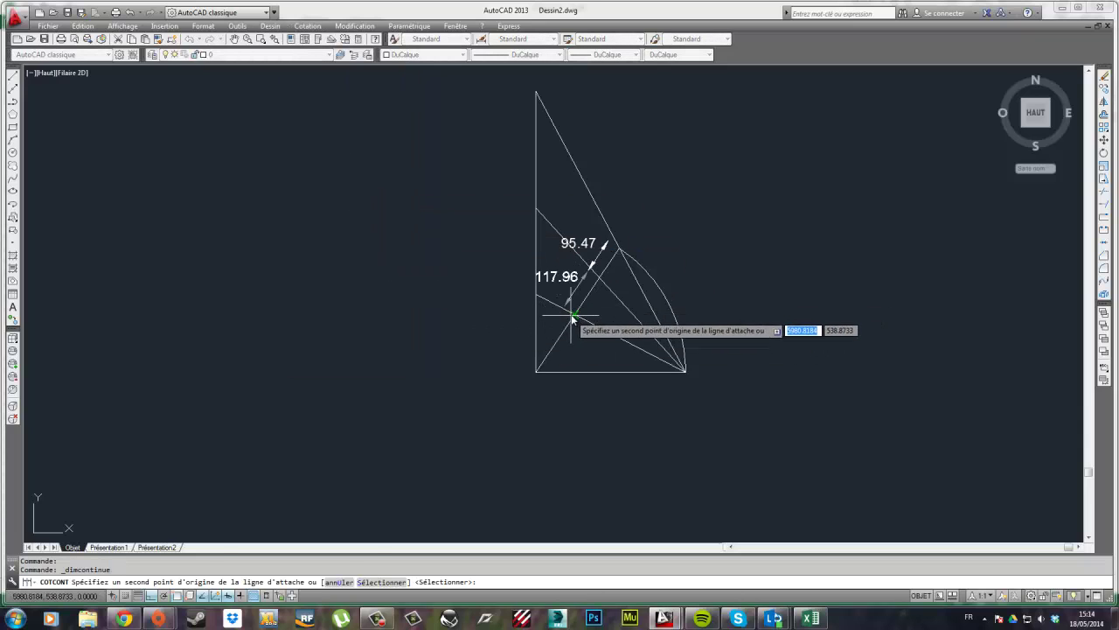
left_click(537, 295)
left_click(537, 377)
key("Escape")
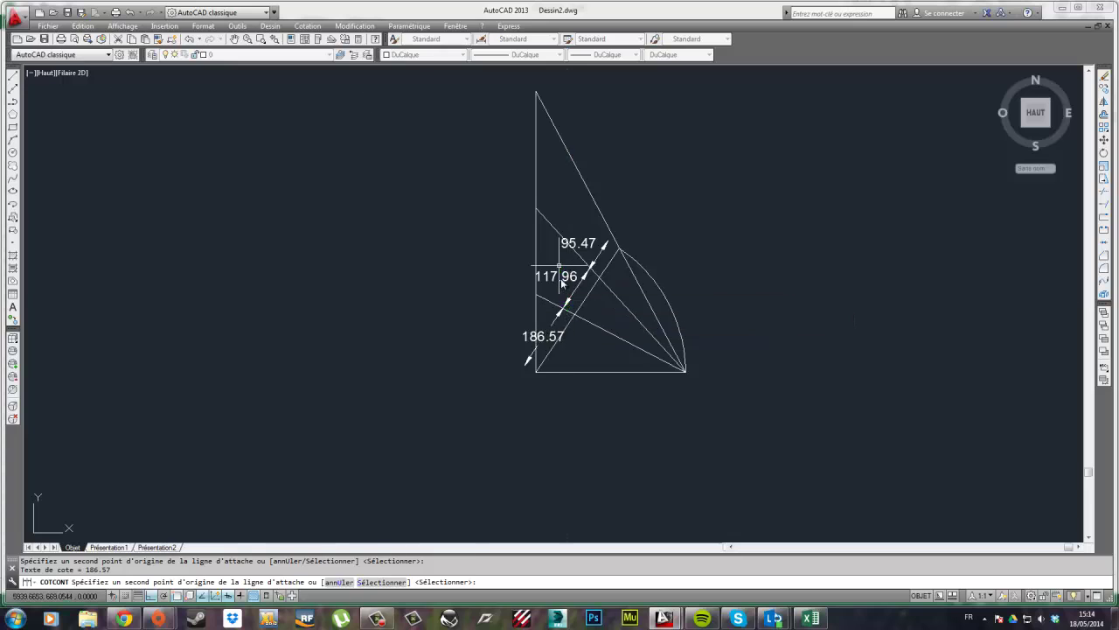
Make the balance layer current and draw a horizontal tick line 70 long beside the stair's 400 edge
scroll(584, 348, "down", 2)
scroll(485, 321, "up", 6)
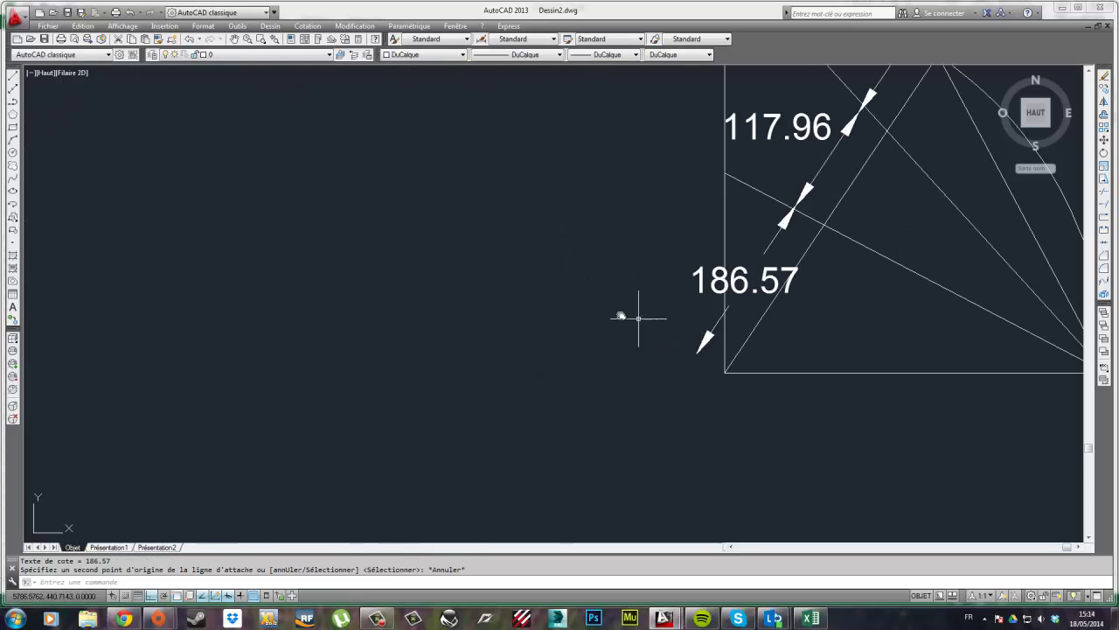
scroll(638, 318, "down", 3)
scroll(504, 335, "down", 2)
middle_click_drag(230, 275, 464, 306)
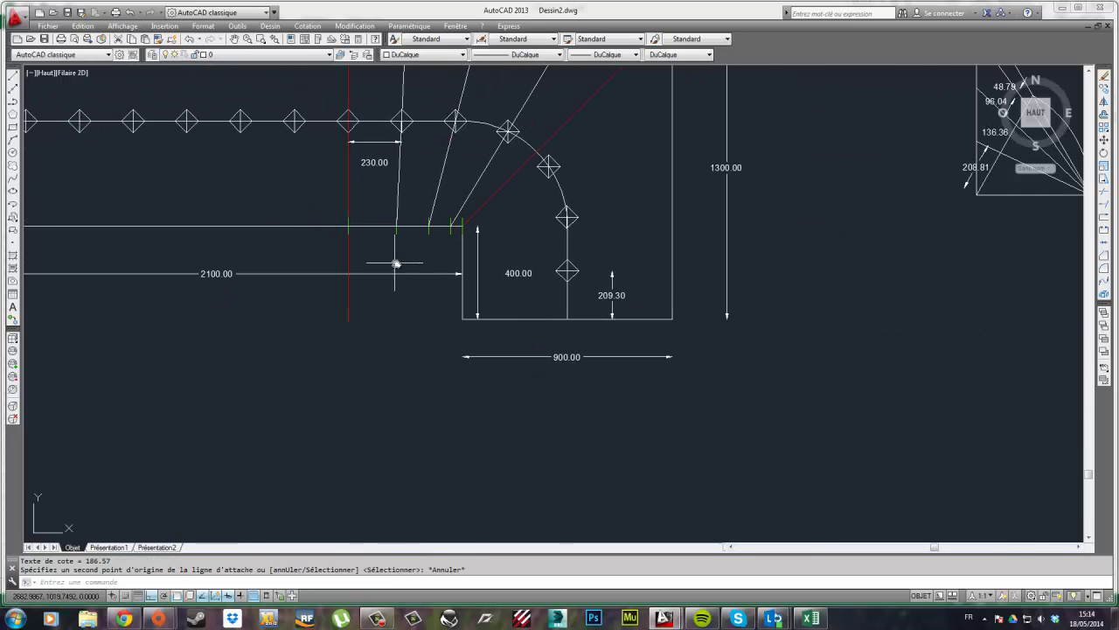
scroll(429, 262, "up", 4)
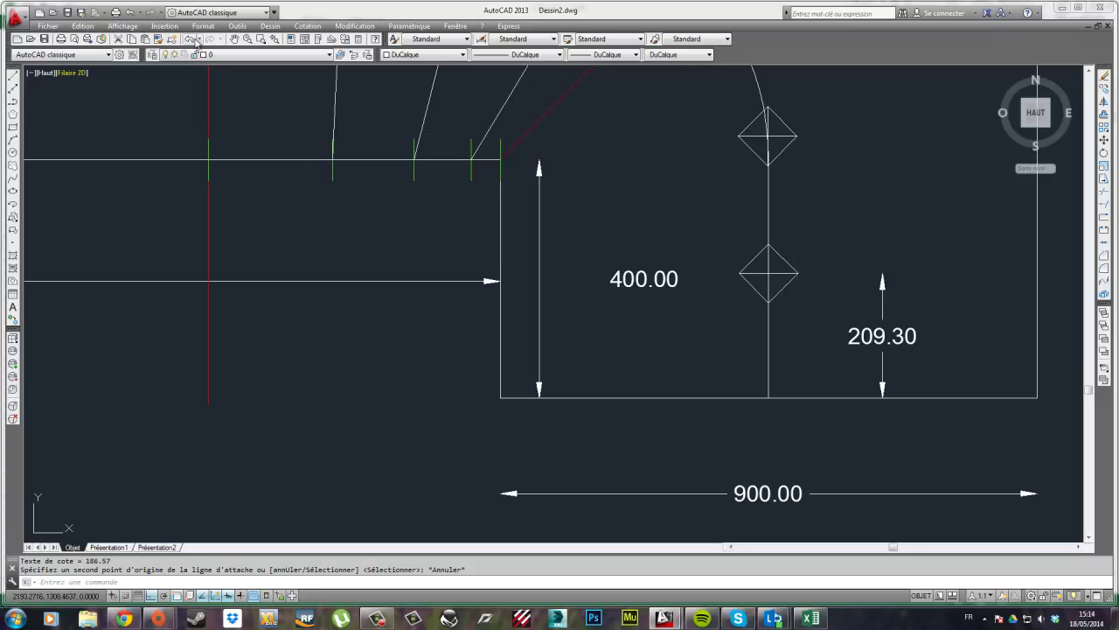
left_click(262, 54)
left_click(245, 80)
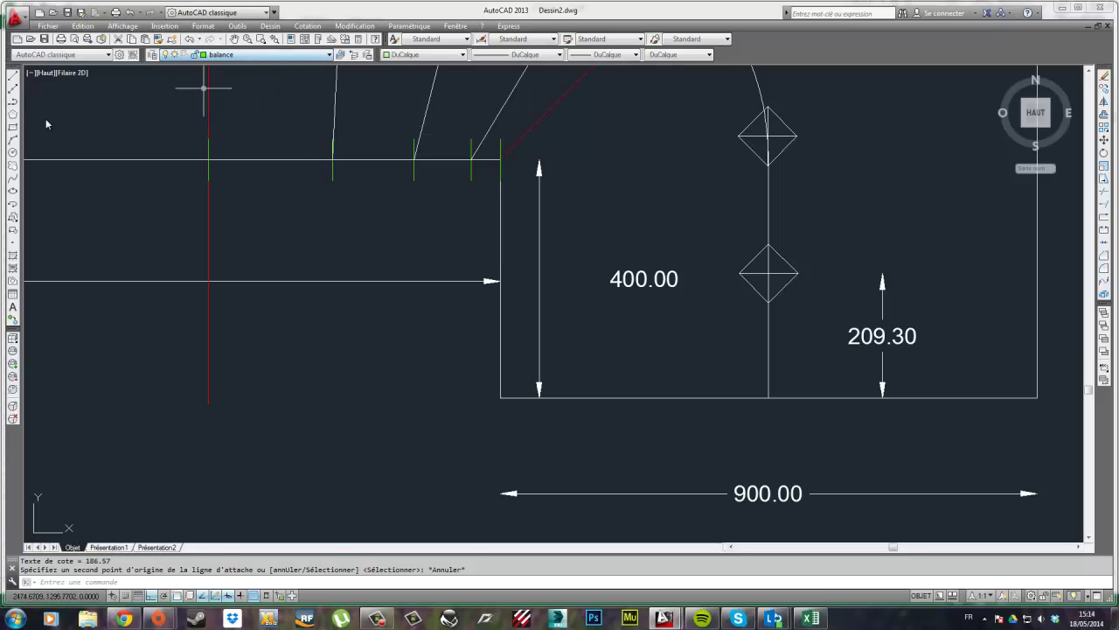
left_click(12, 76)
left_click(273, 340)
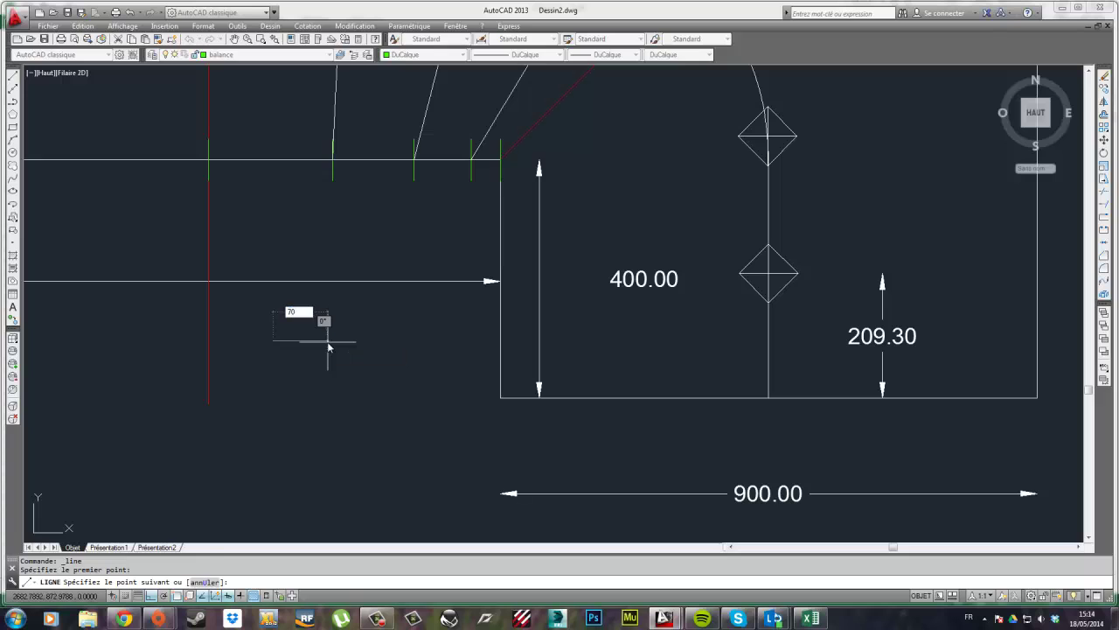
key("Return")
key("Escape")
Move the horizontal tick by its midpoint onto the lower end of the 400 edge
left_click(389, 360)
left_click(280, 324)
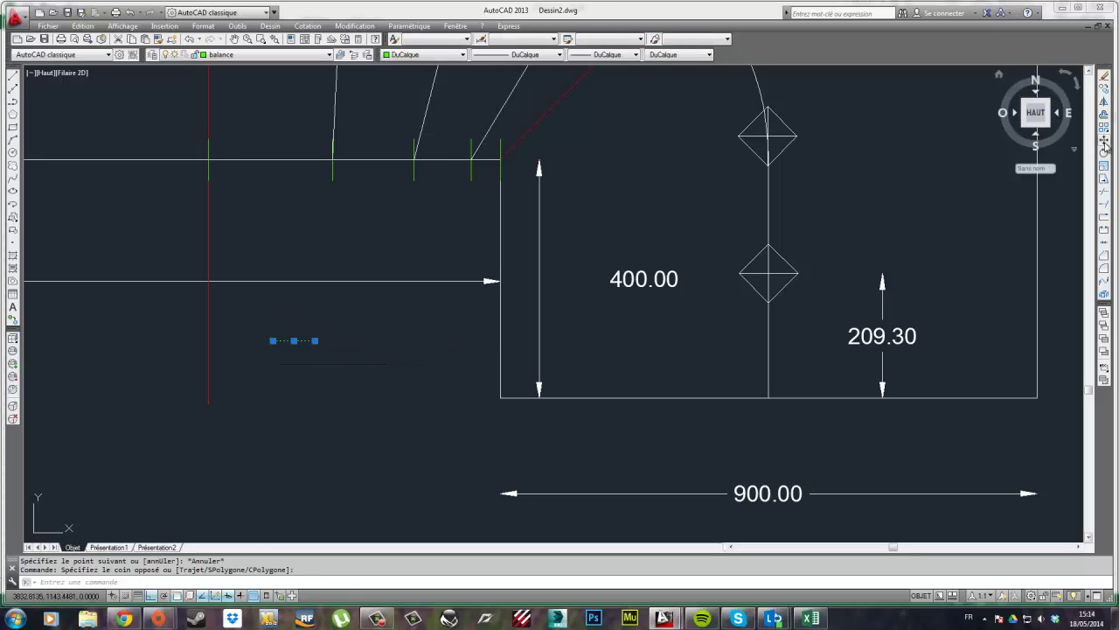
left_click(1105, 142)
left_click(294, 341)
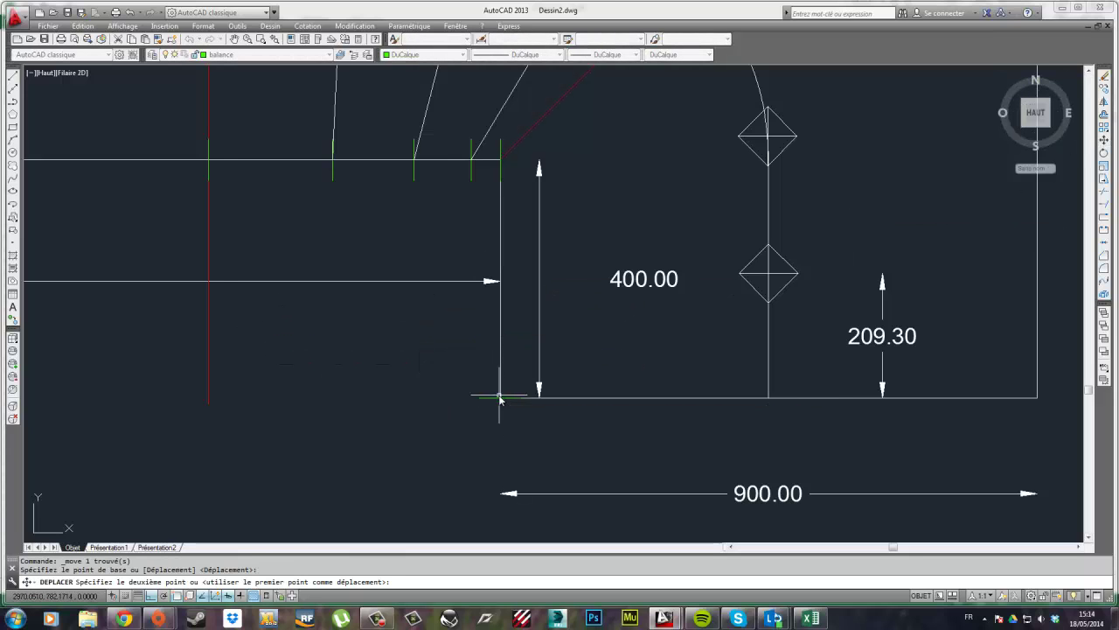
left_click(500, 398)
key("Escape")
Offset the tick at the lower end of the 400 edge upward by 186.57
left_click(494, 403)
left_click(486, 392)
scroll(505, 394, "down", 4)
middle_click_drag(798, 359, 461, 390)
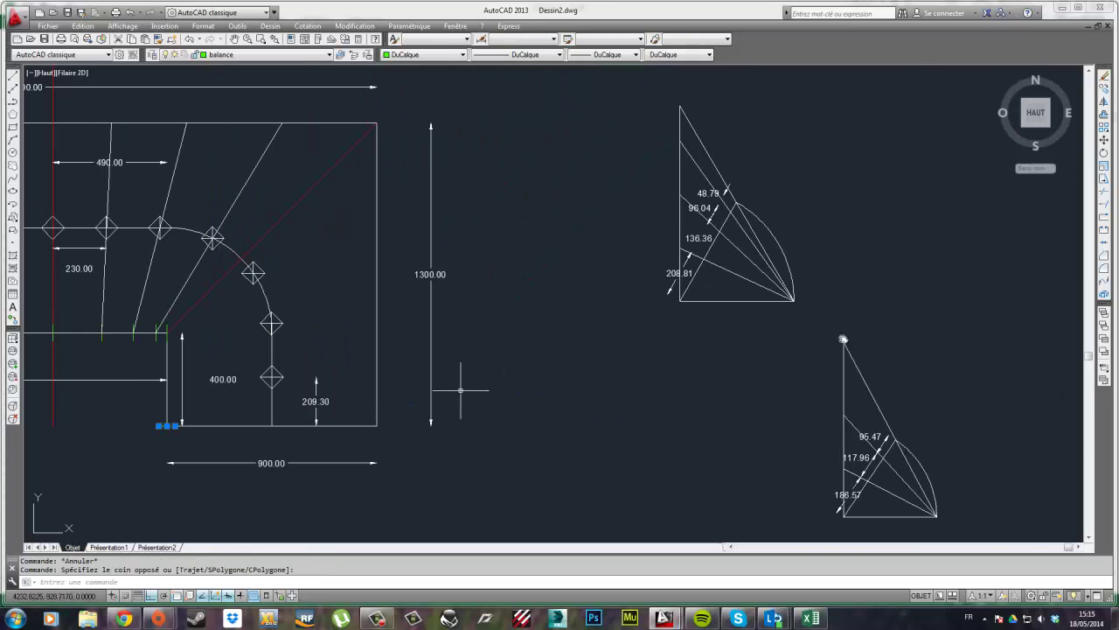
left_click(1105, 114)
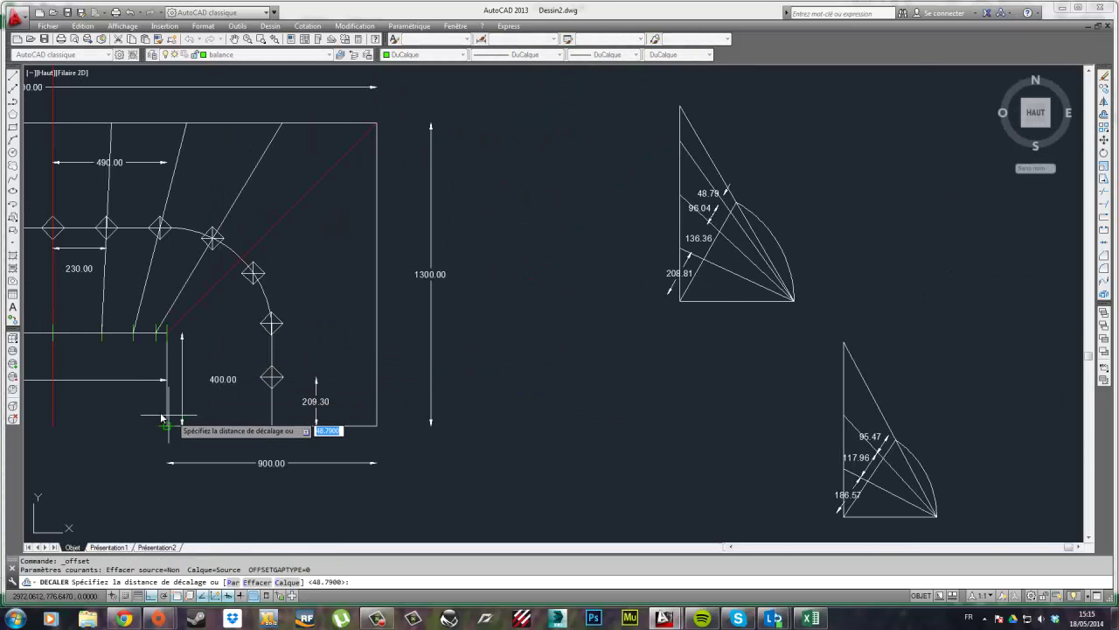
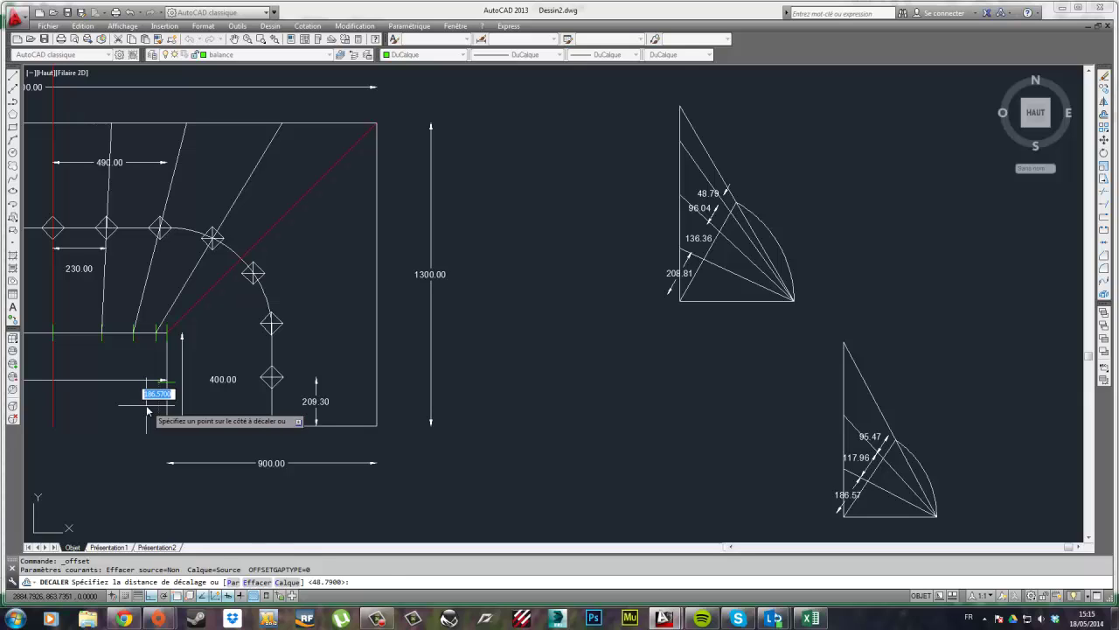
key("Return")
left_click(200, 345)
scroll(179, 371, "up", 4)
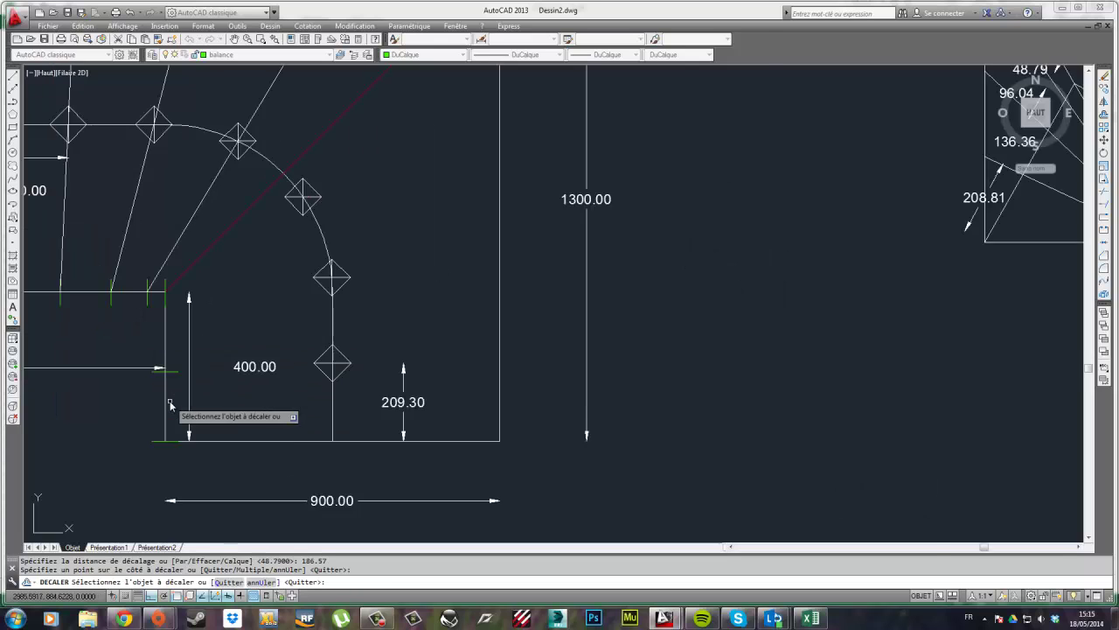
scroll(187, 387, "down", 4)
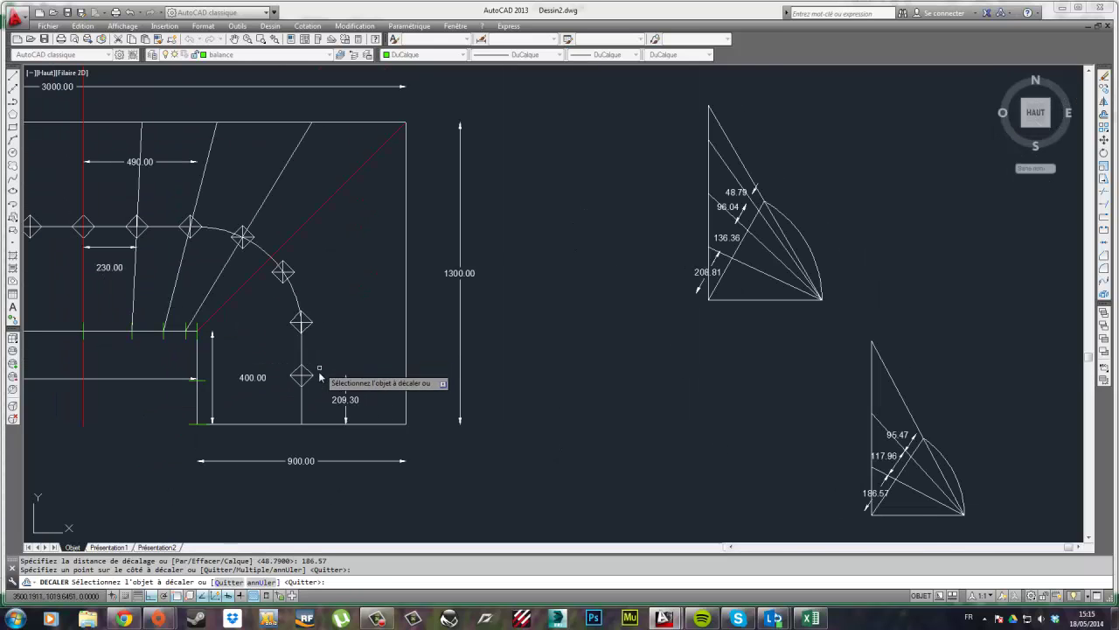
key("Escape")
Offset the second tick on the 400 edge upward by 117.96
right_click(246, 338)
left_click(288, 344)
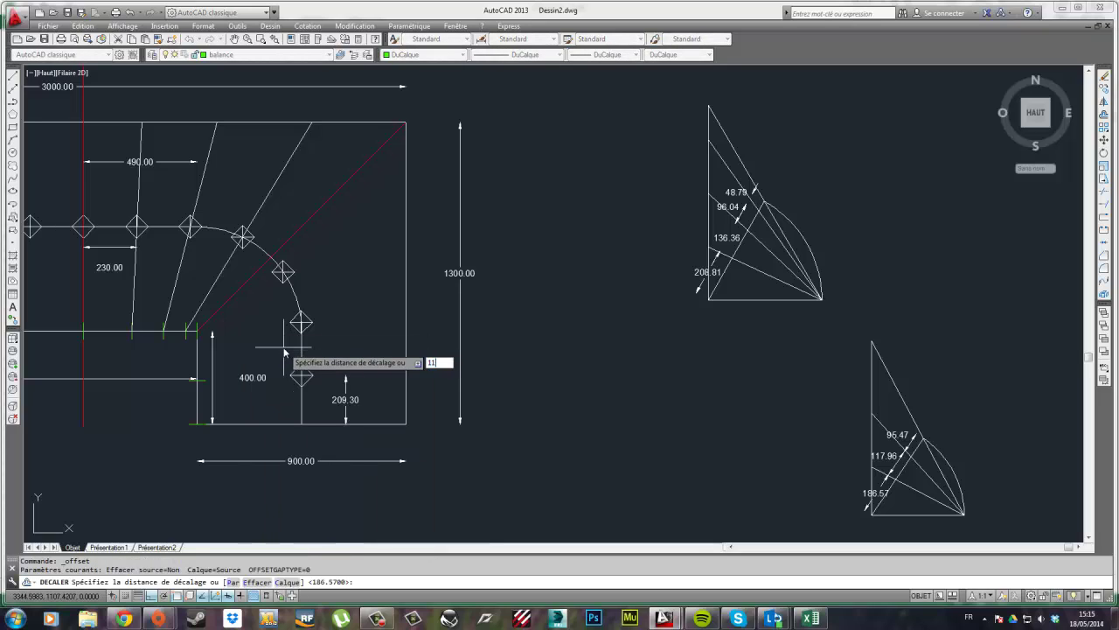
type("117.96")
key("Return")
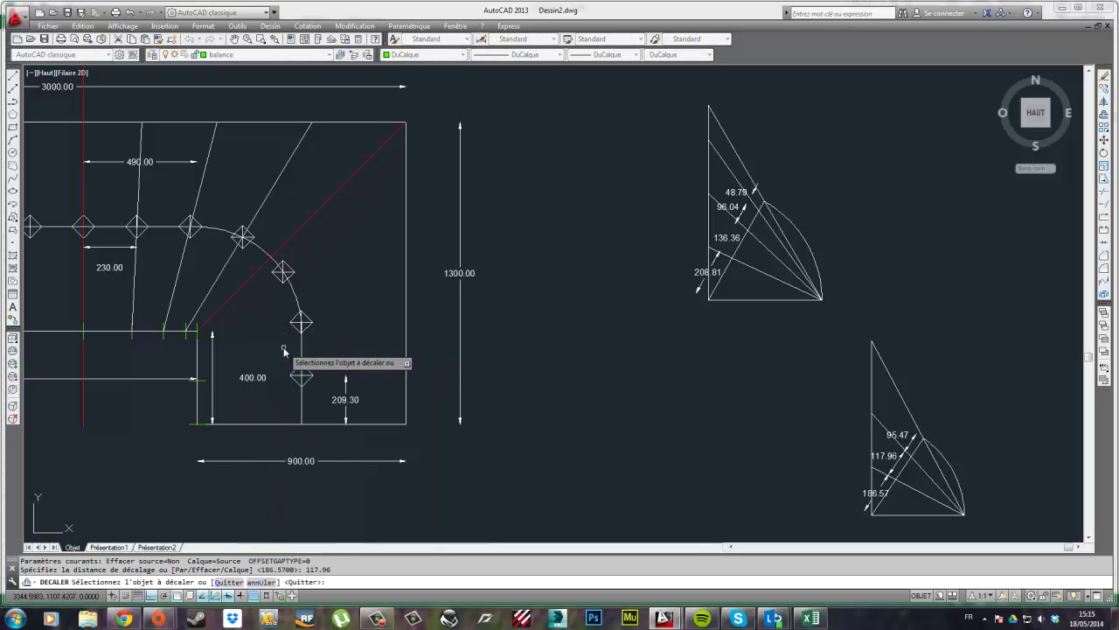
left_click(199, 379)
left_click(257, 330)
right_click(257, 330)
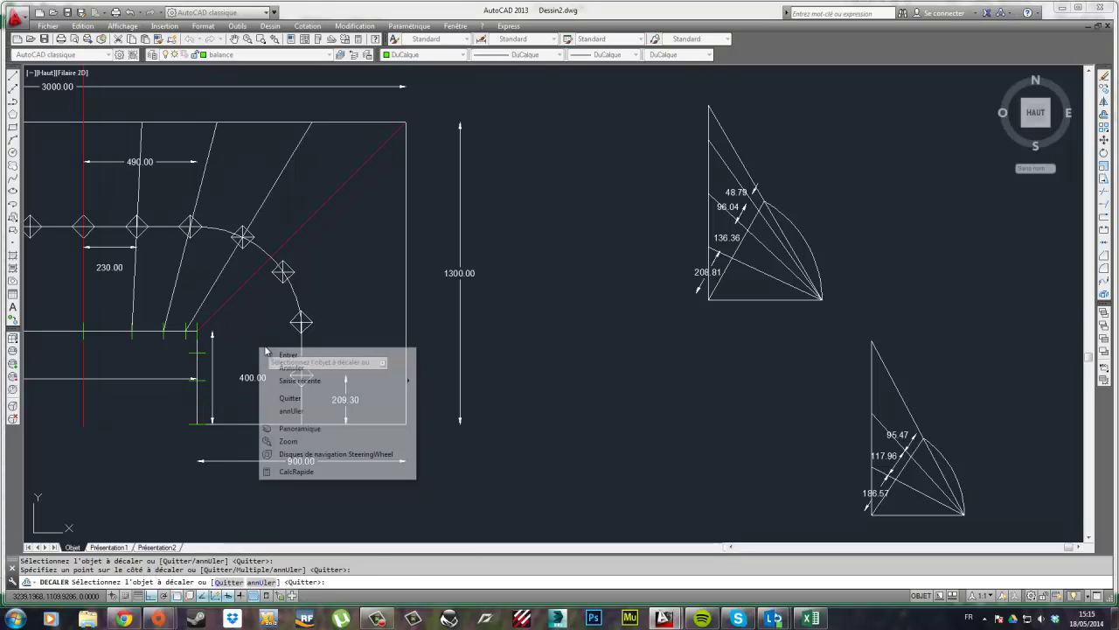
left_click(289, 354)
Offset the third tick on the 400 edge upward by 95.47
right_click(280, 352)
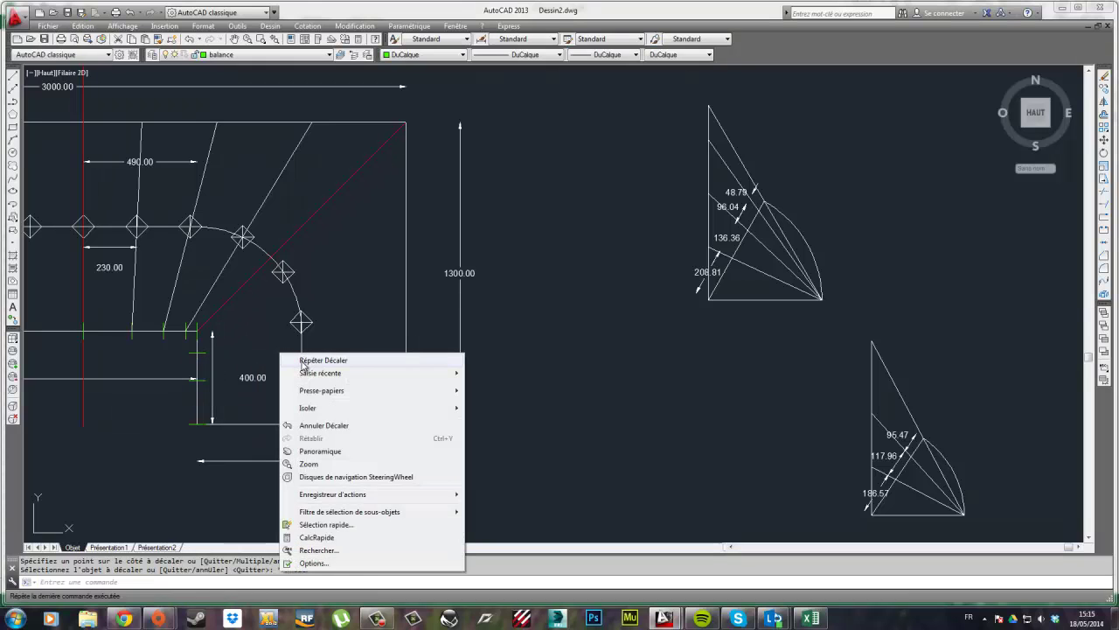
left_click(302, 360)
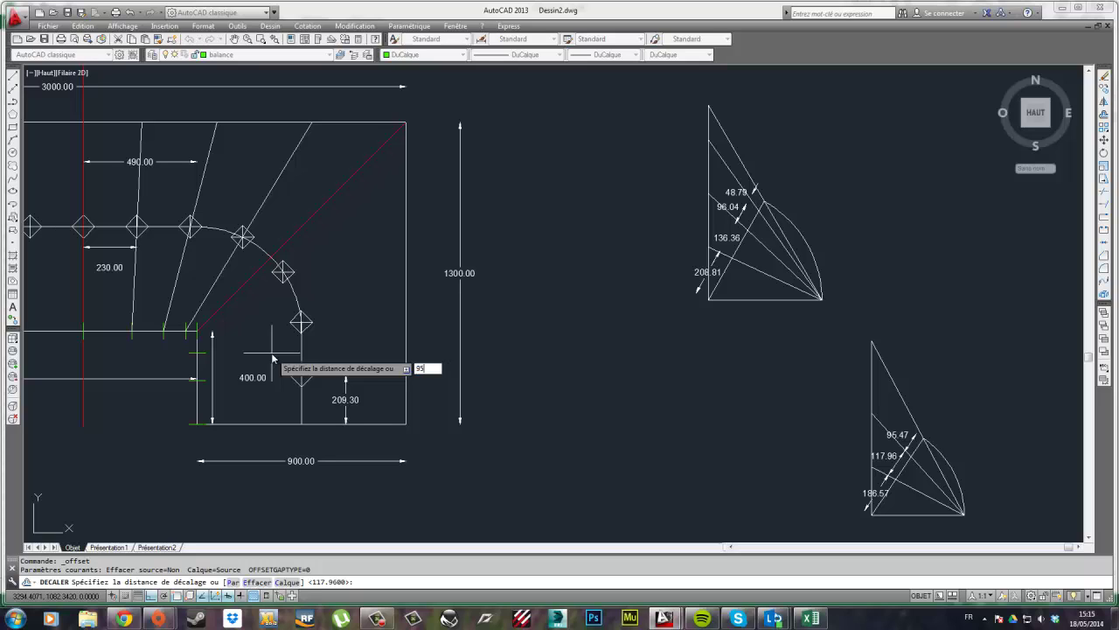
key("Return")
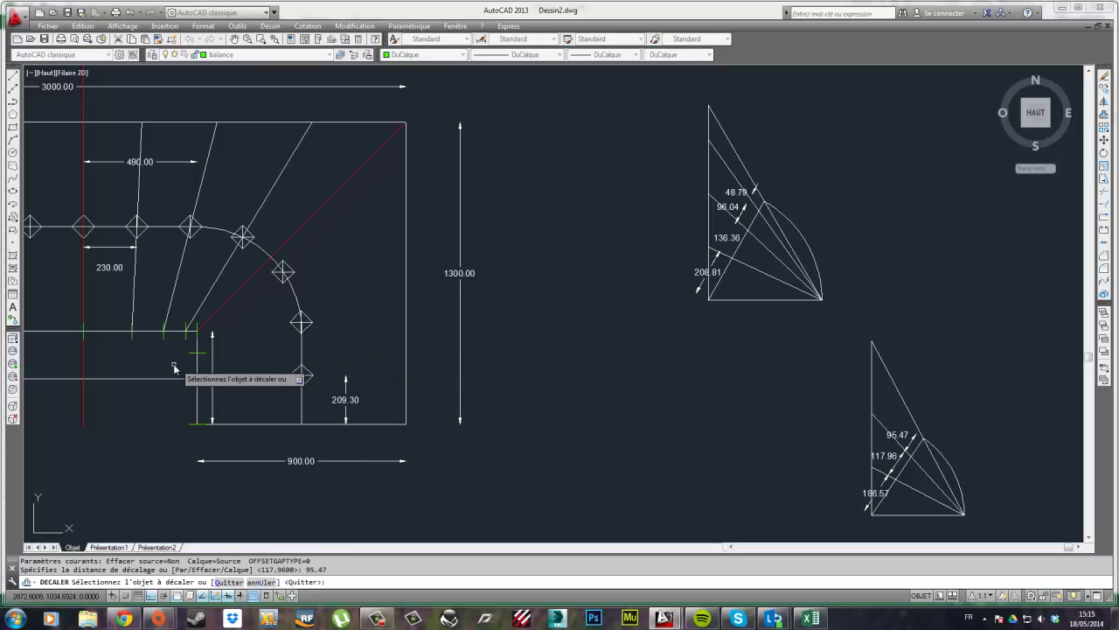
scroll(178, 362, "up", 4)
key("Escape")
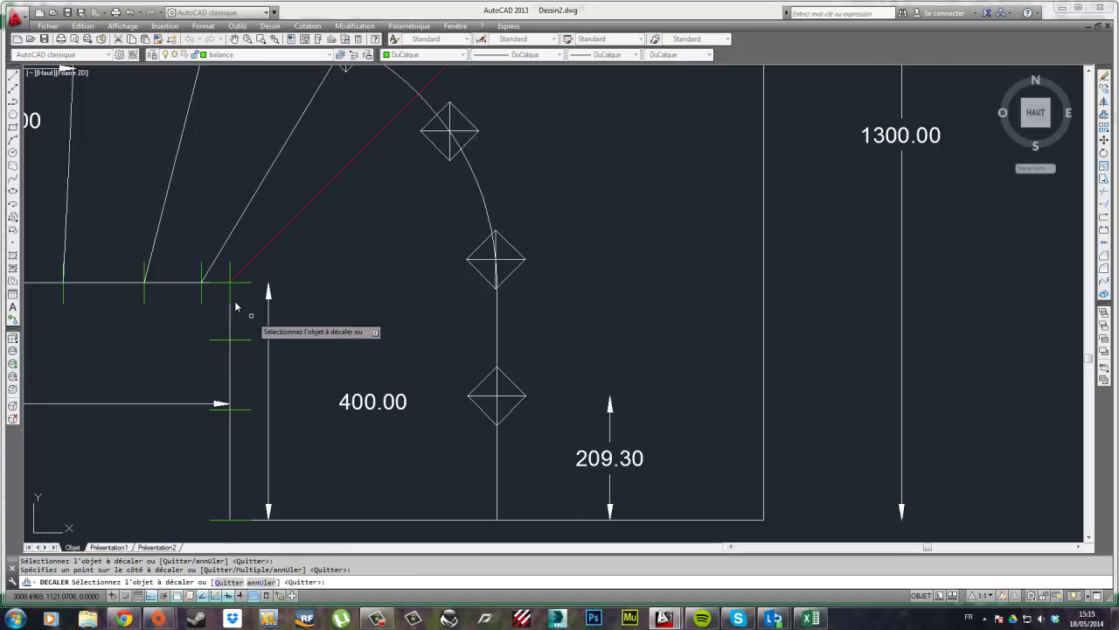
scroll(243, 305, "up", 3)
scroll(246, 307, "down", 3)
scroll(260, 320, "down", 4)
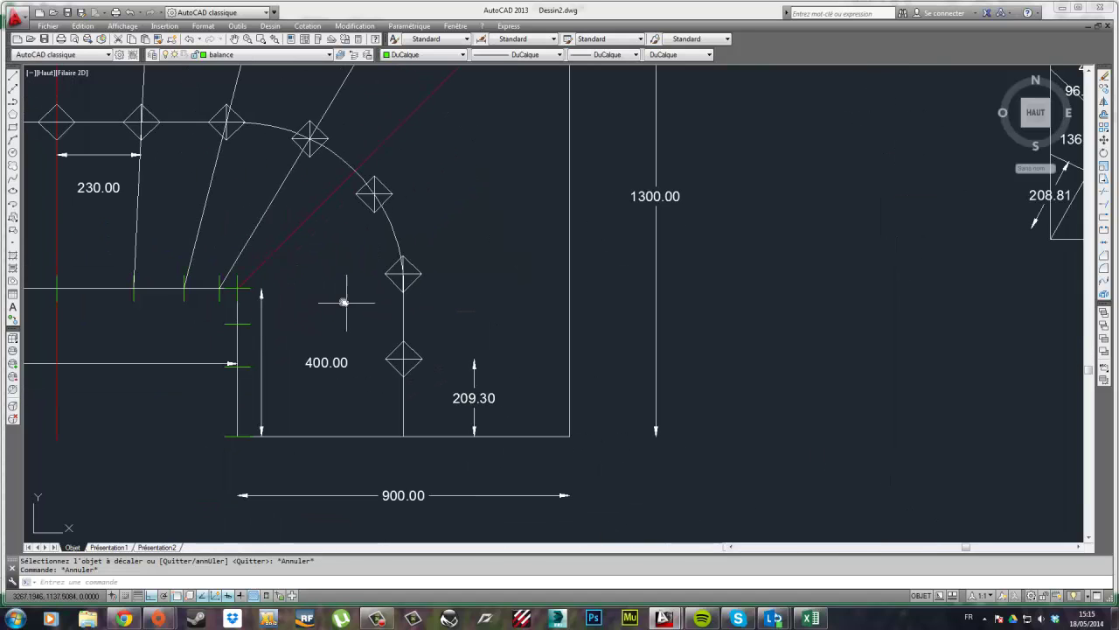
left_click(12, 77)
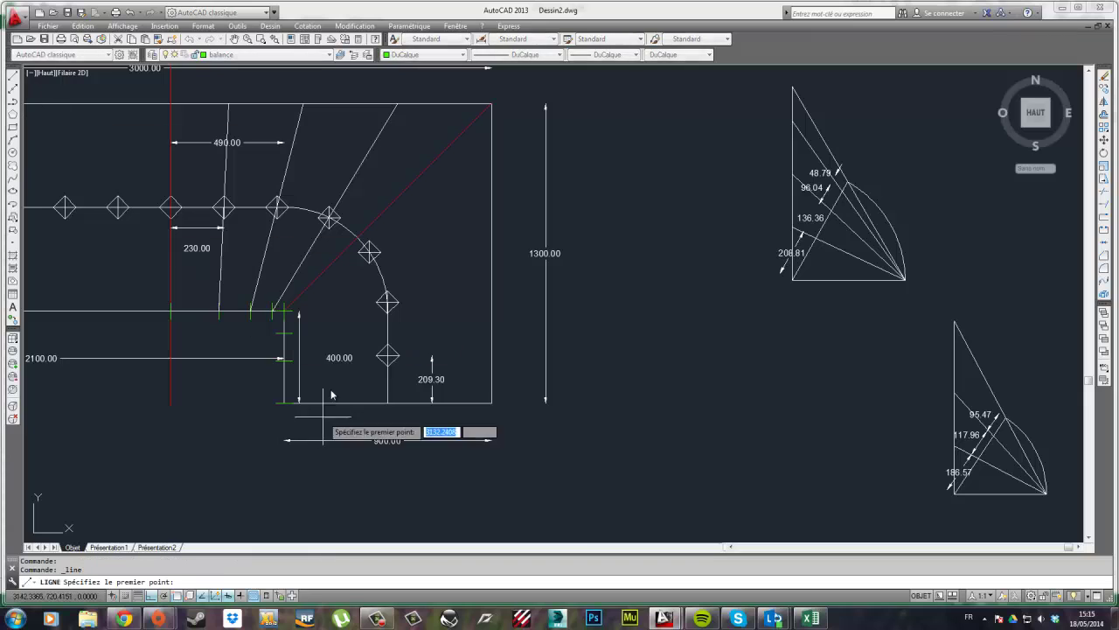
left_click(282, 358)
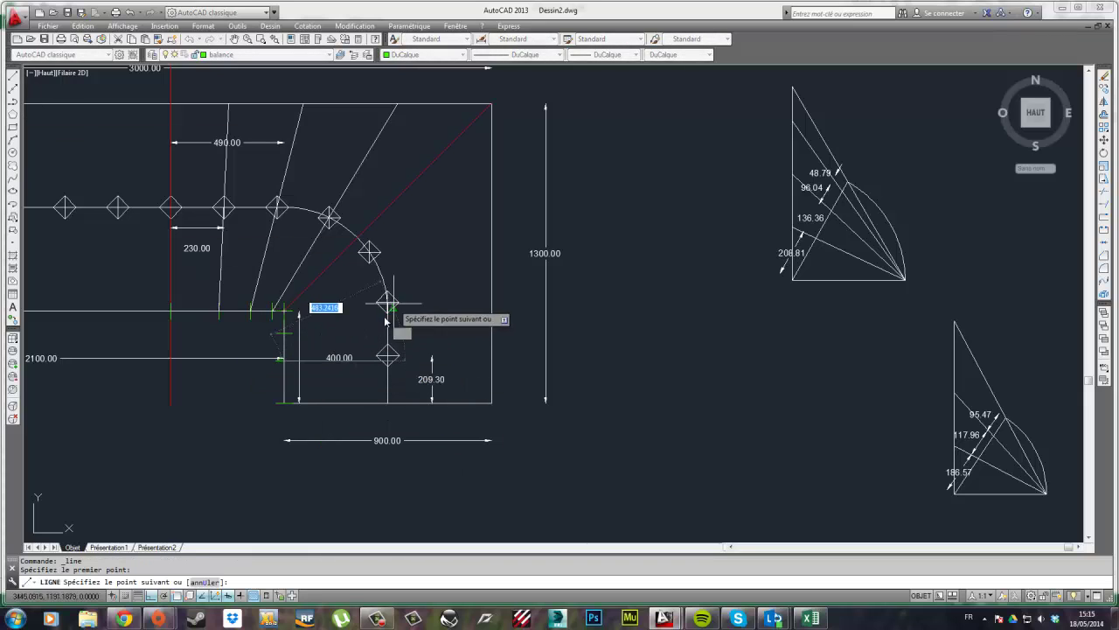
key("Escape")
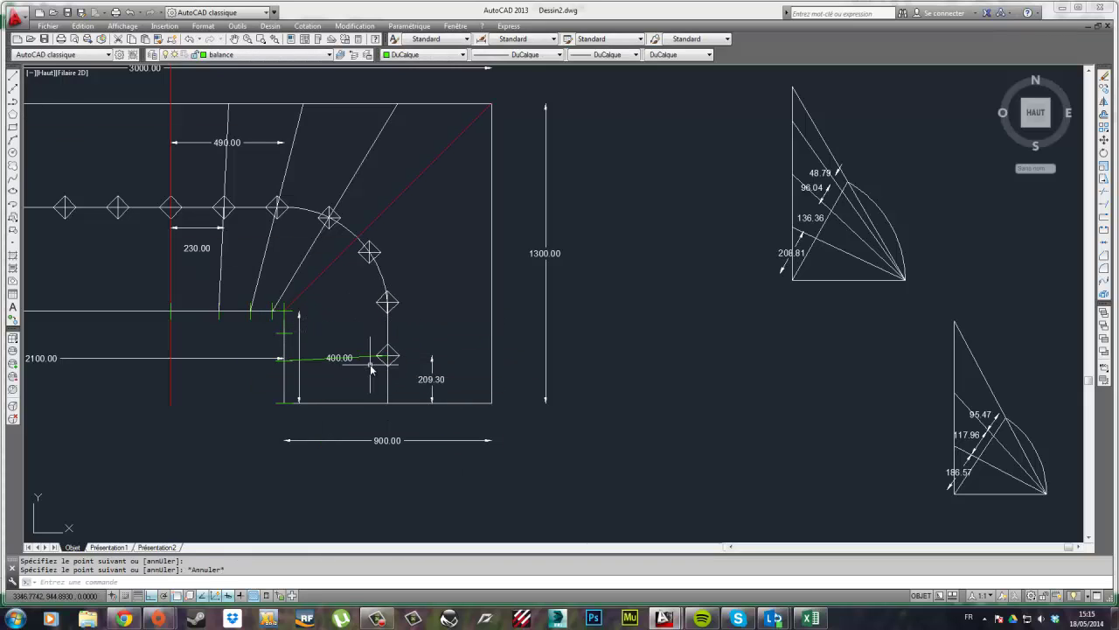
key("ctrl+z")
key("Escape")
key("Escape")
Make layer 0 current and draw a line from the second tick on the 400 edge to the lowest cross marker on the walking line
left_click(262, 54)
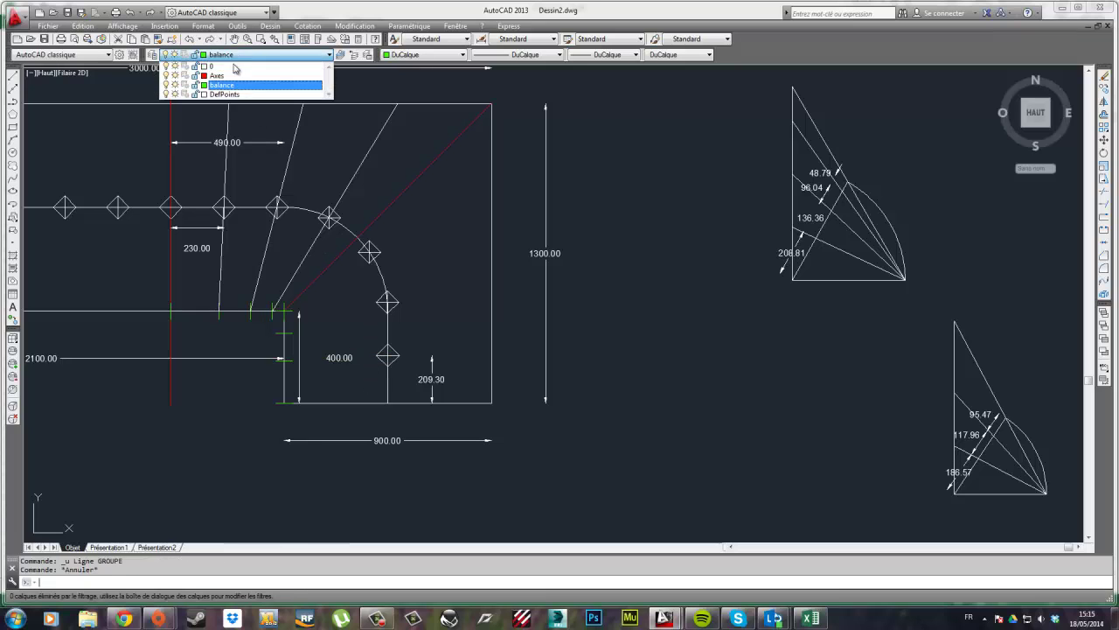
left_click(210, 67)
left_click(12, 77)
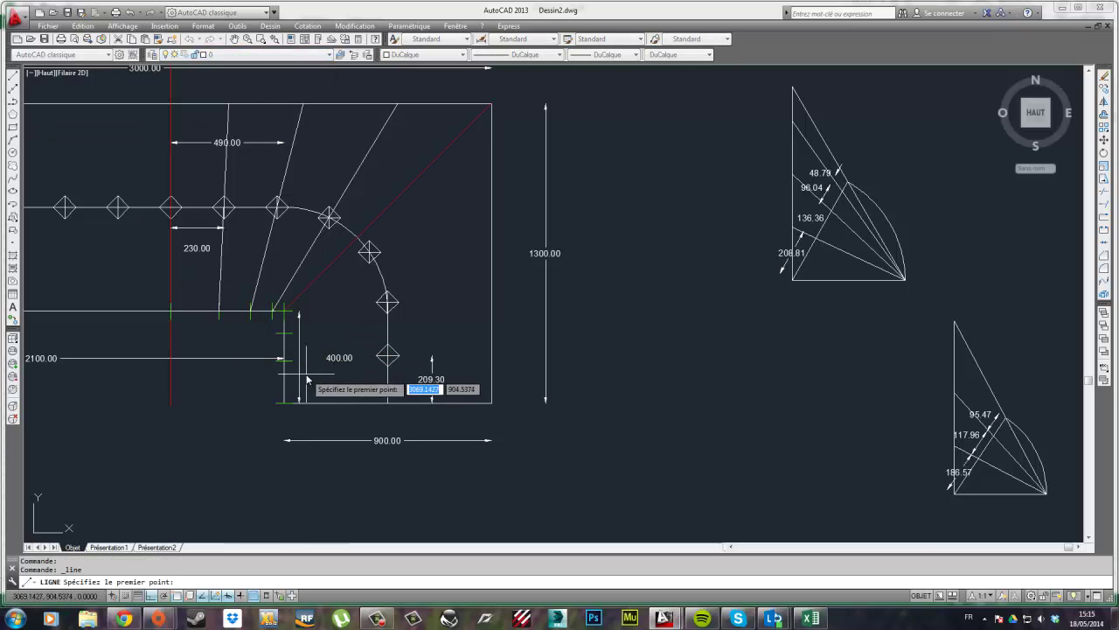
scroll(286, 362, "up", 4)
scroll(297, 367, "up", 4)
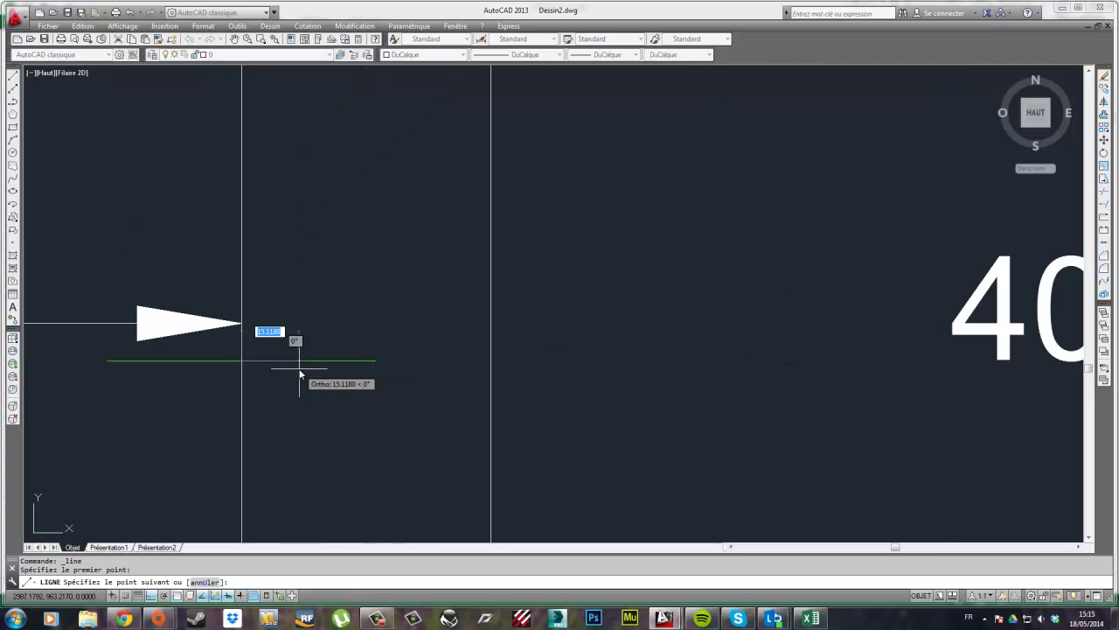
left_click(238, 324)
scroll(551, 322, "down", 1)
scroll(551, 322, "down", 2)
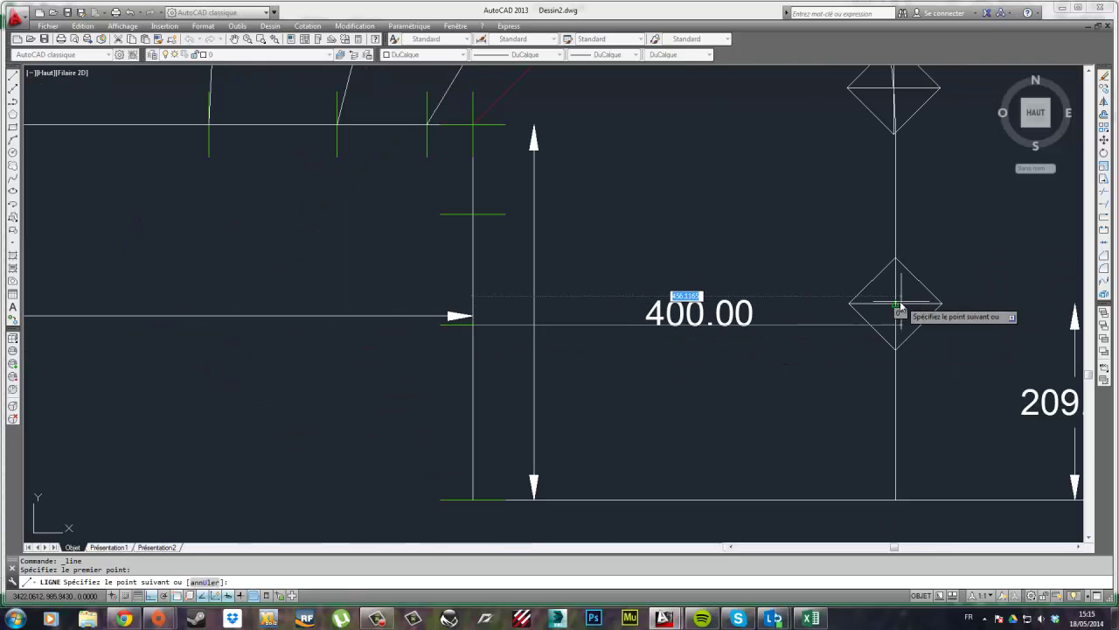
key("Escape")
Draw a step line from the third tick on the 400 edge to the second-lowest cross marker on the walking line
middle_click_drag(904, 310, 626, 438)
right_click(412, 348)
left_click(481, 357)
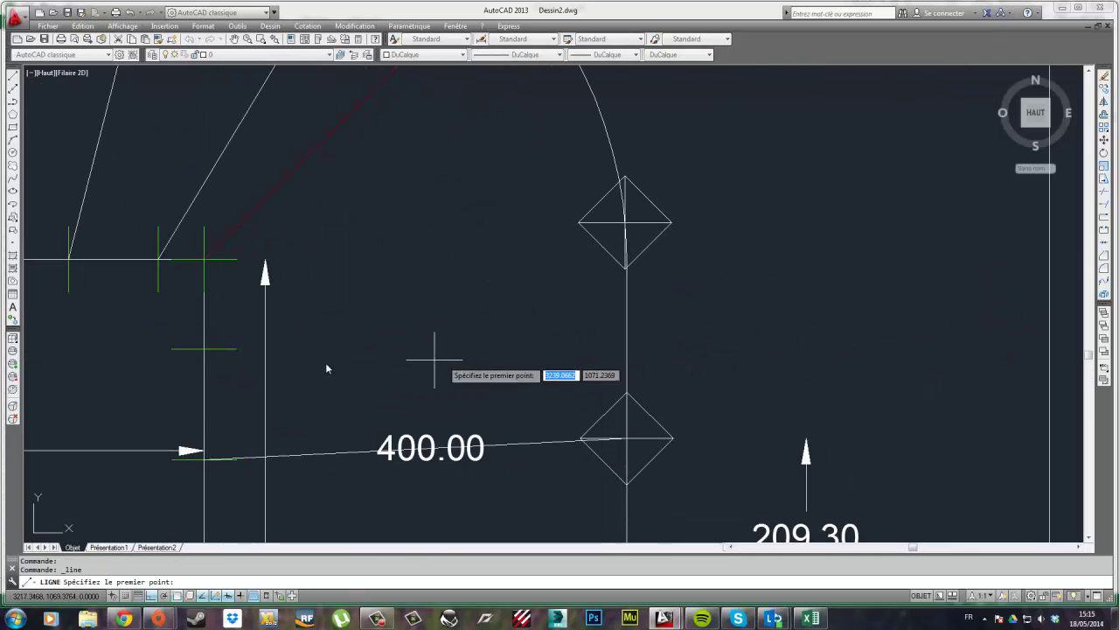
left_click(206, 350)
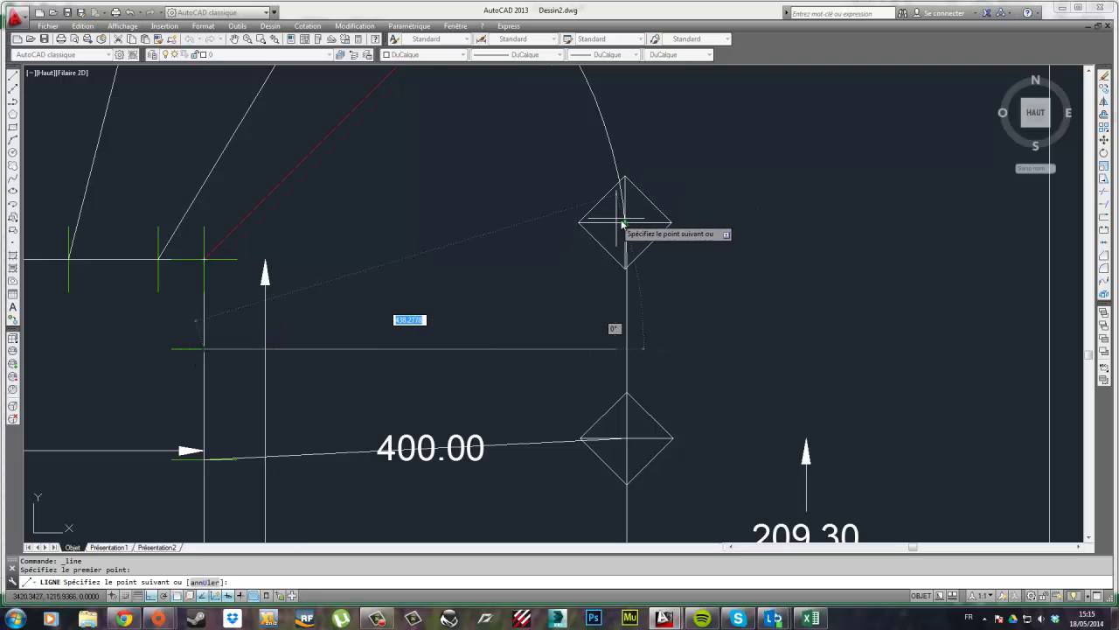
scroll(539, 245, "down", 5)
middle_click_drag(506, 244, 474, 258)
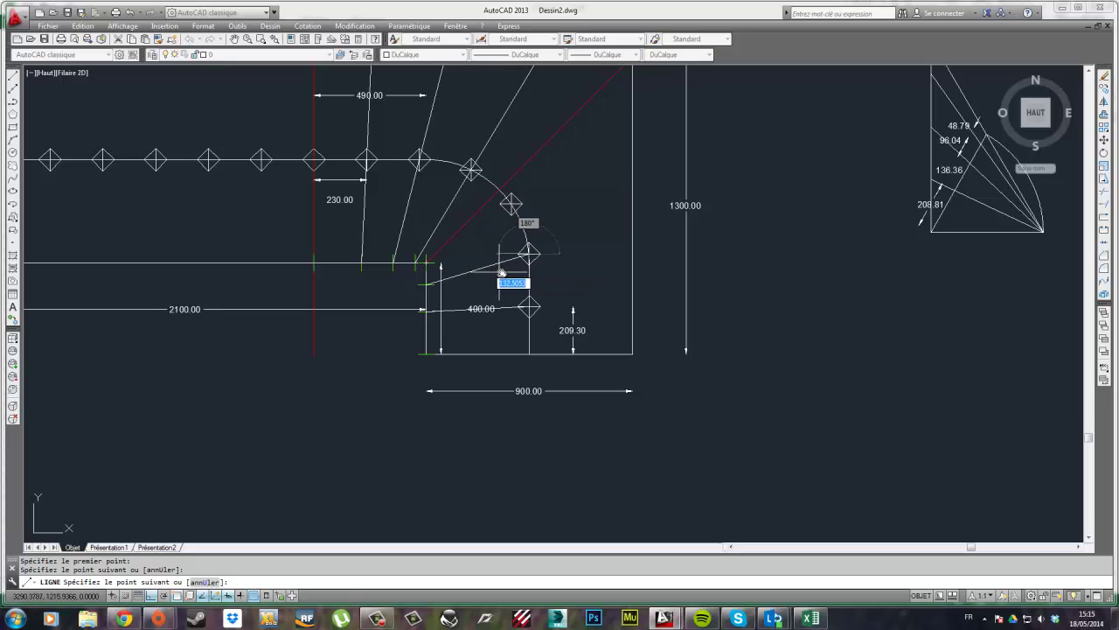
key("Escape")
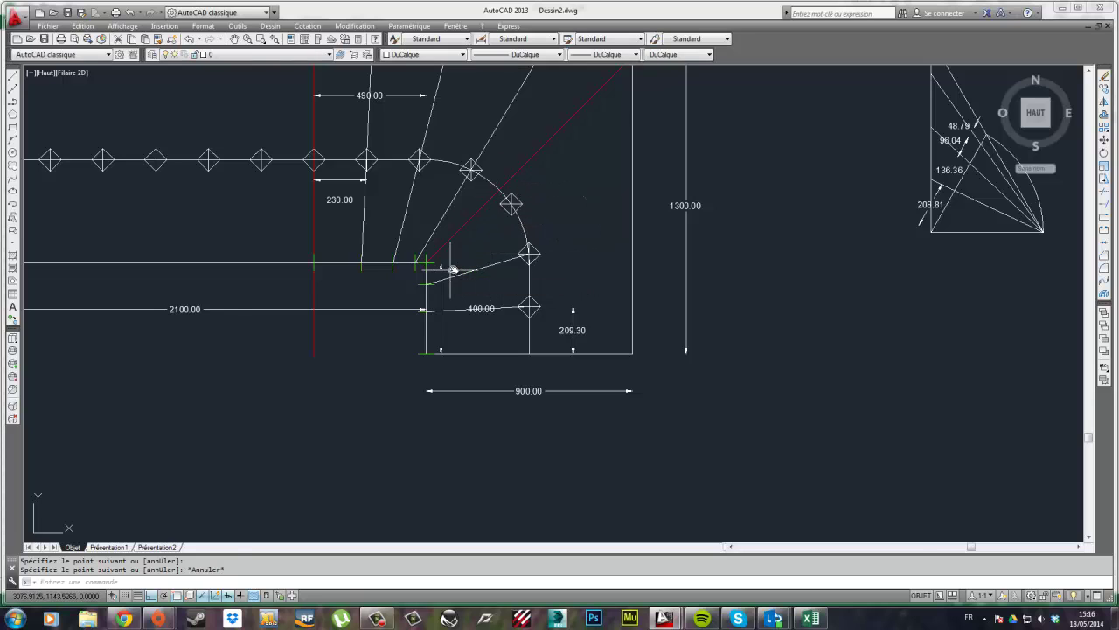
Draw a step line from the stair's inner corner to the cross marker just below the red diagonal on the walking line
scroll(452, 263, "up", 2)
right_click(472, 249)
left_click(494, 255)
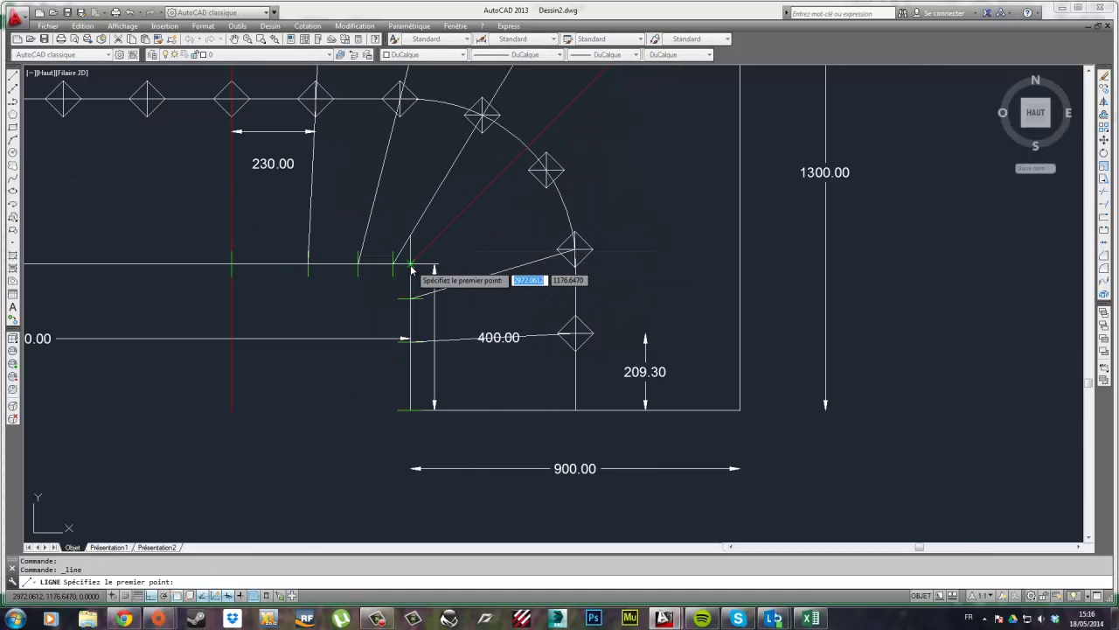
left_click(410, 262)
left_click(545, 170)
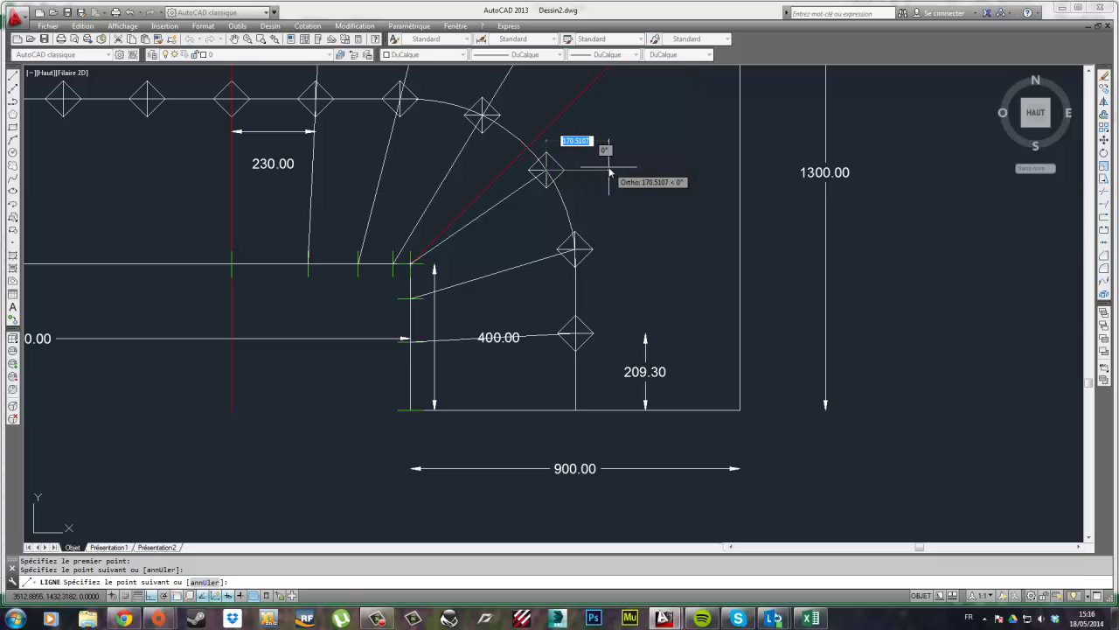
middle_click_drag(593, 182, 471, 264)
key("Escape")
scroll(467, 245, "down", 4)
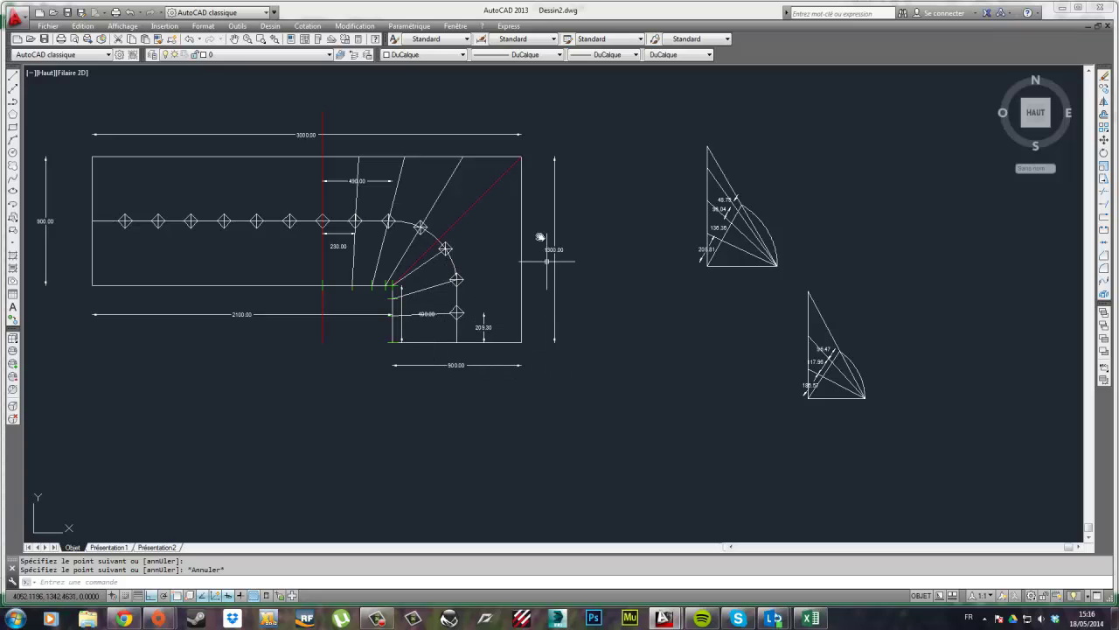
Extend the three new lower step lines to the 1300 outer edge, using the stair's geometry as boundaries
scroll(453, 309, "up", 4)
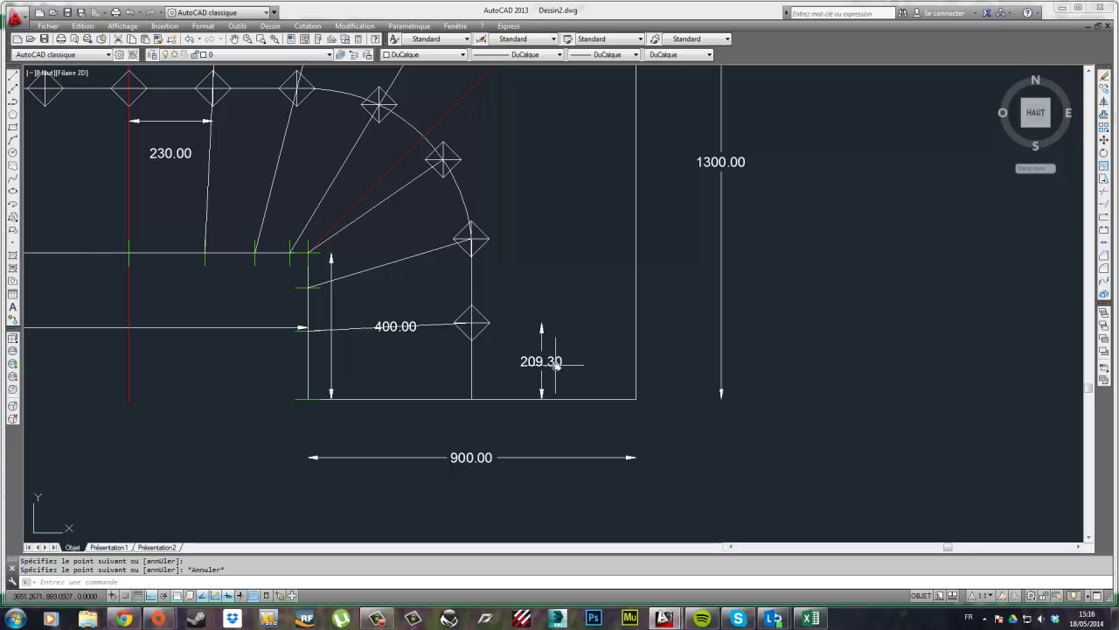
scroll(662, 475, "down", 4)
left_click(761, 500)
left_click(651, 416)
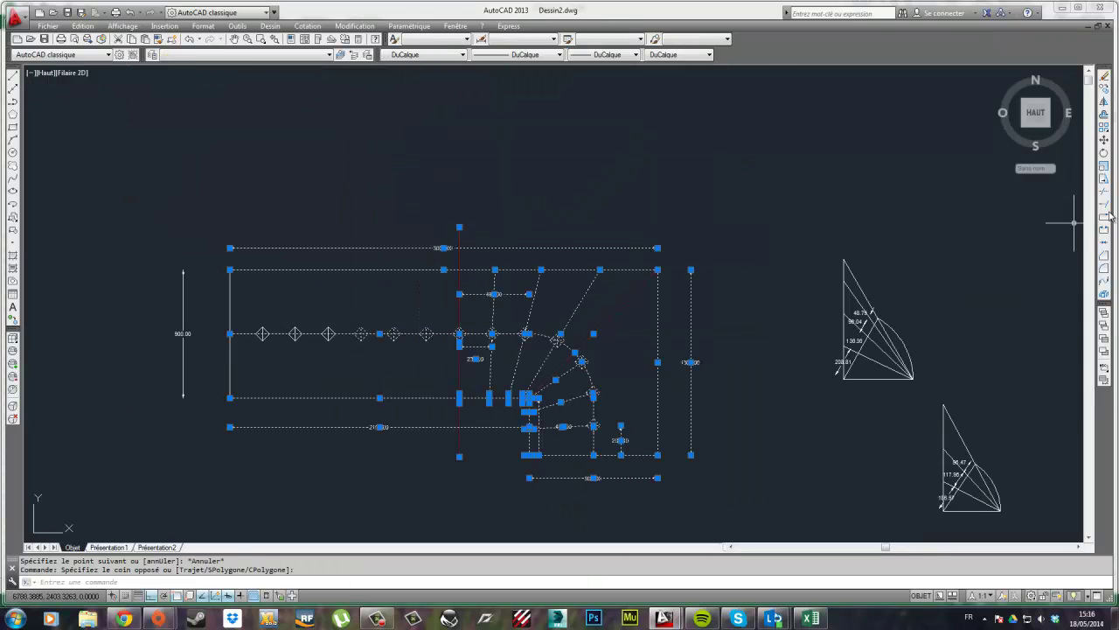
left_click(1104, 206)
scroll(591, 424, "up", 4)
left_click(560, 427)
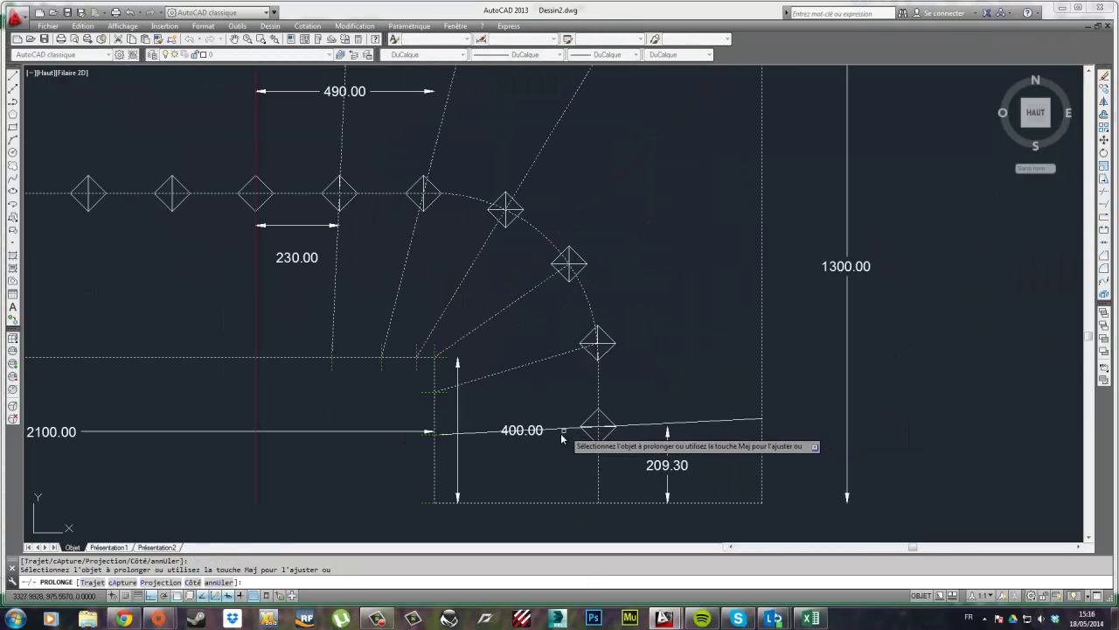
left_click(549, 362)
left_click(535, 344)
left_click(529, 298)
left_click(523, 288)
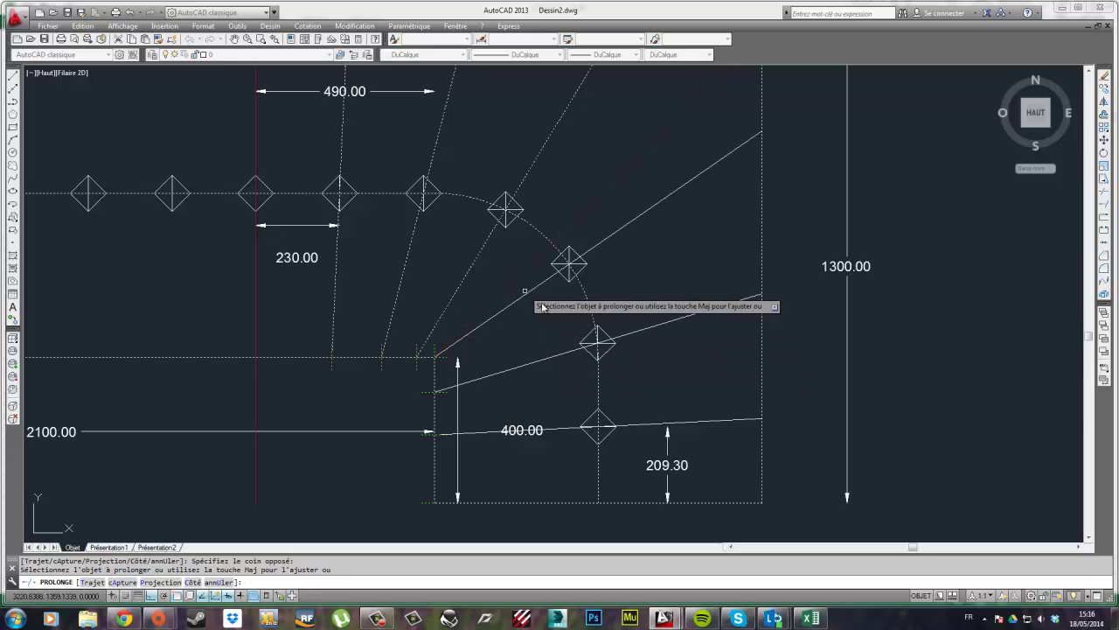
scroll(555, 301, "down", 4)
key("Escape")
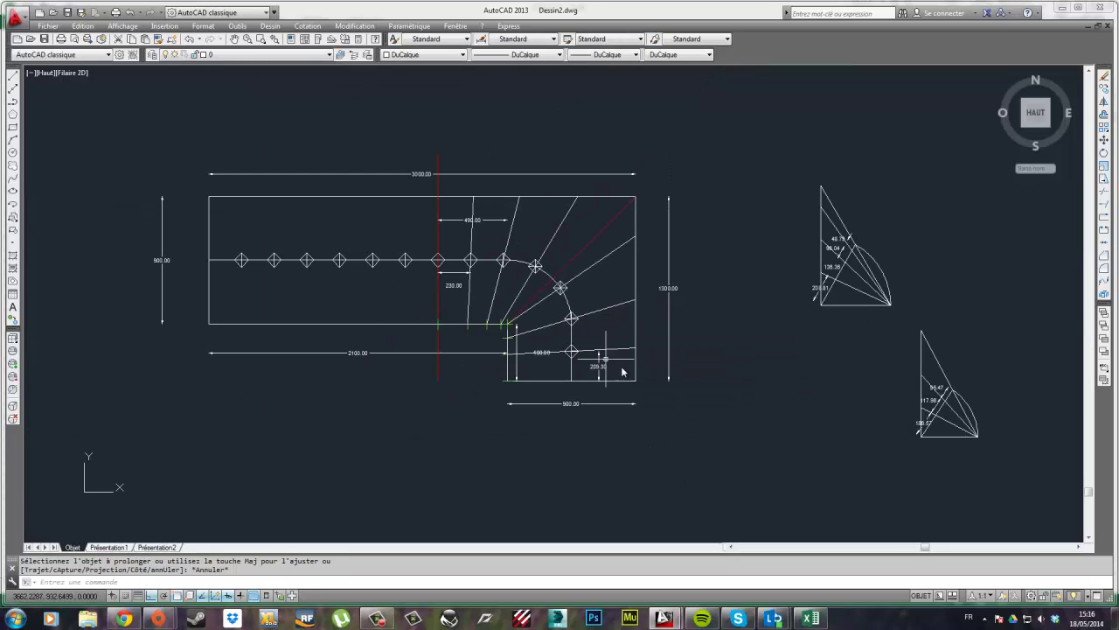
mouse_move(794, 387)
middle_mouse_down()
mouse_move(517, 311)
mouse_move(496, 317)
mouse_move(602, 331)
middle_mouse_up()
left_click(797, 447)
key("Escape")
scroll(543, 339, "up", 2)
middle_click_drag(543, 338, 620, 380)
scroll(620, 381, "down", 2)
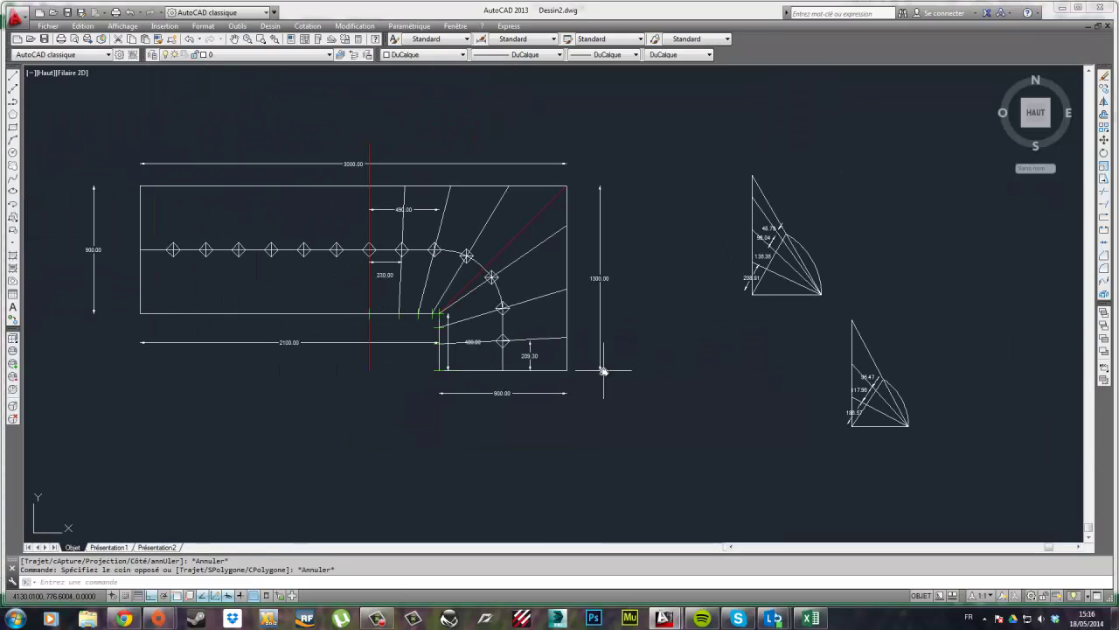
Copy the whole stair plan with its dimensions and paste it to the right of the two triangles
left_click(677, 459)
left_click(85, 114)
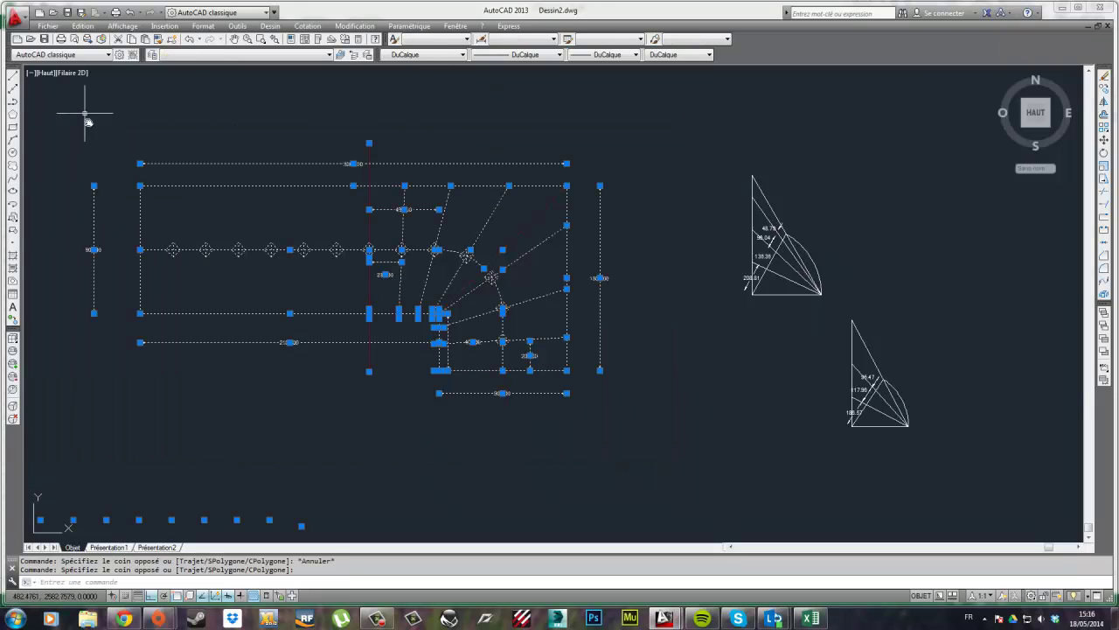
key("ctrl+c")
key("ctrl+v")
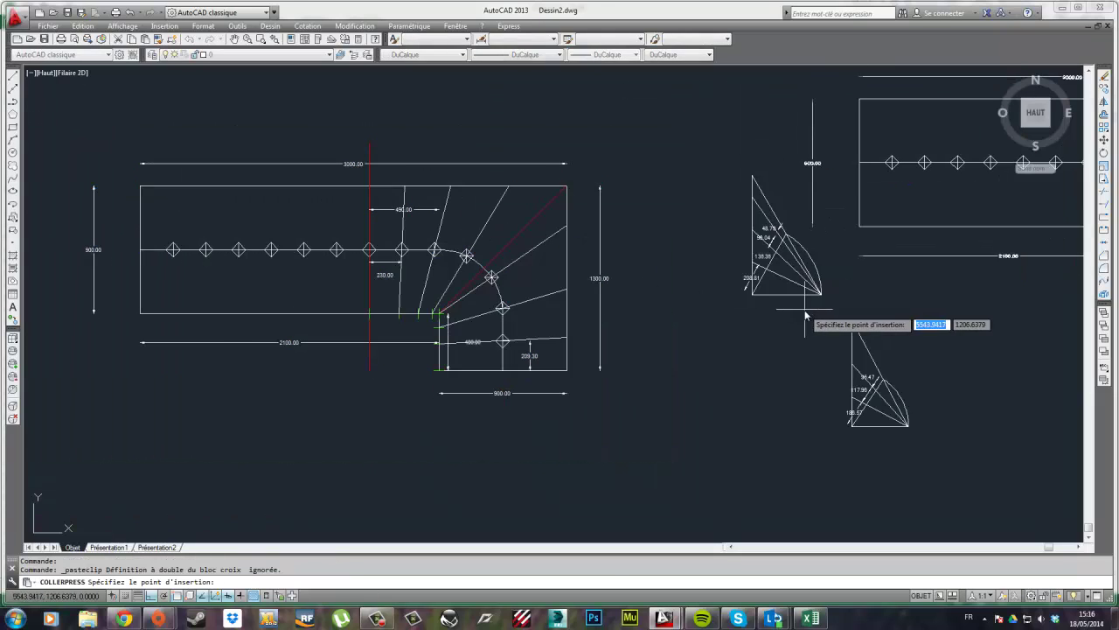
middle_click_drag(417, 307, 162, 297)
middle_click_drag(652, 358, 654, 301)
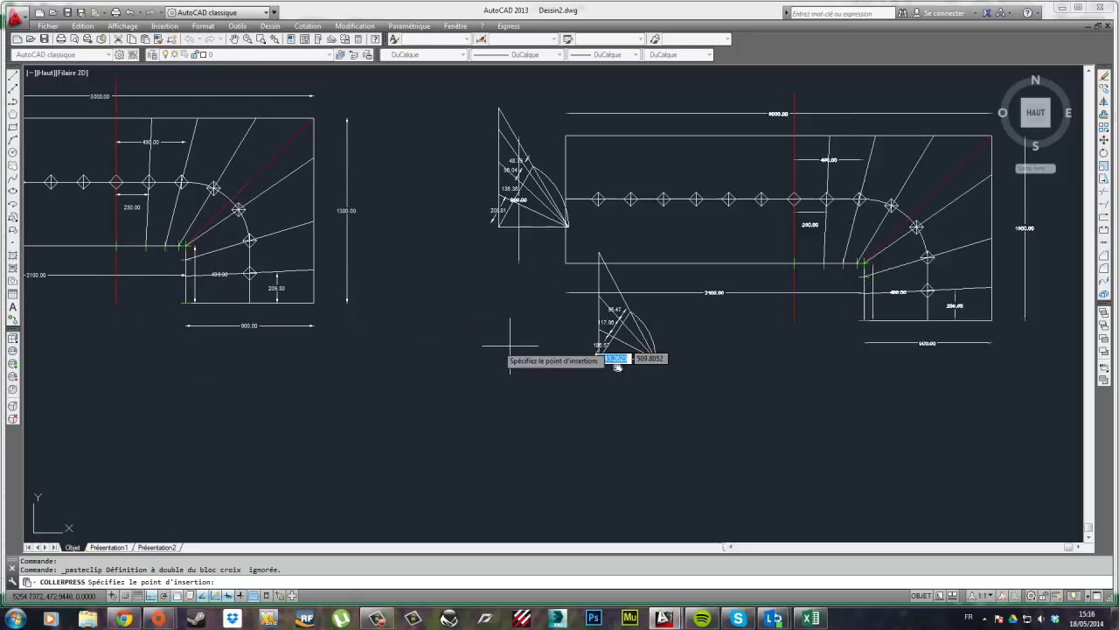
left_click(767, 355)
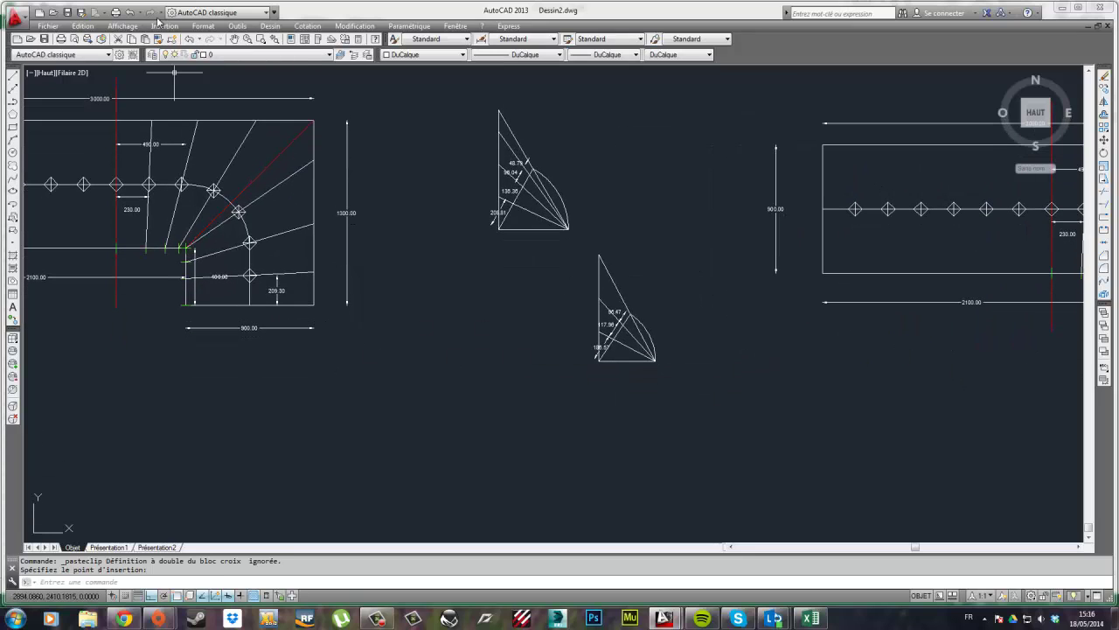
Zoom the view to the drawing's extents and inspect the copied stair plan up close
left_click(122, 26)
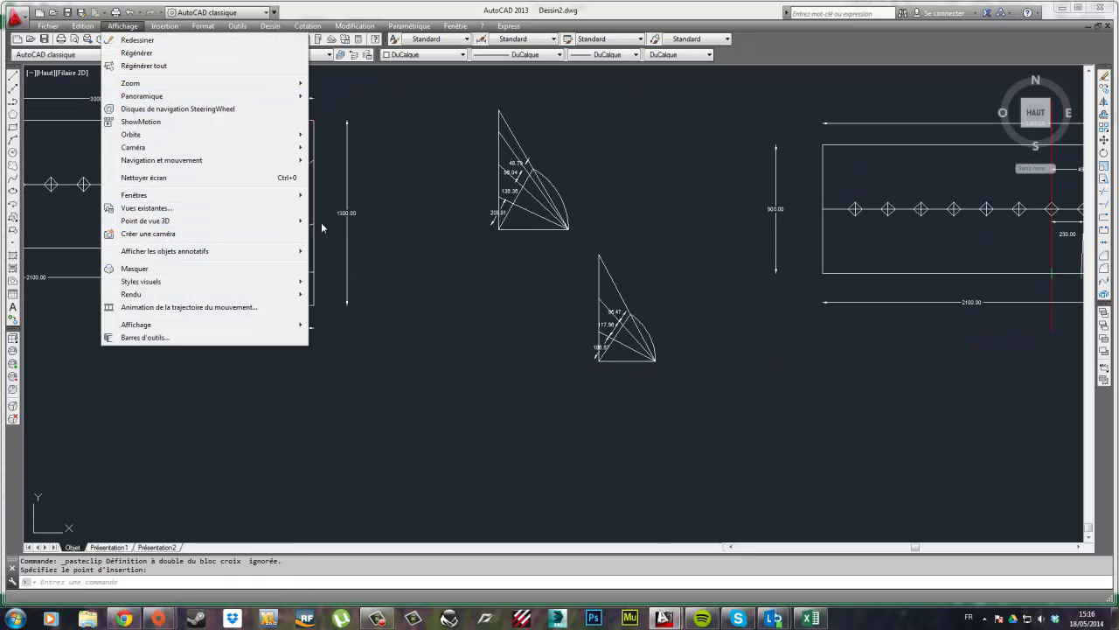
mouse_move(263, 83)
left_click(336, 226)
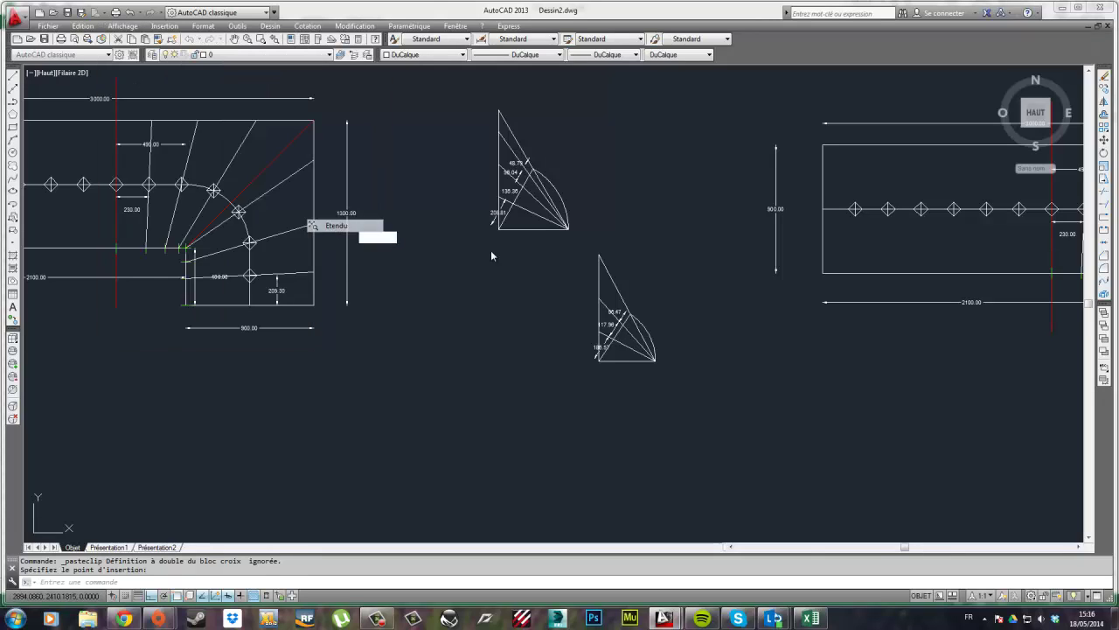
scroll(592, 318, "up", 6)
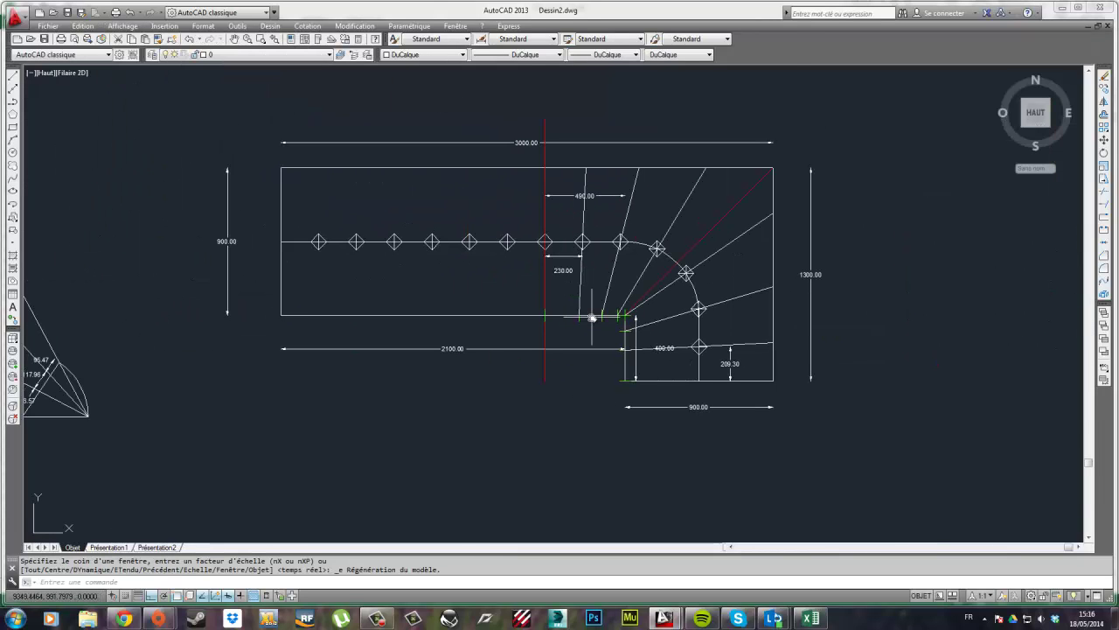